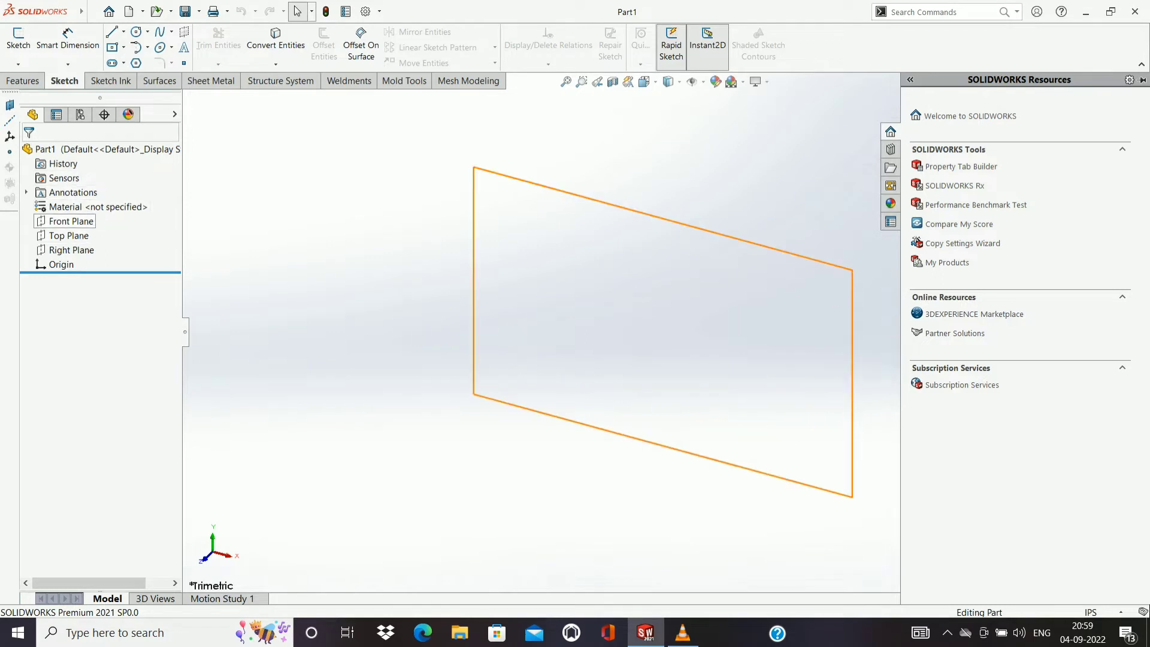
View the Front Plane face-on and pick the centre-point Circle tool.
click(71, 221)
click(141, 204)
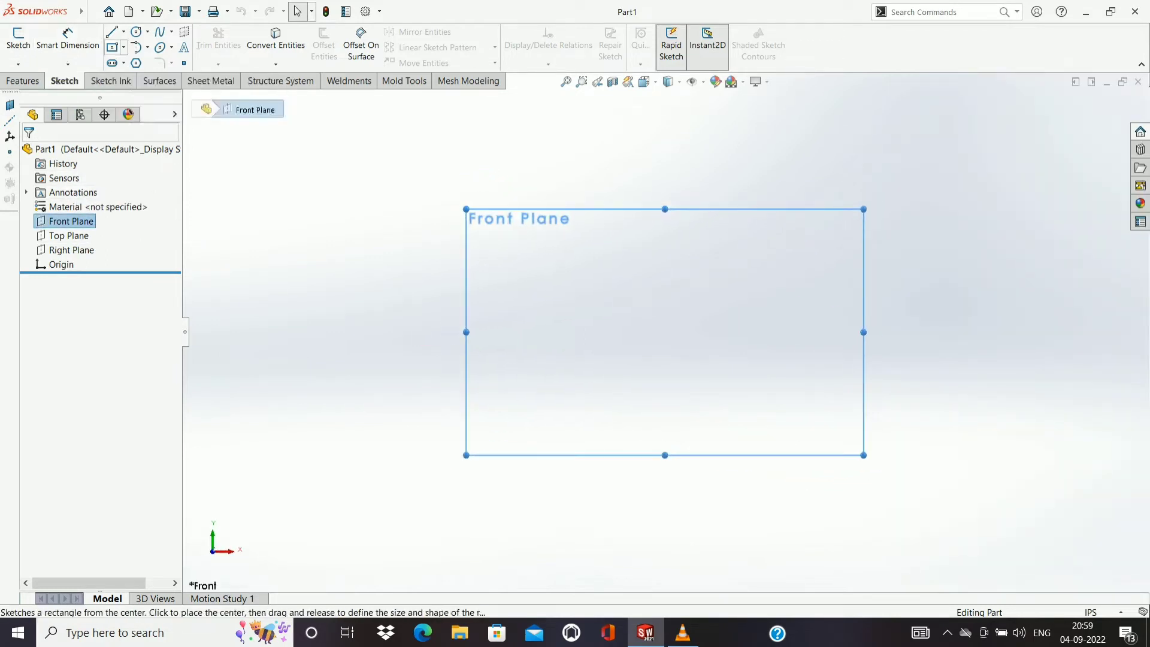
click(147, 31)
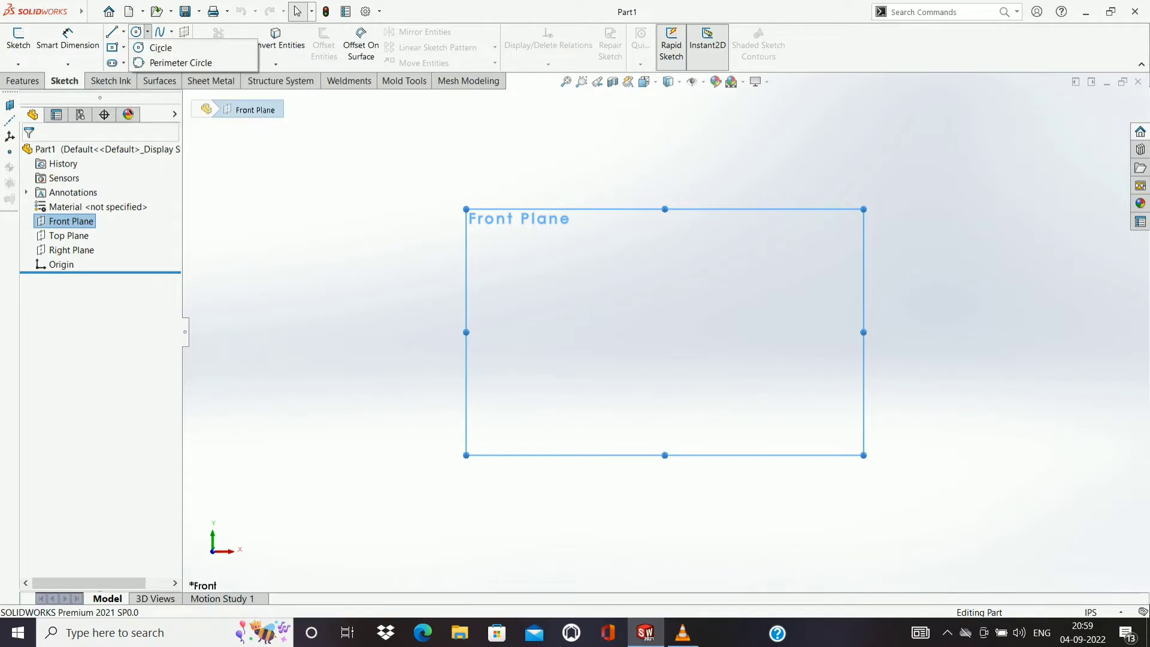
click(160, 47)
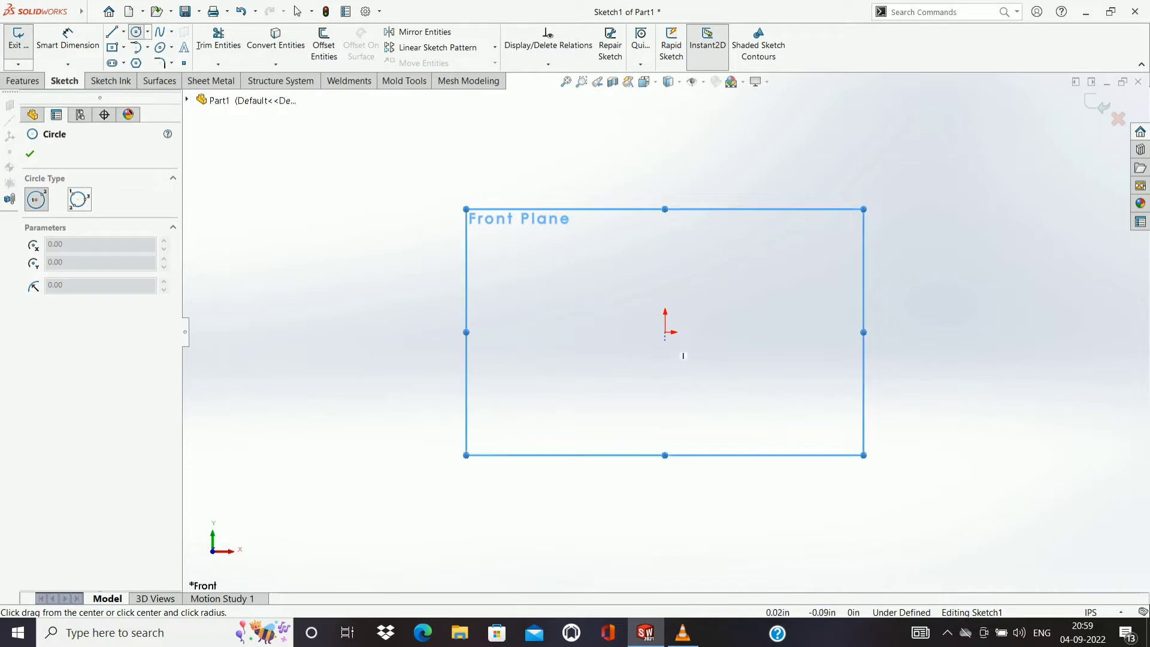
Draw a trial circle at the origin, then undo it.
click(665, 332)
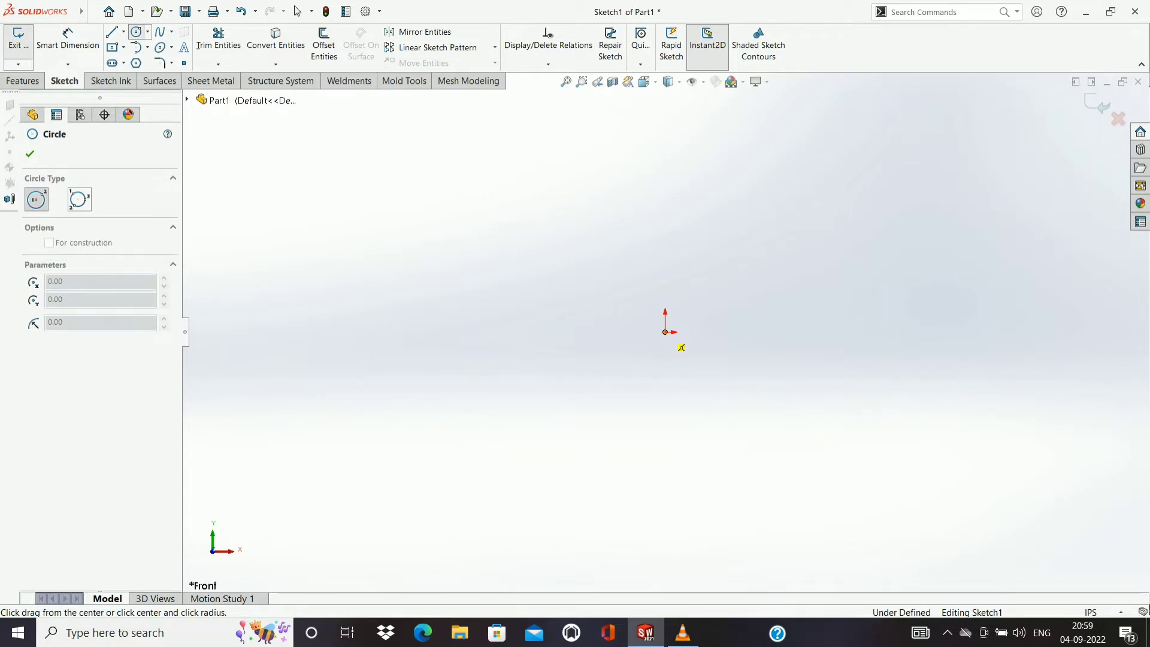
click(681, 357)
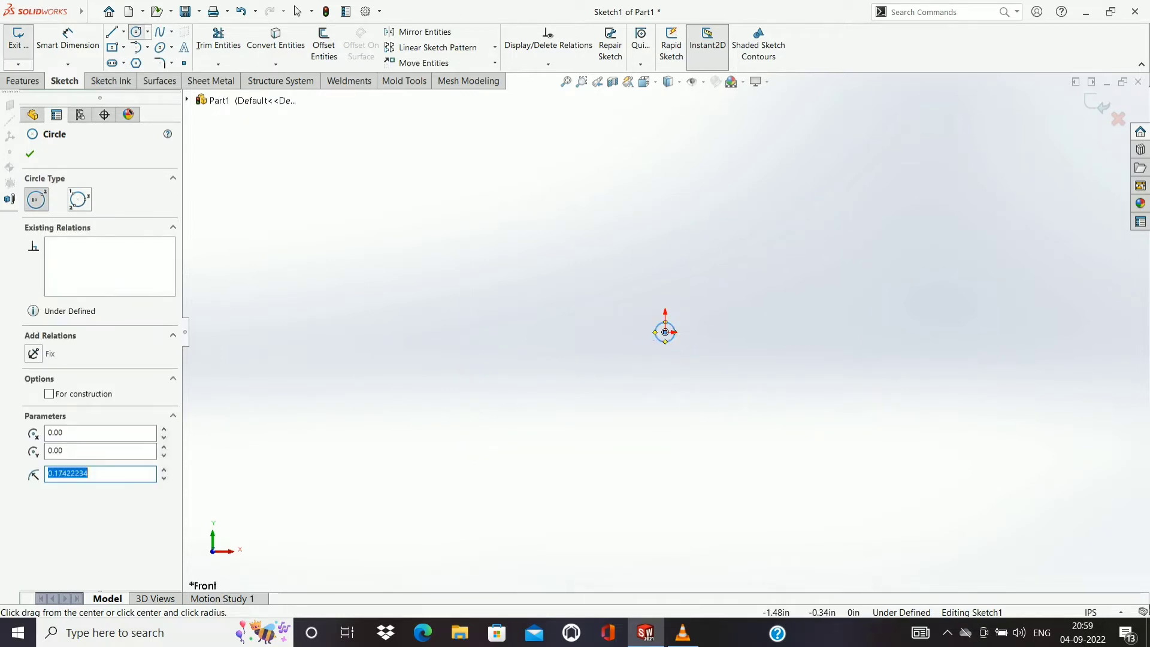
key(Escape)
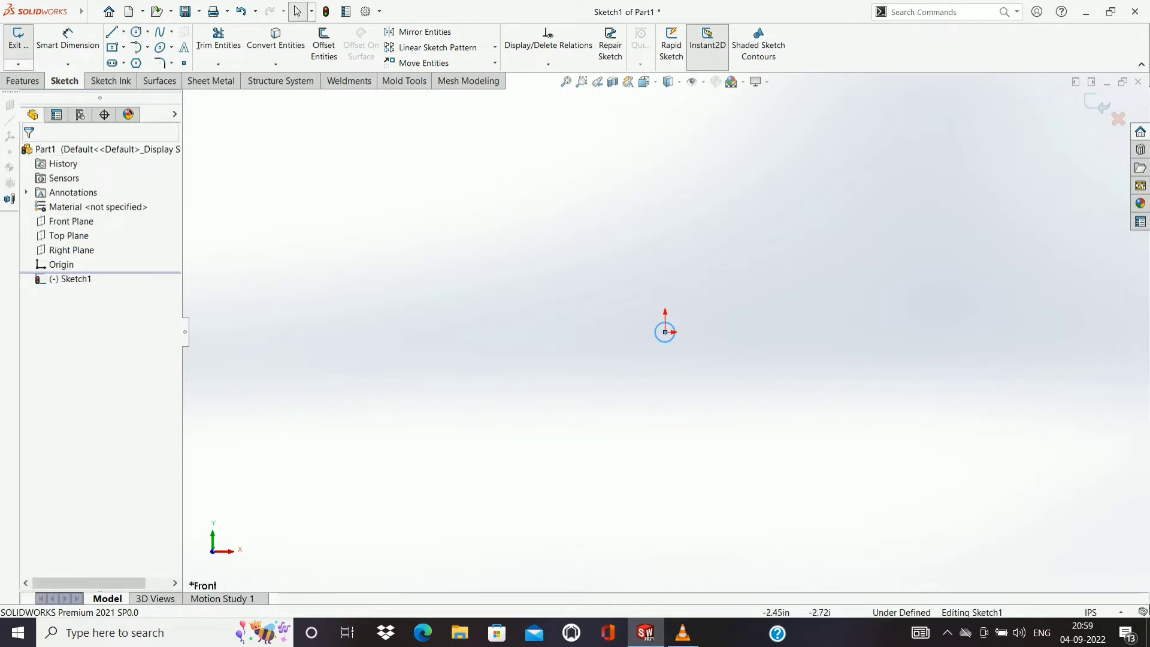
key(ctrl+z)
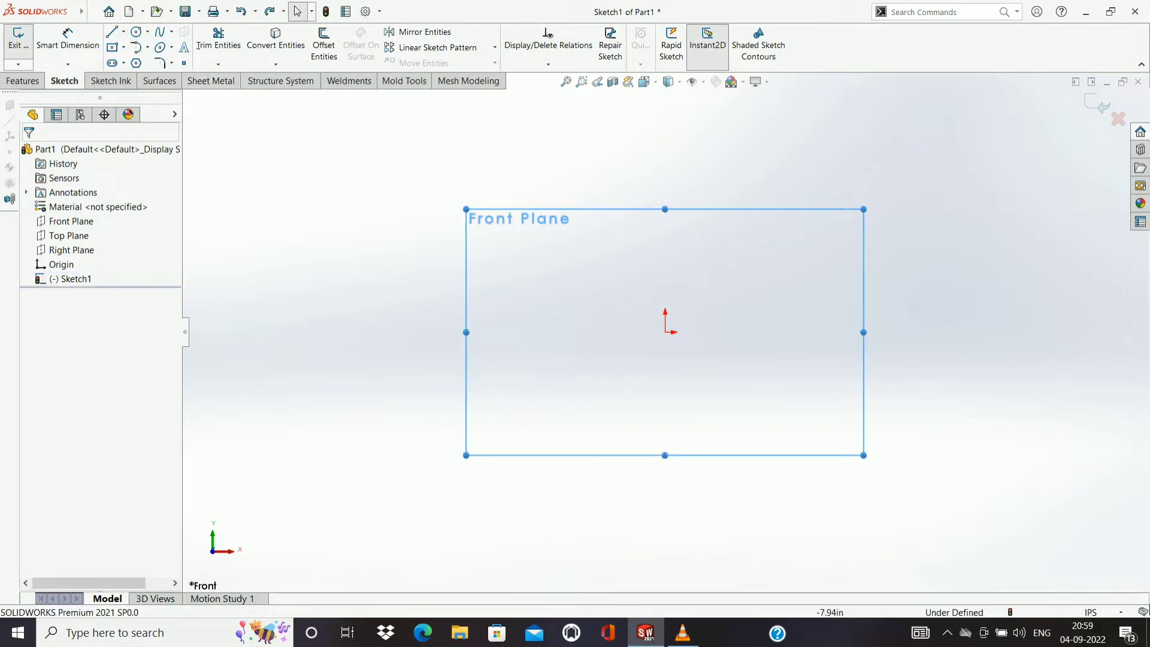
Draw a centre-point circle of about 0.25 in radius at the origin.
click(148, 32)
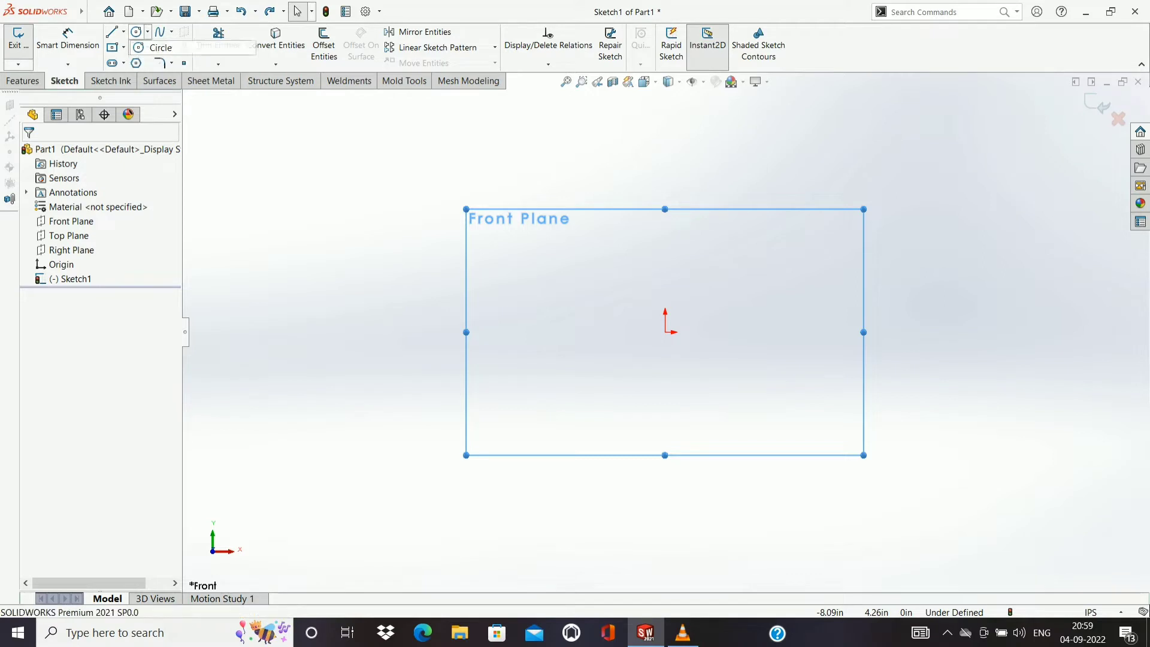
click(162, 46)
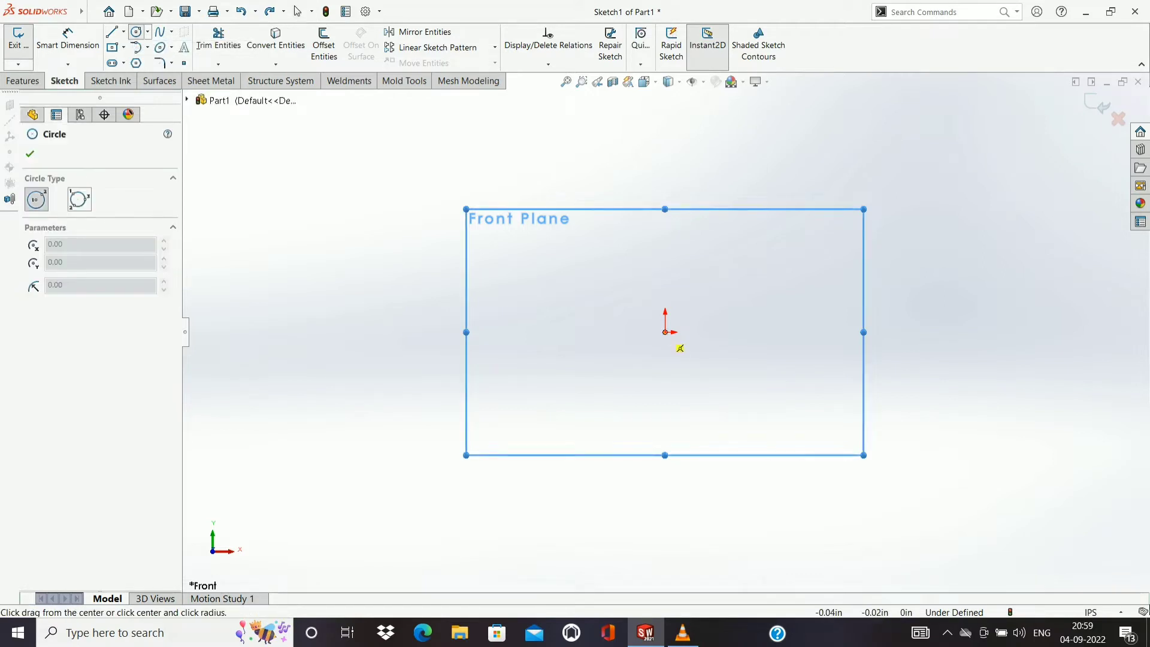
click(680, 348)
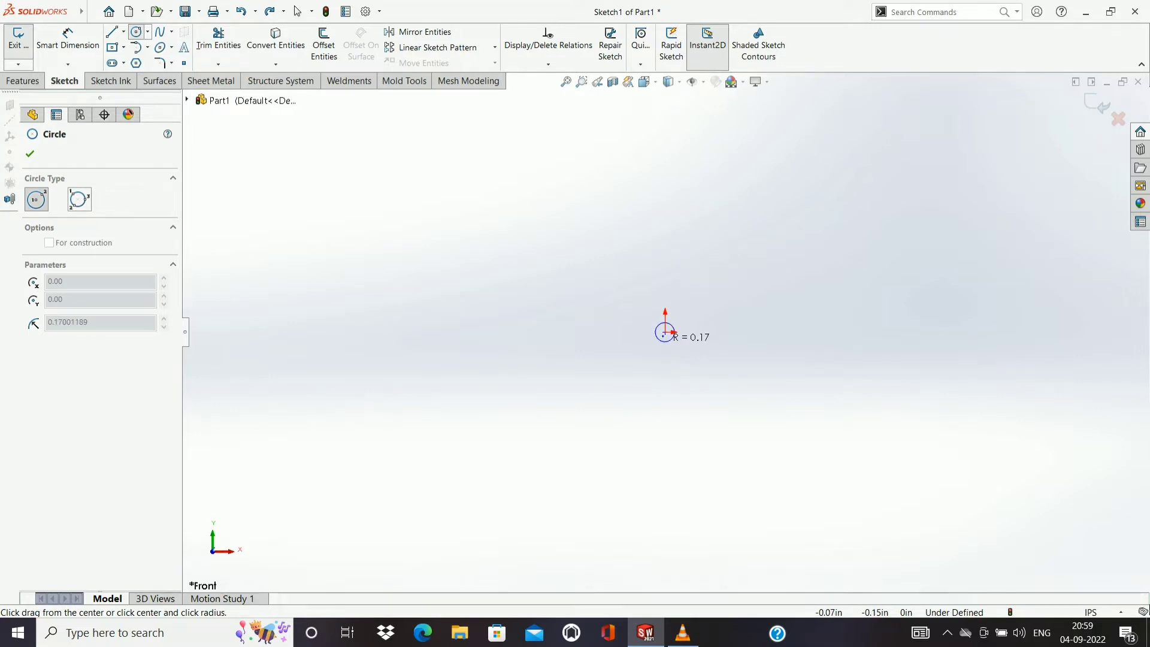
click(679, 333)
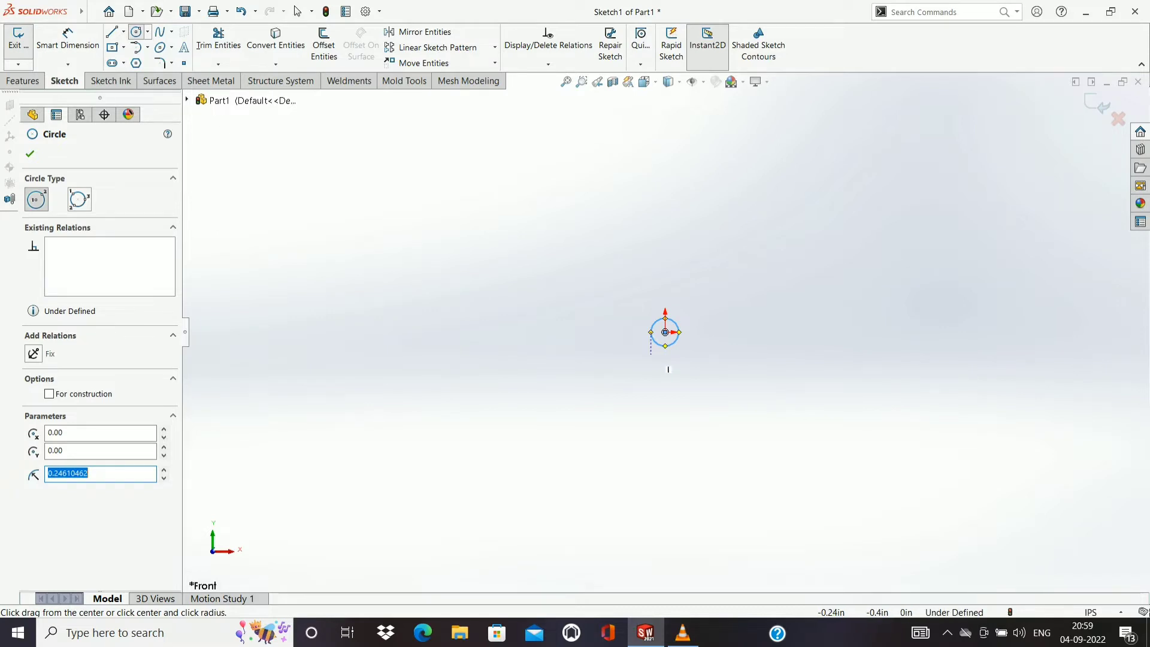
key(Escape)
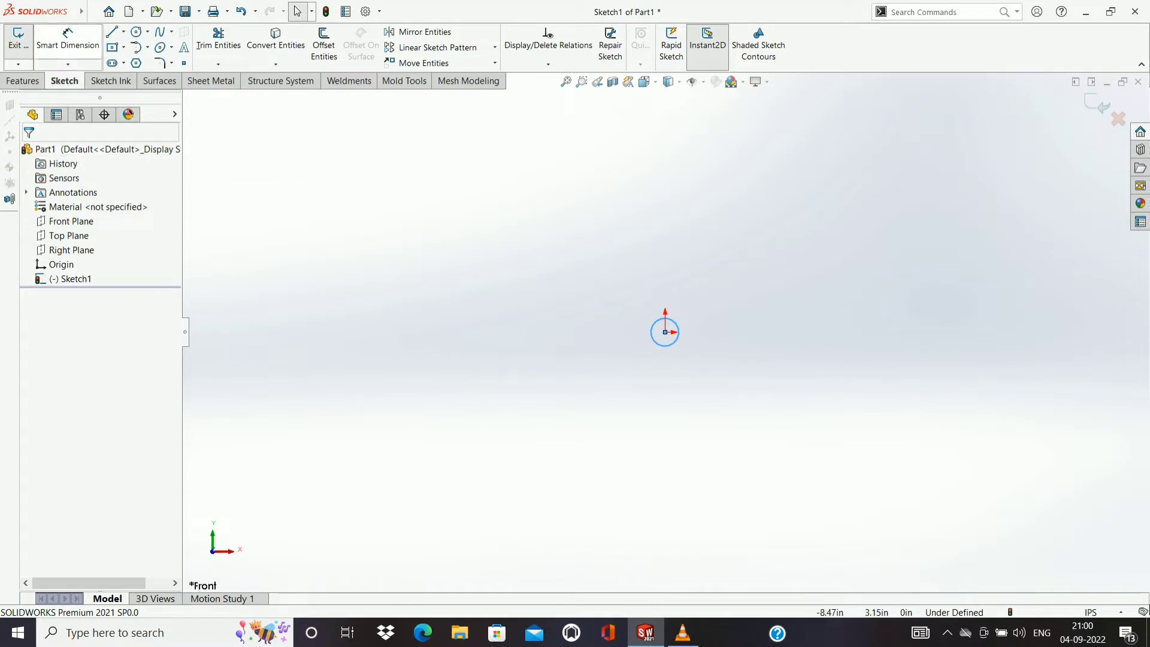
Start dimensioning the circle's diameter, then undo to discard the sketch.
click(67, 37)
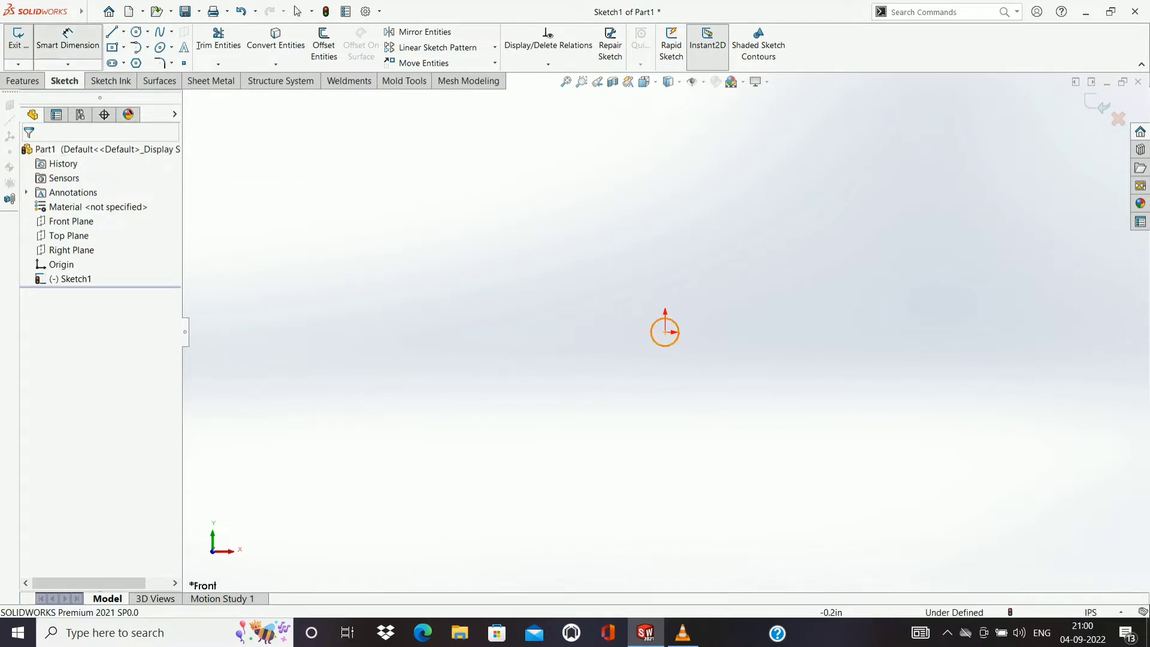
click(668, 345)
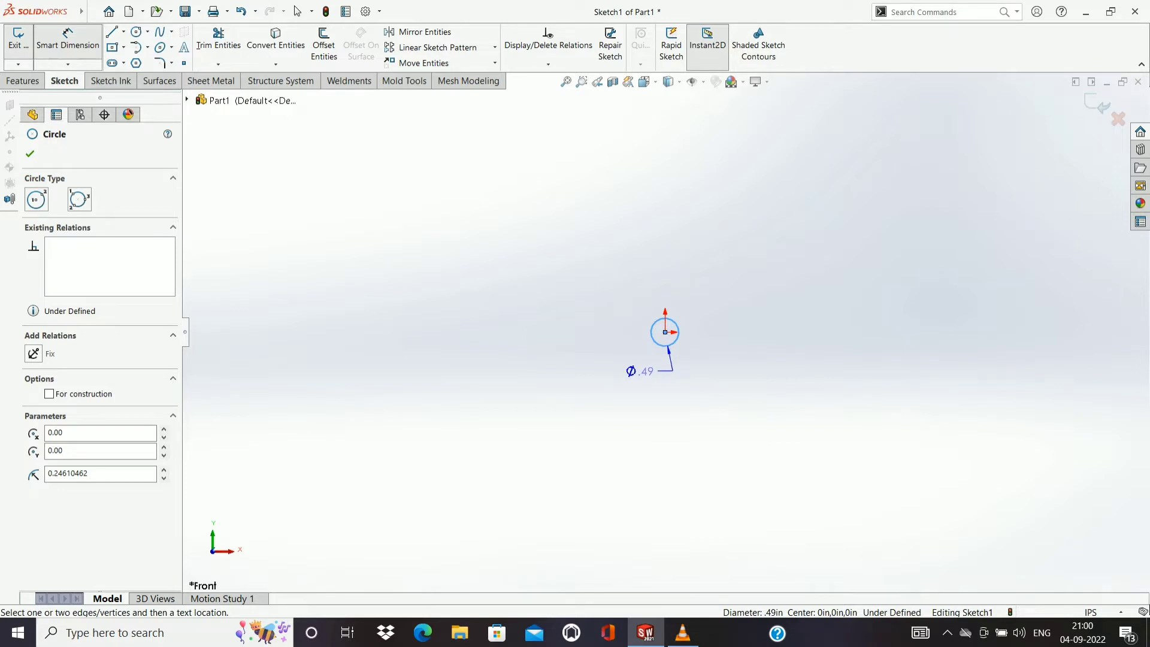
key(ctrl+z)
key(ctrl+z)
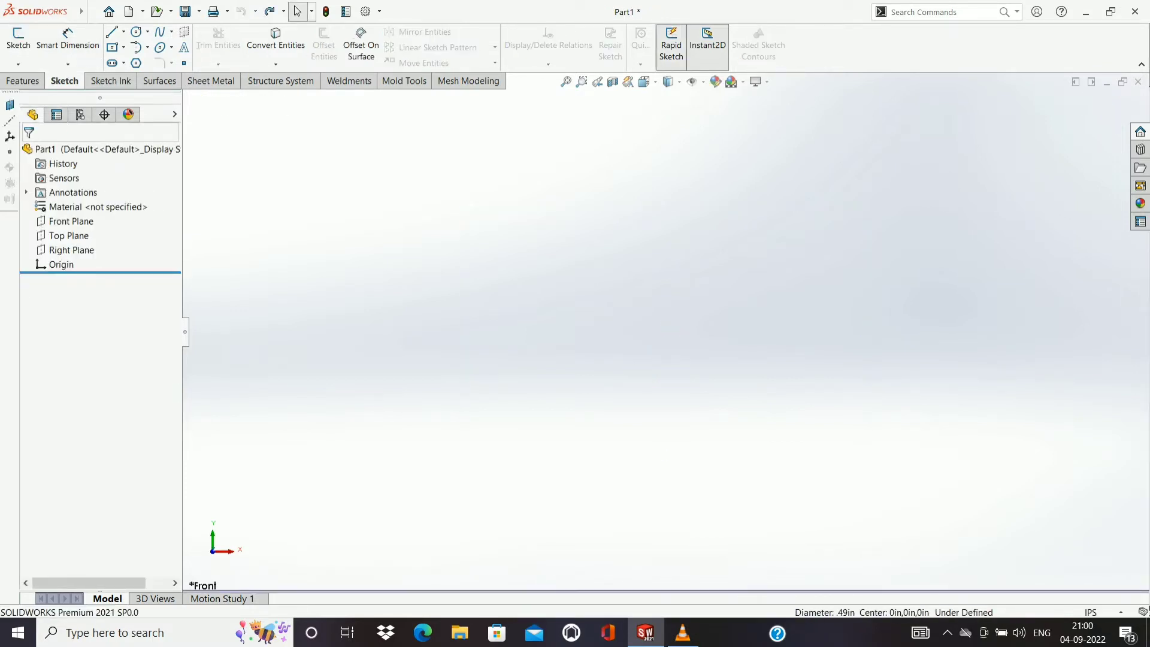
Switch the document units to MMGS millimetres and view the Front Plane face-on.
click(1108, 611)
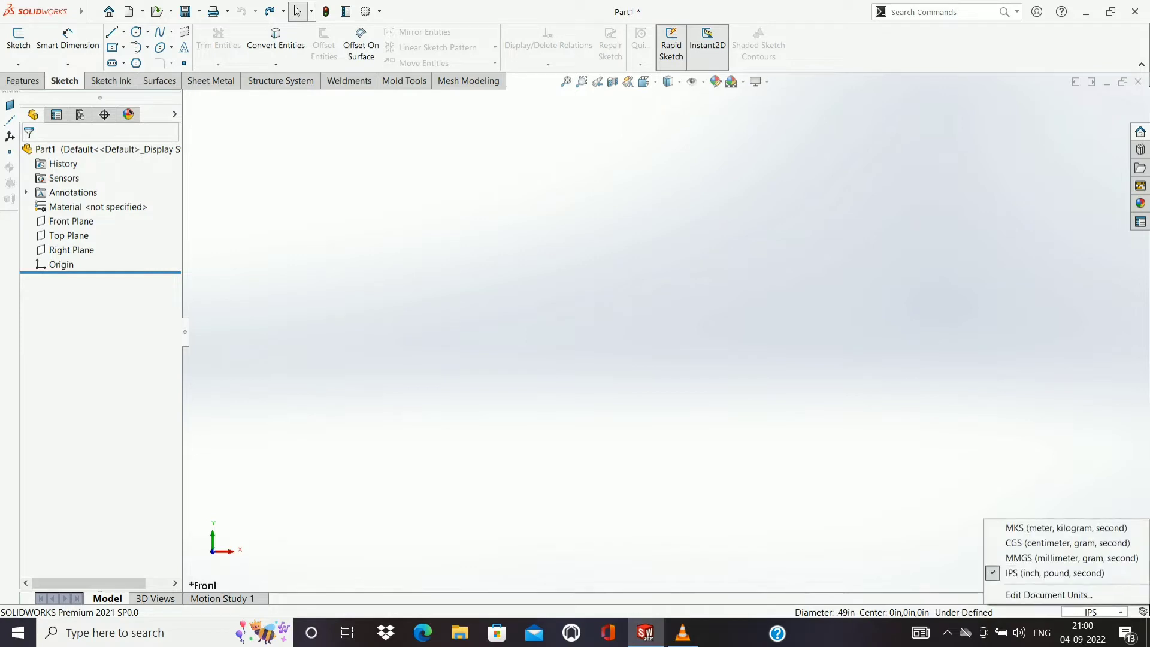
click(1072, 557)
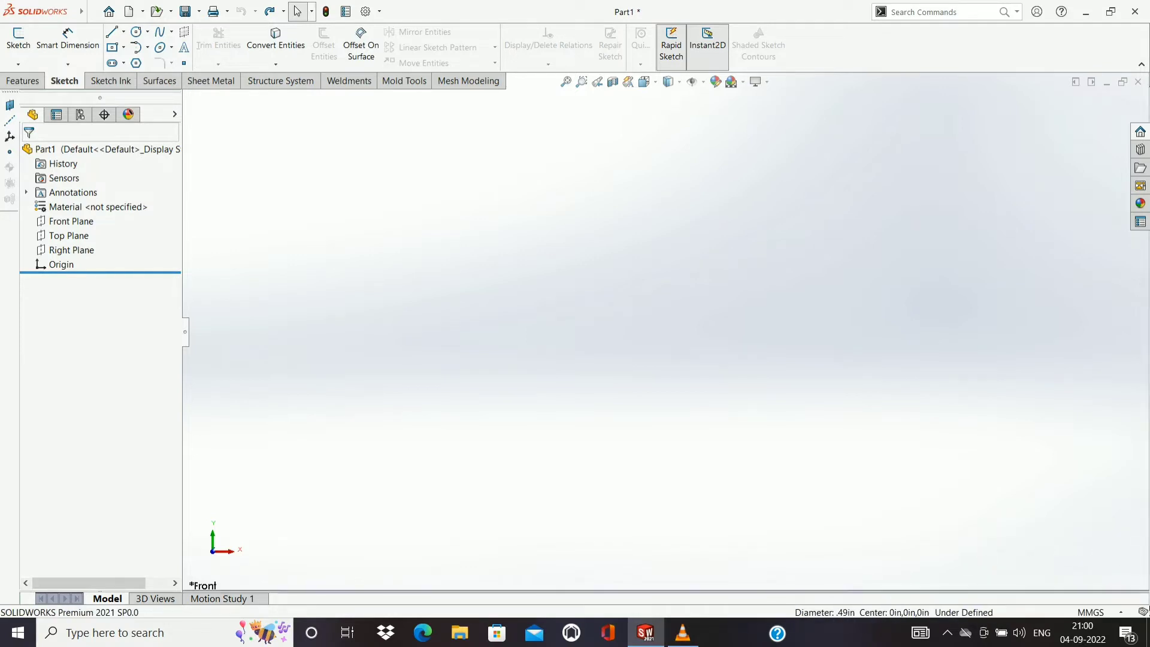
click(71, 221)
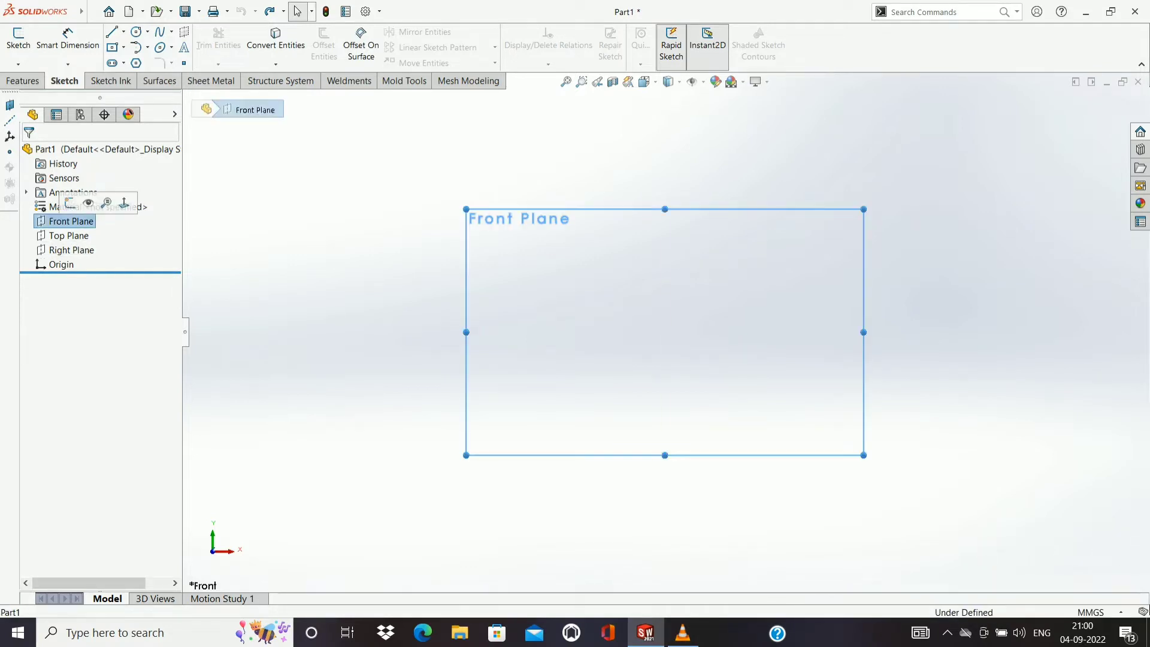
click(124, 202)
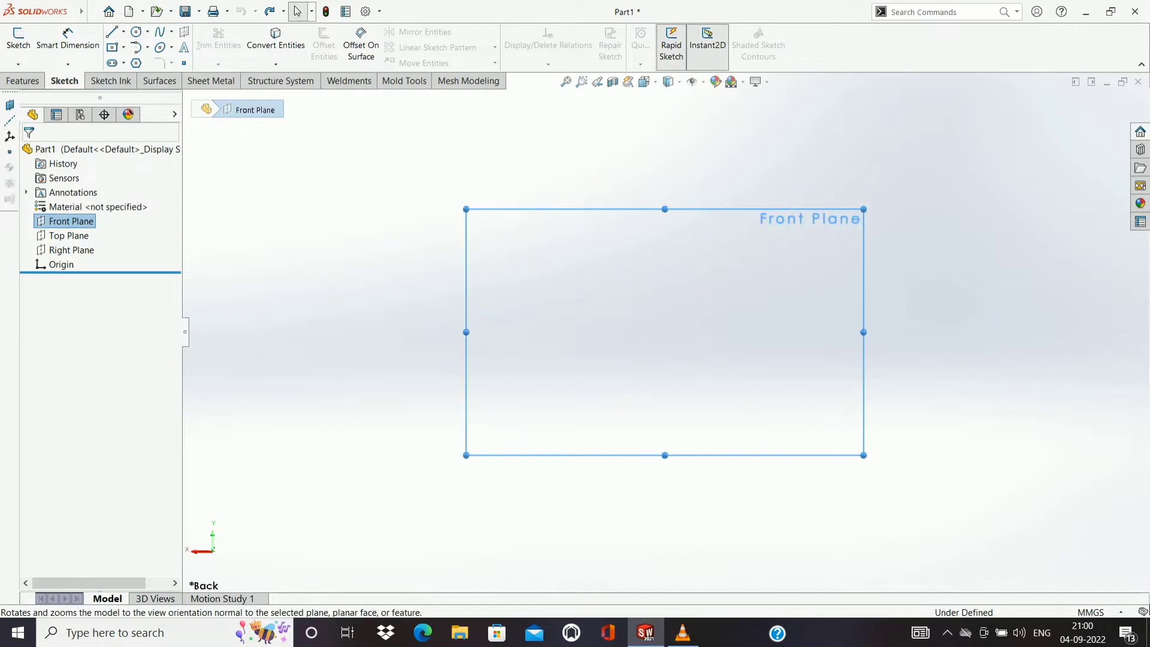
Start a centre-point circle sketch on the face-on Front Plane.
right_click(84, 221)
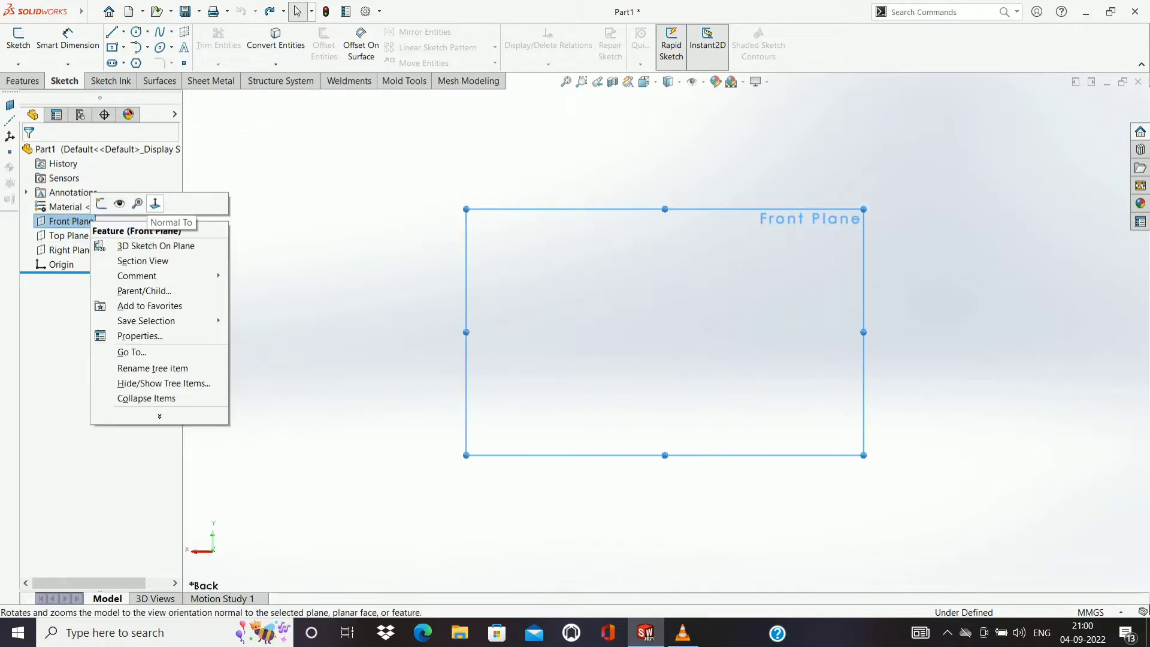
click(138, 203)
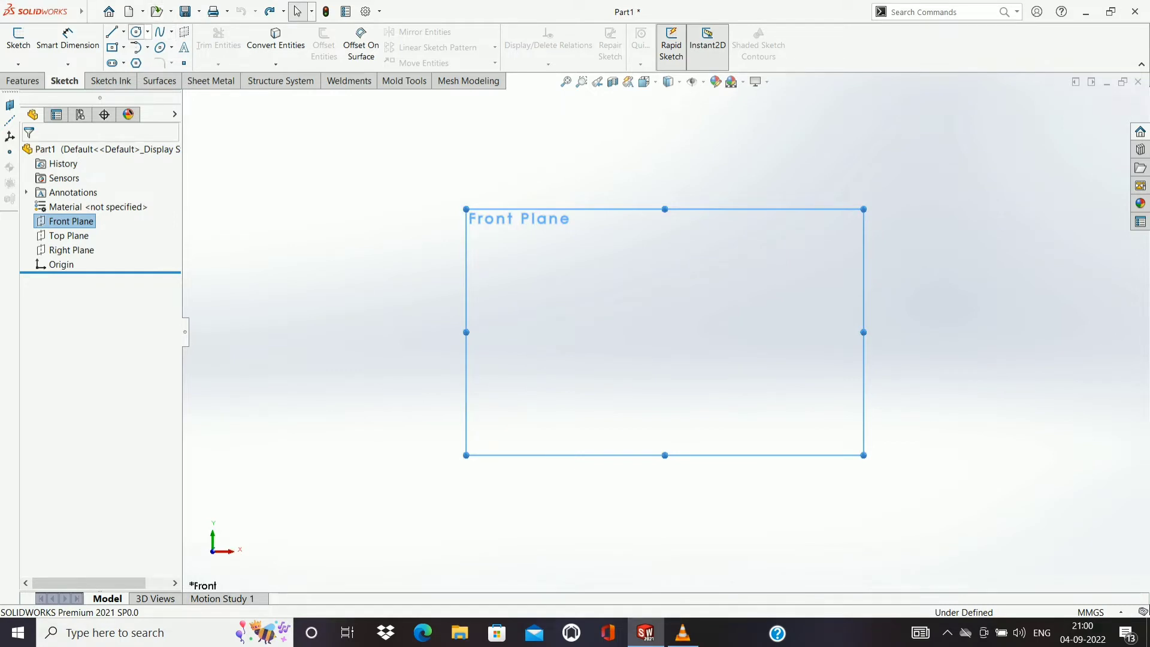
click(148, 31)
click(161, 46)
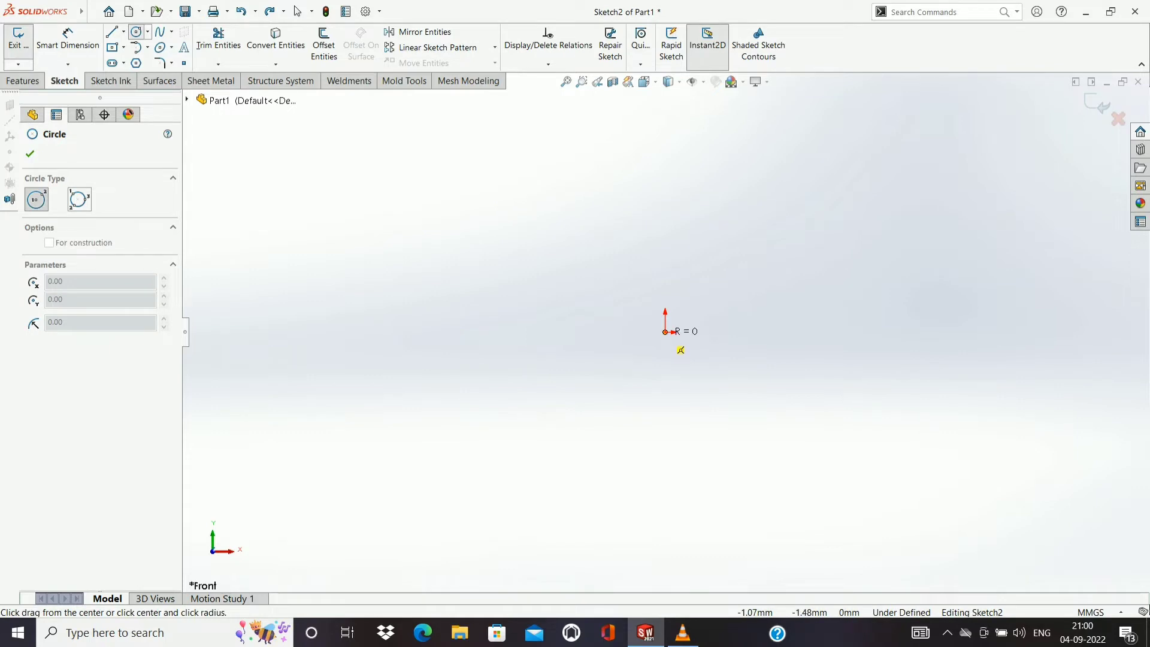
Draw a small circle of about 3.89 mm radius centred on the origin.
drag(662, 334, 662, 340)
click(663, 340)
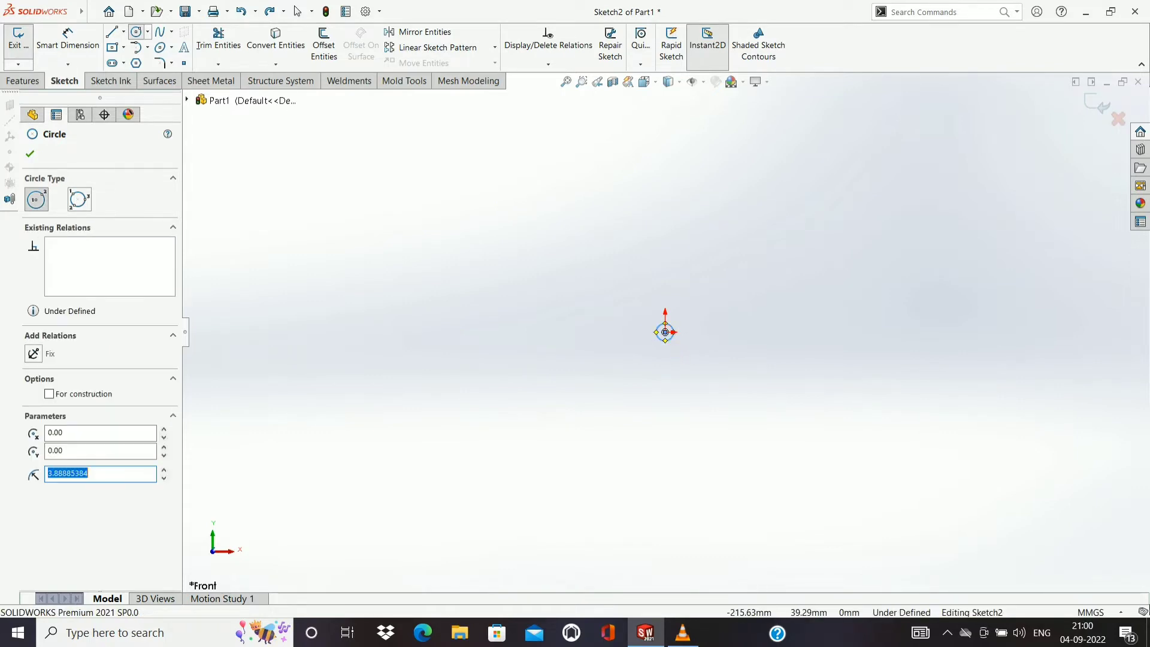
key(Escape)
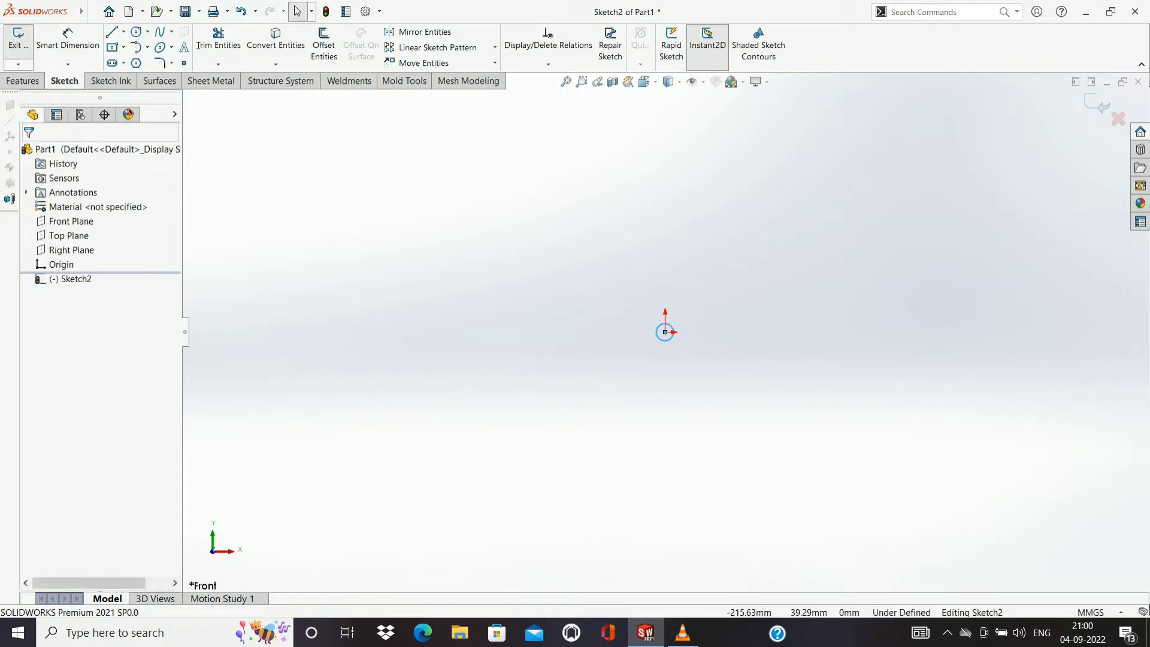
click(218, 39)
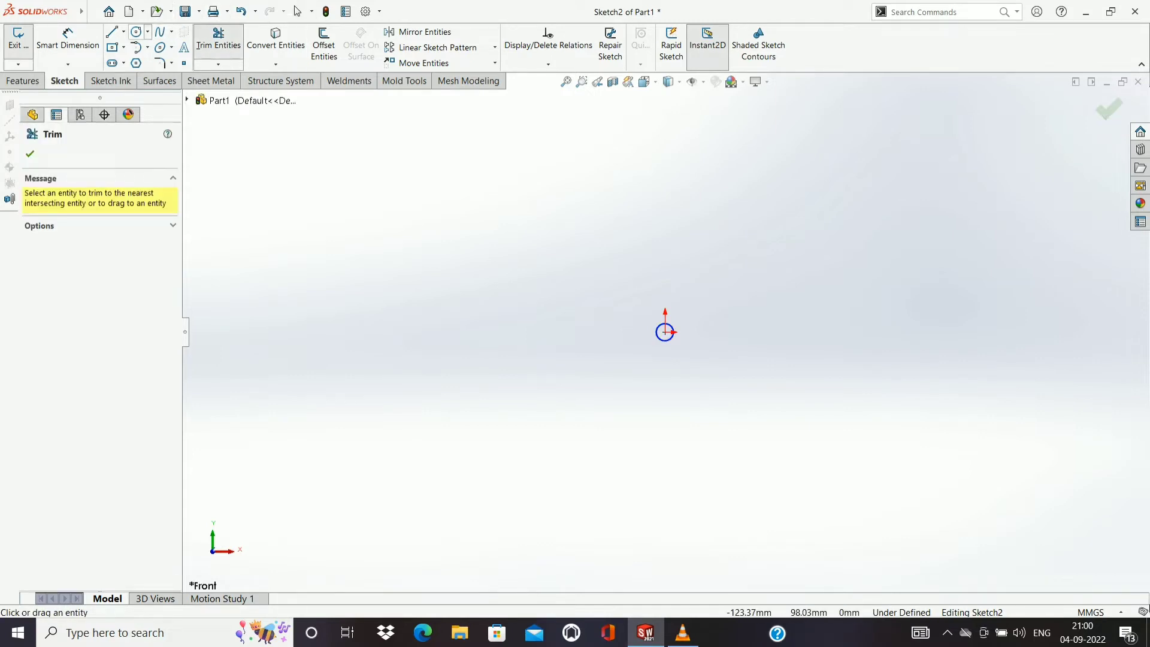
key(Escape)
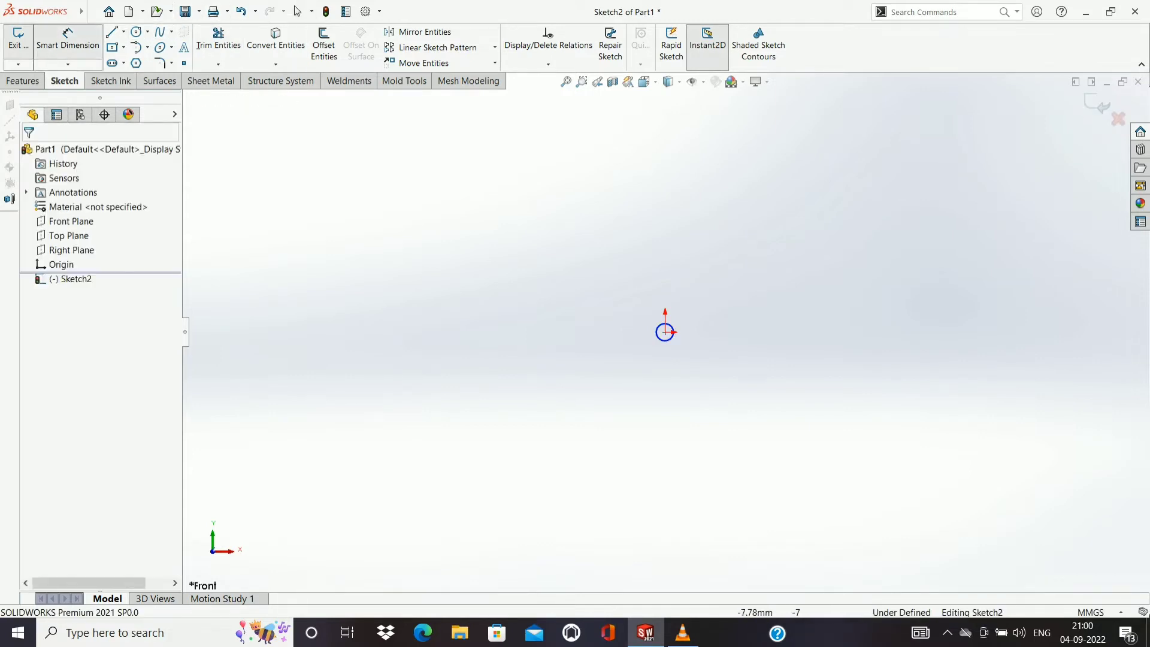
Dimension the circle at Ø7.78 mm and exit Sketch2.
click(665, 331)
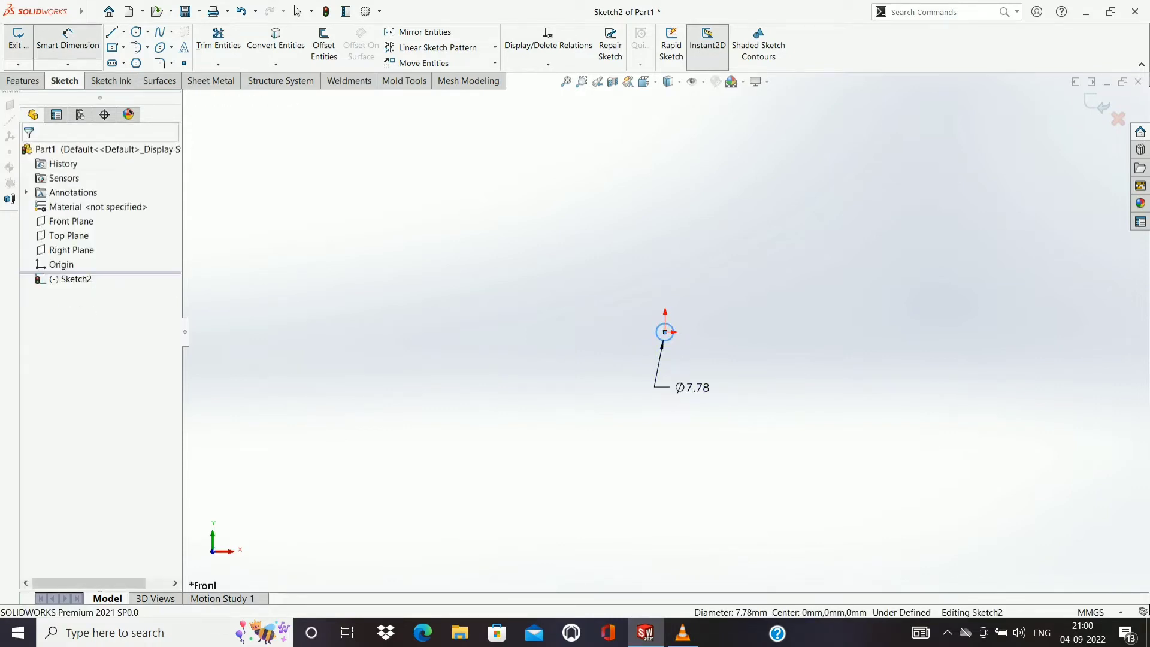
click(689, 388)
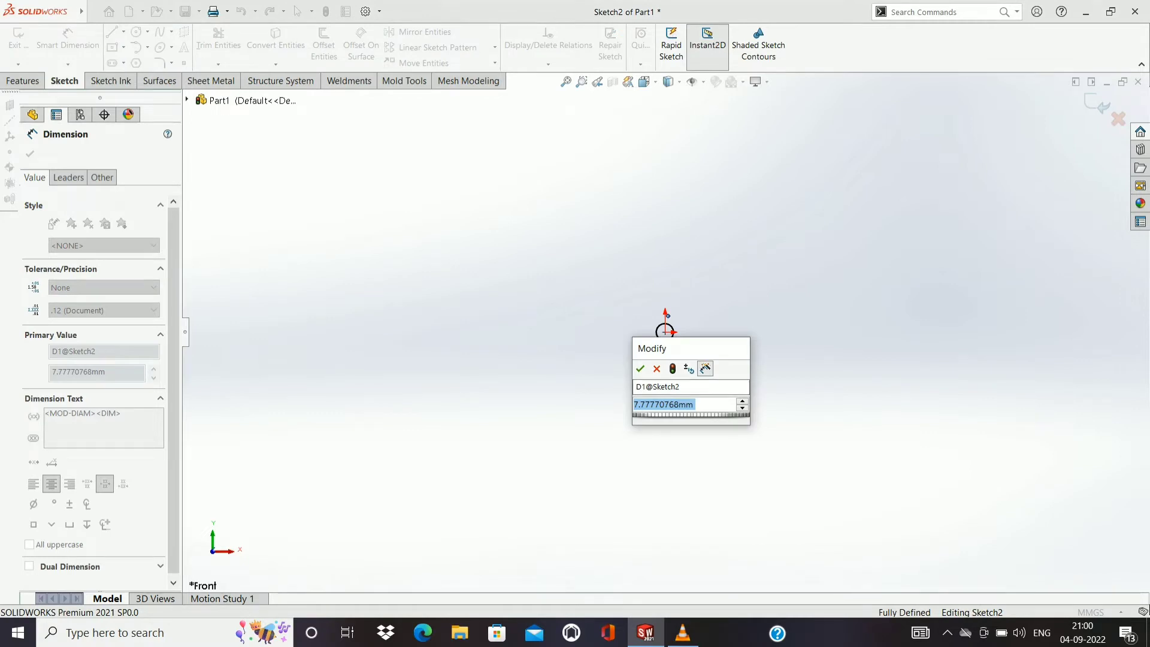
key(Return)
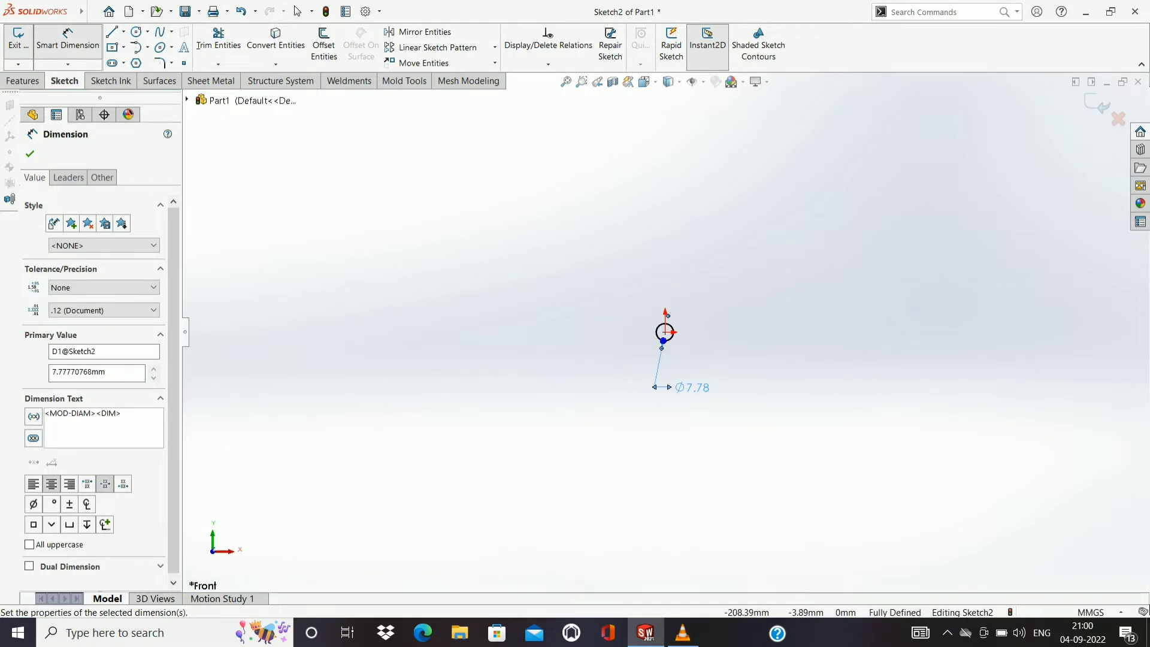
key(Escape)
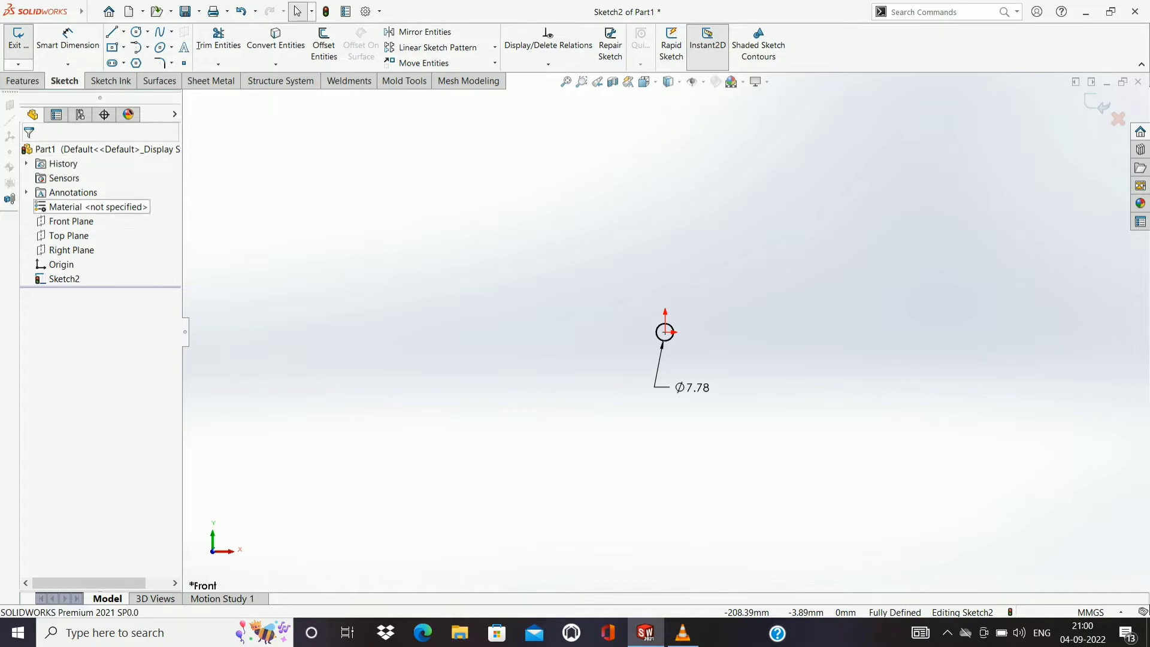
right_click(63, 221)
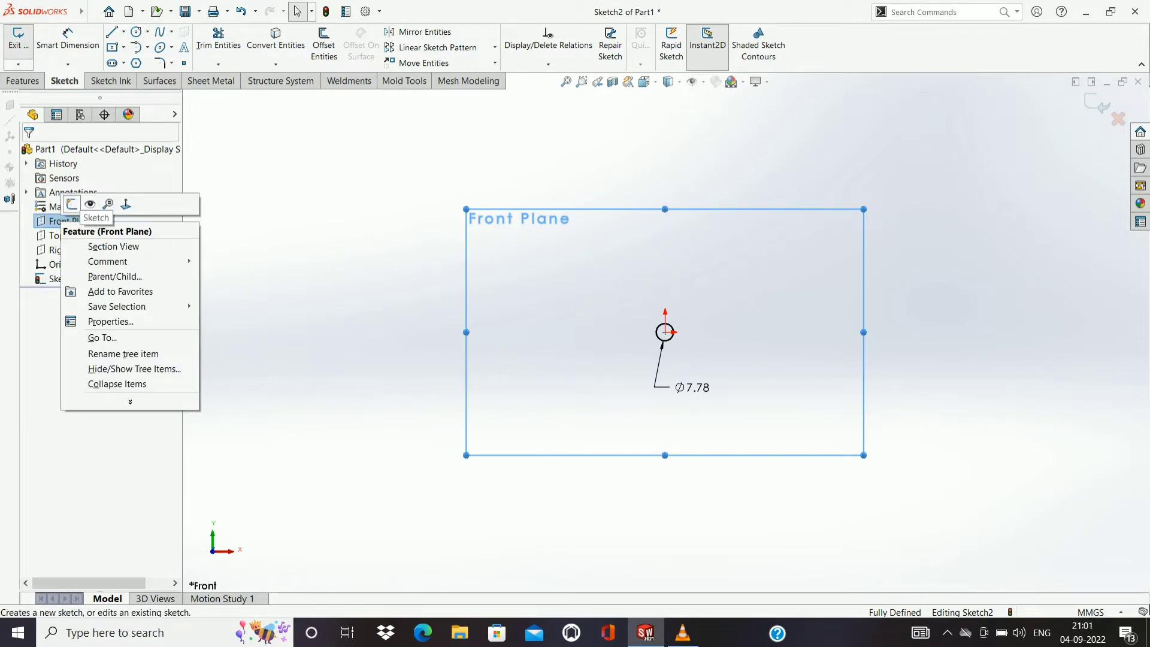
click(71, 204)
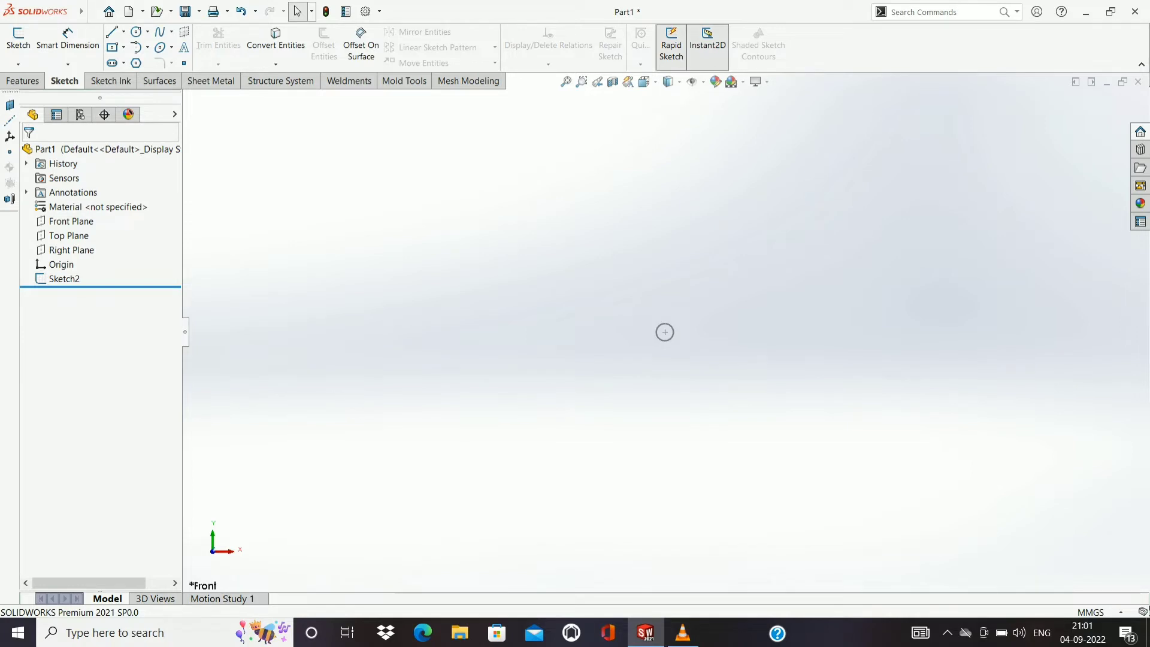
Create Plane1 from the Front Plane with a flipped 20 mm offset.
click(10, 167)
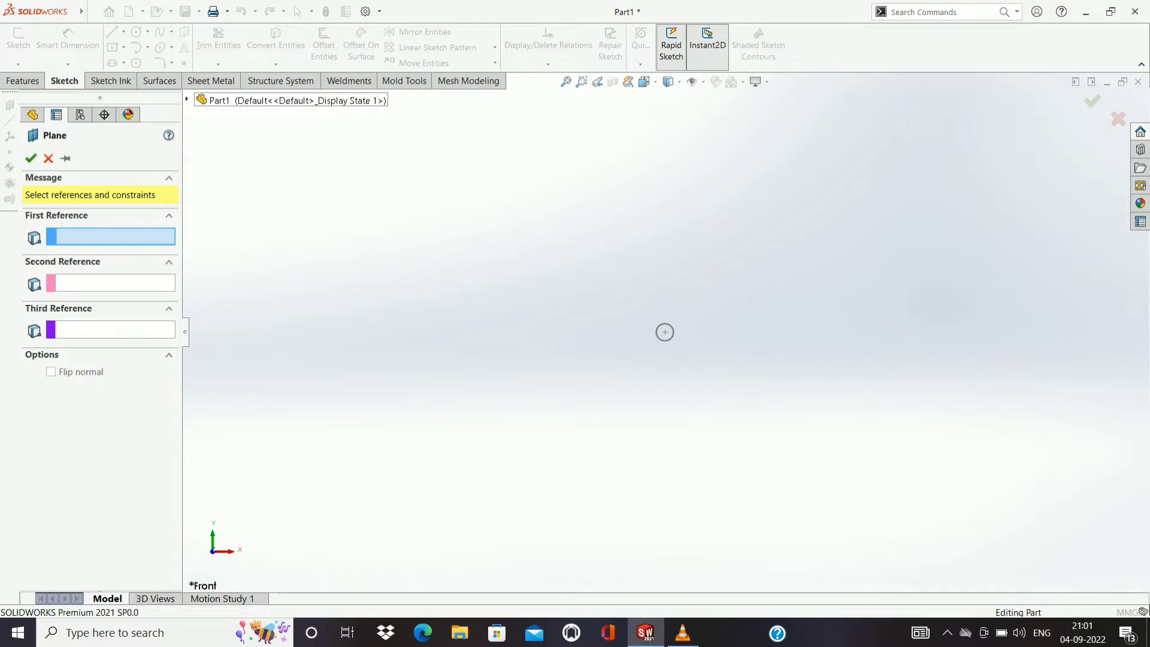
key(c)
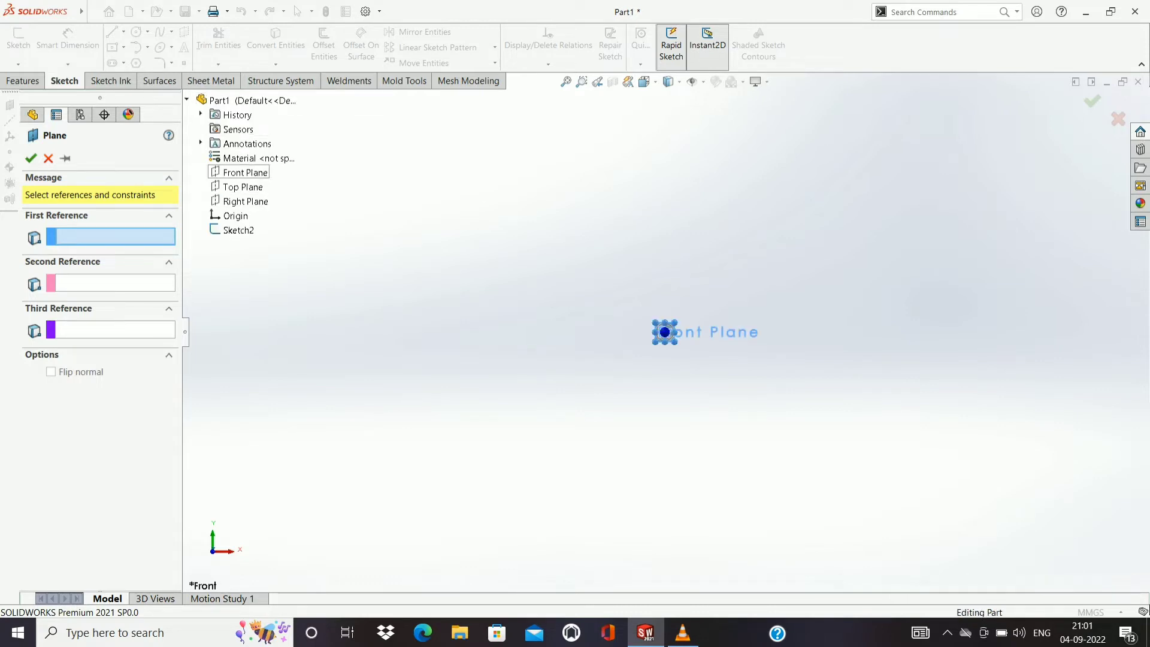
click(665, 332)
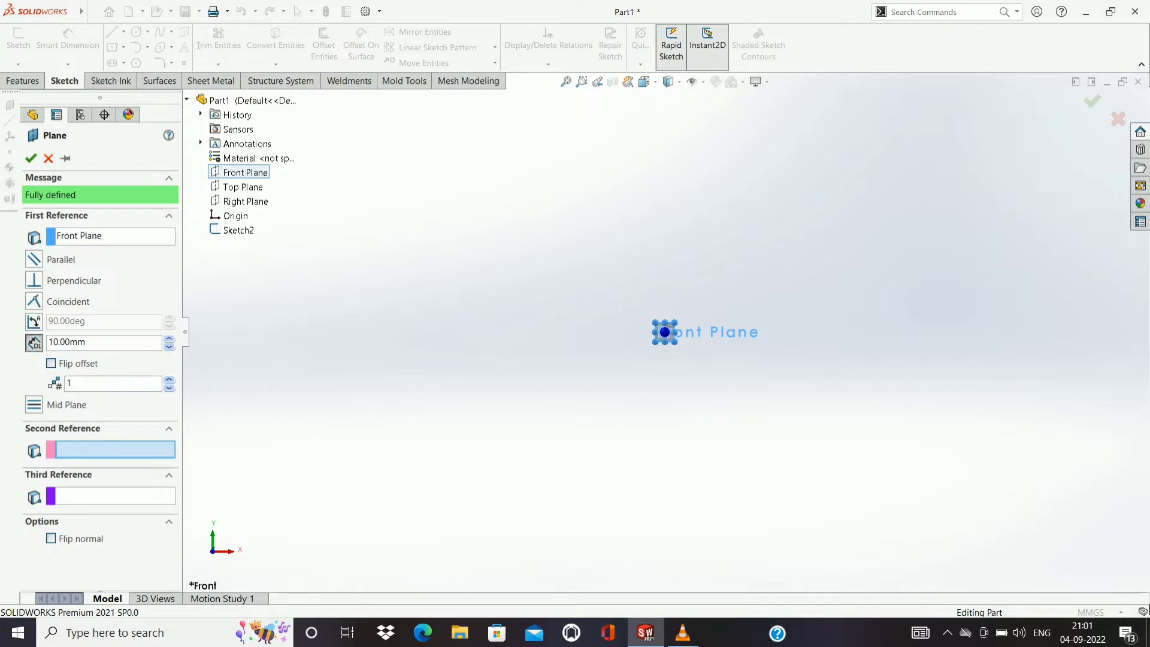
key(ctrl+3)
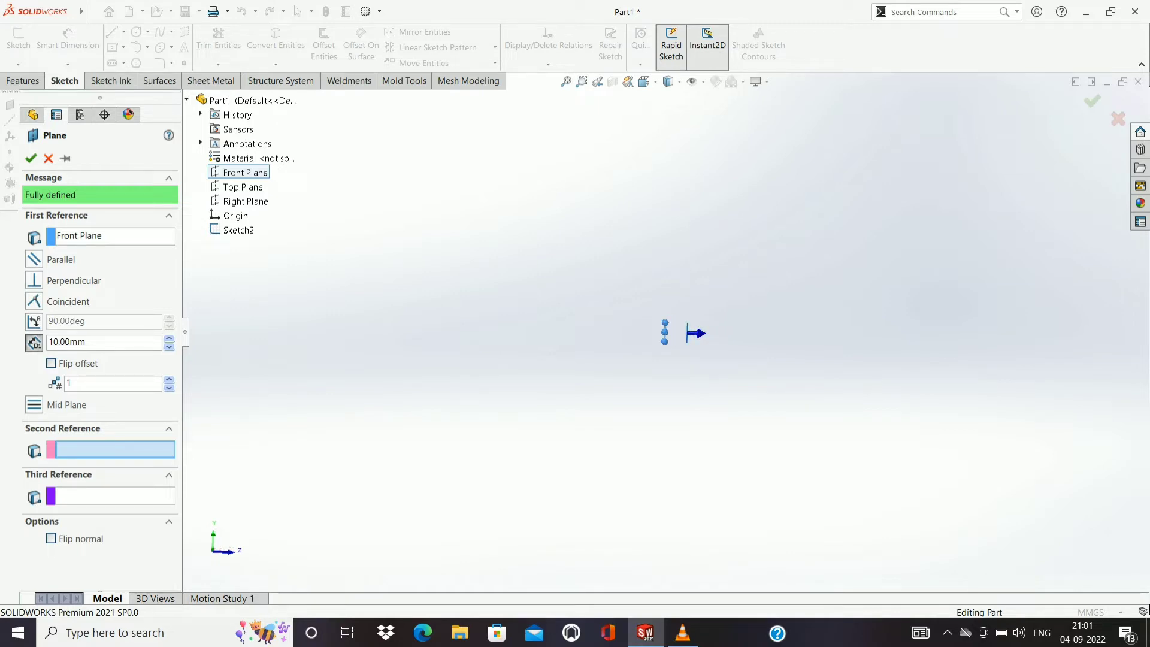
key(alt+f)
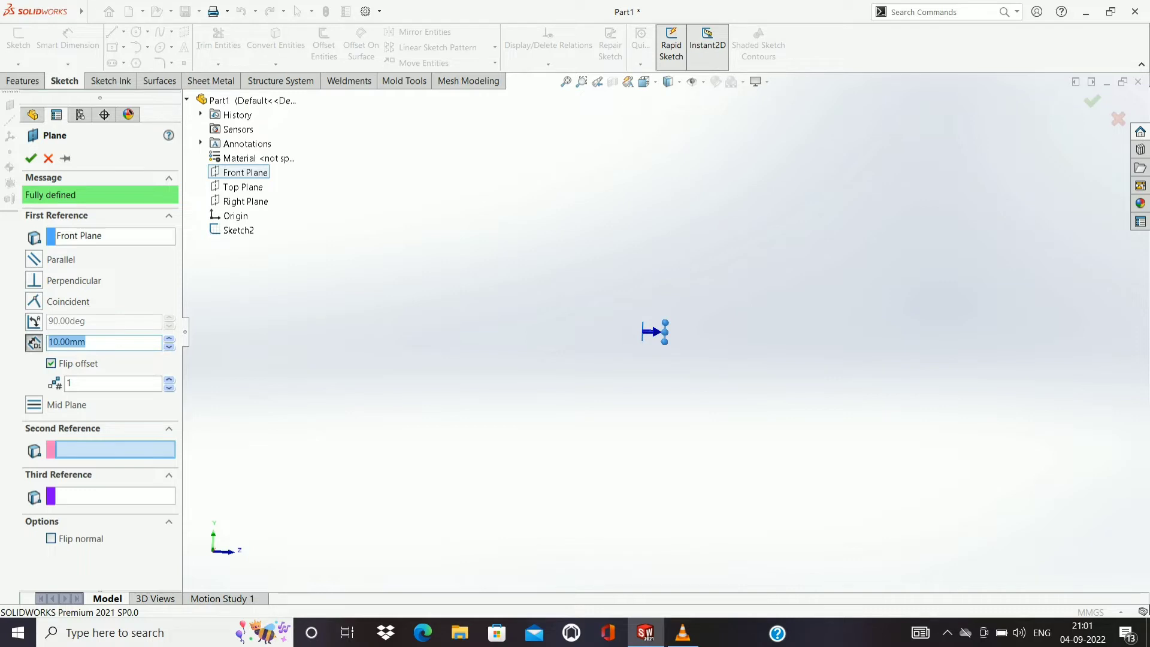
text(0)
key(Return)
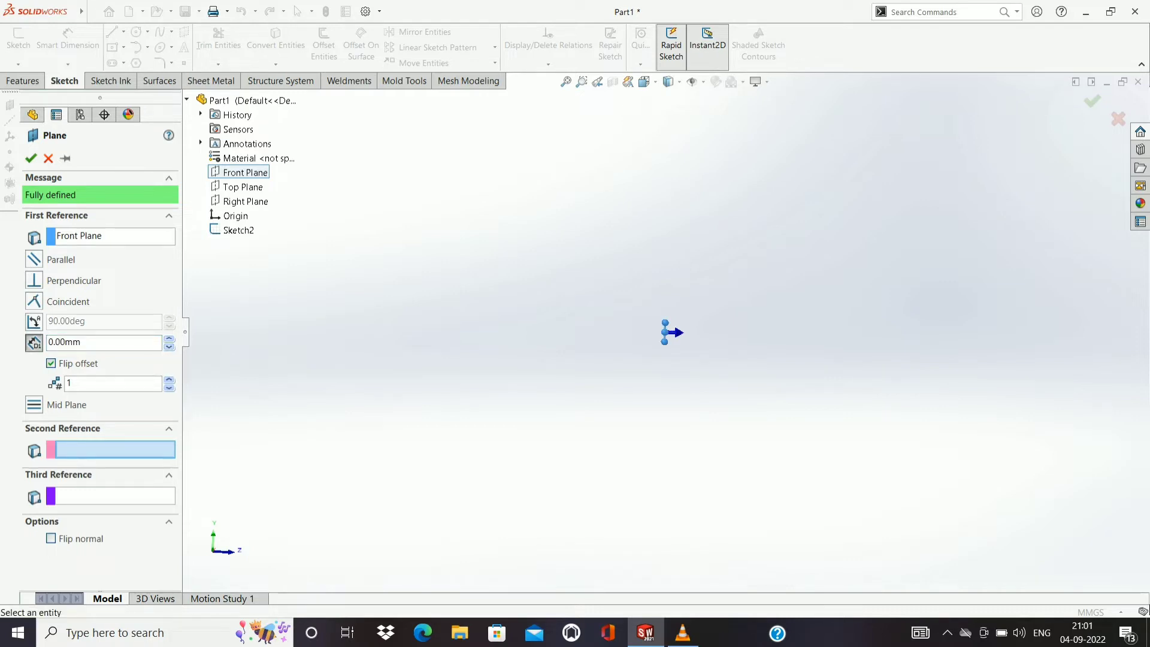
key(Up)
key(Up)
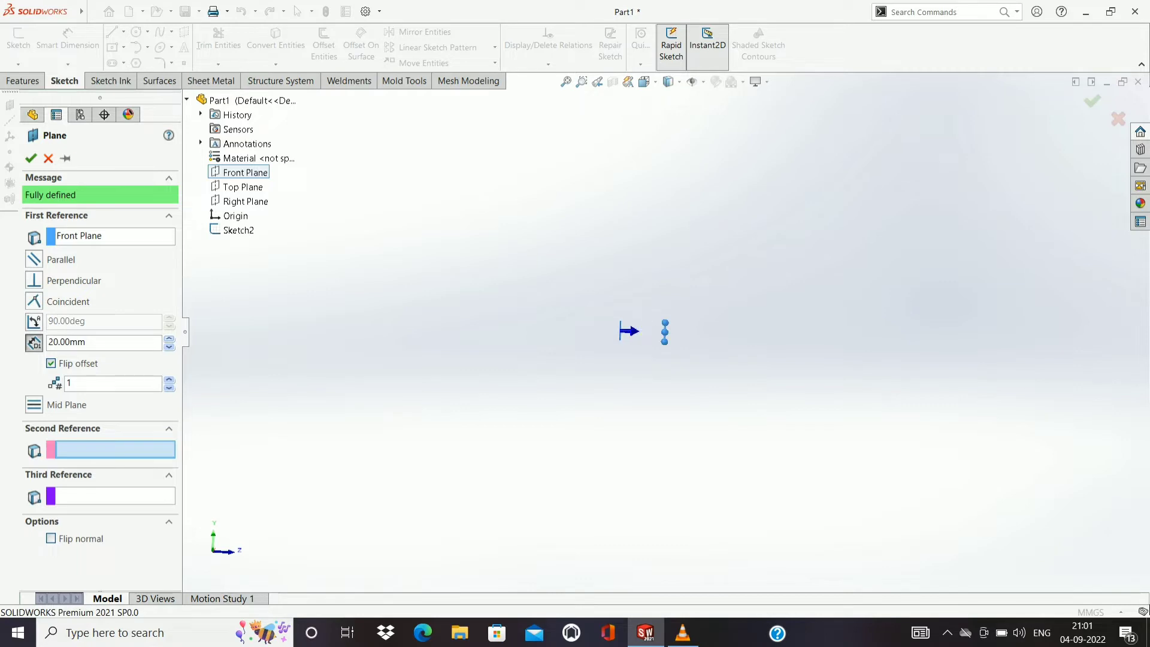
key(Up)
key(Down)
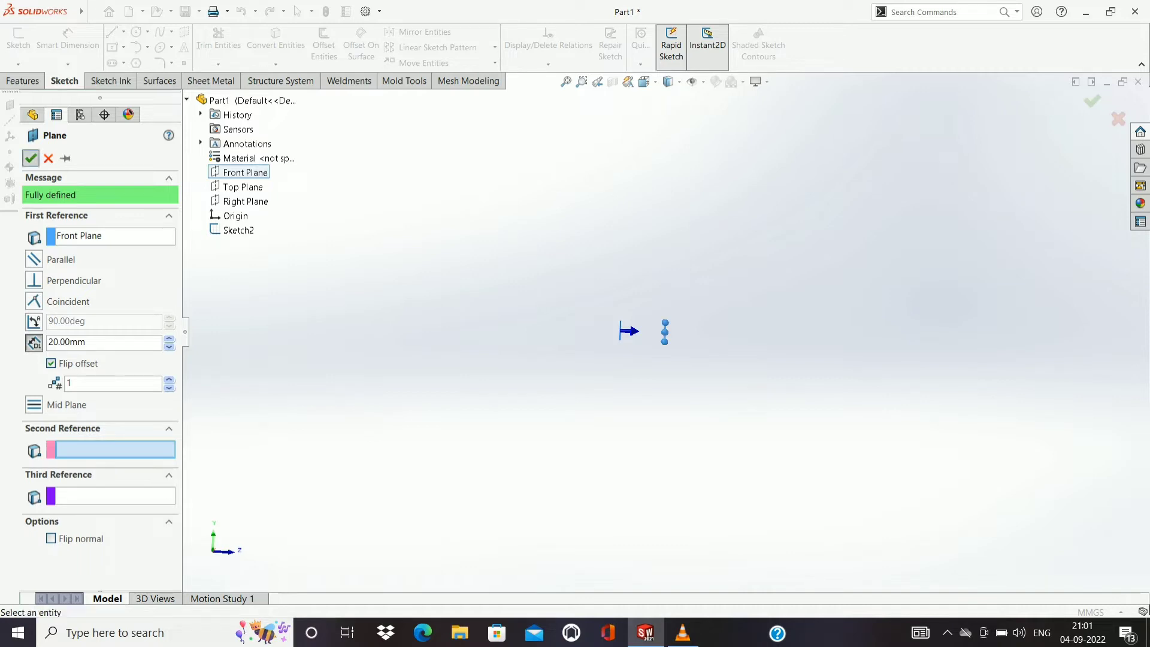
click(31, 158)
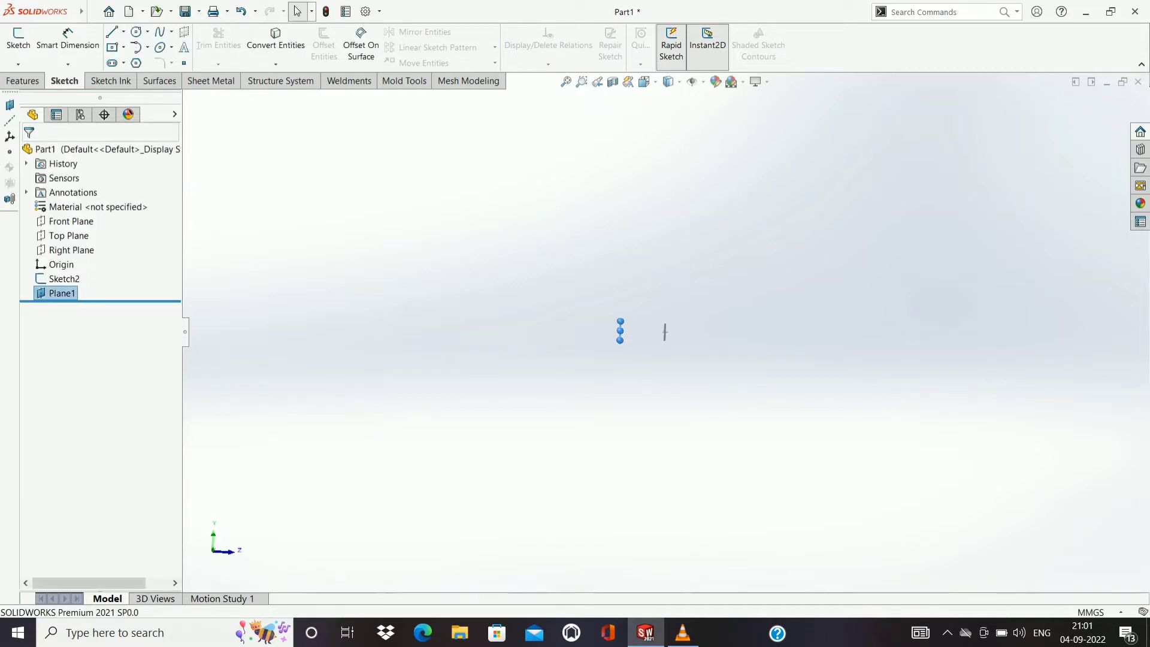
Inspect Plane1 at an angle, then view the Front Plane face-on and start a circle sketch.
key(ctrl+7)
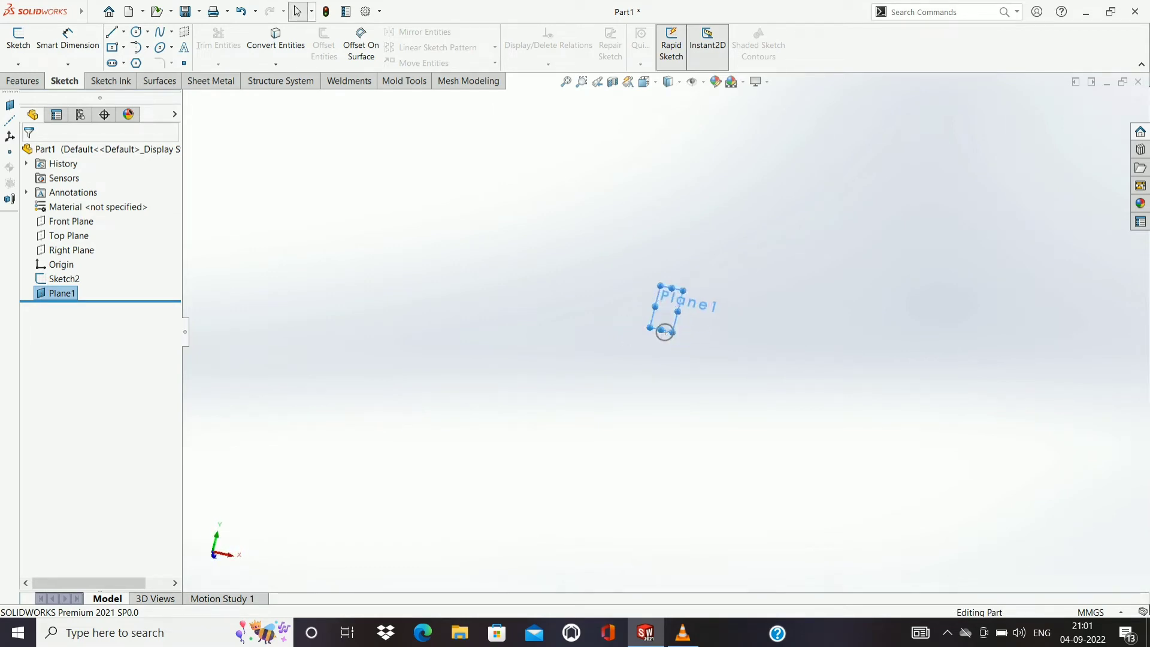
click(665, 333)
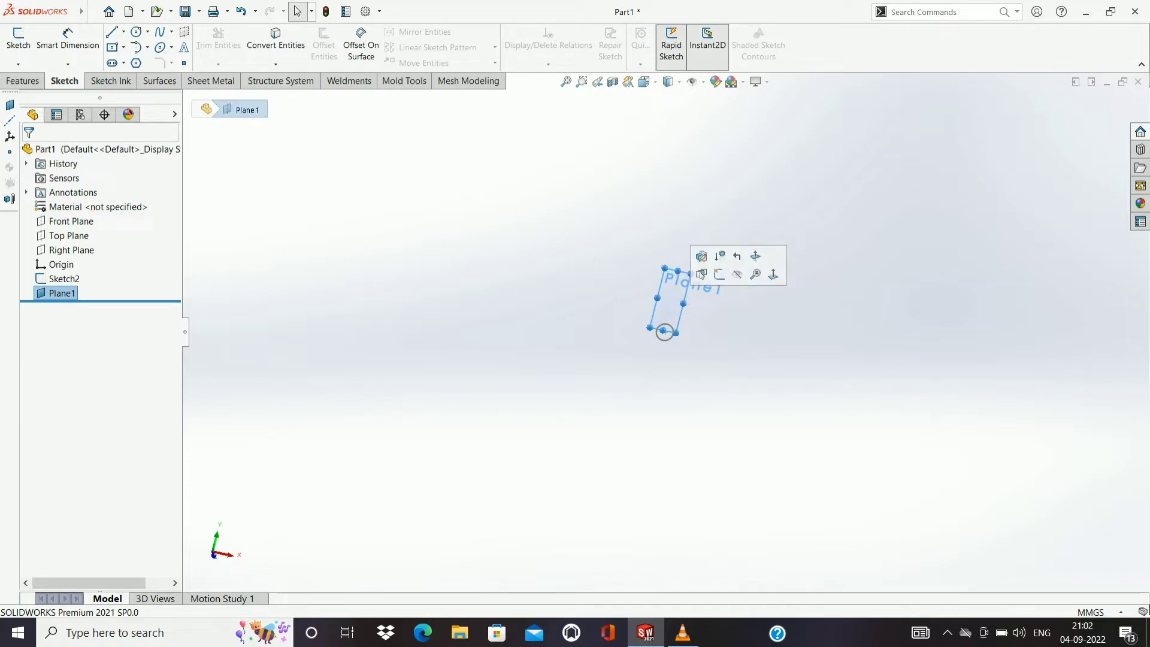
click(664, 333)
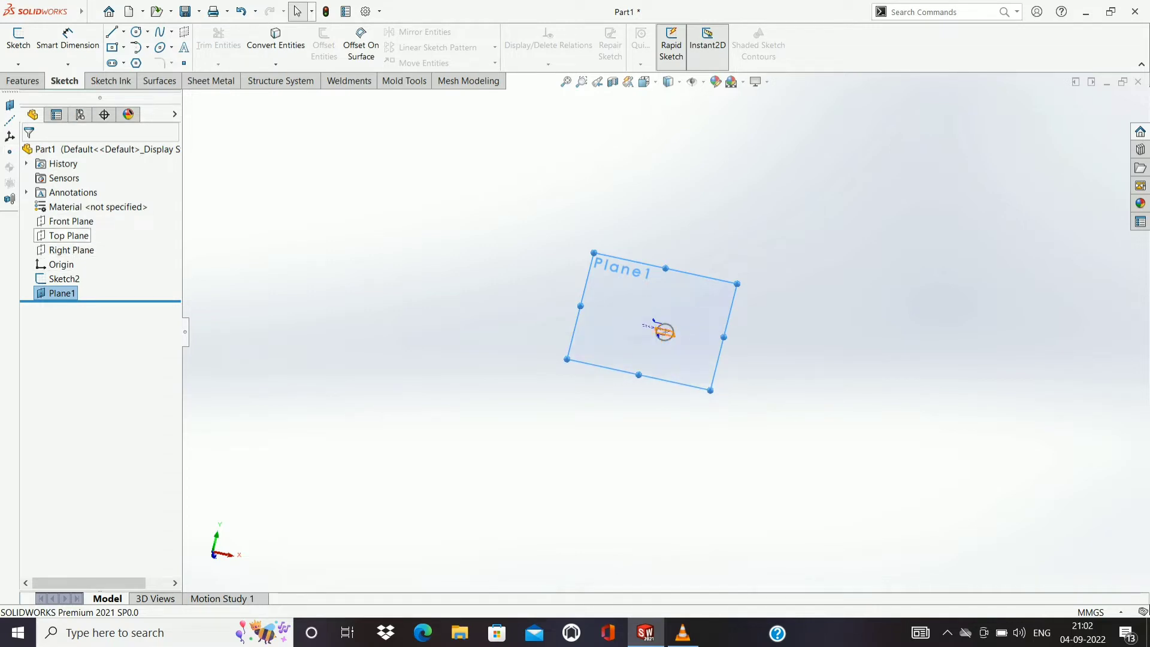
click(71, 221)
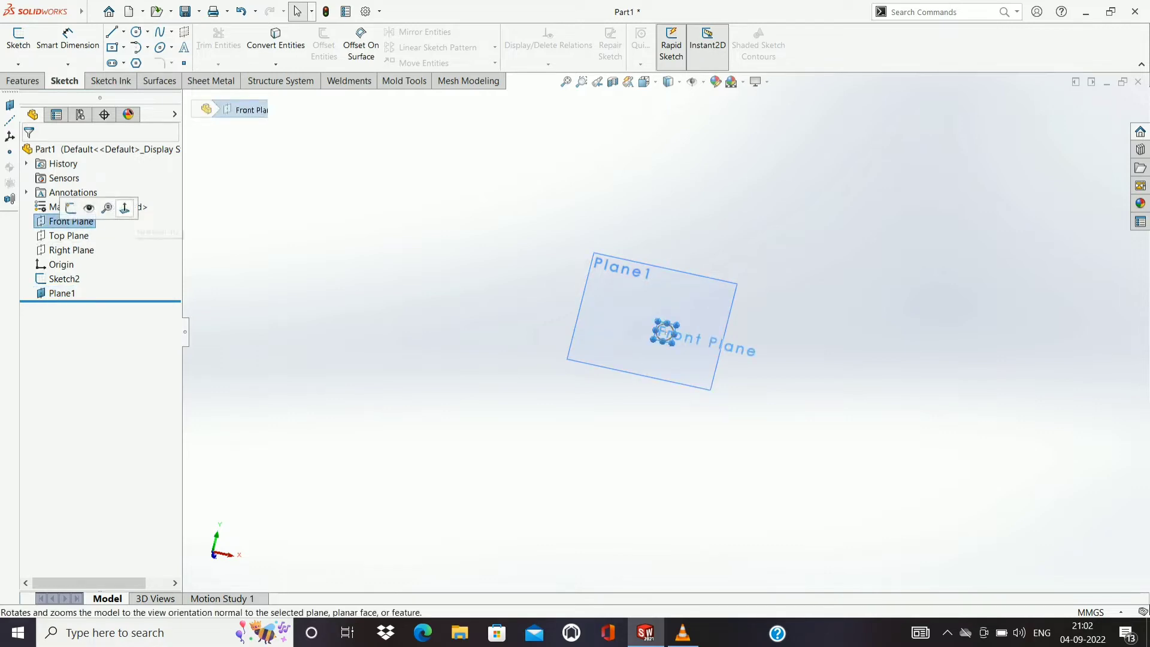
click(124, 208)
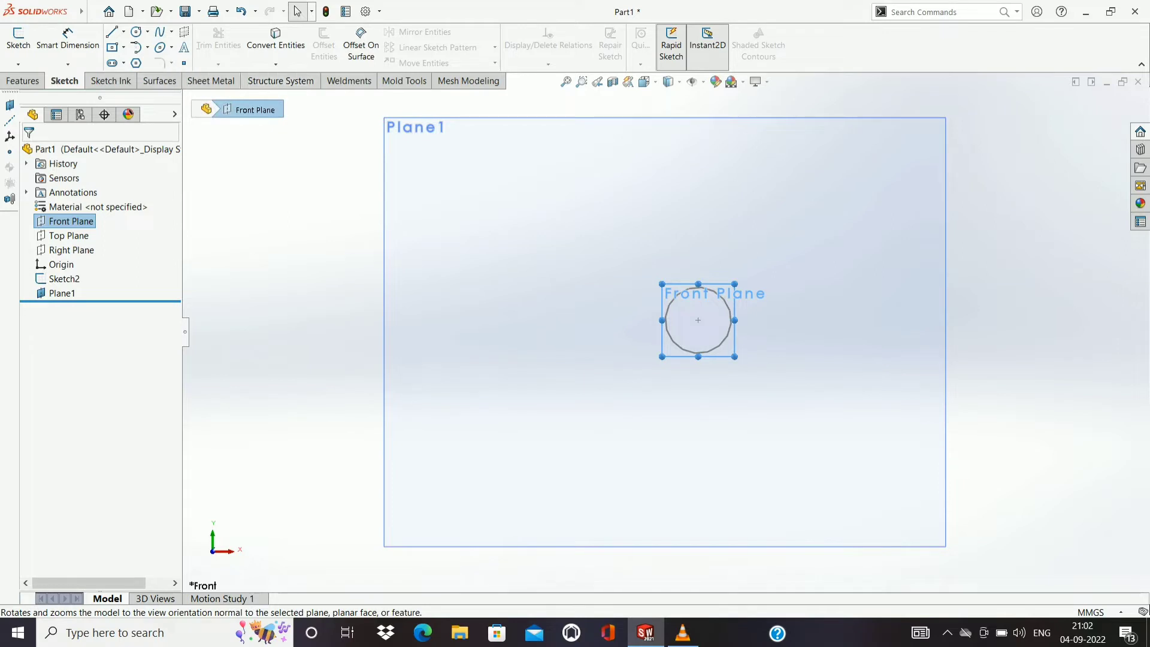
click(137, 32)
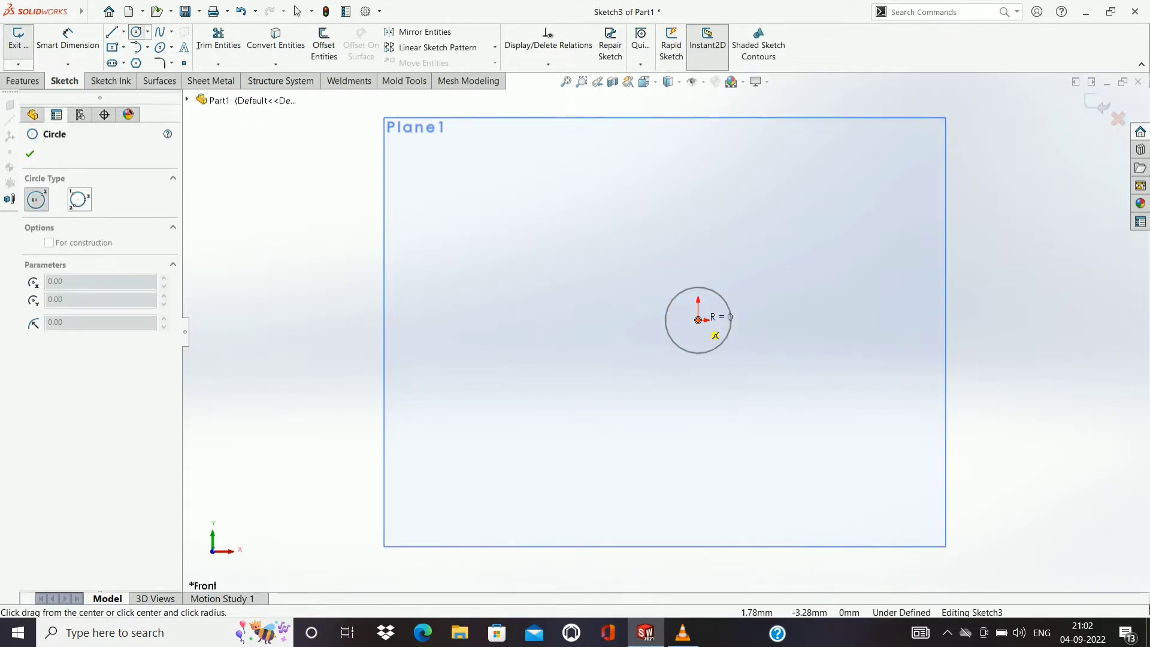
Draw a trial circle of radius 8.53 around the origin.
drag(698, 320, 725, 387)
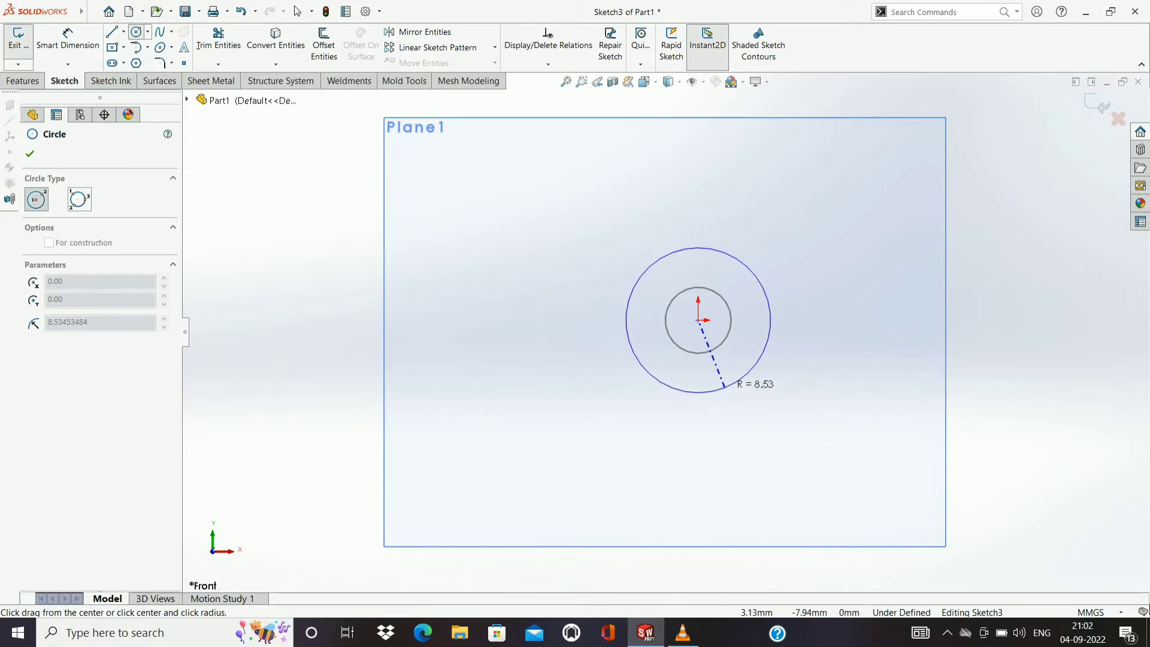
click(725, 387)
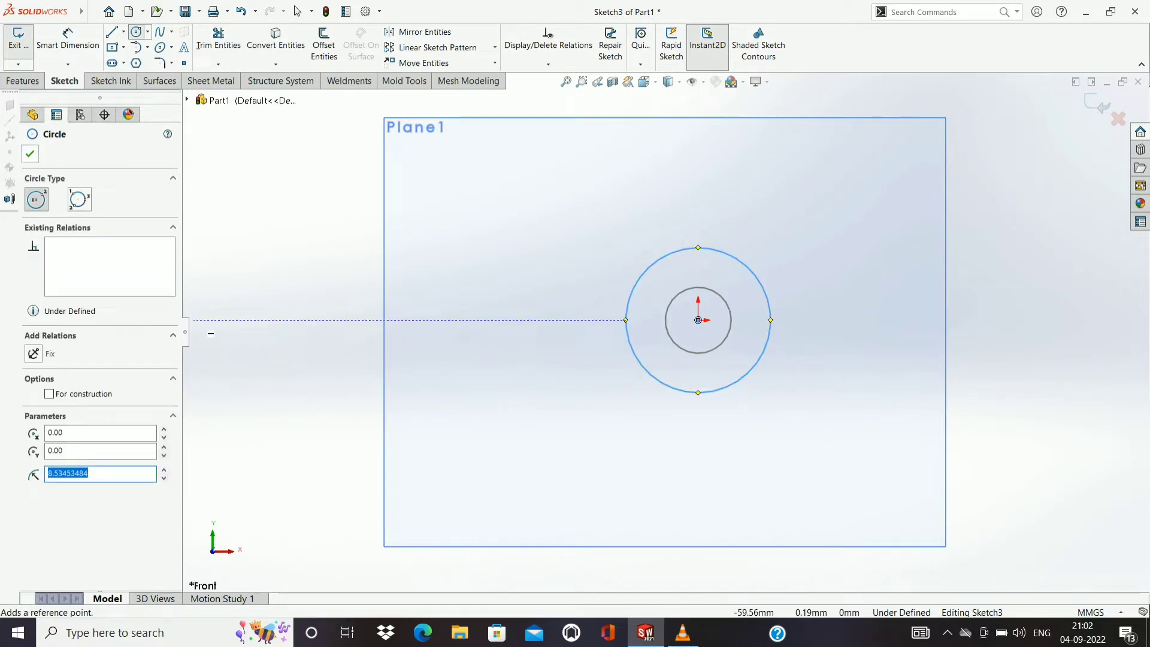
key(Return)
key(Escape)
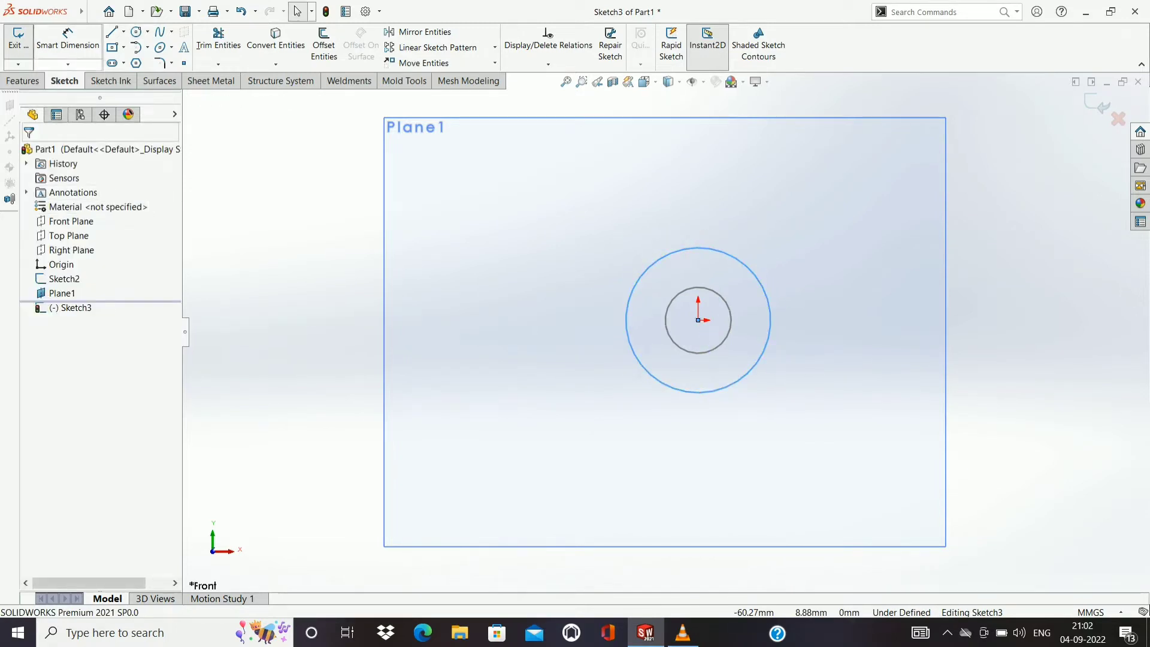
Undo the trial circle, select Plane1 and reactivate the Circle tool.
middle_drag(539, 288, 515, 299)
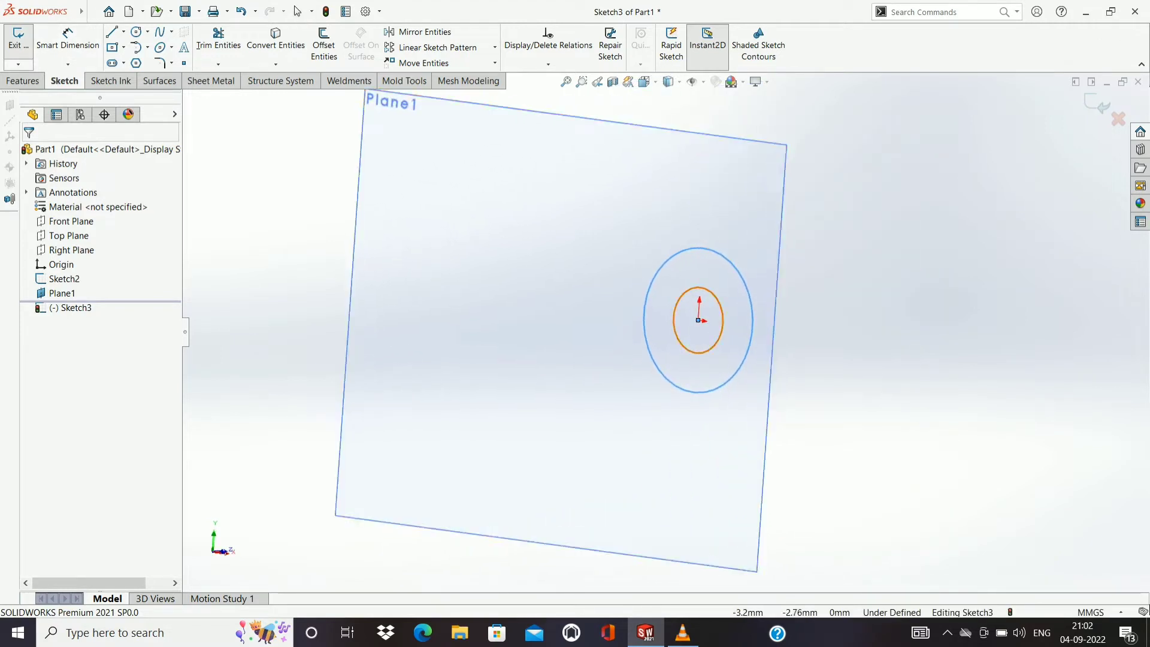
key(ctrl+z)
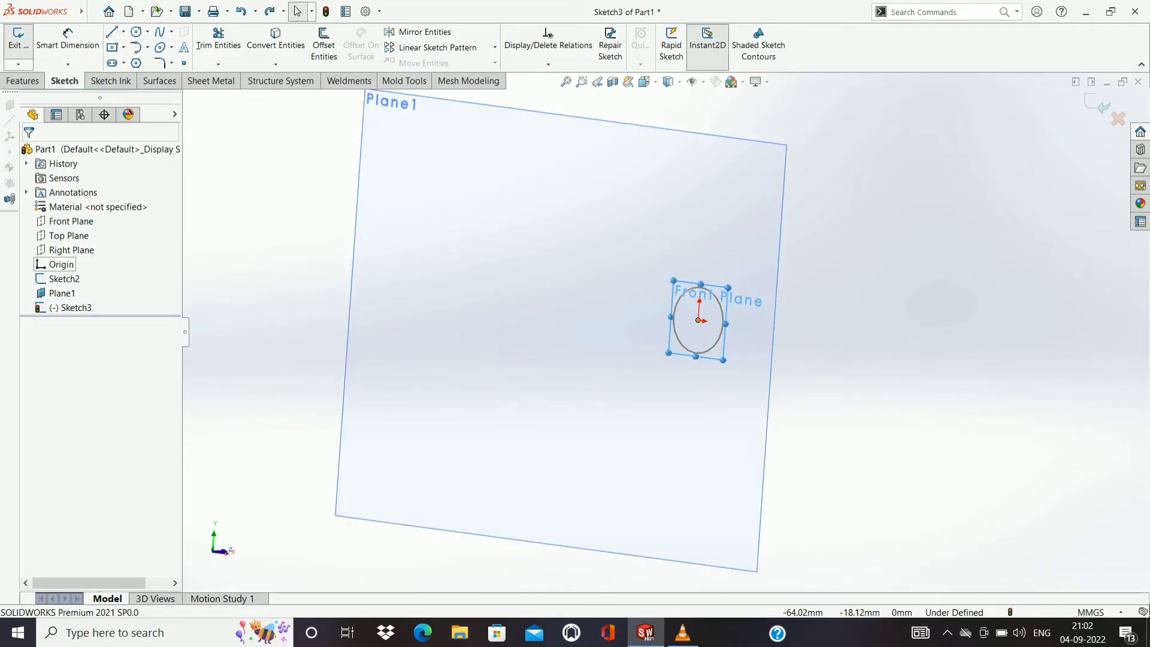
click(62, 293)
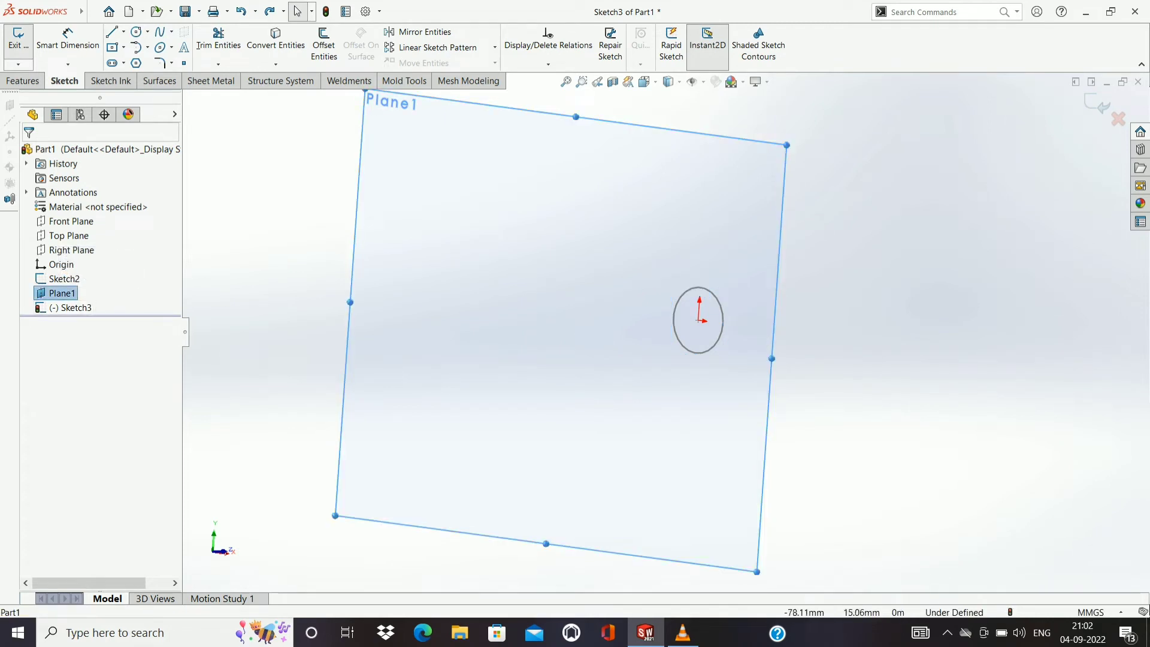
click(136, 31)
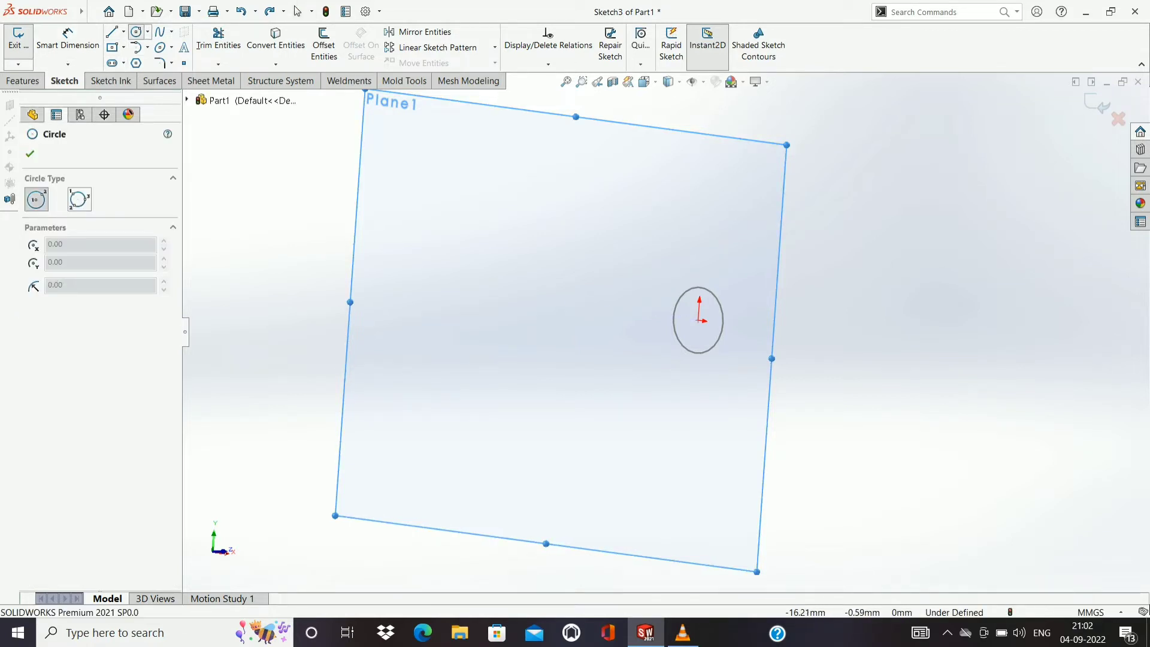
Draw a circle left of the origin, then undo it.
click(579, 310)
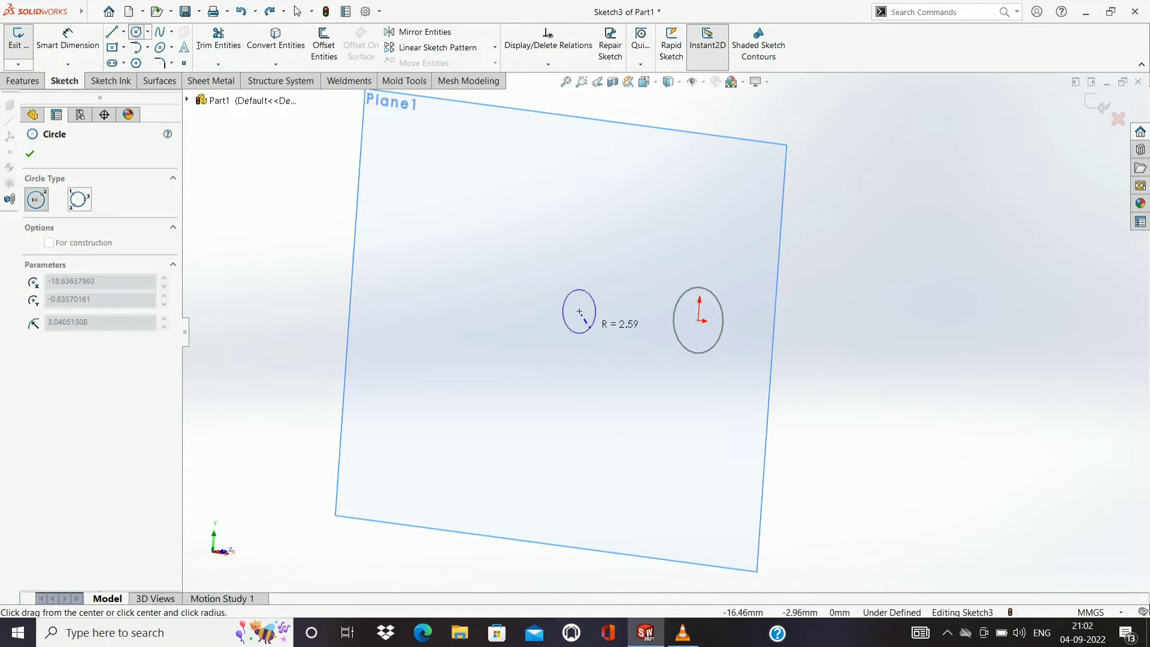
click(616, 365)
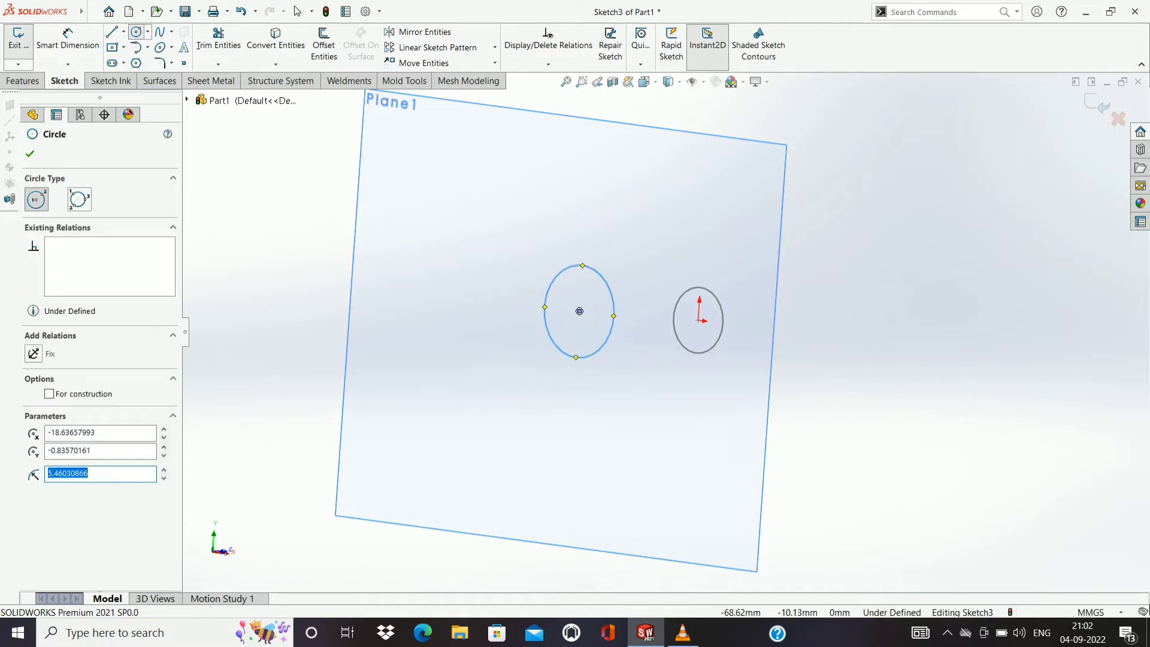
key(Right)
key(Right)
key(Right)
key(Left)
key(Left)
key(Left)
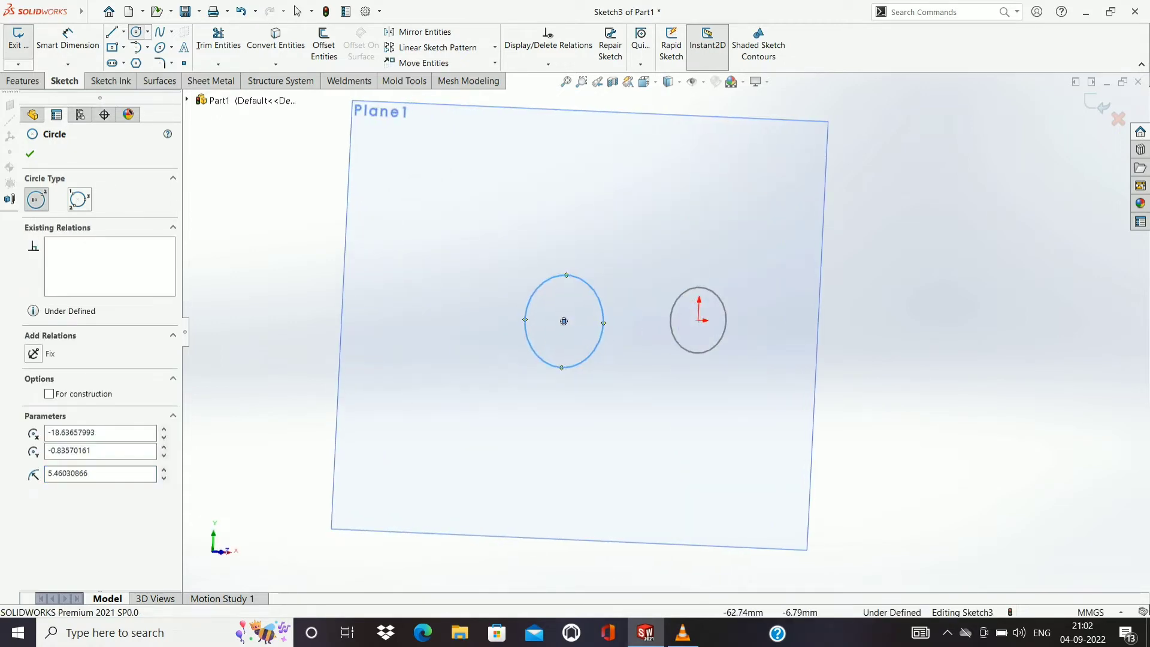
key(ctrl+z)
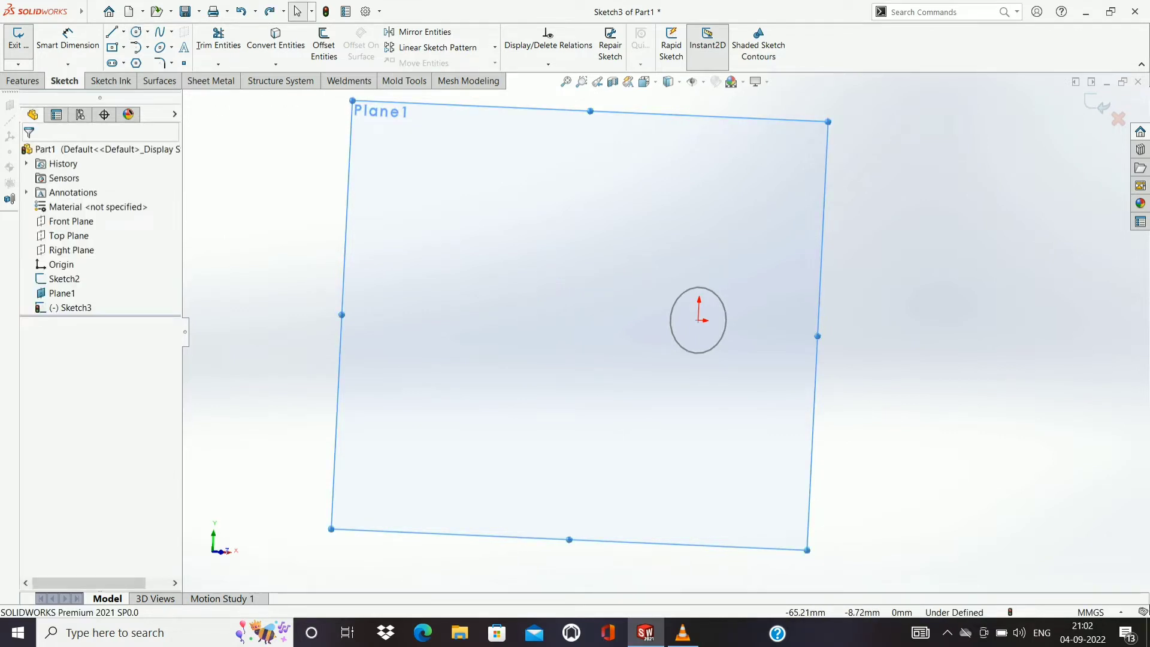
Try renaming Plane1, keeping its name, and leave the empty Sketch3.
click(62, 293)
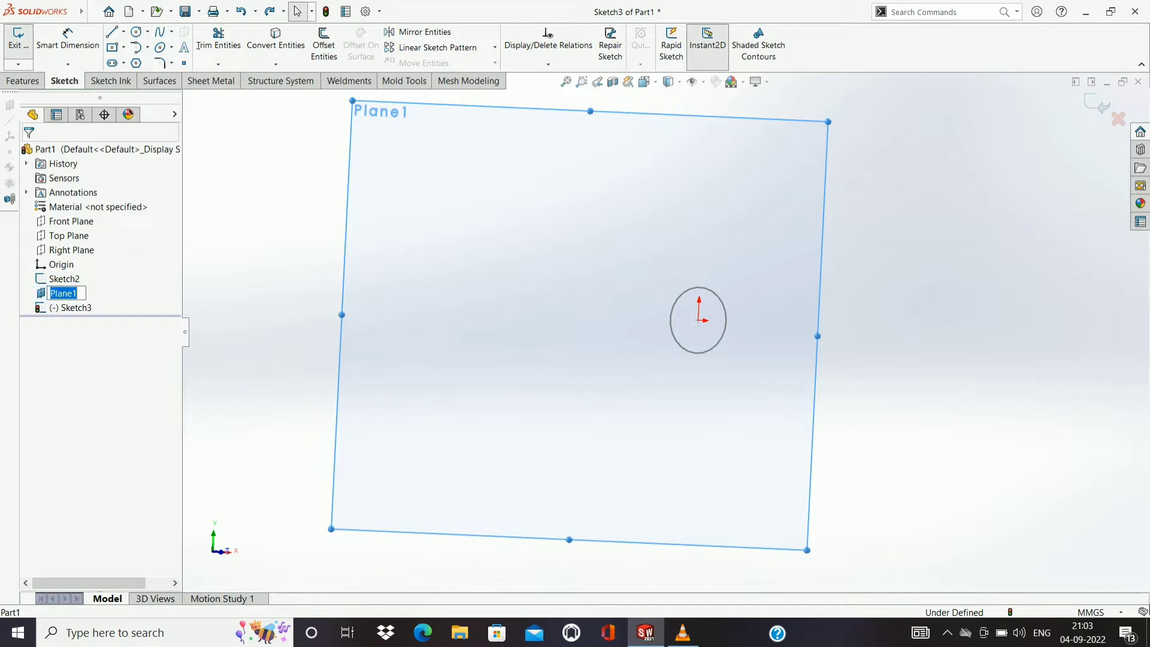
click(57, 292)
key(Return)
click(62, 292)
key(Return)
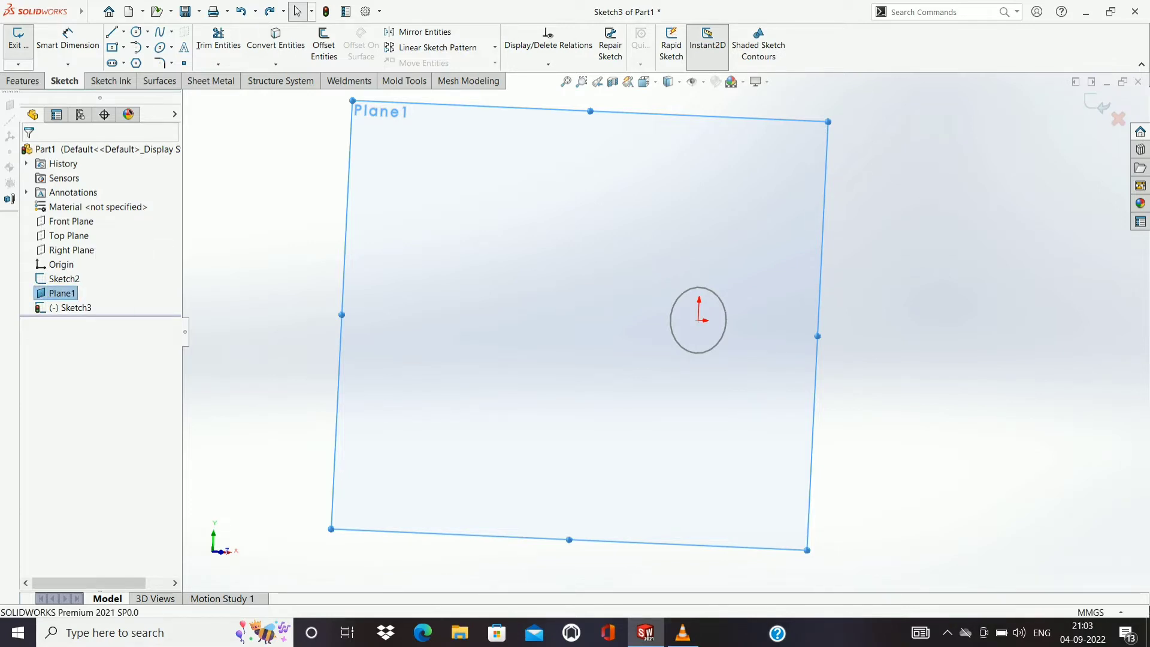
key(ctrl+b)
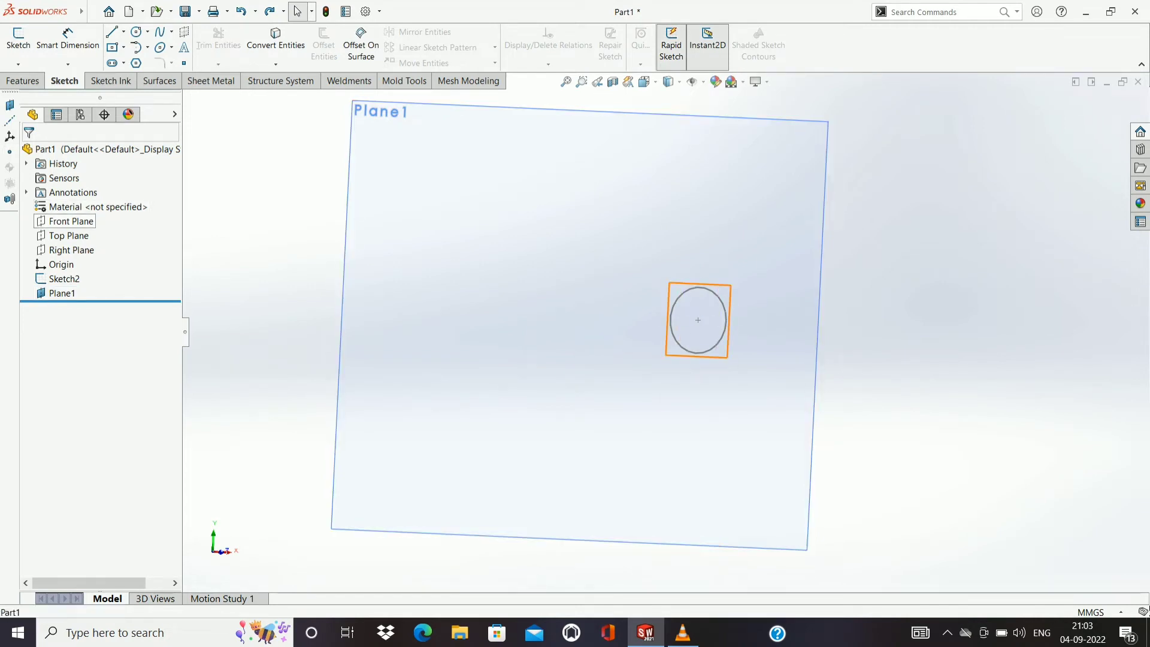
View the Front Plane face-on and start a circle sketch.
click(71, 221)
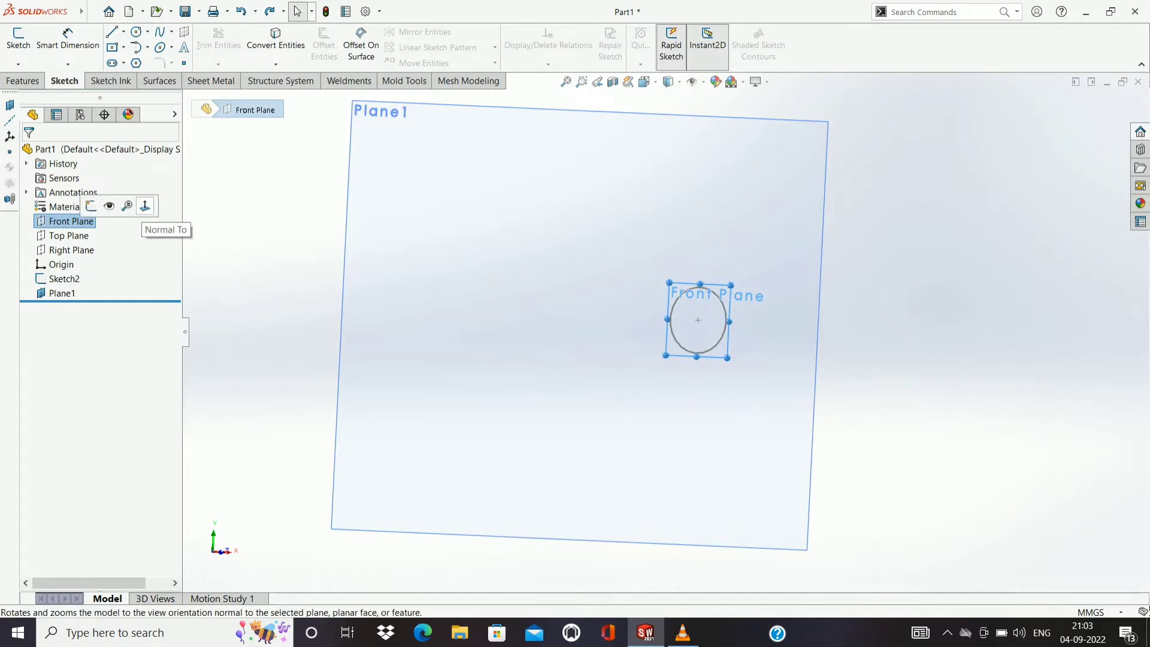
click(126, 206)
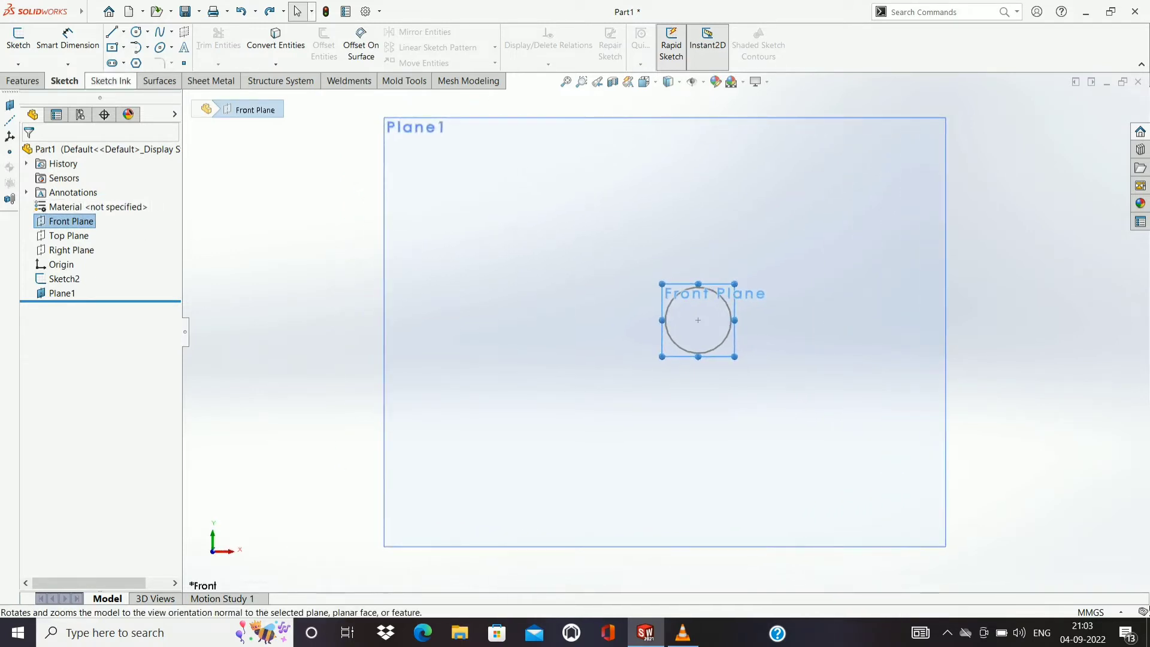
click(137, 31)
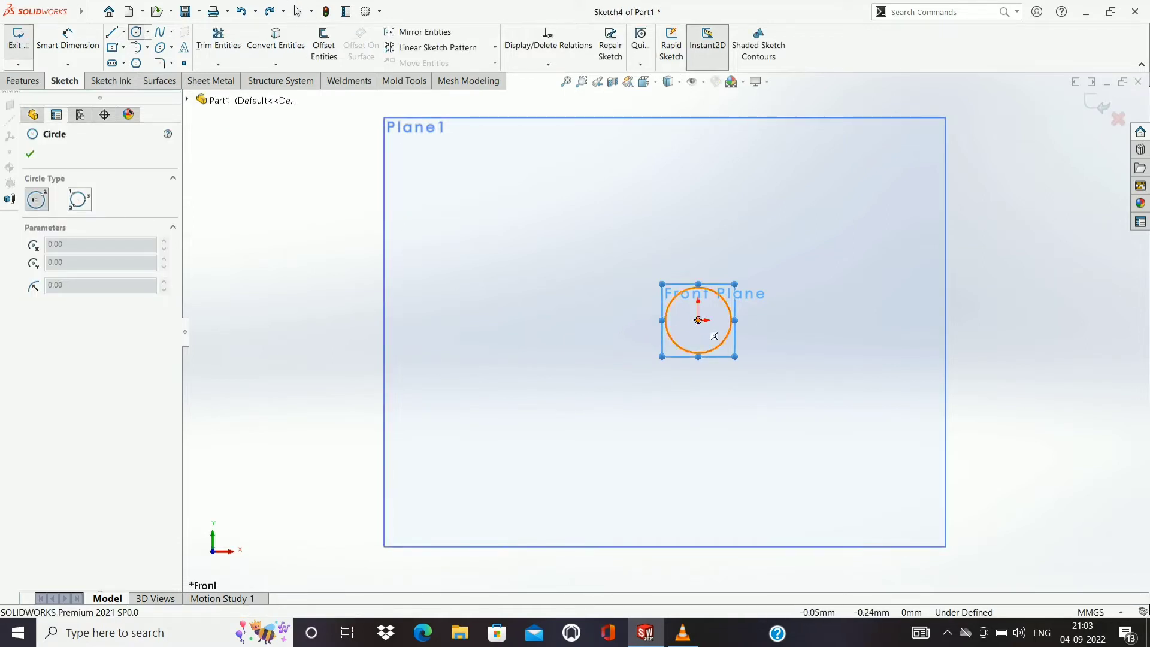
Draw a circle of about 10.15 mm radius centred on the origin and select its sketch.
click(698, 320)
click(782, 340)
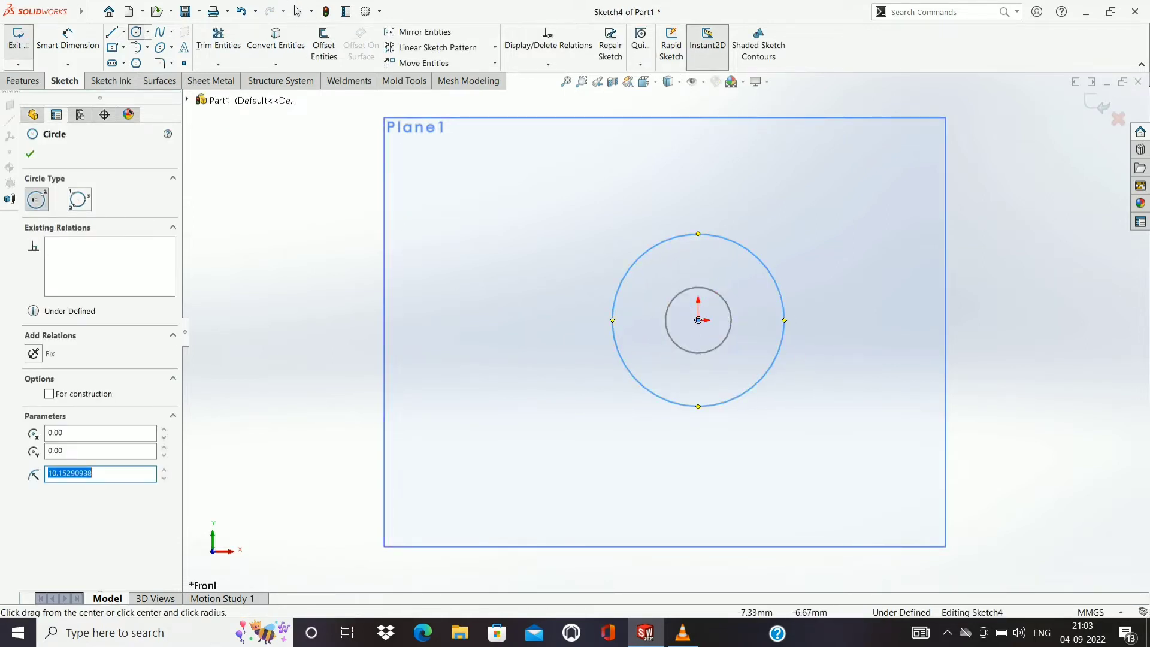
mouse_move(782, 339)
middle_down()
mouse_move(1048, 353)
mouse_move(958, 351)
middle_up()
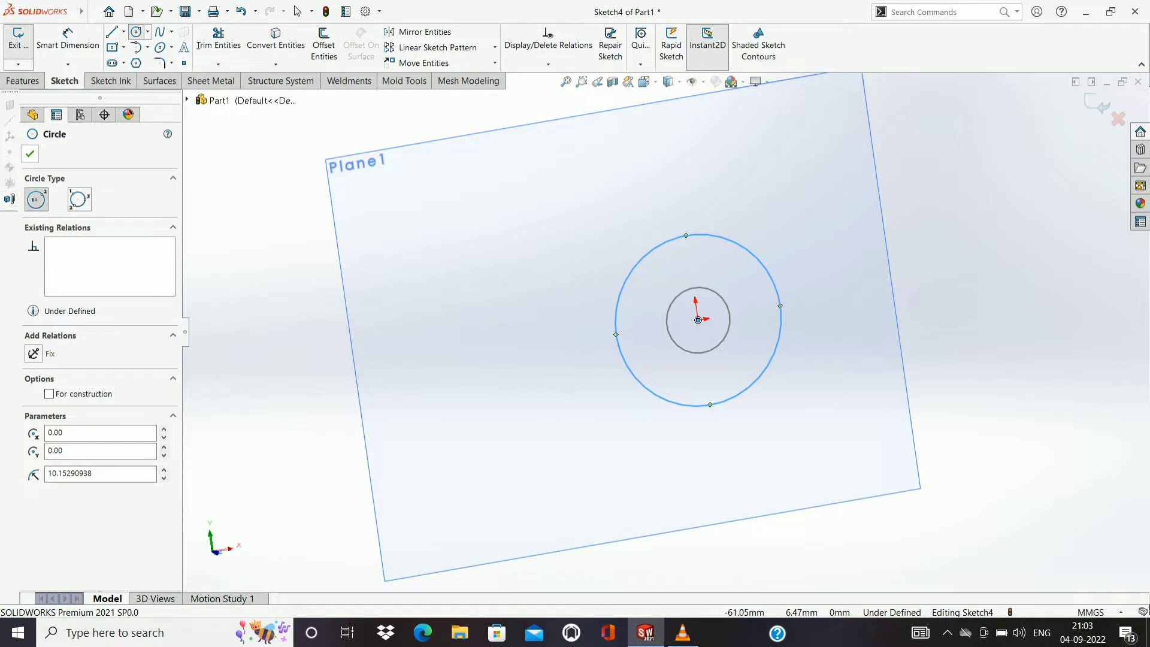
key(Escape)
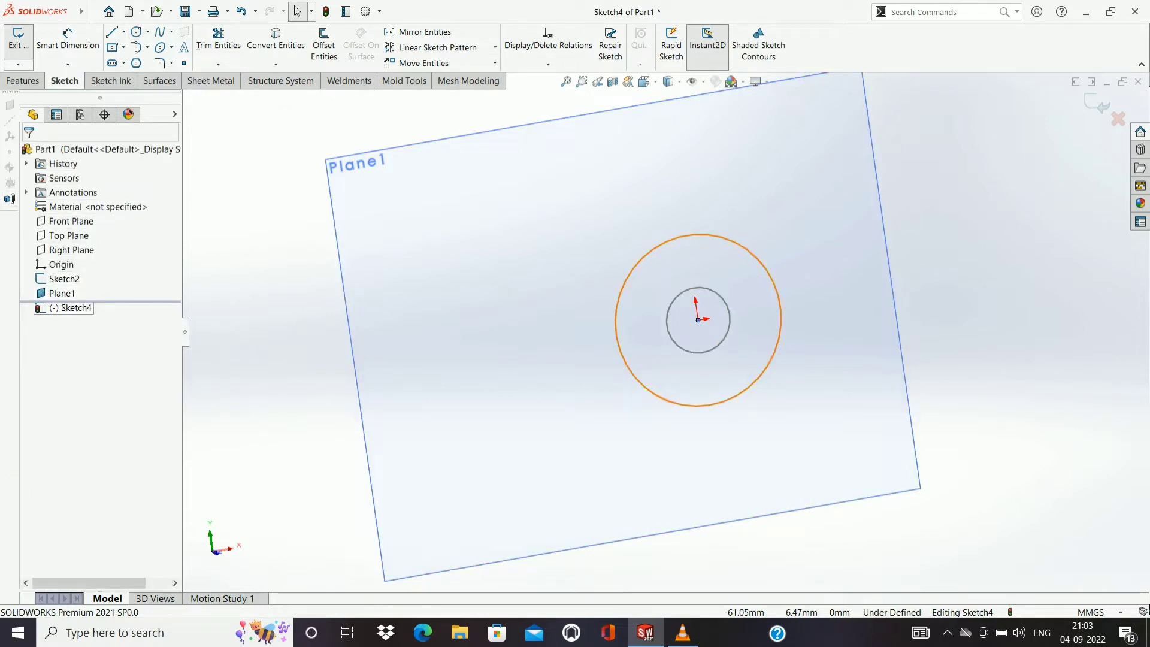
click(70, 307)
Exit the Plane1 sketch and start a new sketch on the face-on Front Plane.
click(60, 293)
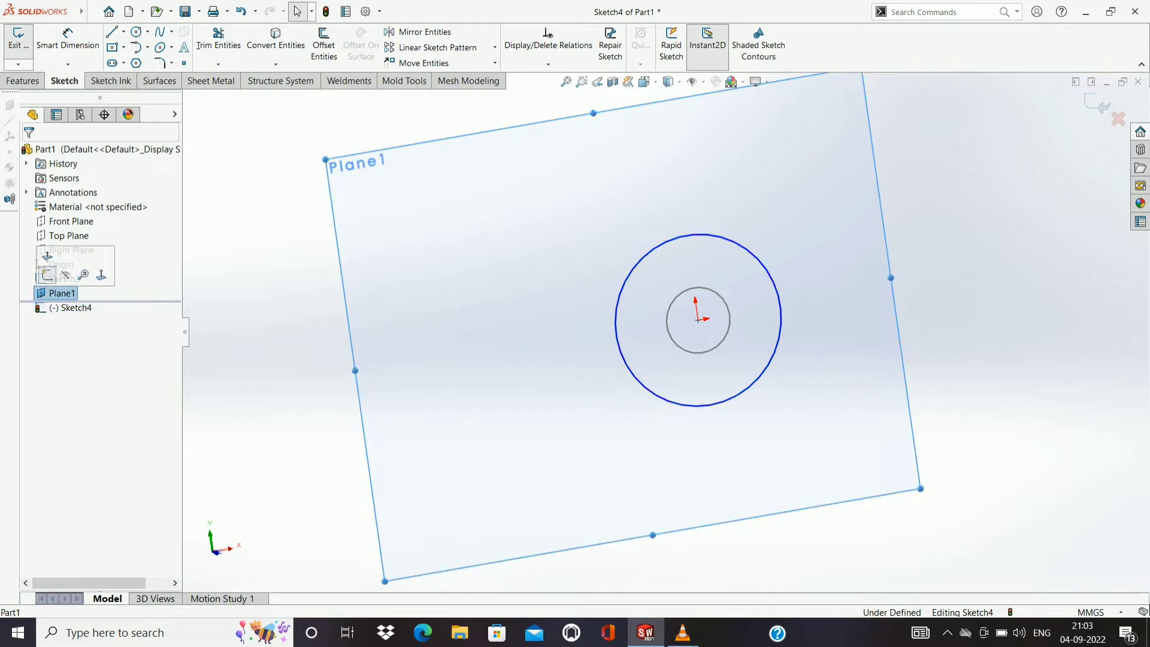
click(47, 275)
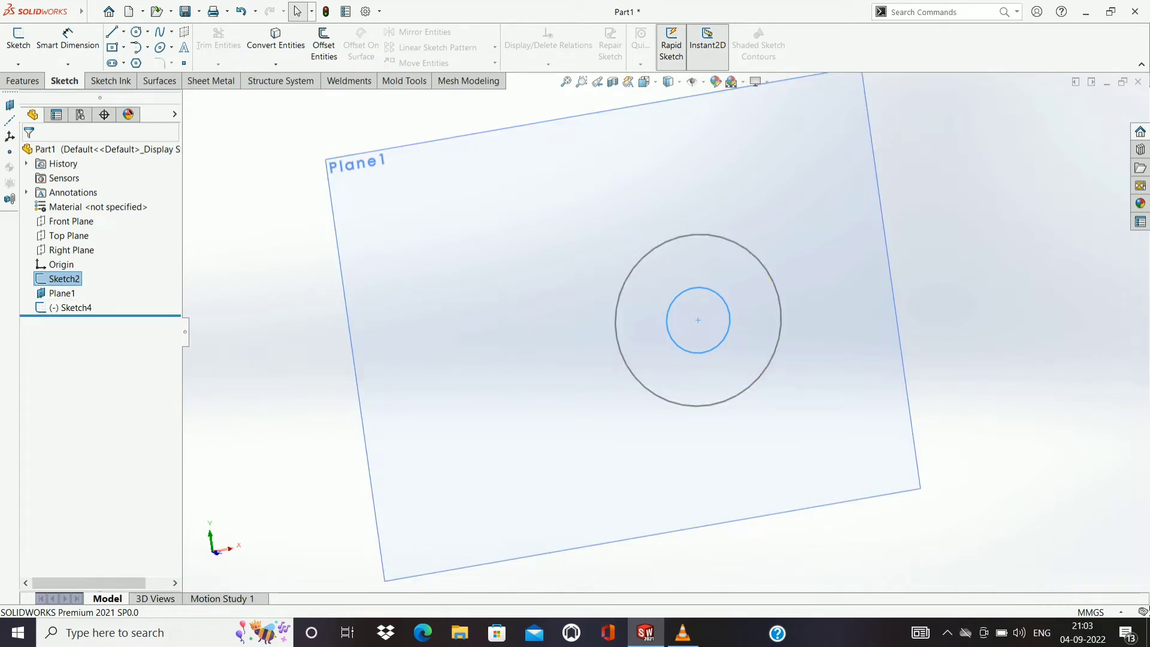
right_click(66, 221)
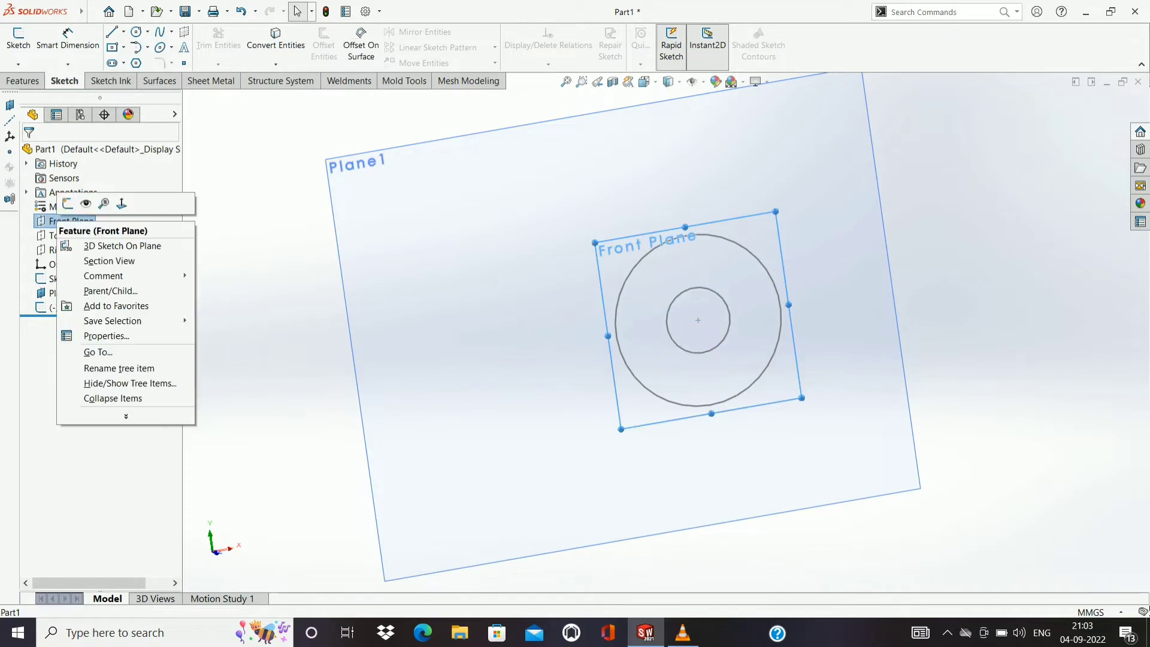
click(68, 203)
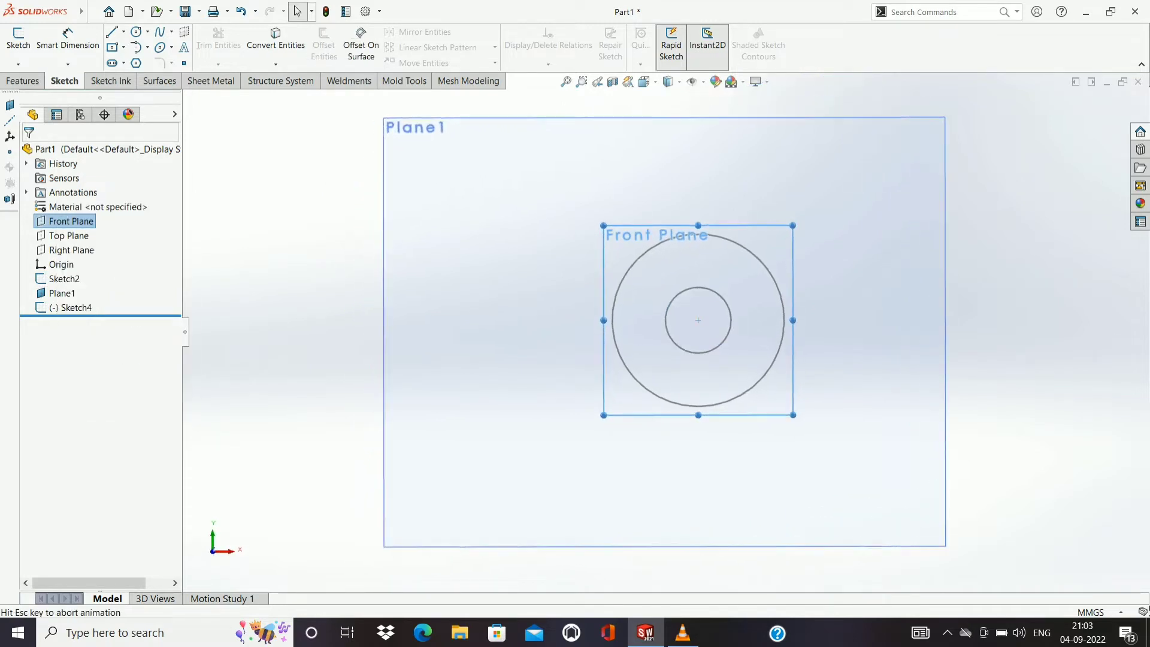
middle_drag(748, 360, 850, 374)
key(ctrl+8)
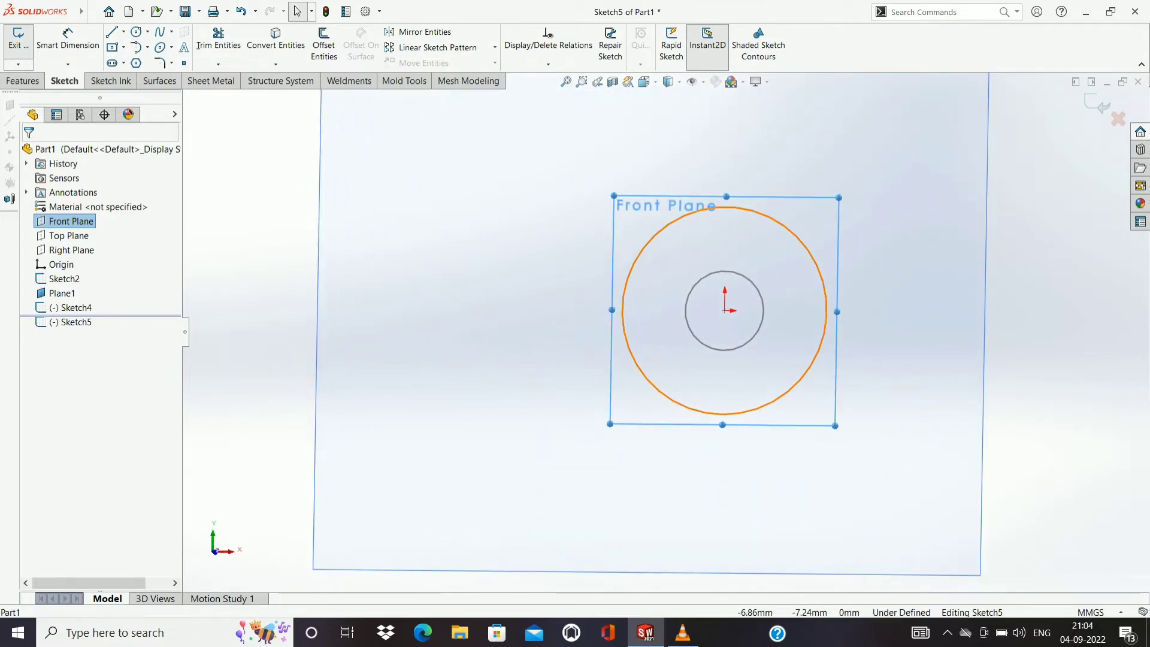
Try deleting the large circle, then undo away Sketch5 and Sketch4.
click(825, 333)
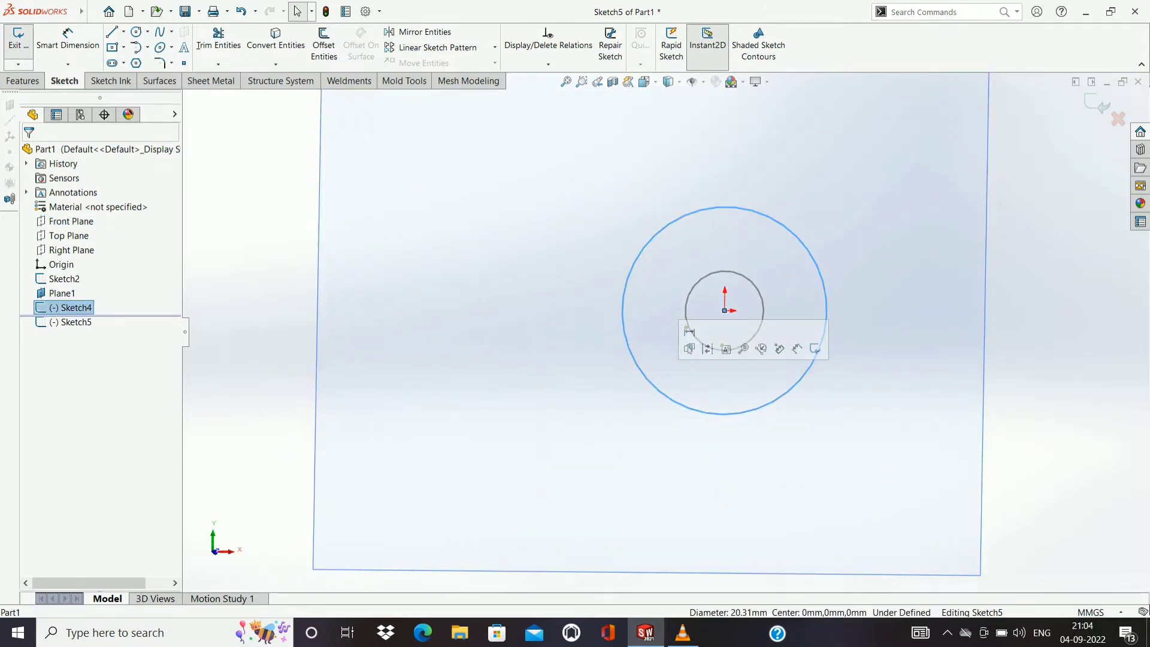
key(Delete)
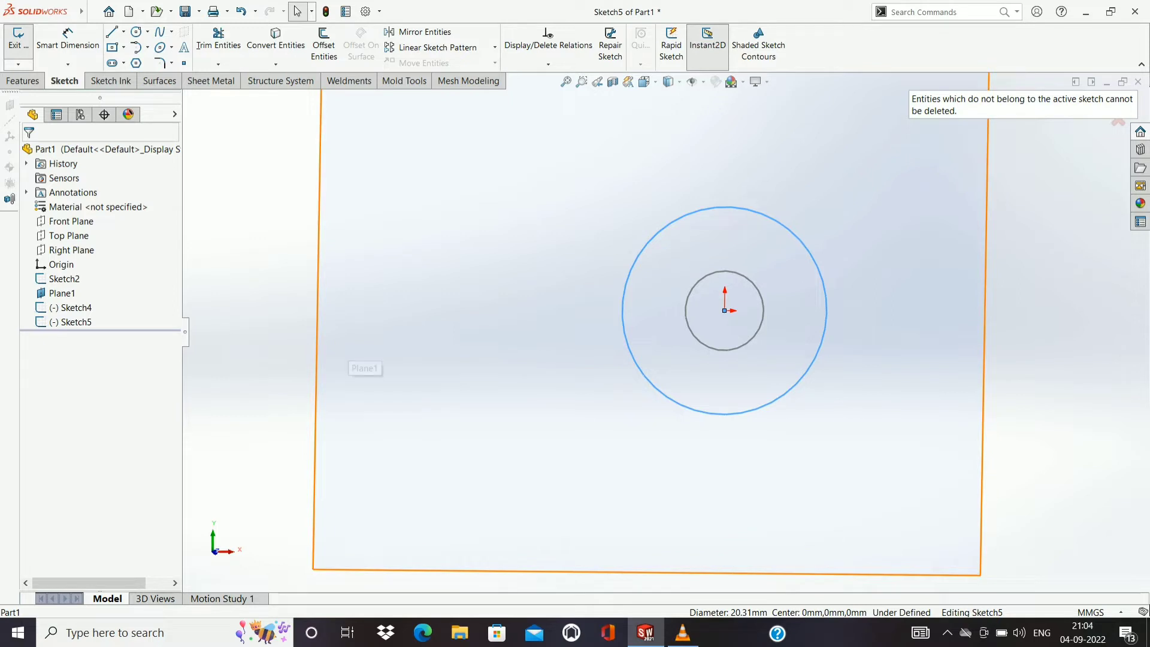
middle_drag(359, 359, 395, 350)
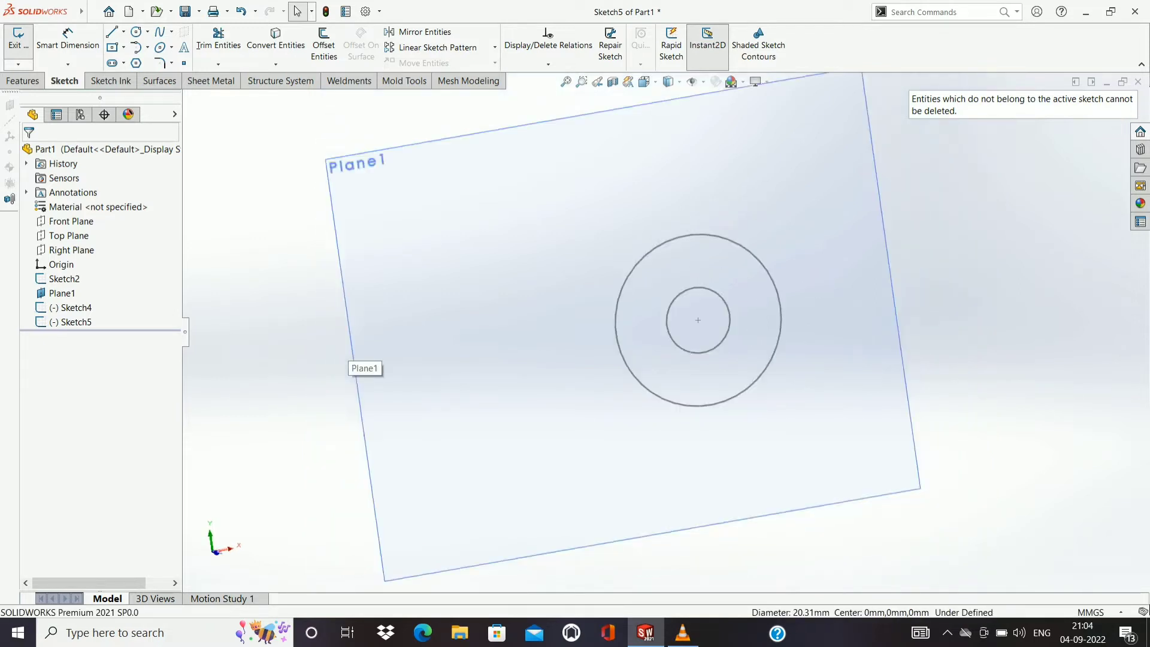
key(ctrl+z)
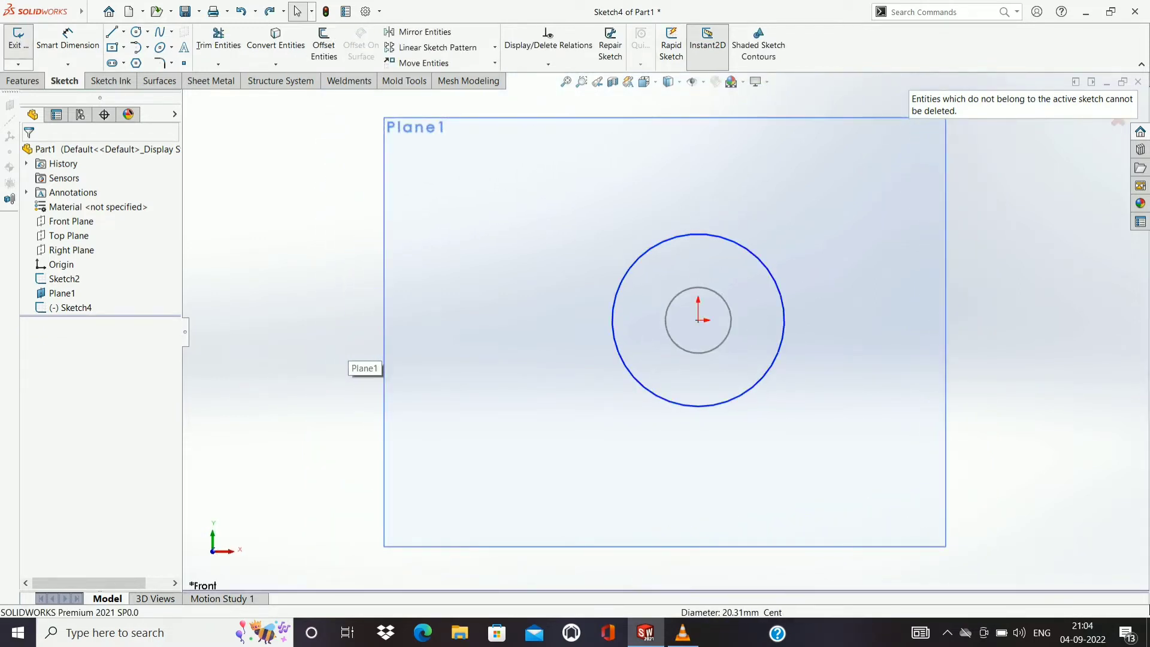
key(ctrl+z)
key(ctrl+z)
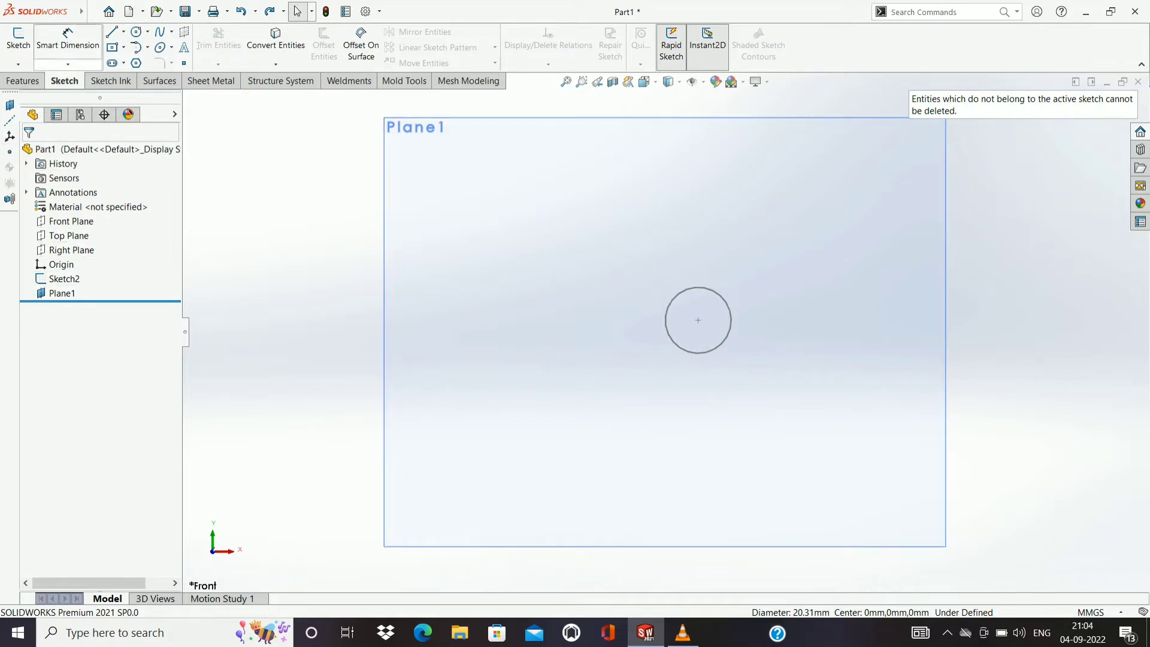
Draw a Ø23.32 mm circle centred on the origin in a new Plane1 sketch and pick it for dimensioning.
click(18, 39)
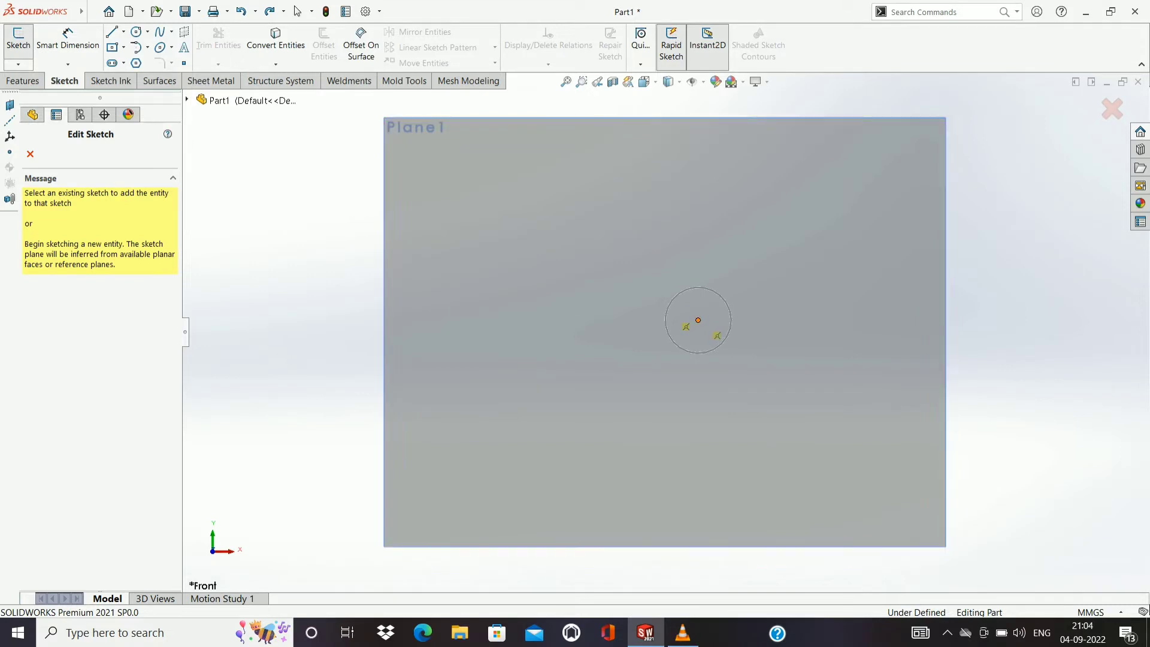
click(685, 326)
click(136, 31)
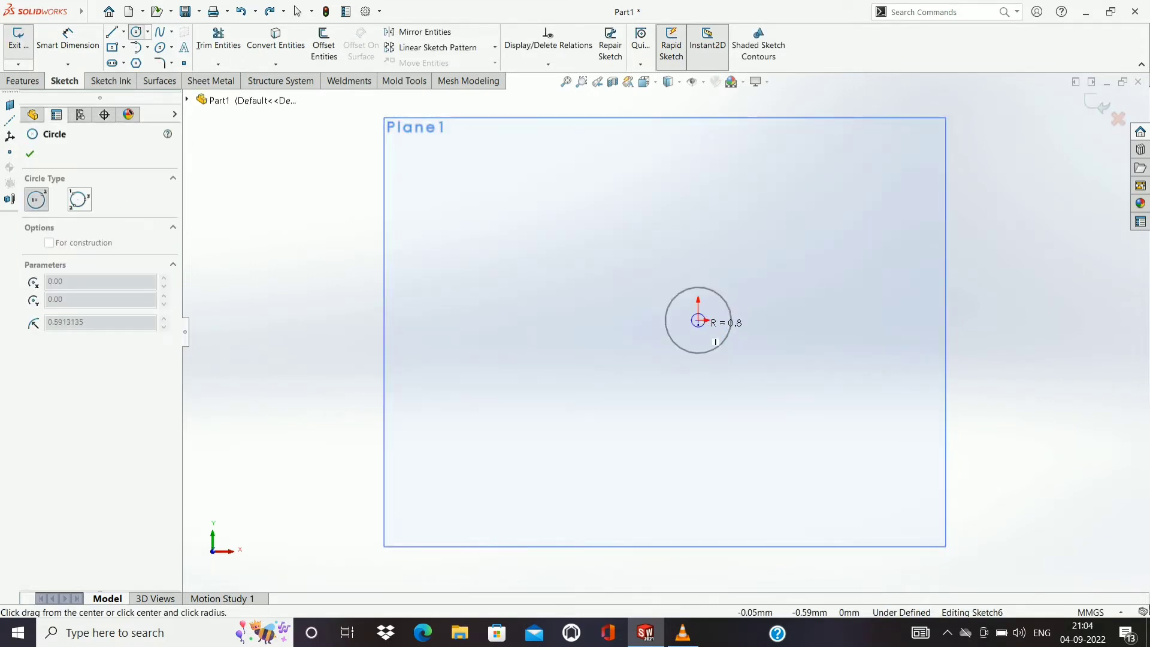
click(698, 320)
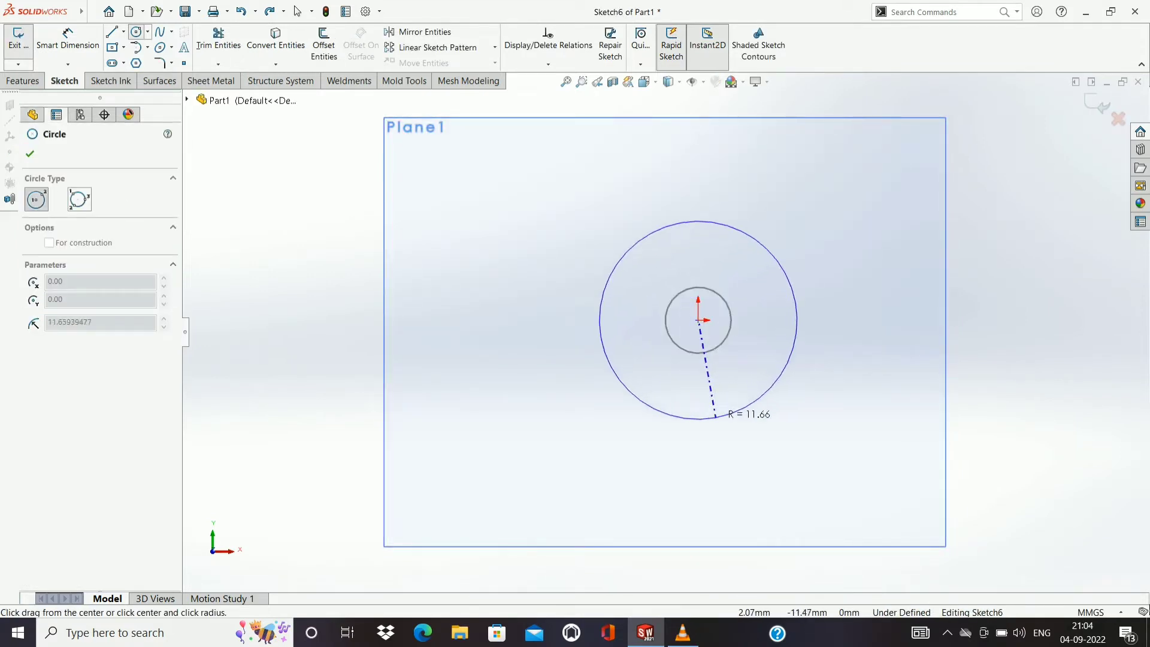
click(709, 415)
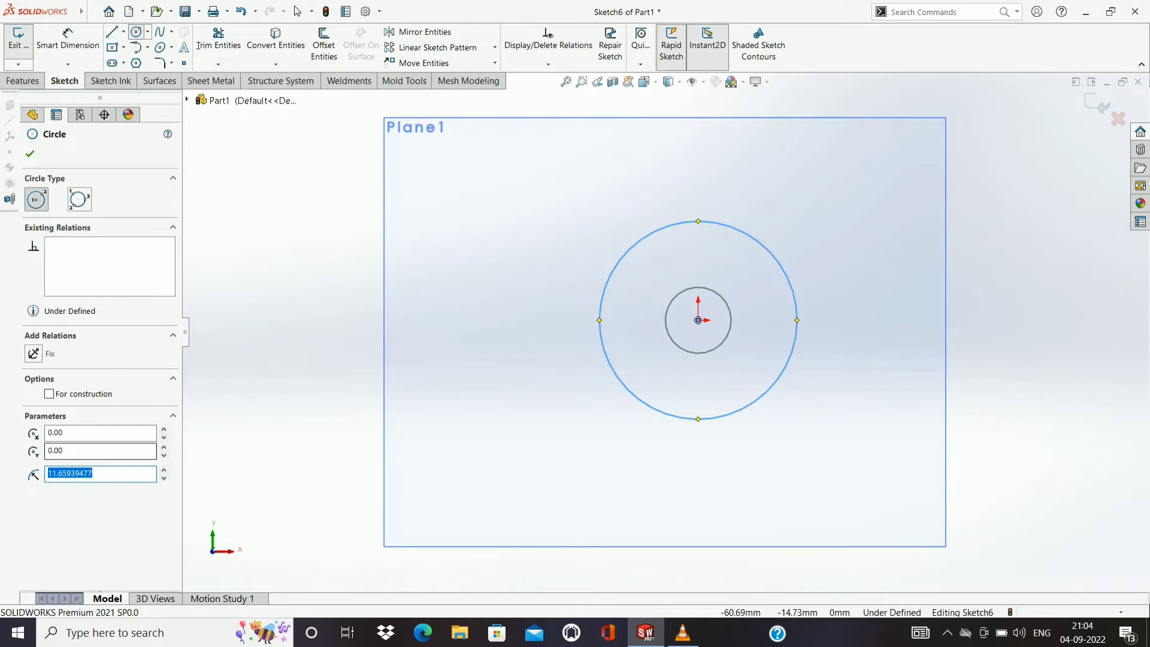
key(Left)
key(Left)
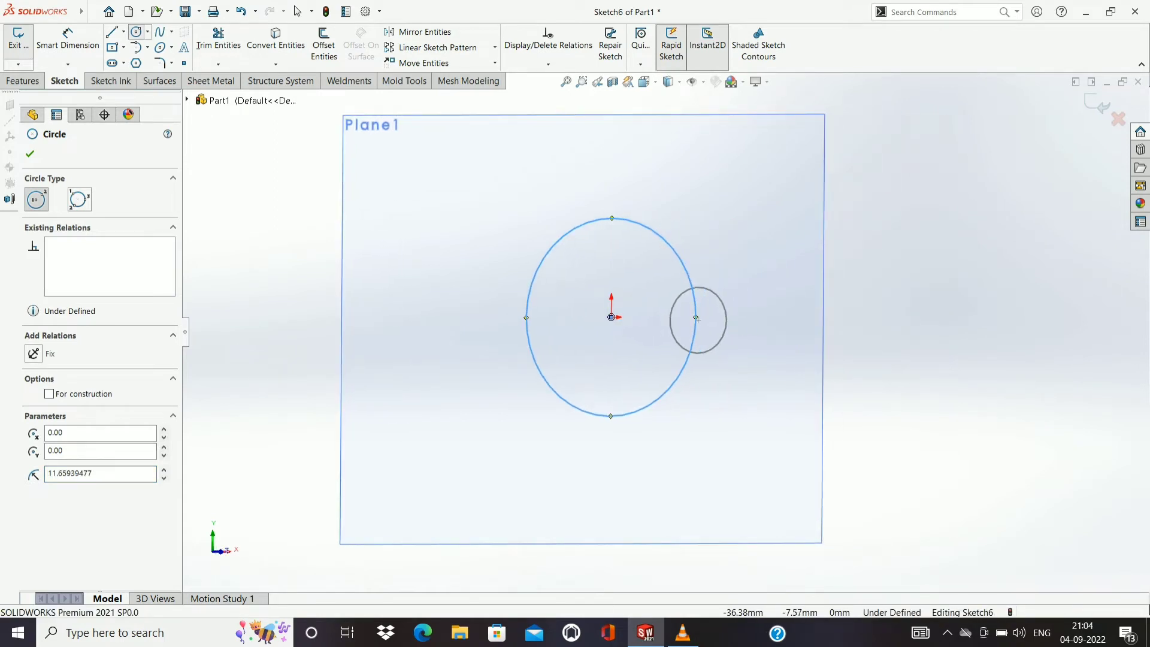
key(d)
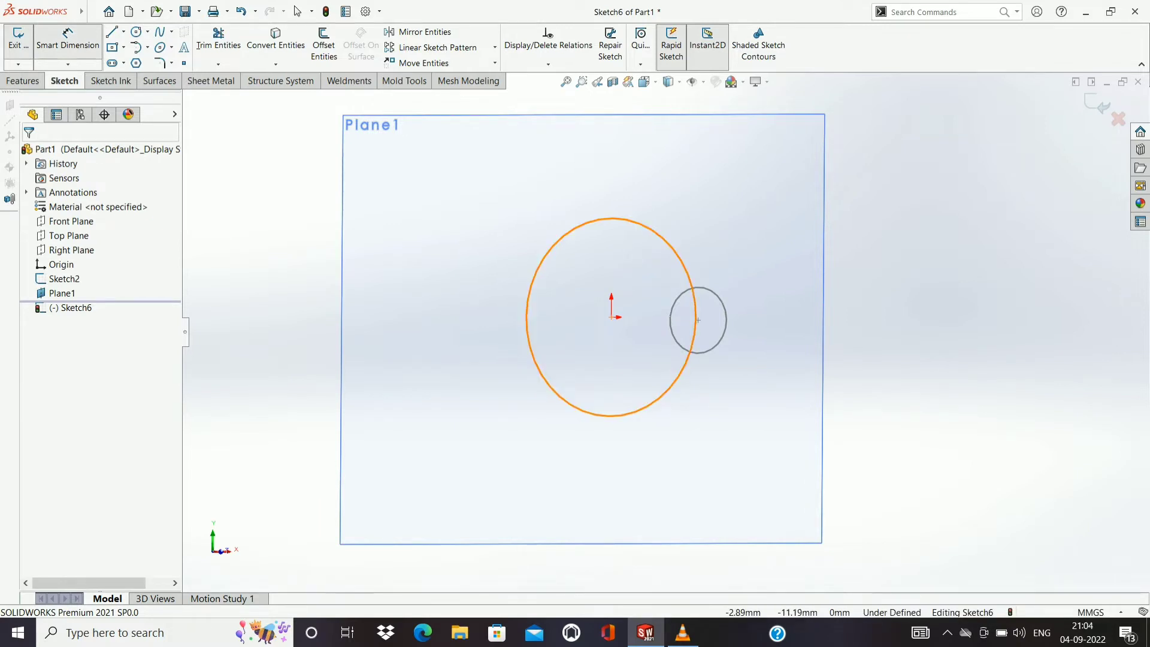
click(575, 406)
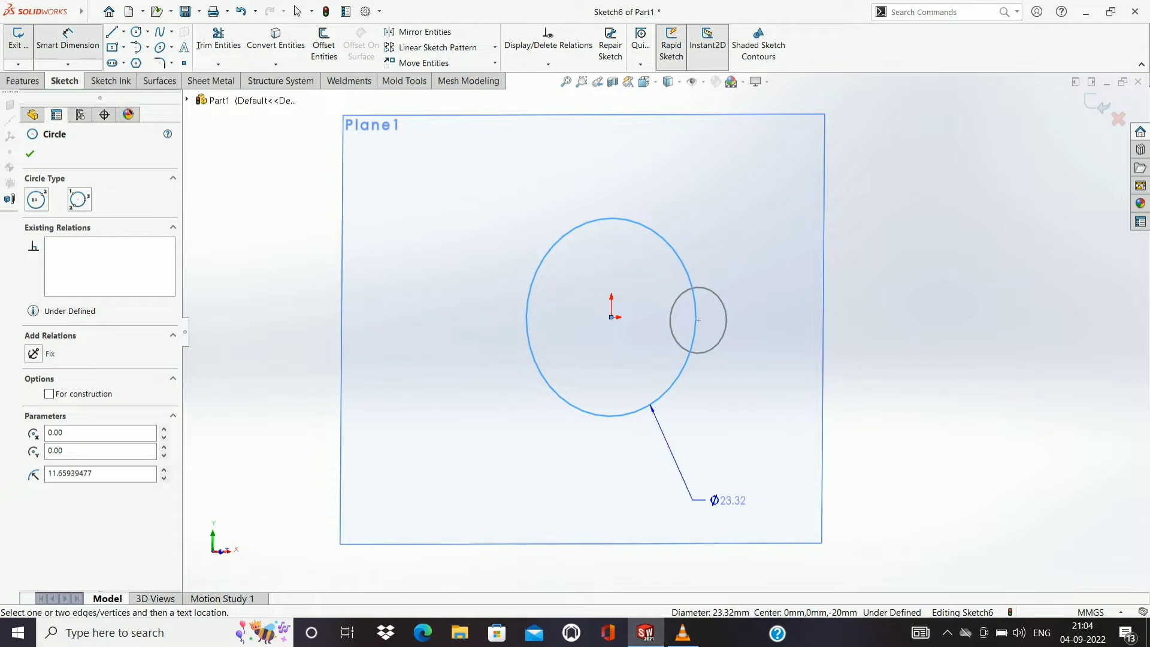
Place the diameter dimension below the Sketch6 circle and change it to 15 mm.
click(728, 500)
double_click(728, 500)
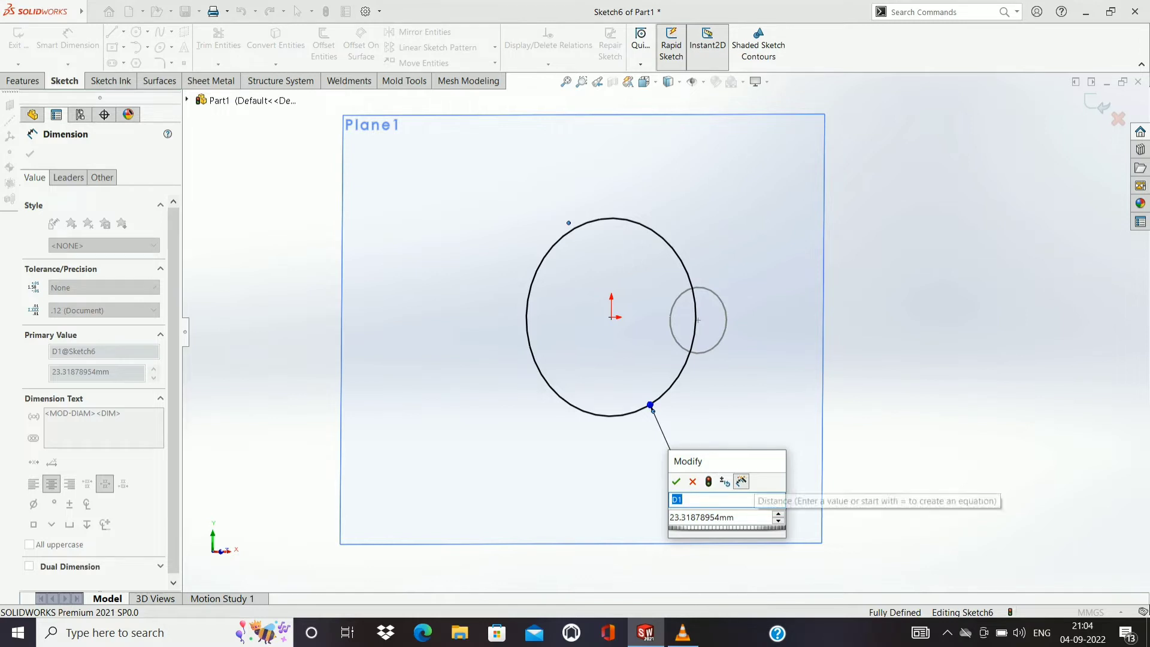
key(Tab)
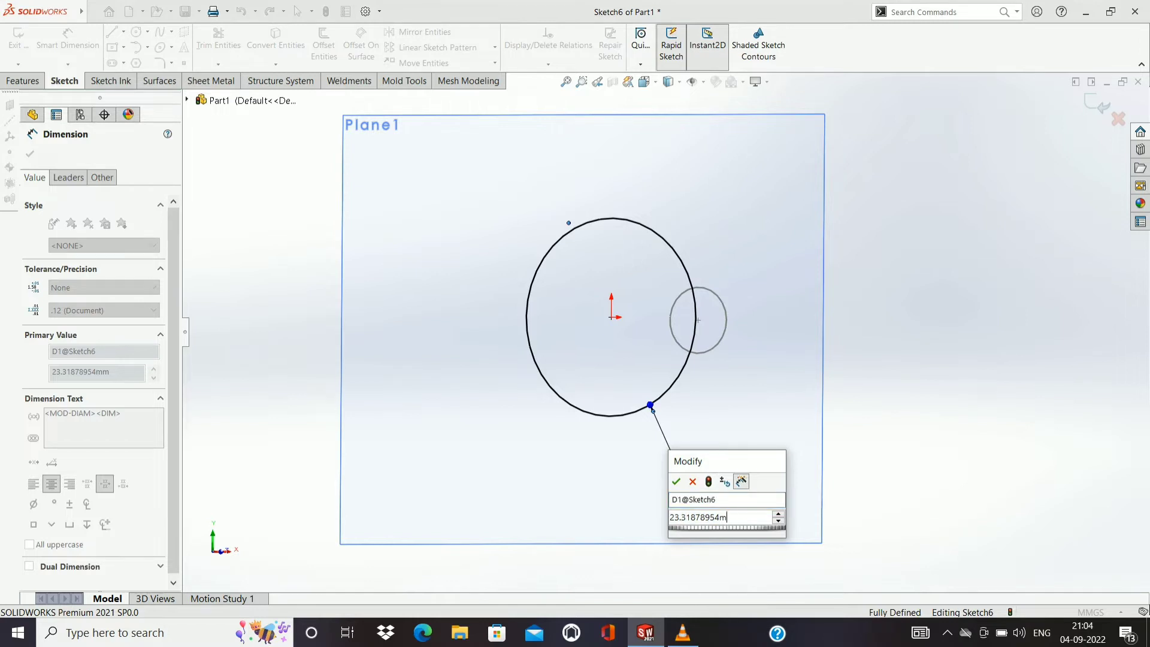
key(BackSpace)
key(BackSpace)
key(BackSpace)
key(BackSpace)
key(BackSpace)
key(BackSpace)
key(BackSpace)
key(BackSpace)
key(BackSpace)
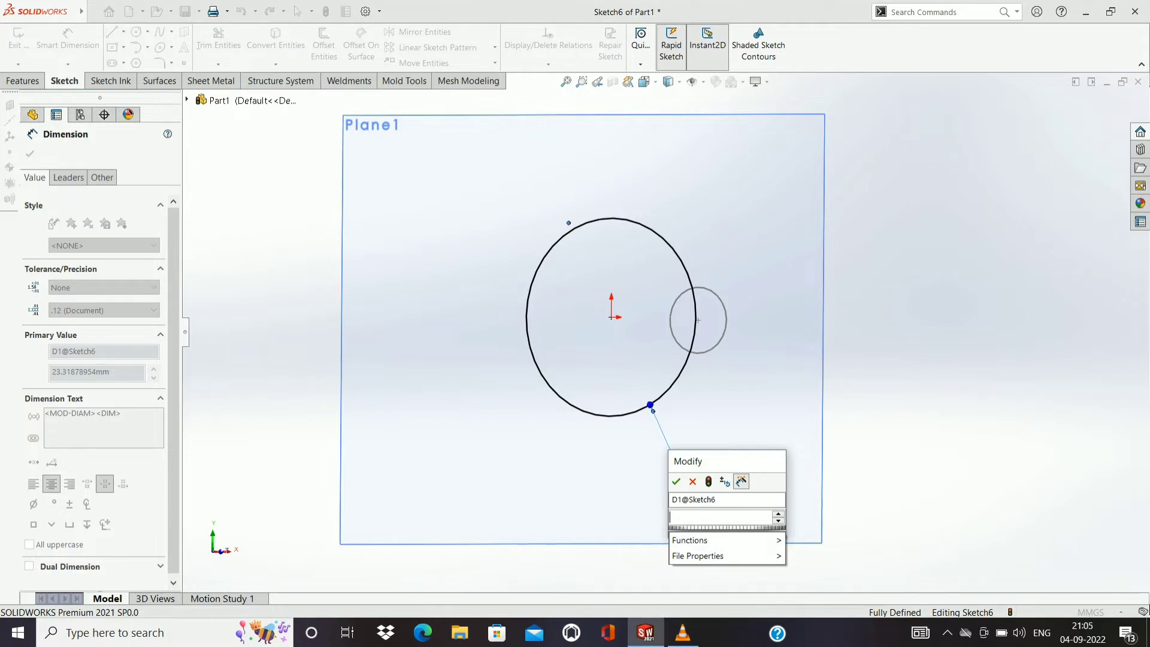
text(15)
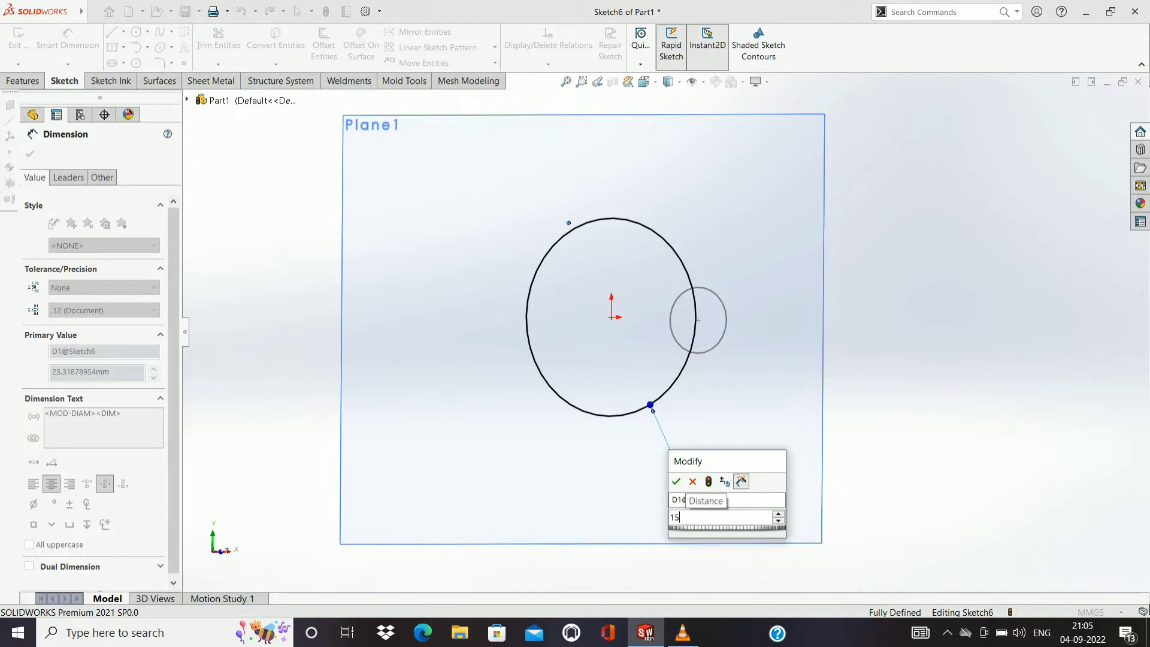
key(Return)
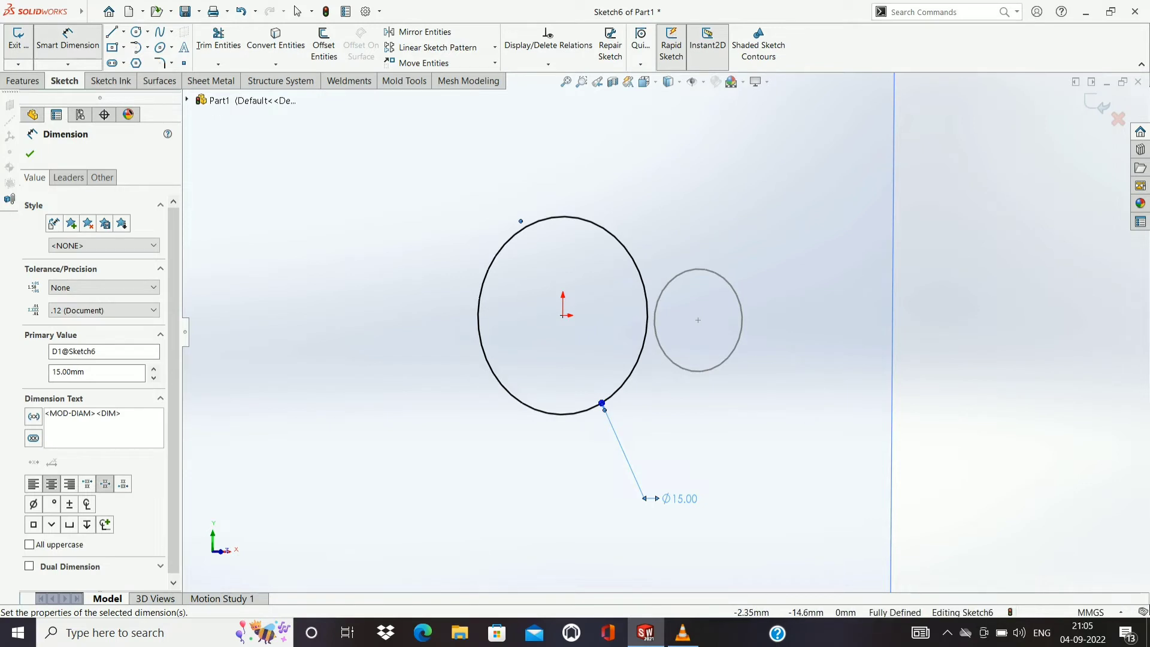
key(Left)
key(Left)
key(Left)
key(Left)
key(Left)
key(Right)
key(Right)
key(Right)
key(Right)
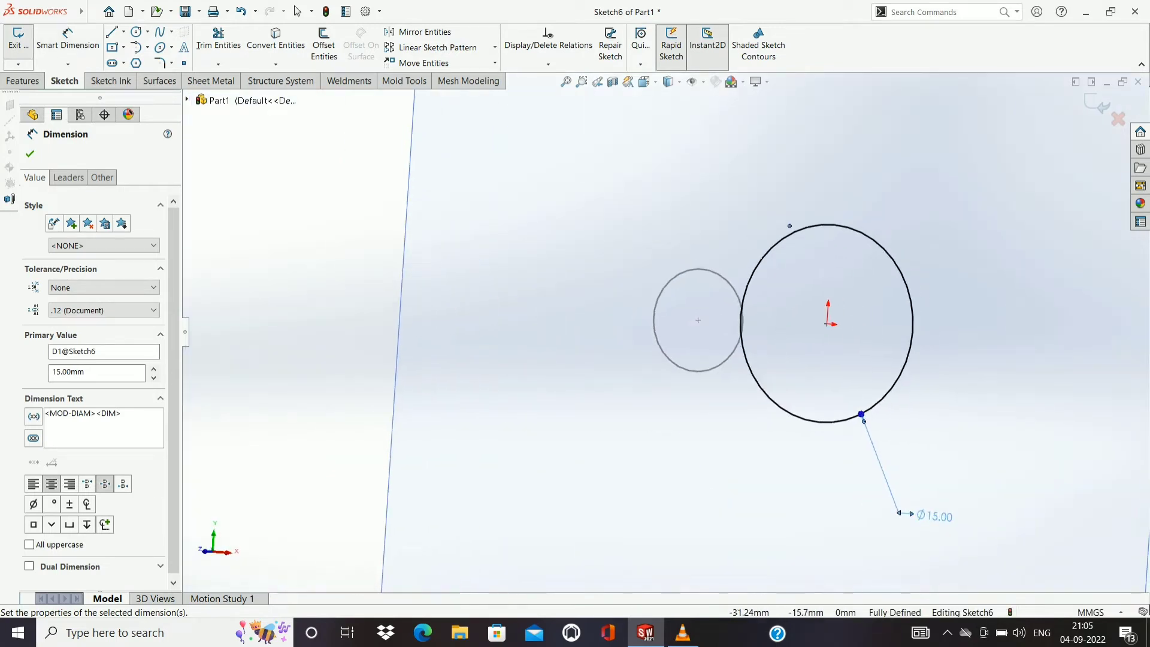
key(Right)
key(Up)
key(Up)
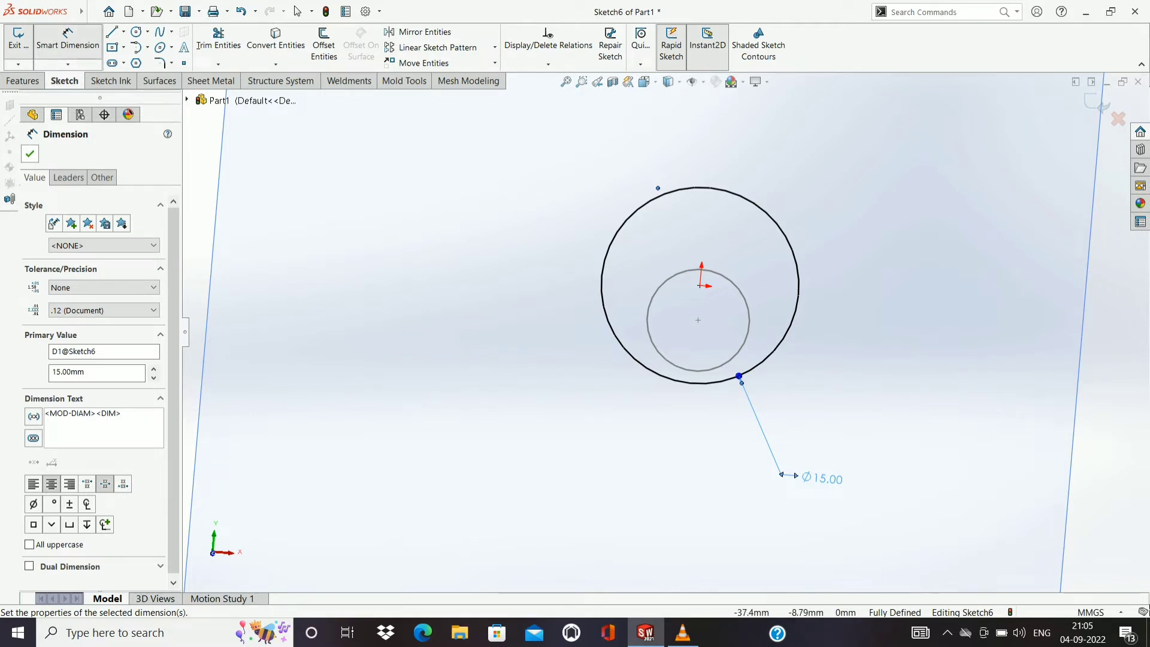
Close the dimension settings and exit Sketch6, keeping the 15 mm circle on Plane1.
click(30, 154)
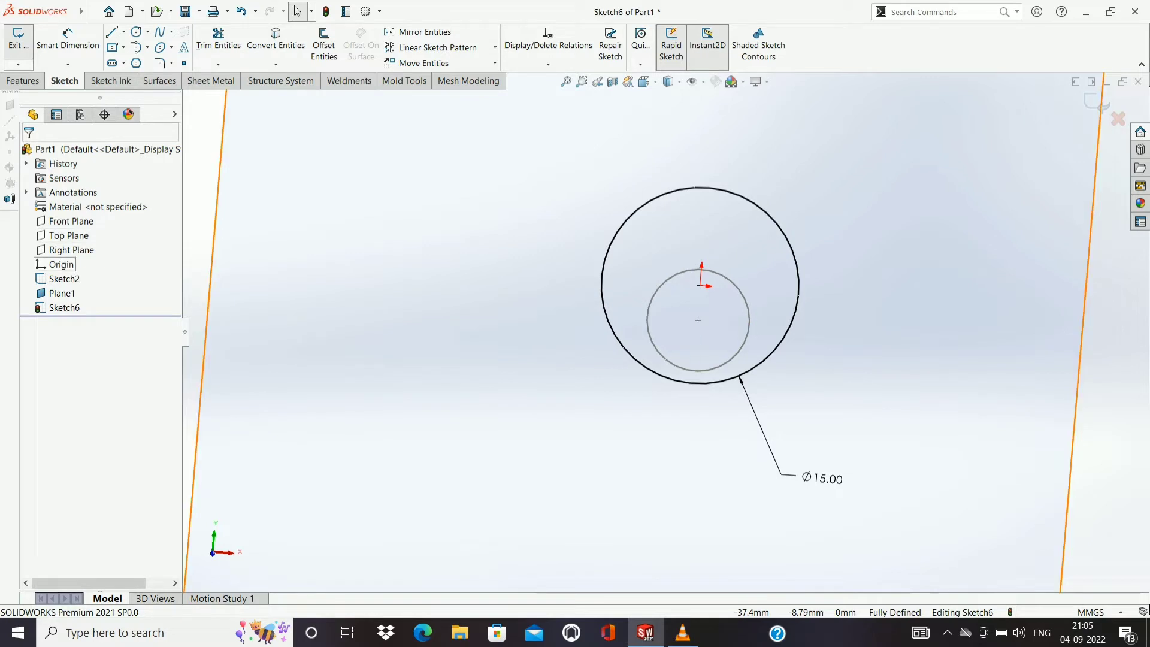
right_click(60, 293)
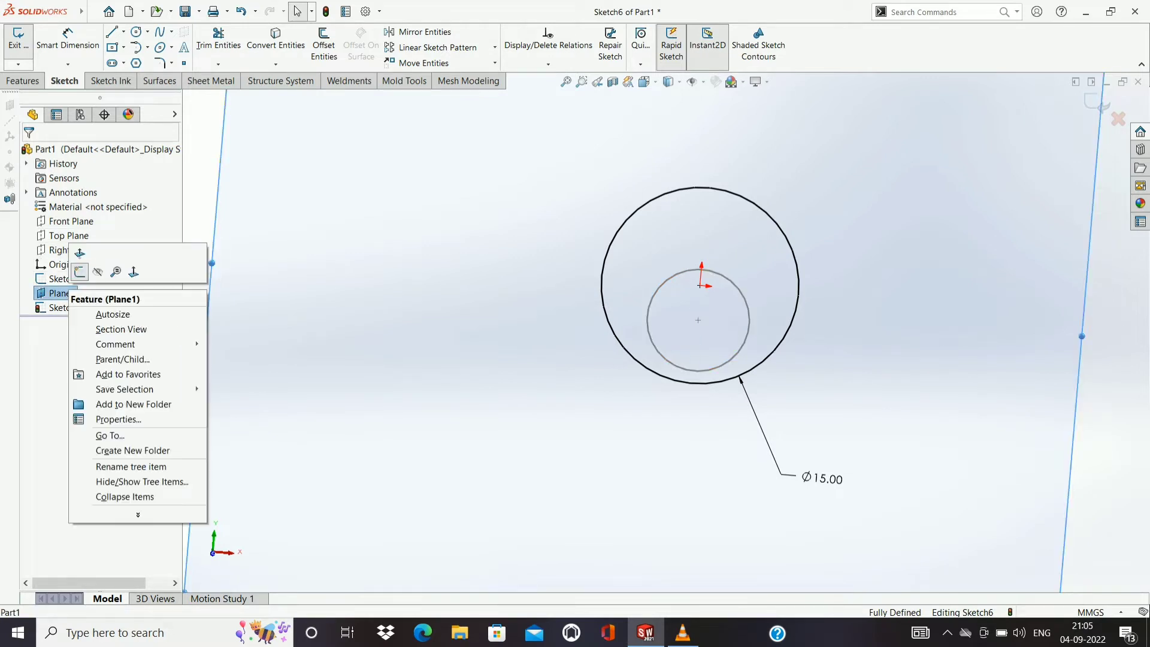
click(80, 272)
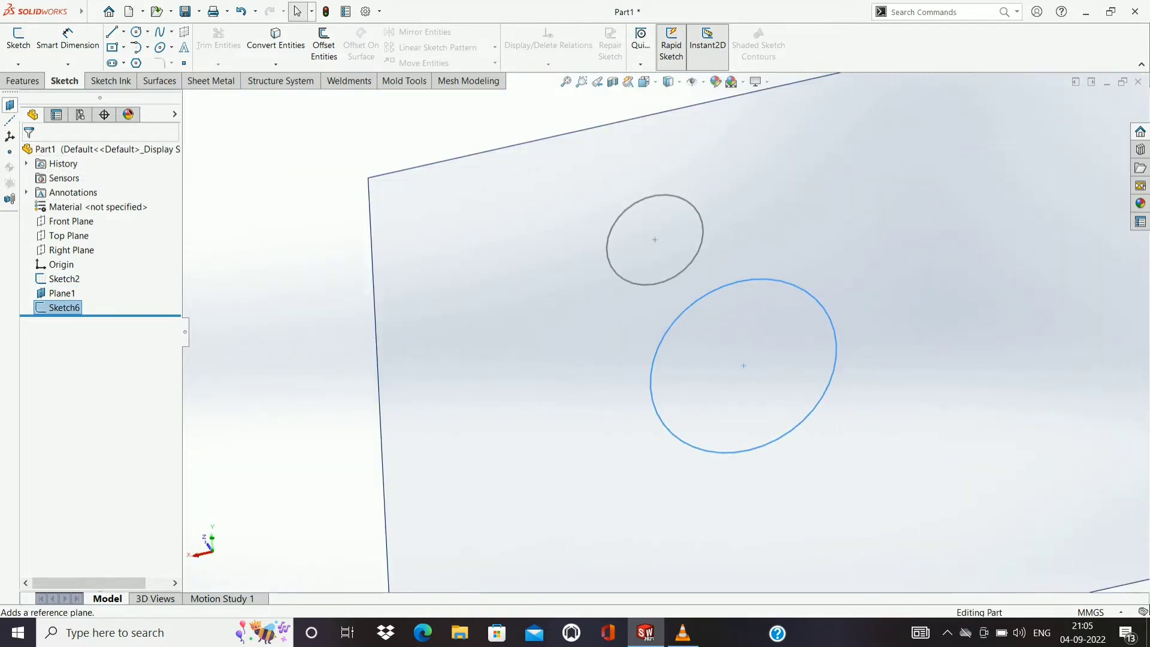
Create Plane2 offset 30 mm from Plane1, with the offset flipped to the opposite side.
click(10, 104)
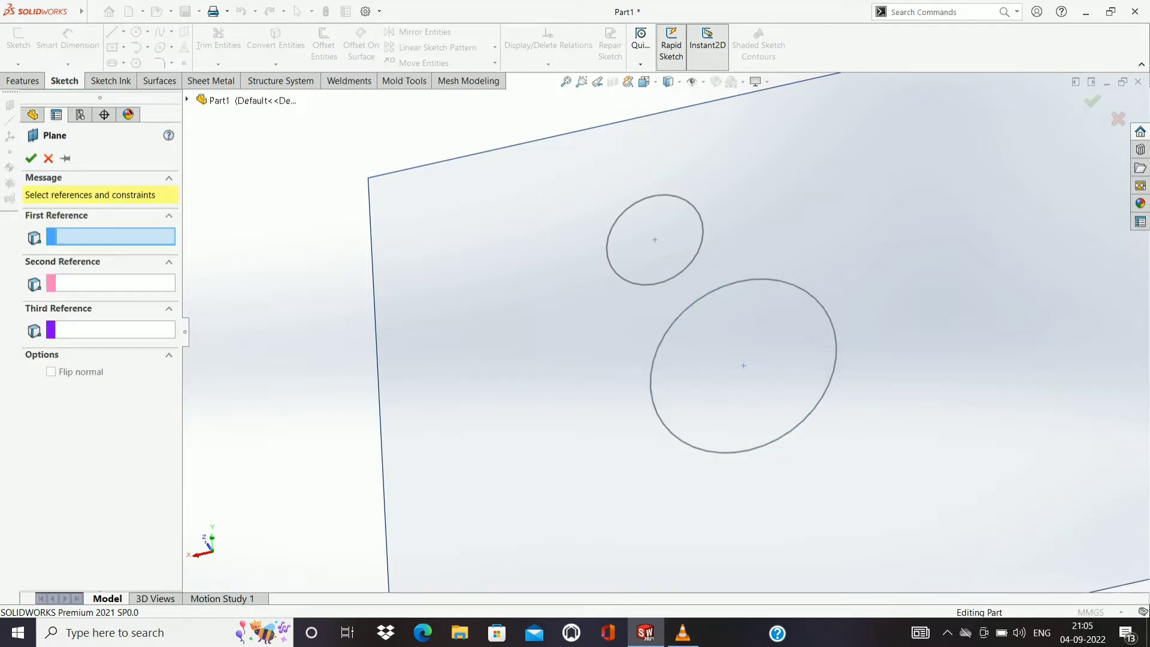
click(187, 100)
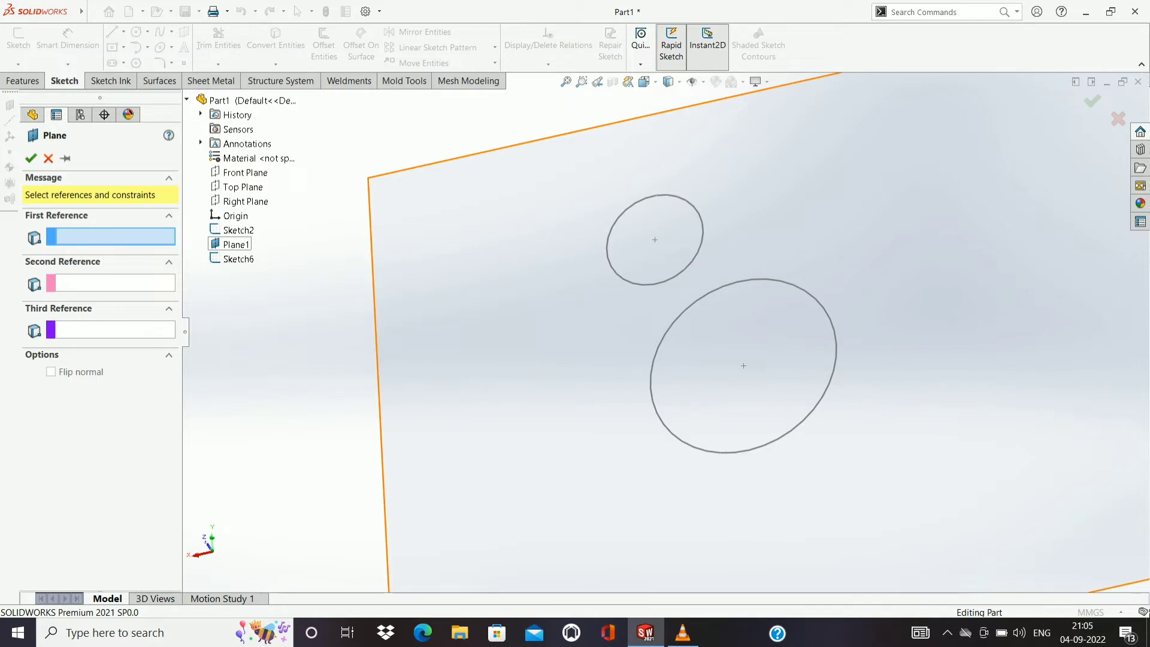
click(235, 244)
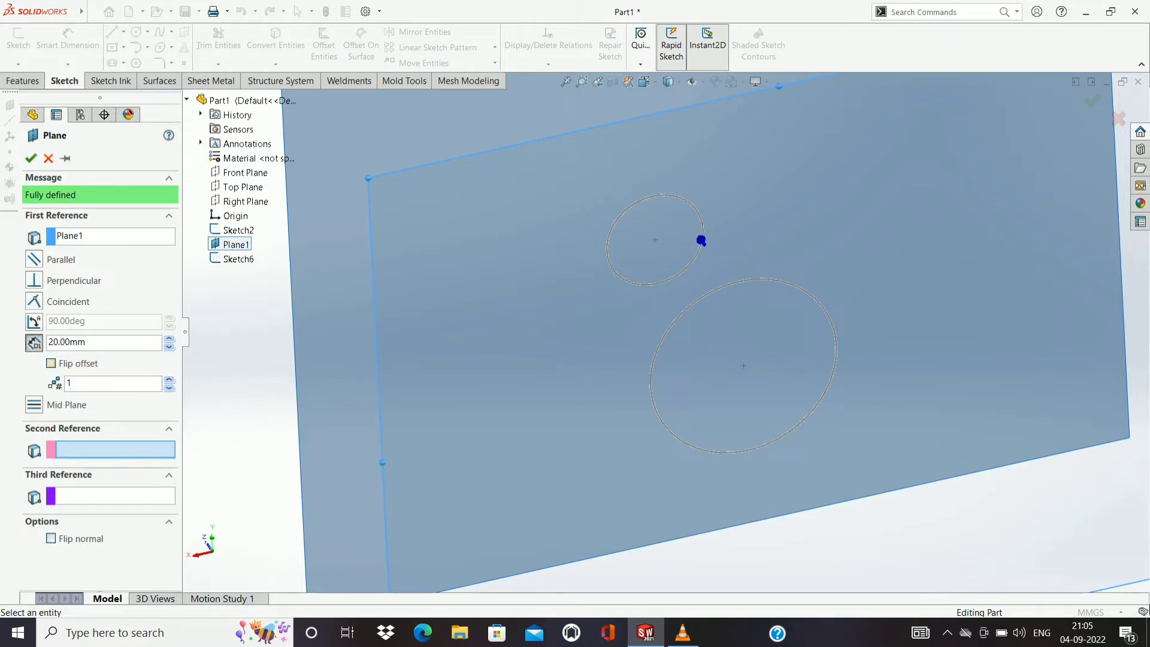
click(51, 363)
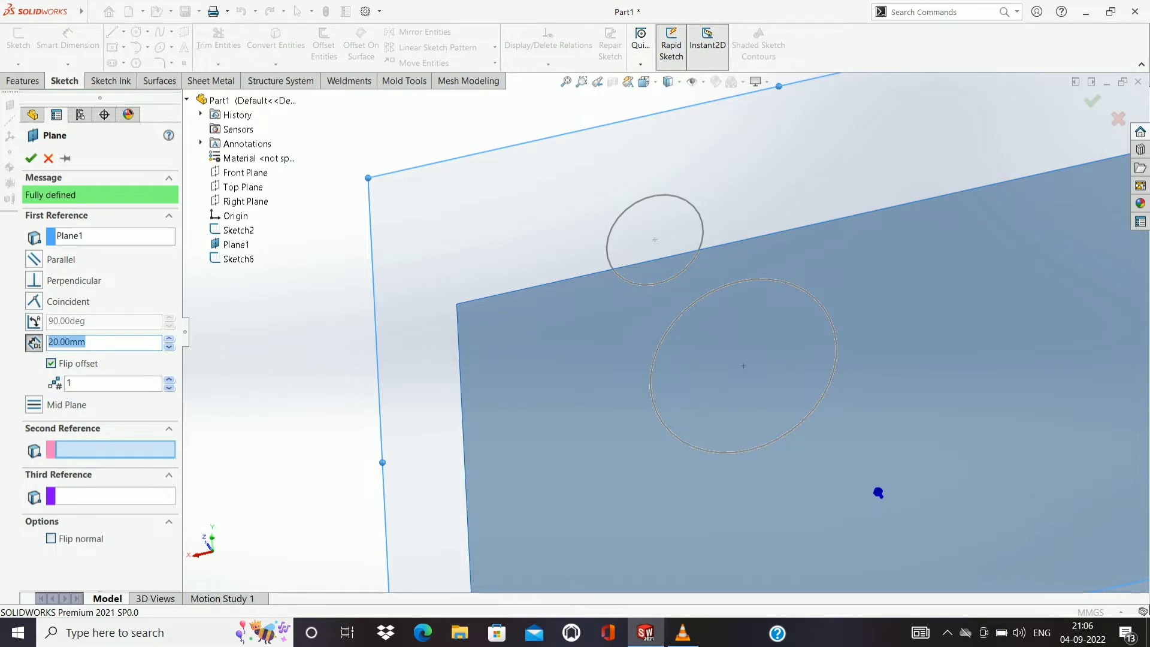
text(30)
key(Return)
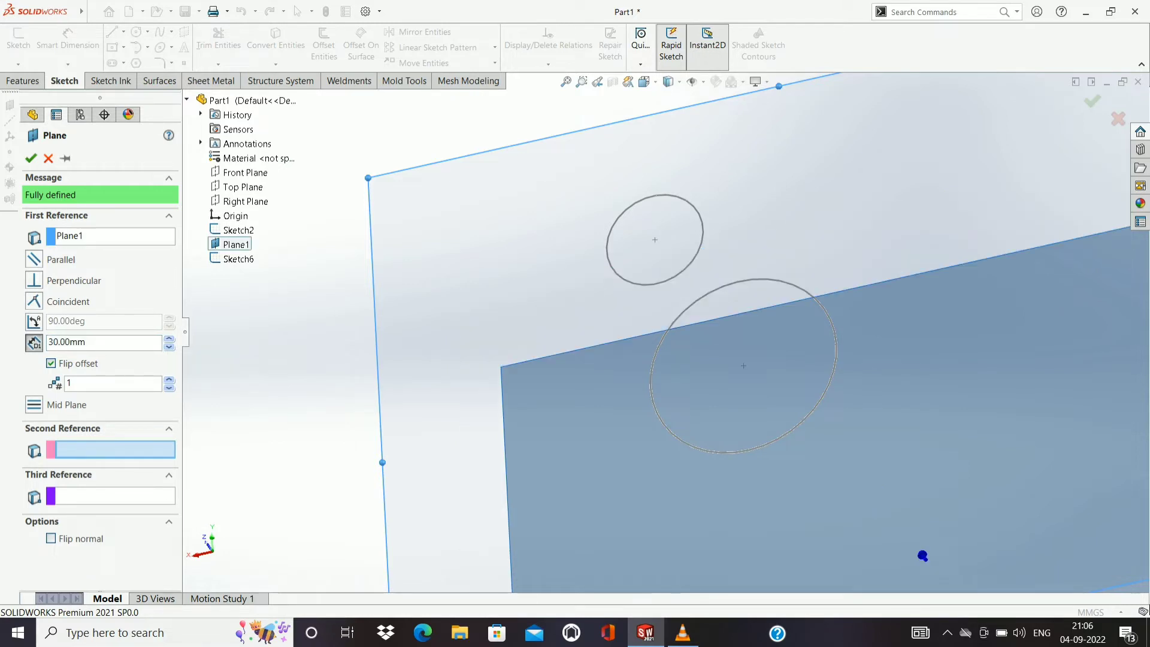
mouse_move(922, 556)
middle_down()
mouse_move(838, 527)
mouse_move(955, 570)
mouse_move(898, 557)
middle_up()
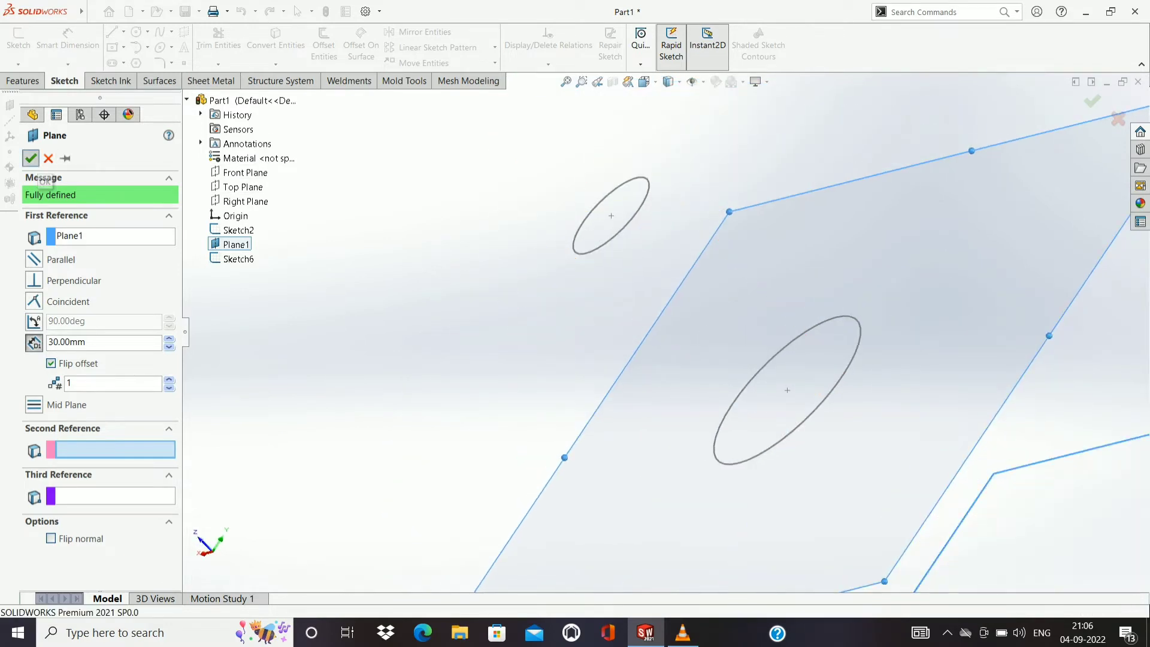
key(Return)
key(Left)
key(Left)
key(Left)
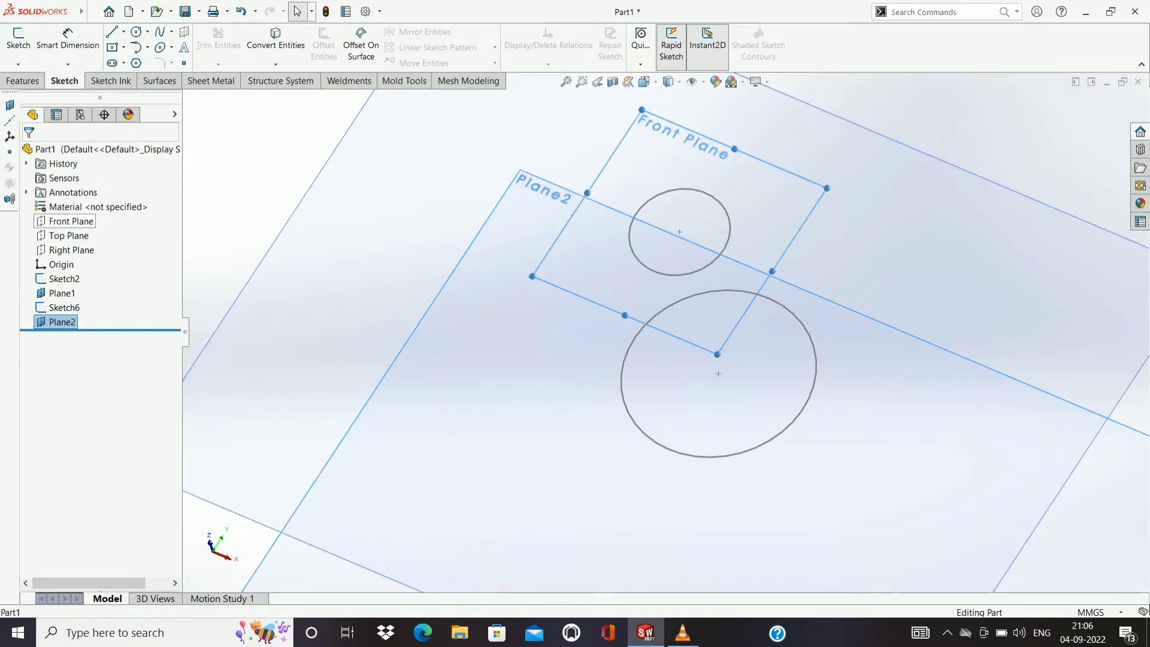
View the Front Plane face-on and sketch a circle of about 12.11 mm radius at the origin.
click(71, 222)
click(135, 204)
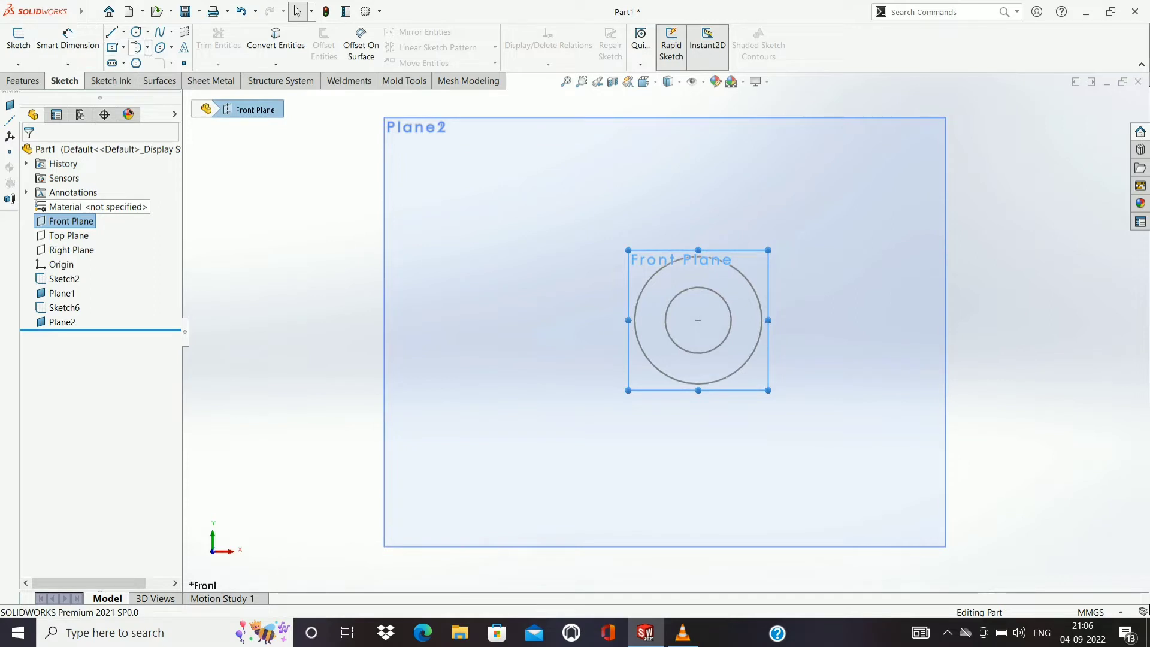
click(136, 32)
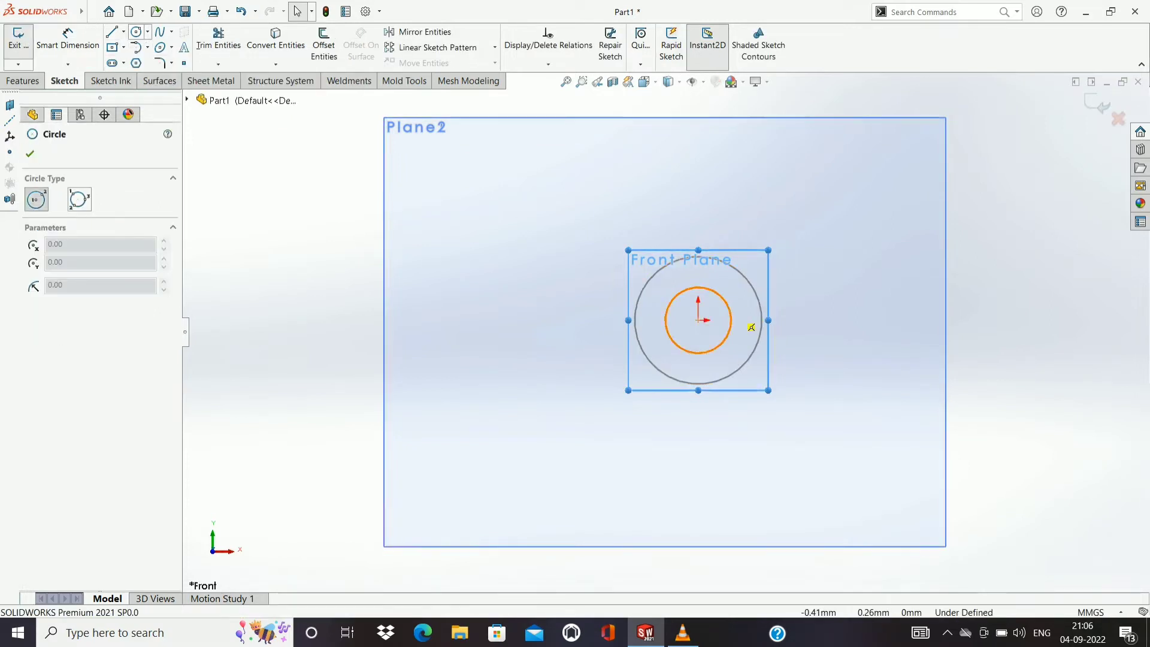
click(699, 320)
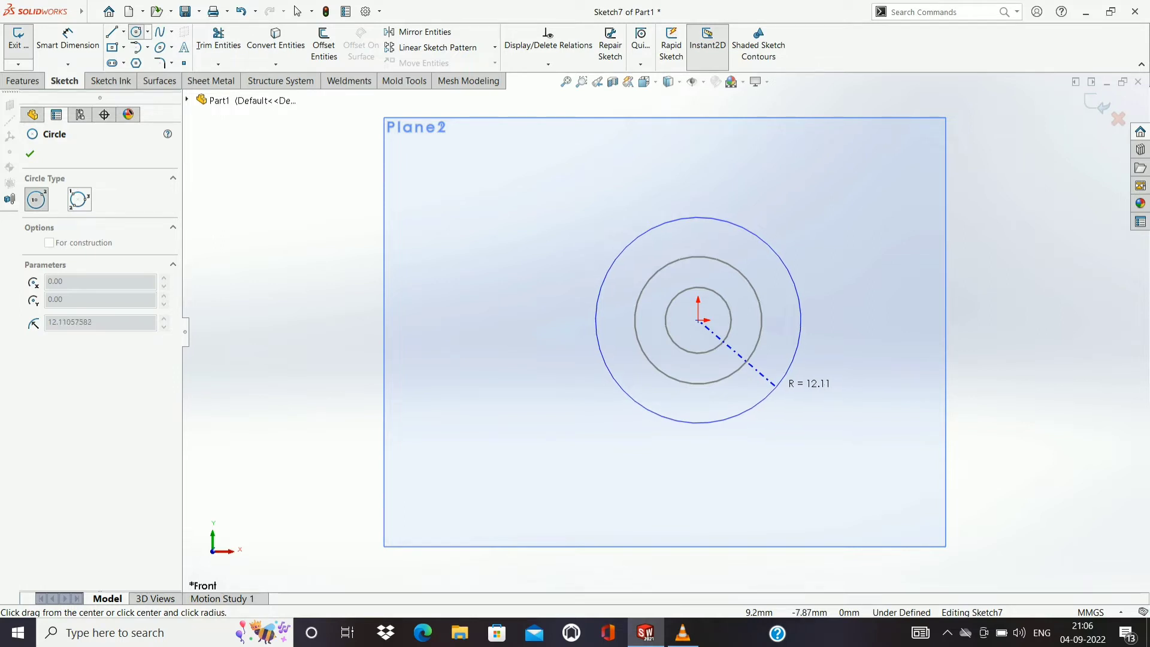
click(776, 385)
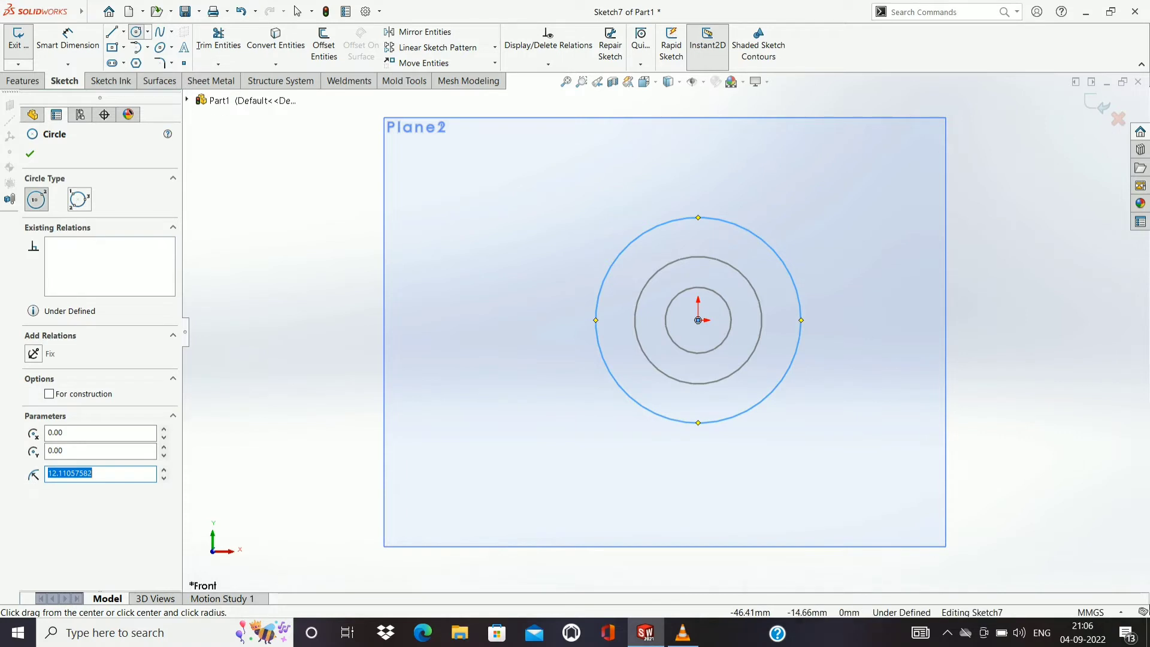
mouse_move(698, 319)
middle_down()
mouse_move(782, 327)
mouse_move(742, 320)
middle_up()
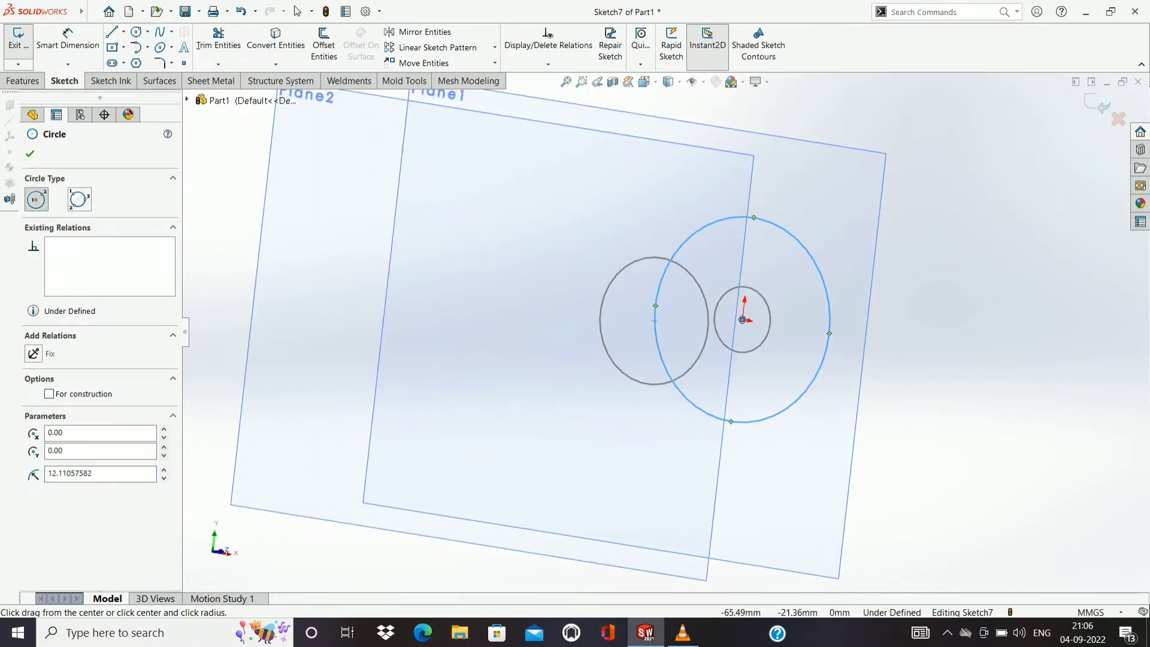
Exit and discard the misplaced circle sketch, Sketch7.
key(Escape)
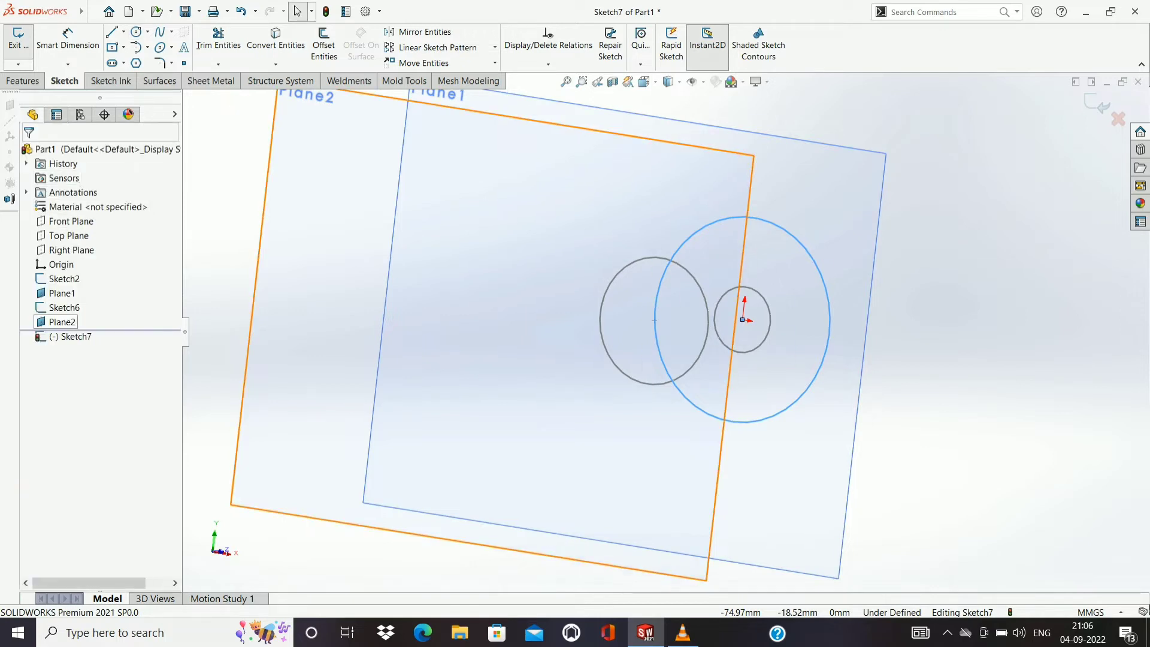
click(729, 367)
right_click(60, 321)
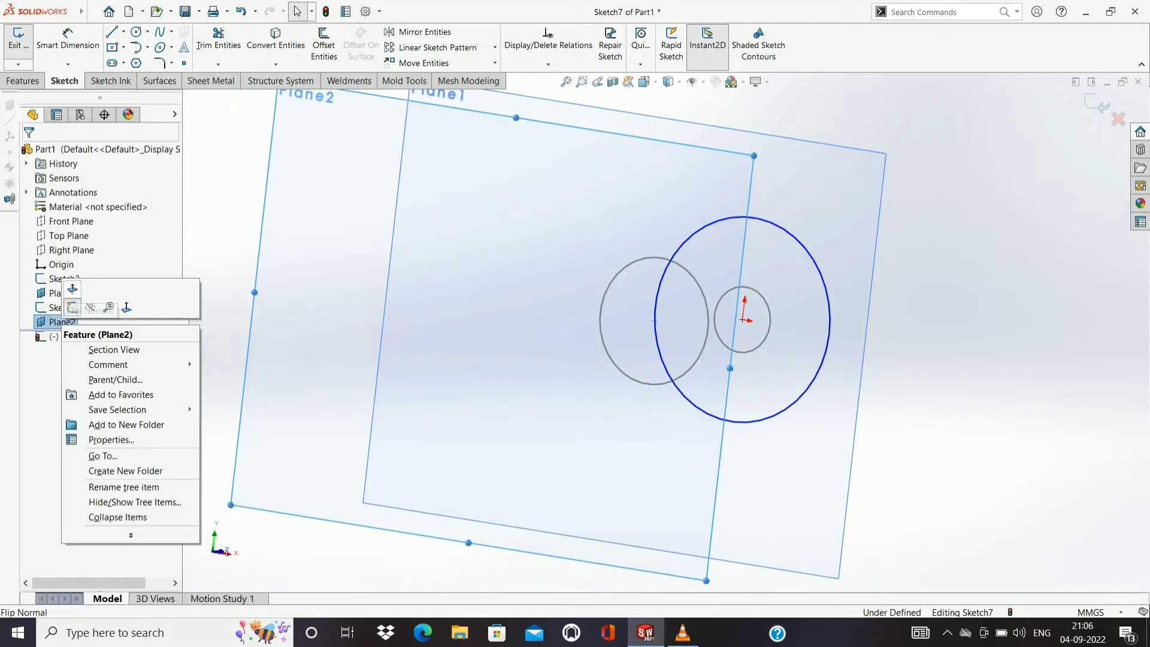
click(71, 306)
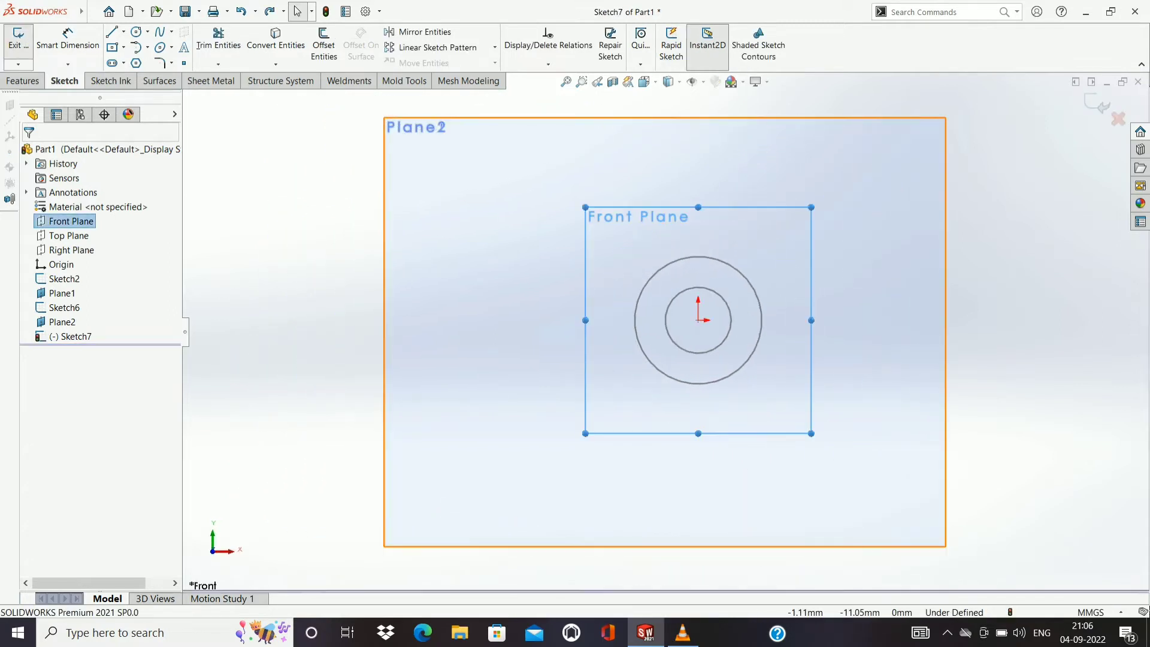
key(ctrl+shift+z)
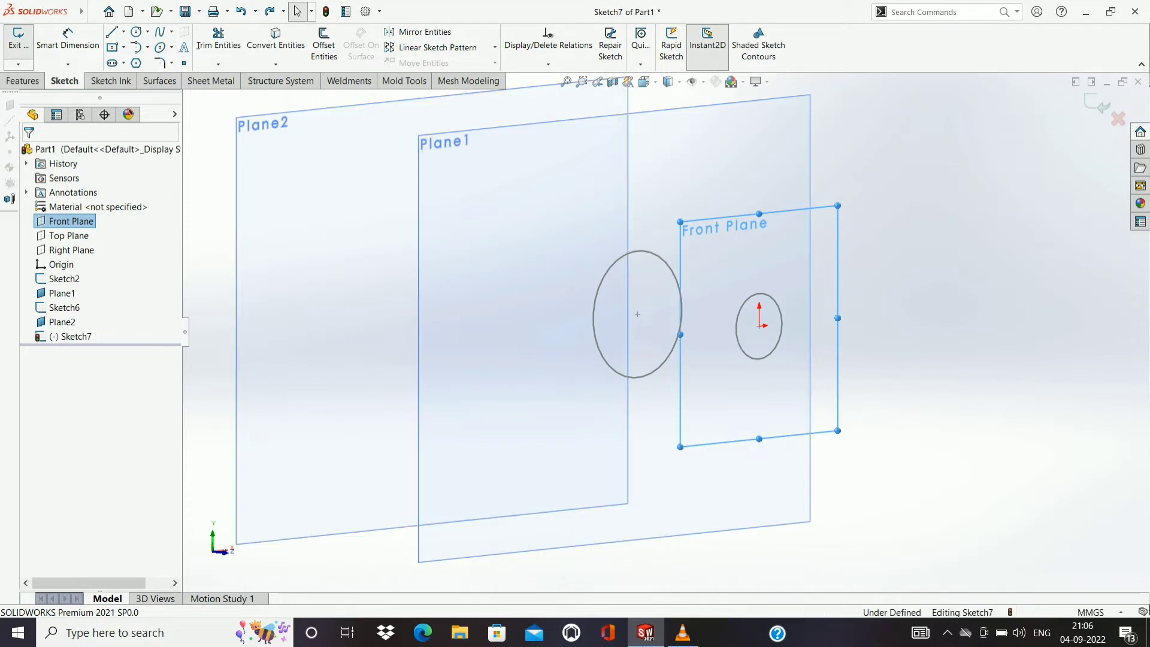
right_click(60, 322)
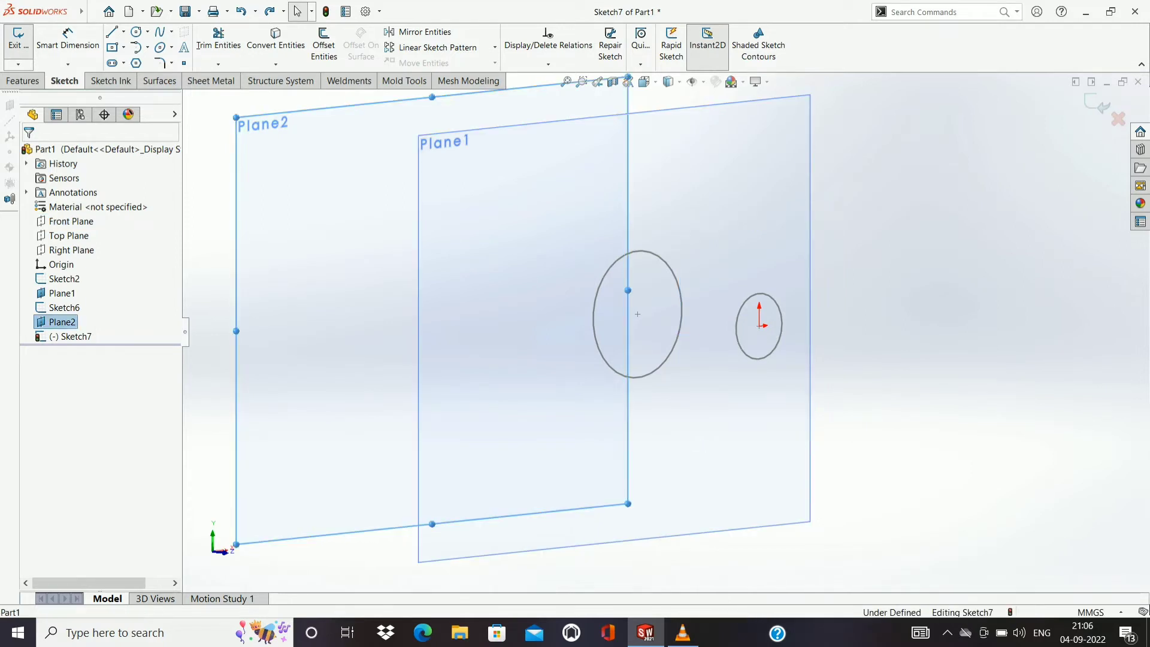
click(79, 307)
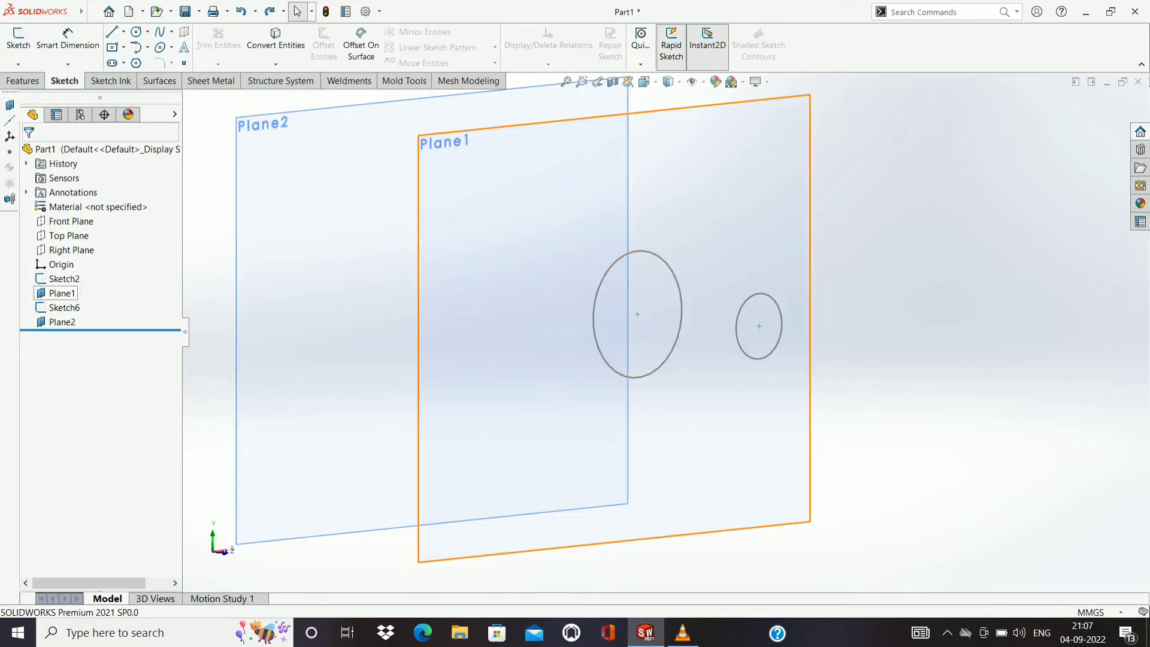
Open and exit an empty sketch on Plane1, then select Plane2 for the new sketch.
right_click(60, 293)
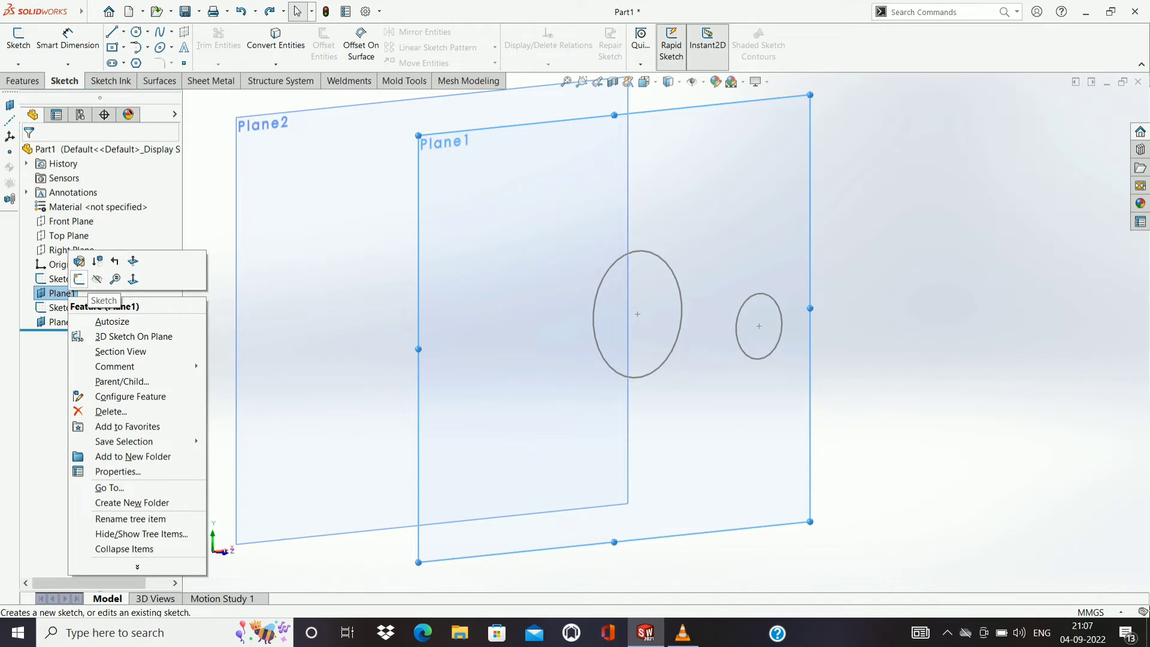
click(79, 278)
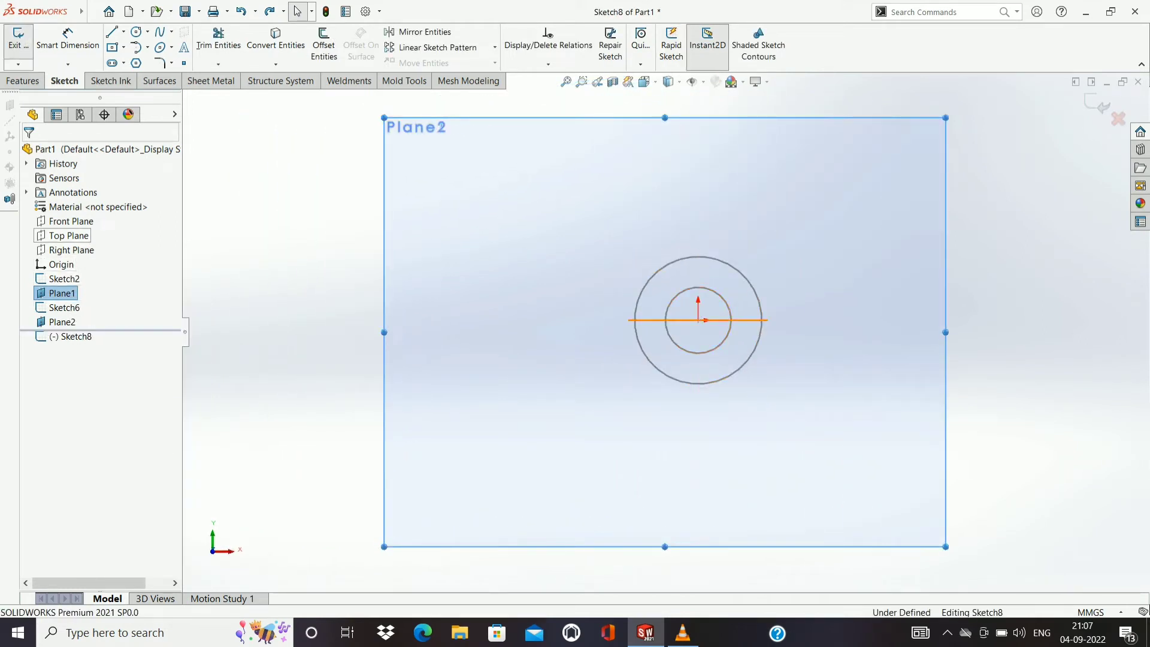
click(71, 221)
right_click(75, 221)
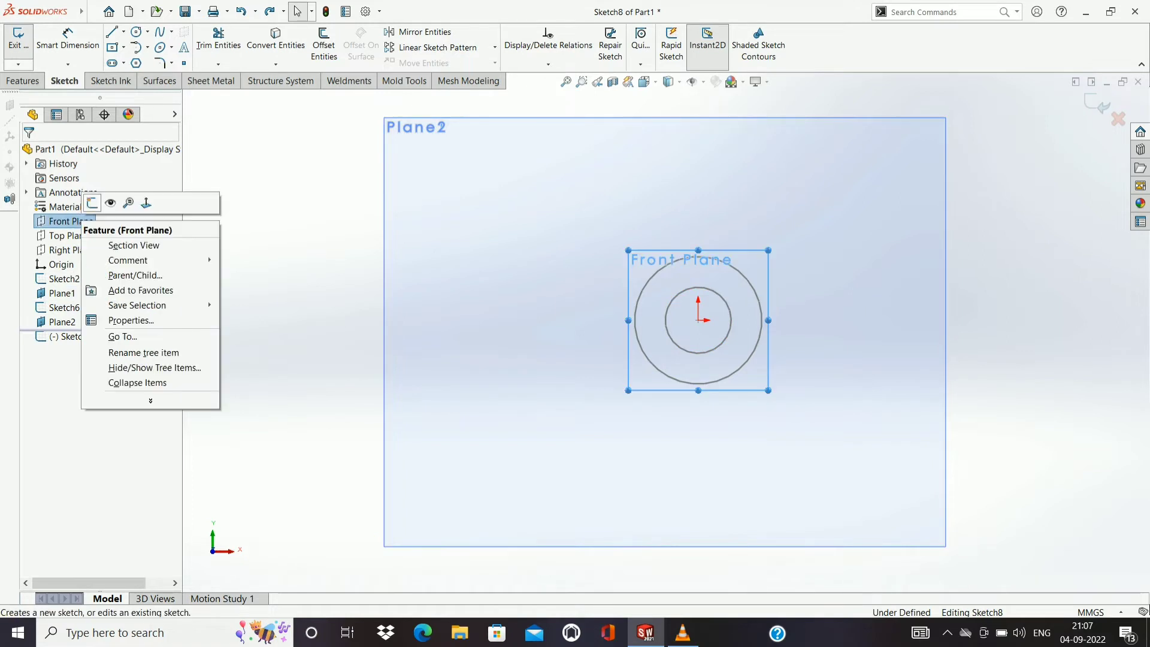
key(Escape)
click(671, 45)
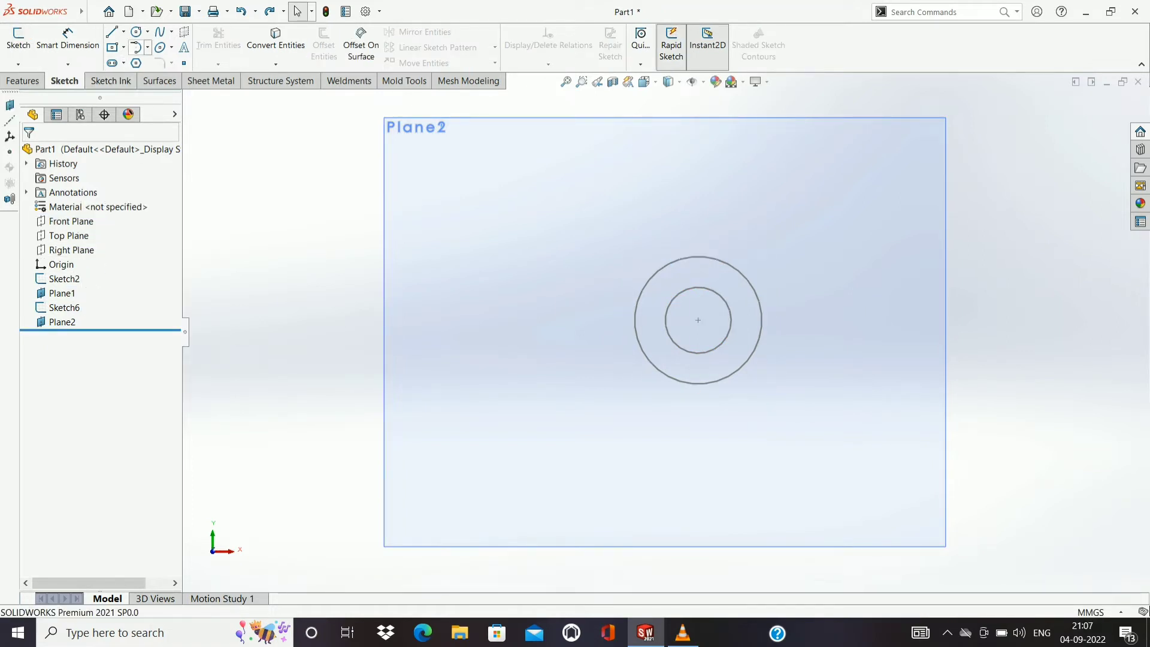
click(137, 32)
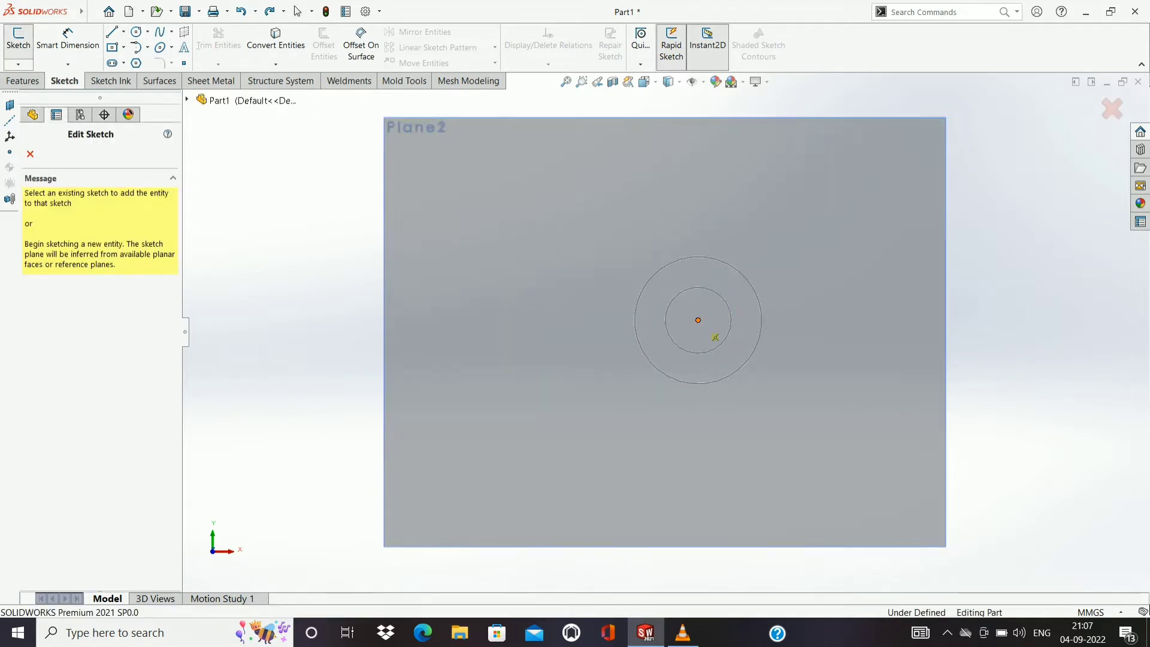
Place a circle at the origin on Plane2 with a radius of about 12.71 mm.
click(697, 320)
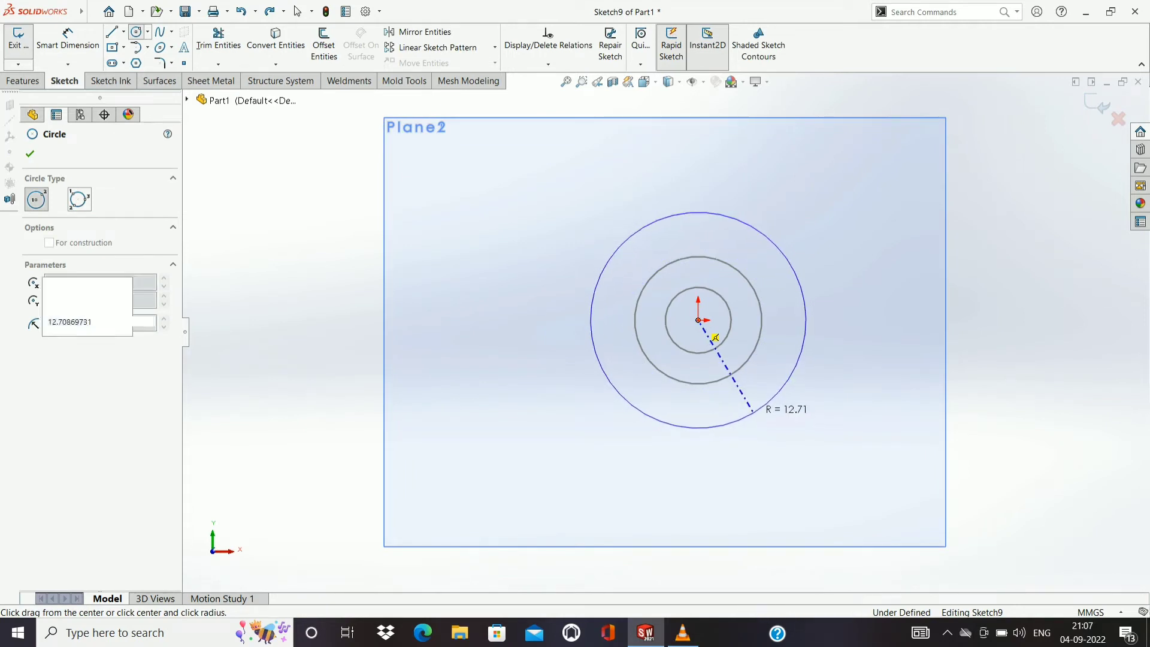
click(753, 412)
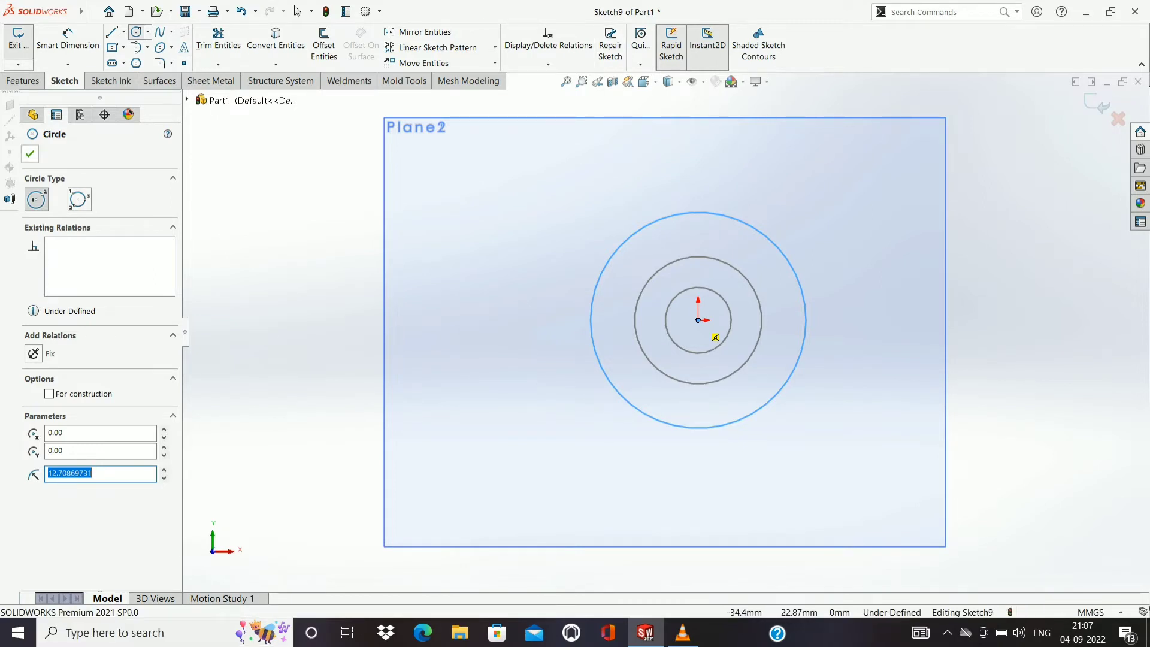
key(Escape)
Draw a construction centerline from the origin out to the right of the circles.
click(123, 31)
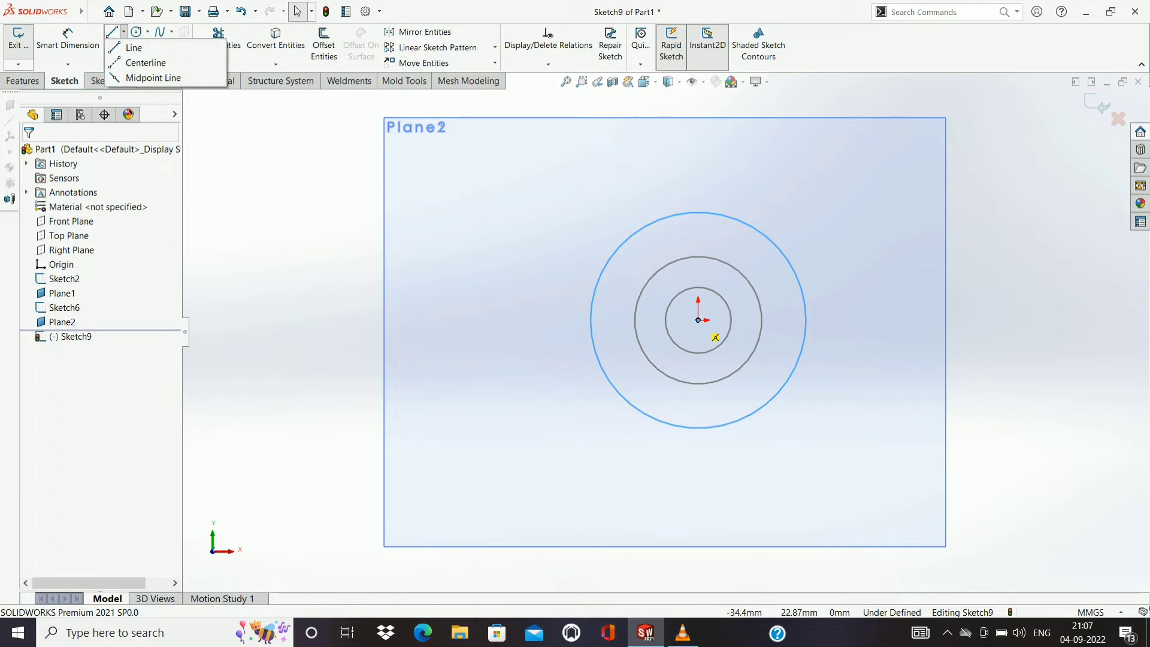
click(145, 62)
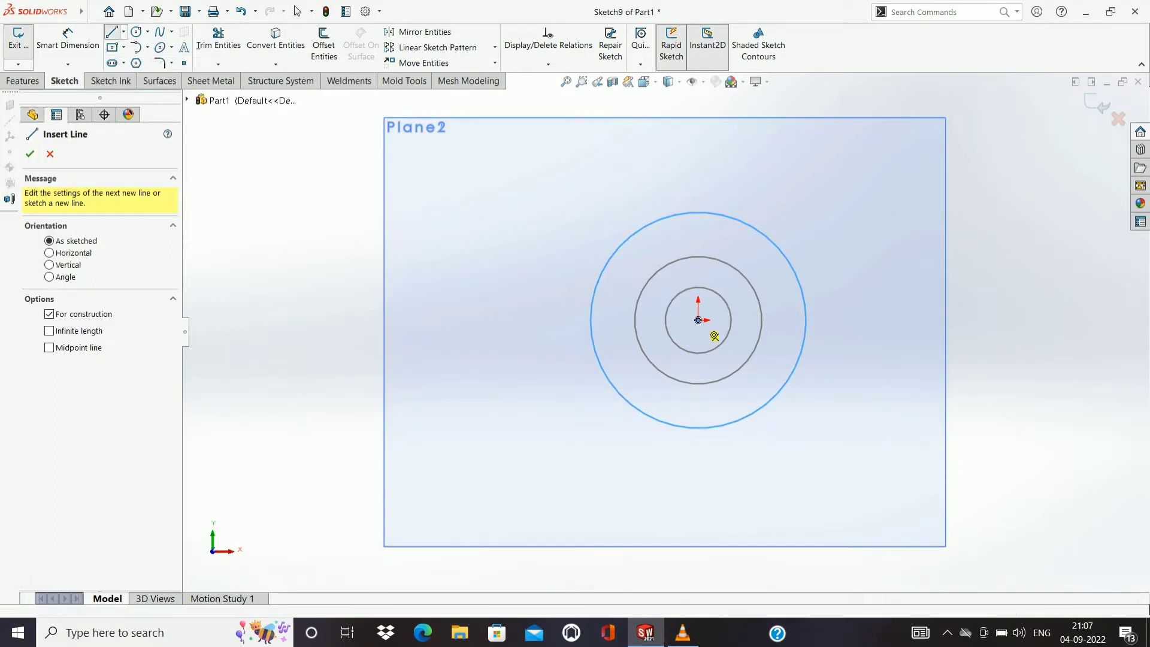
key(Escape)
click(698, 321)
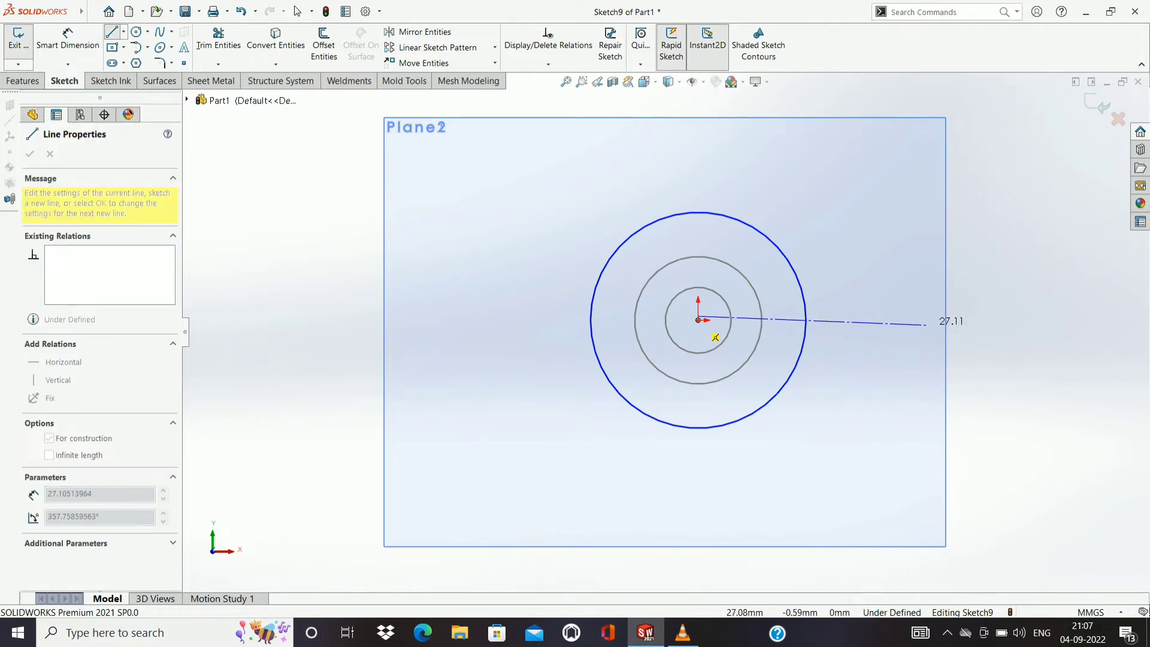
click(930, 325)
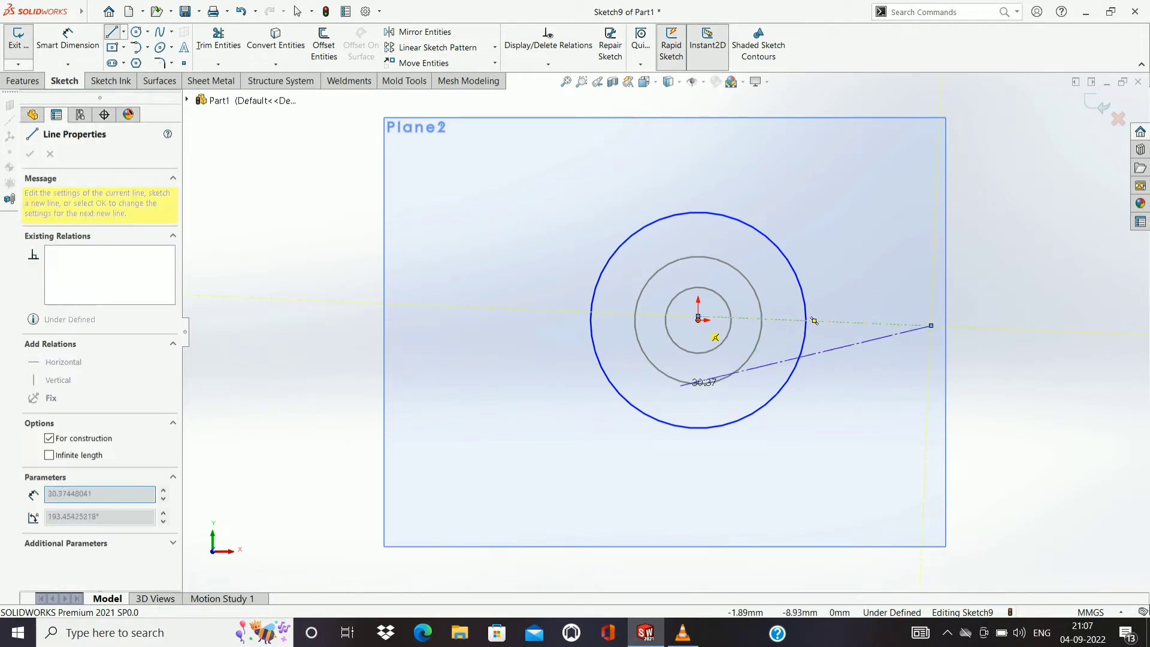
key(Escape)
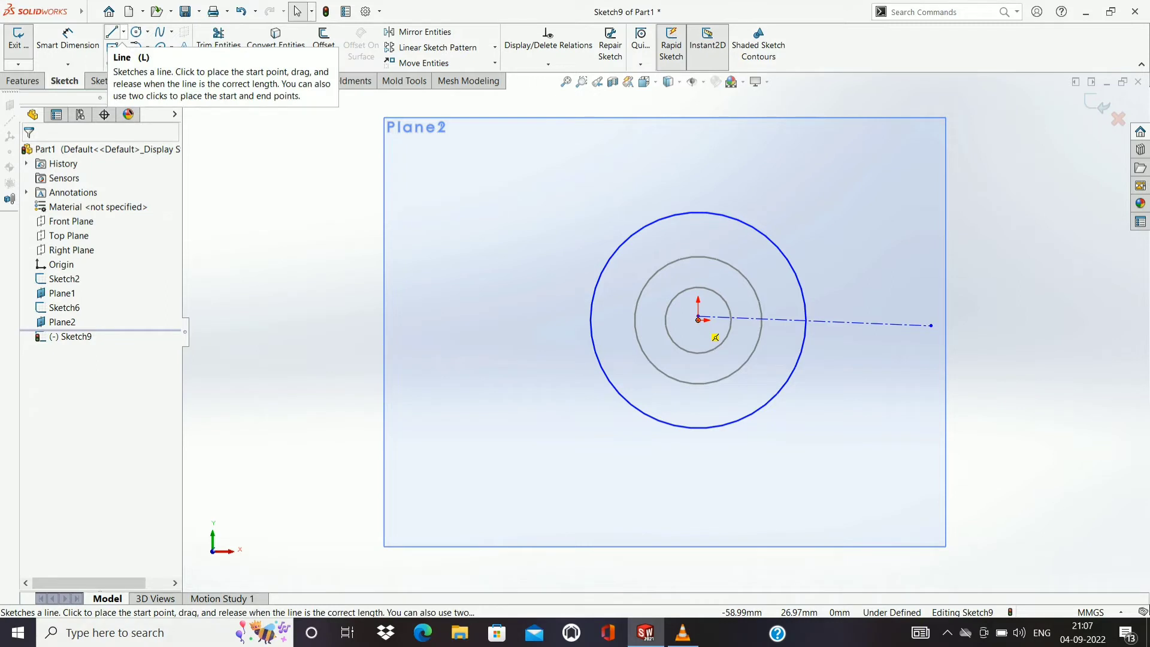
Draw a second centerline from the centre to the left of the outer circle.
click(124, 32)
click(124, 59)
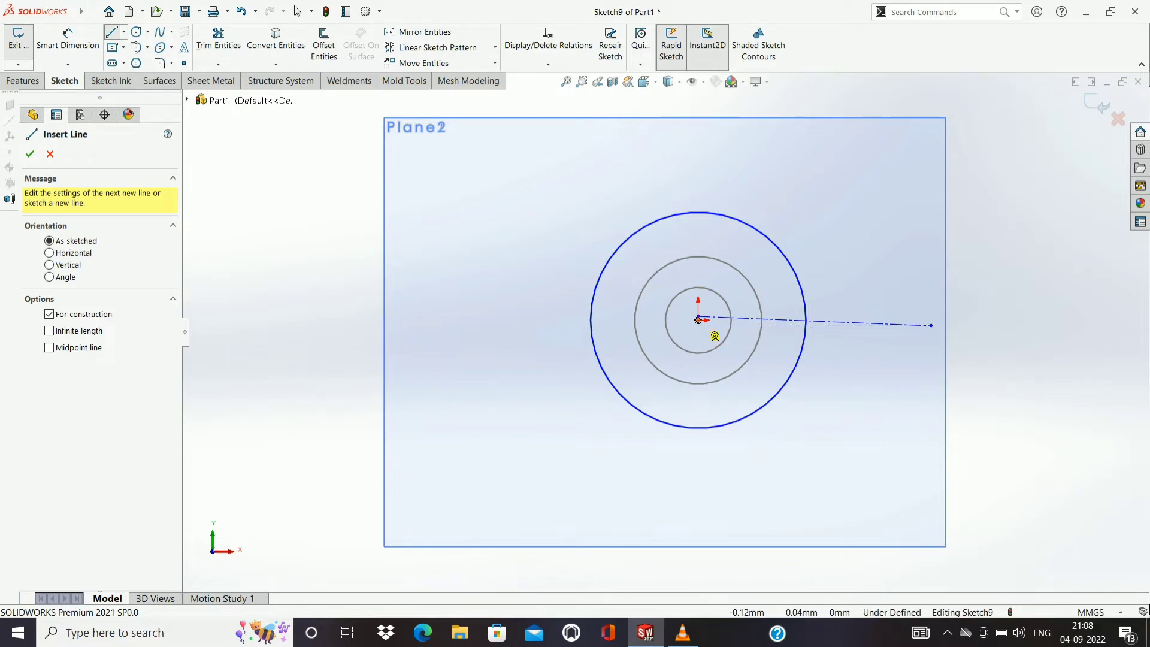
click(699, 320)
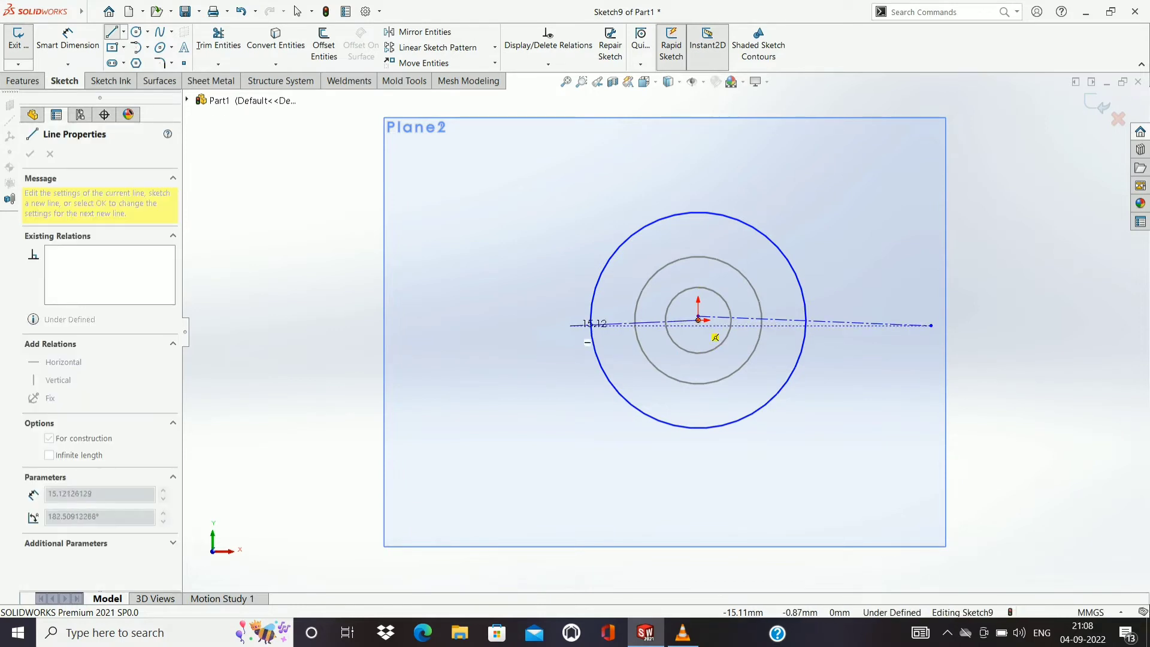
click(552, 321)
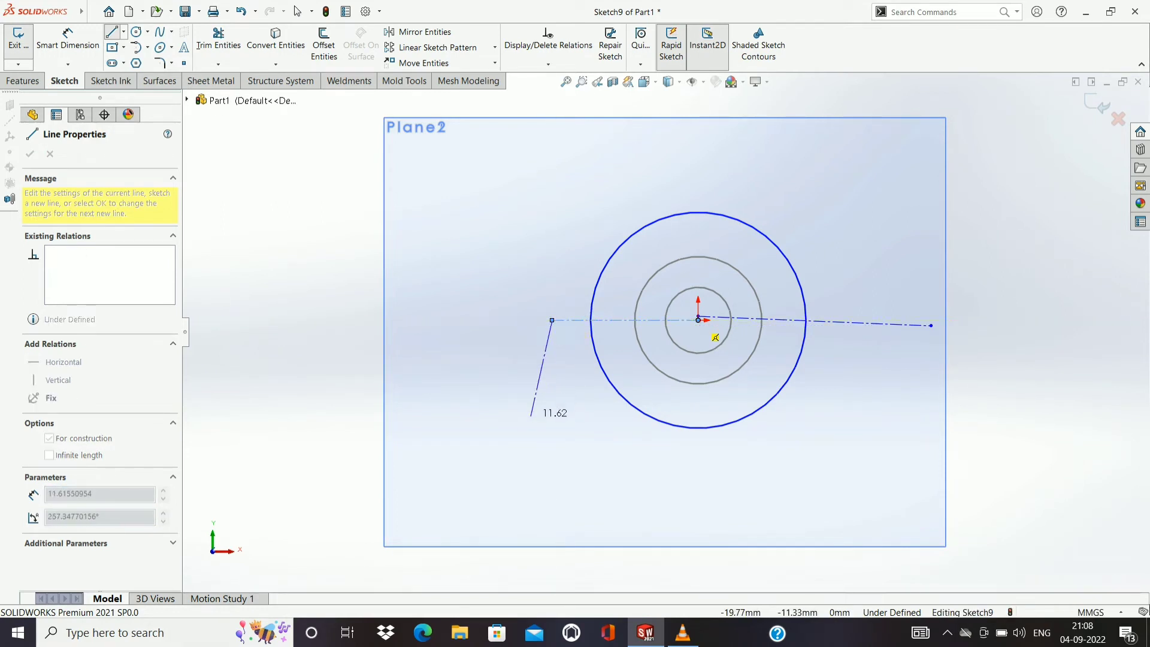
key(Escape)
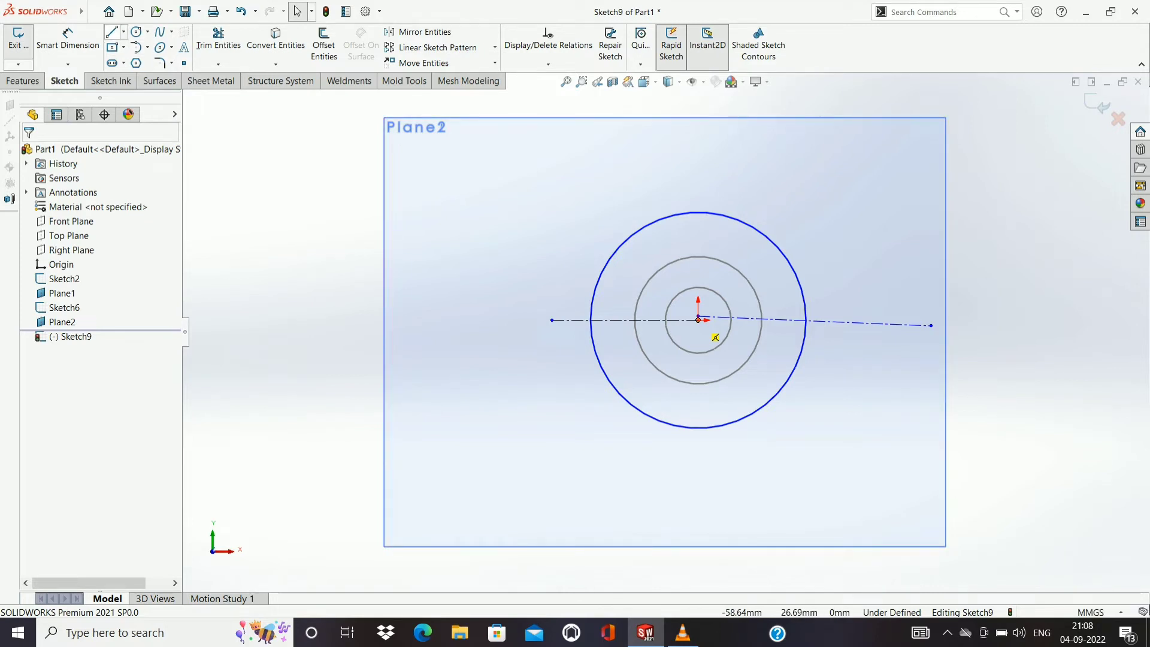
Draw a shorter centerline from the centre to just right of the outer circle.
click(124, 32)
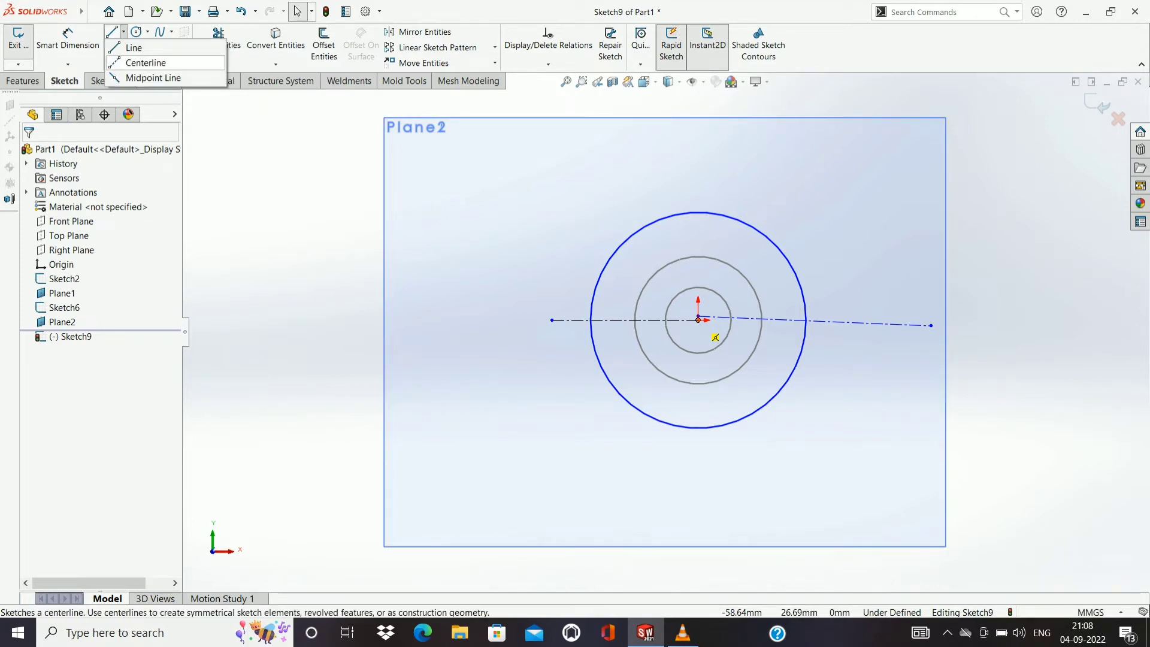
click(135, 62)
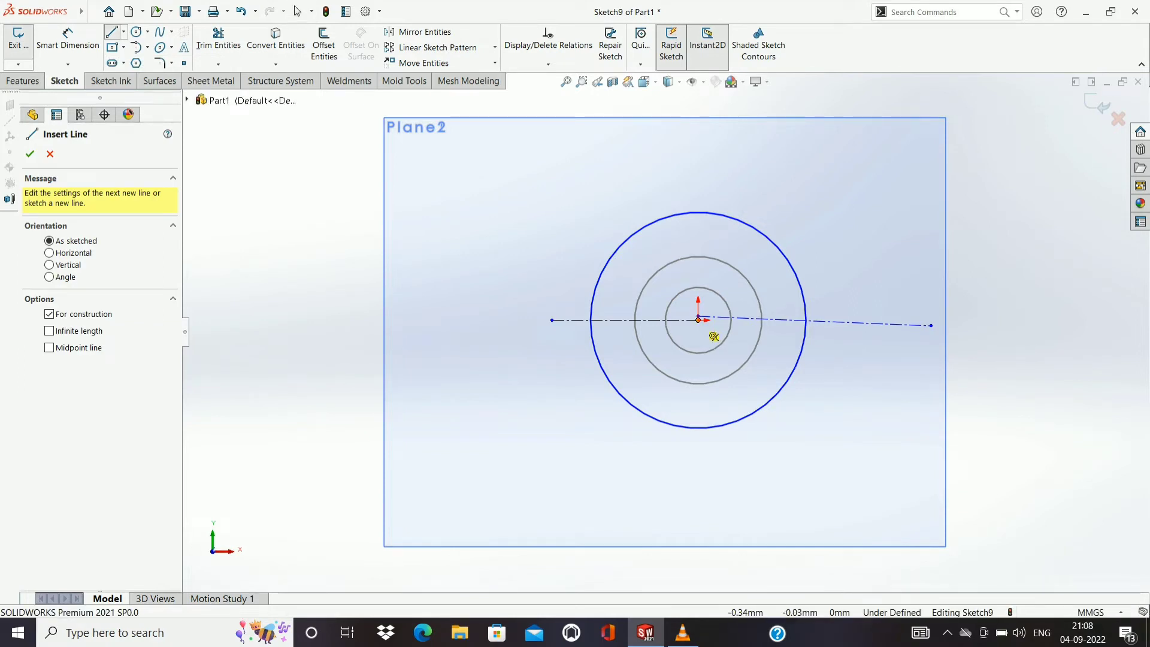
click(698, 320)
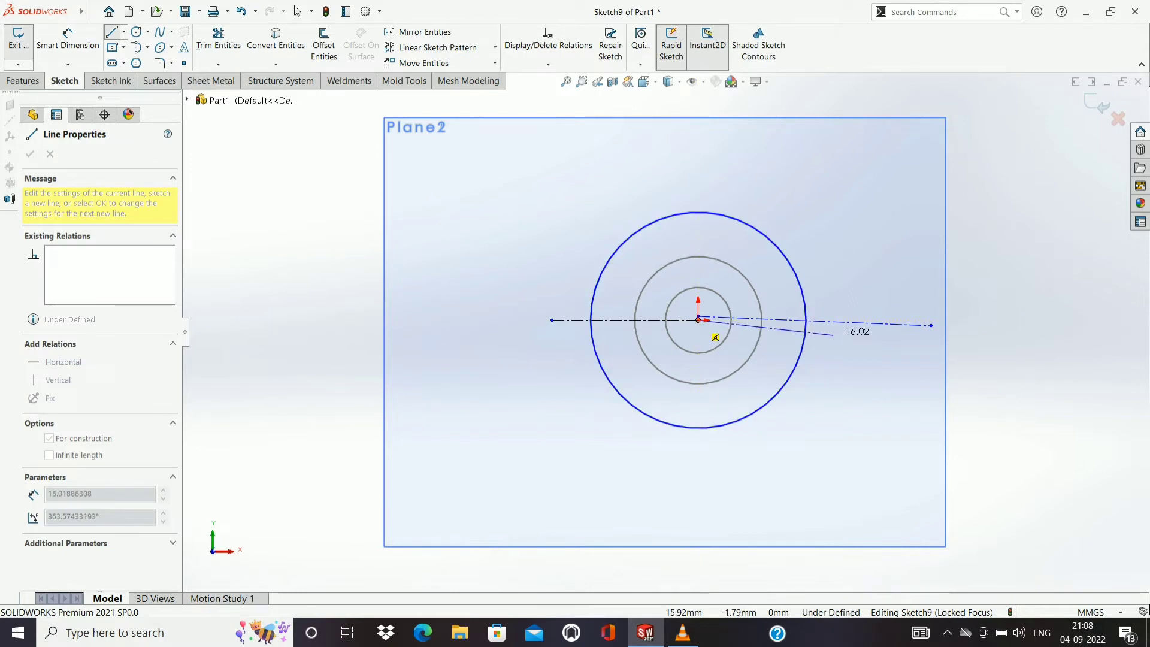
click(833, 335)
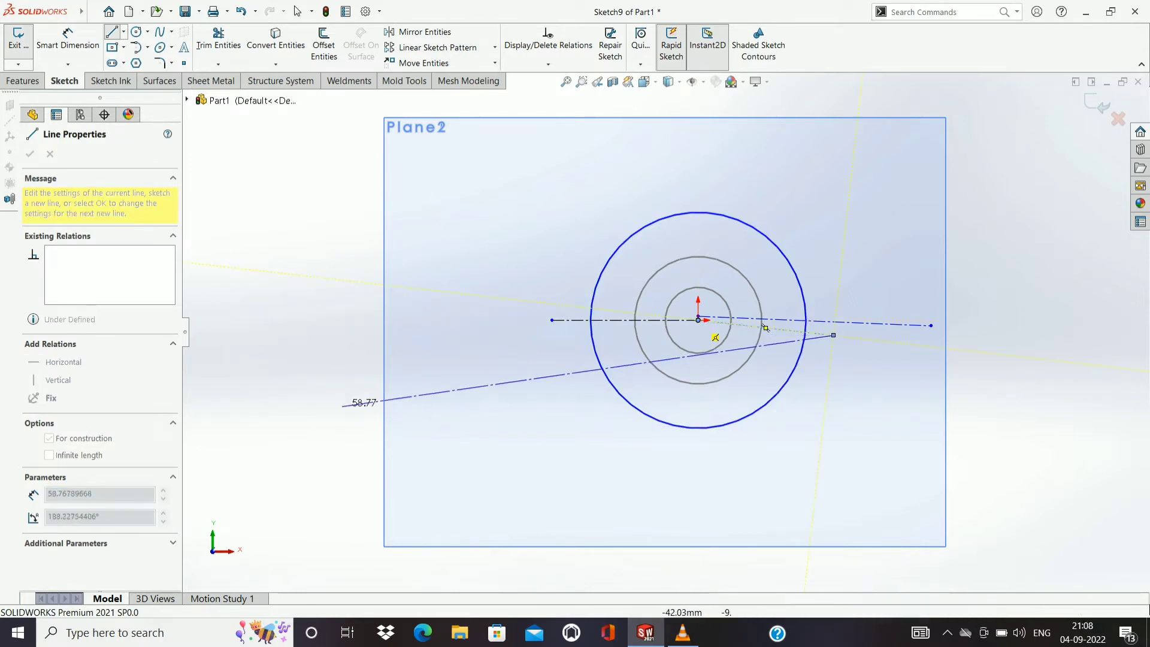
key(Escape)
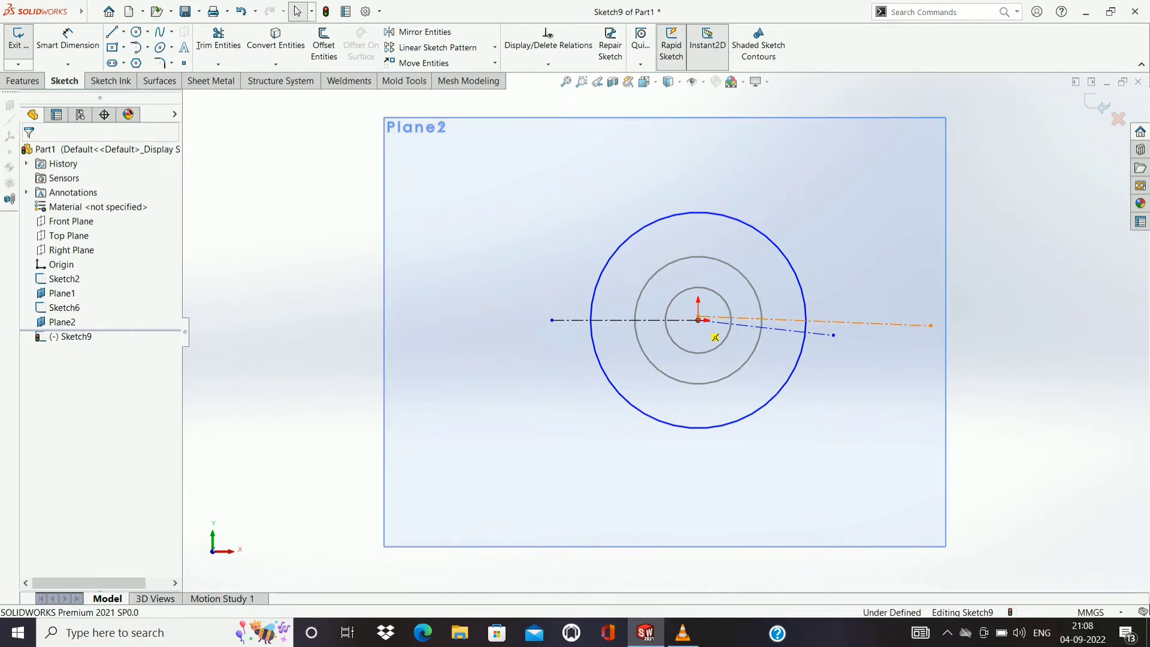
Delete the old slanted centerline and make the new short one horizontal.
click(814, 321)
key(Delete)
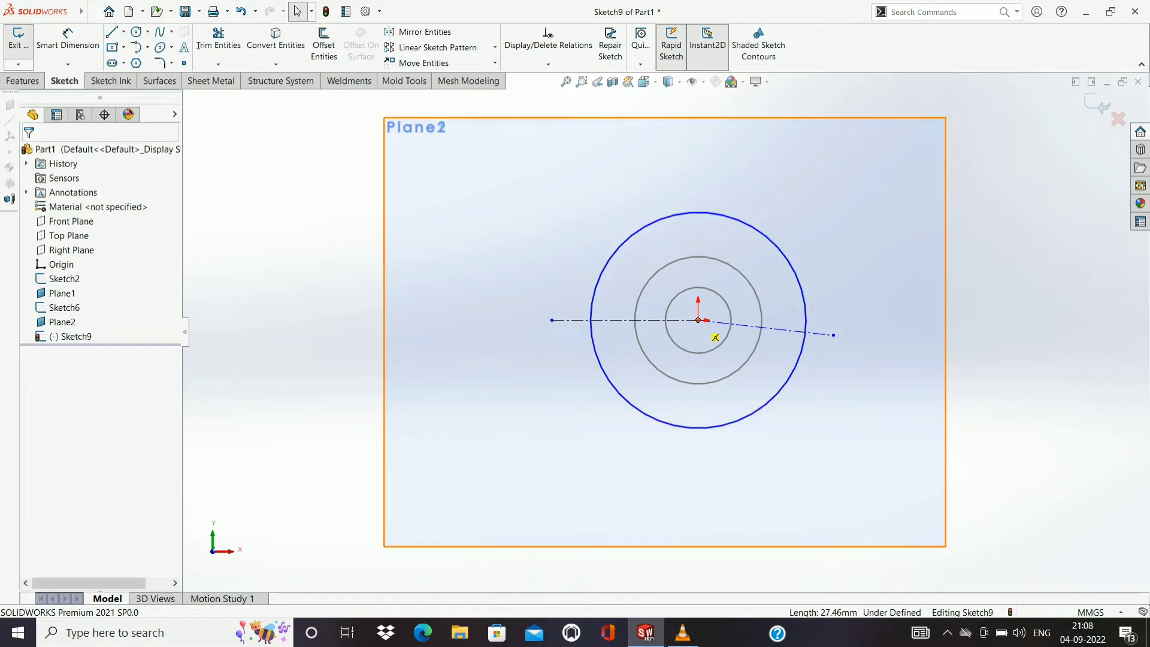
click(715, 338)
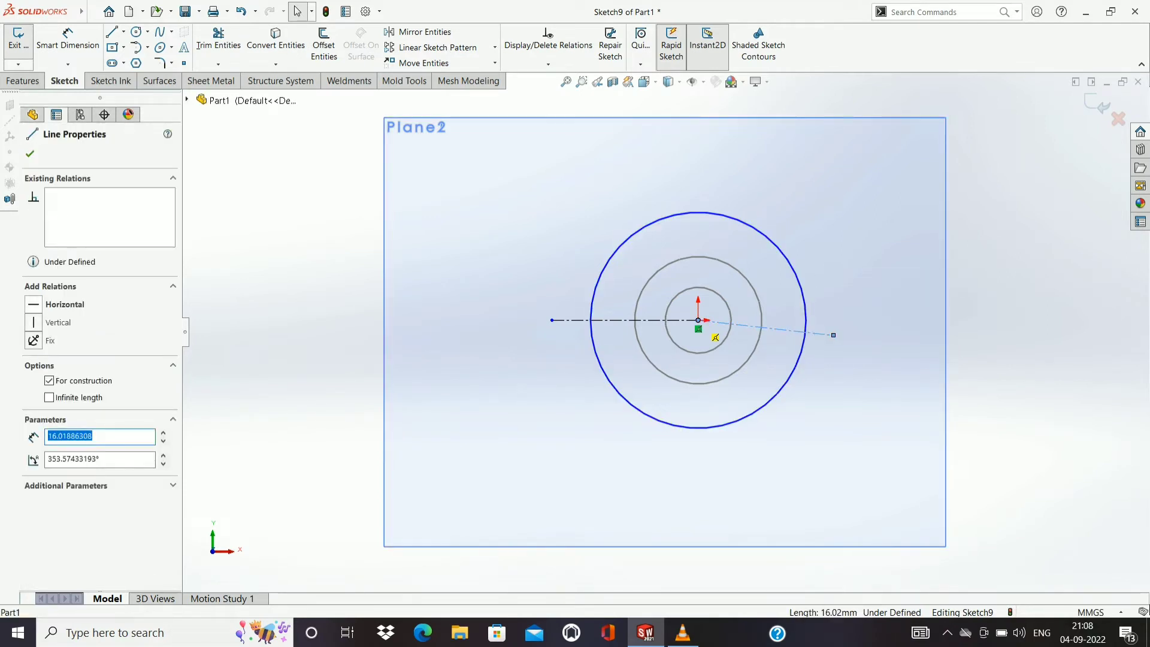
click(699, 329)
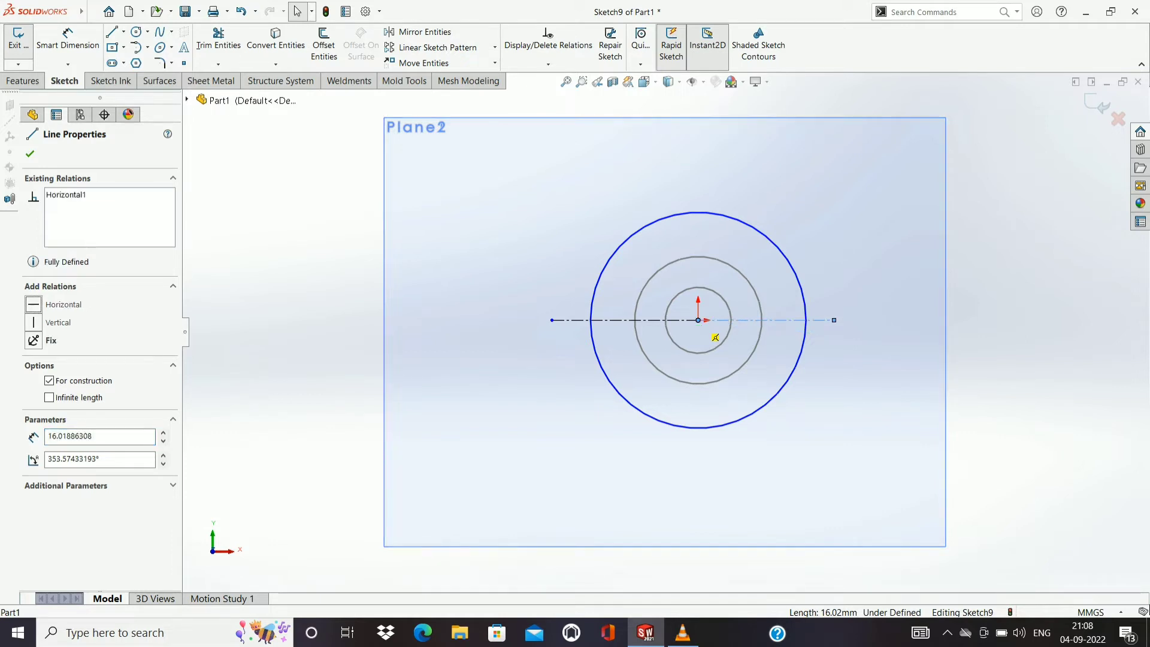
key(Escape)
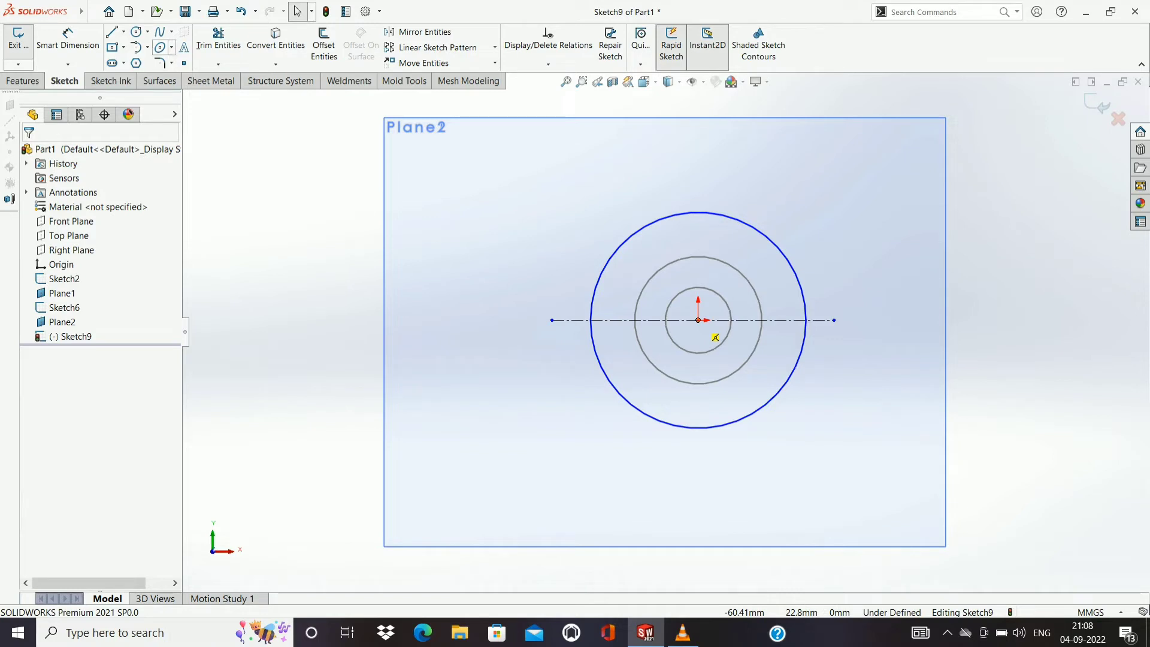
Draw a small circle centred on the large circle's left edge.
click(147, 31)
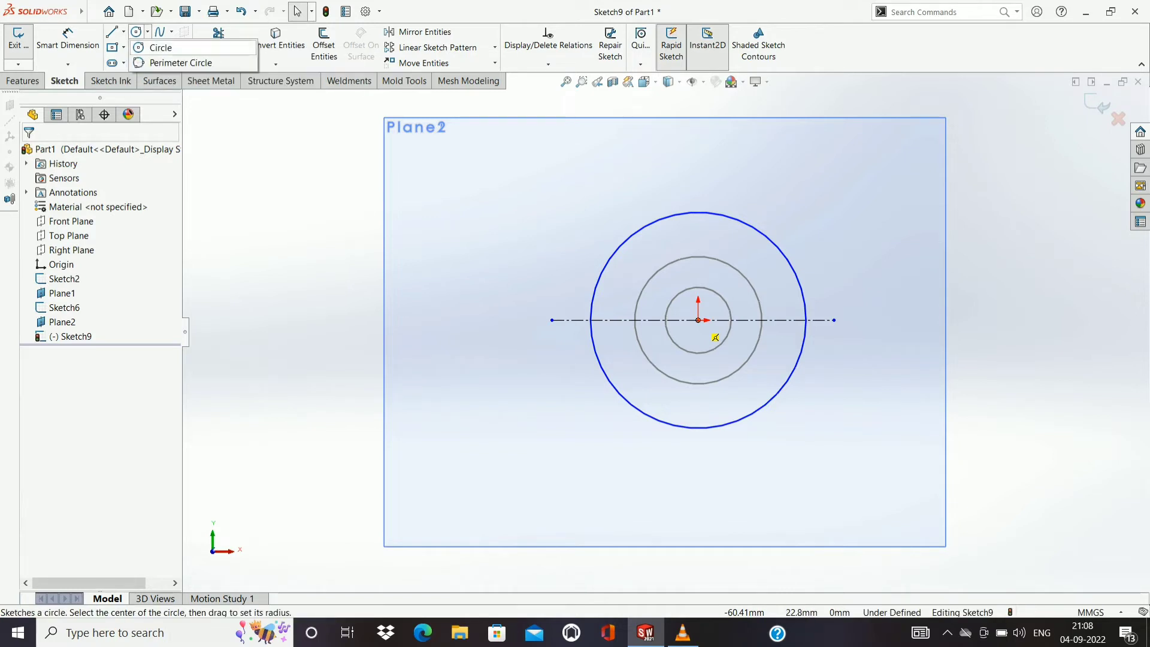
click(160, 47)
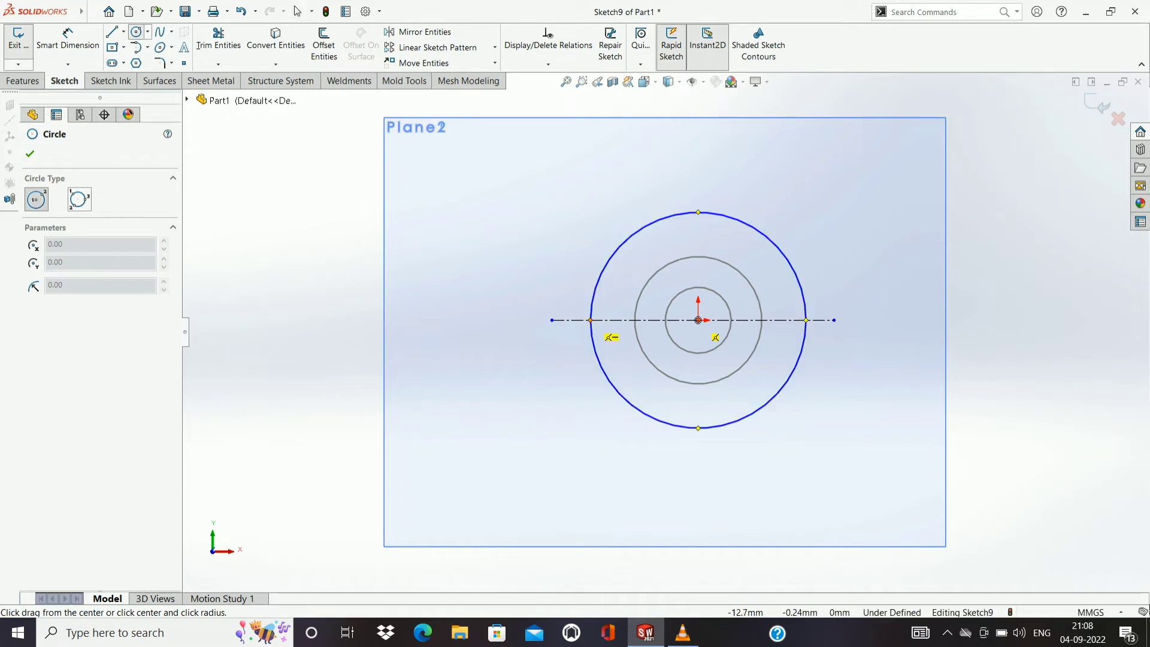
click(591, 320)
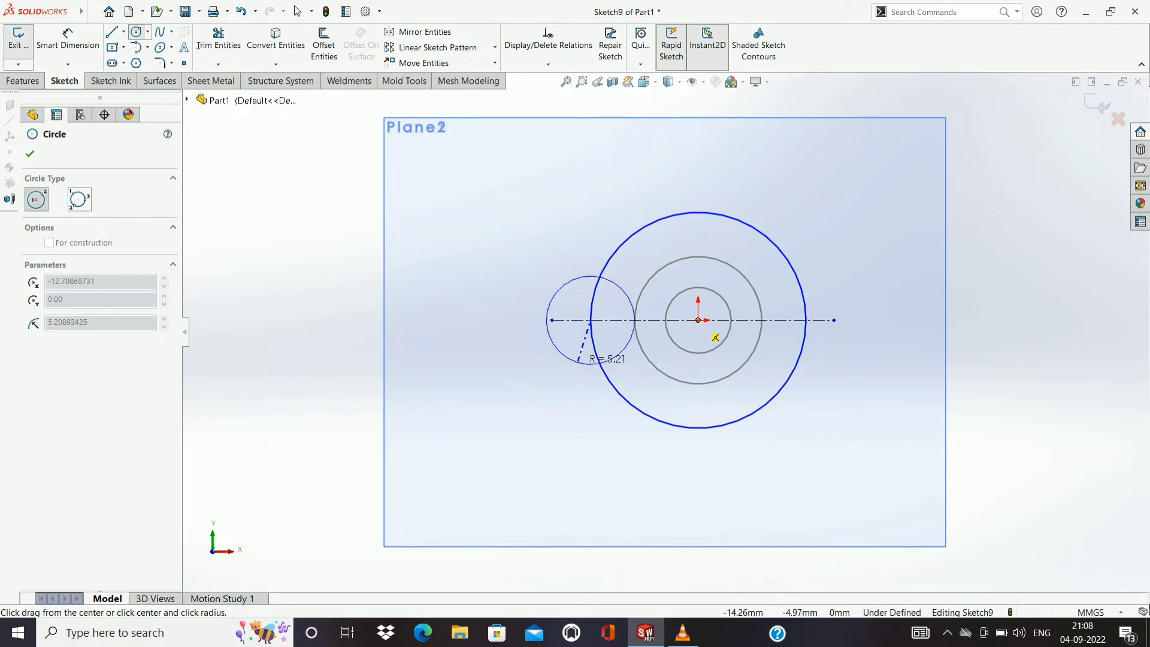
click(577, 354)
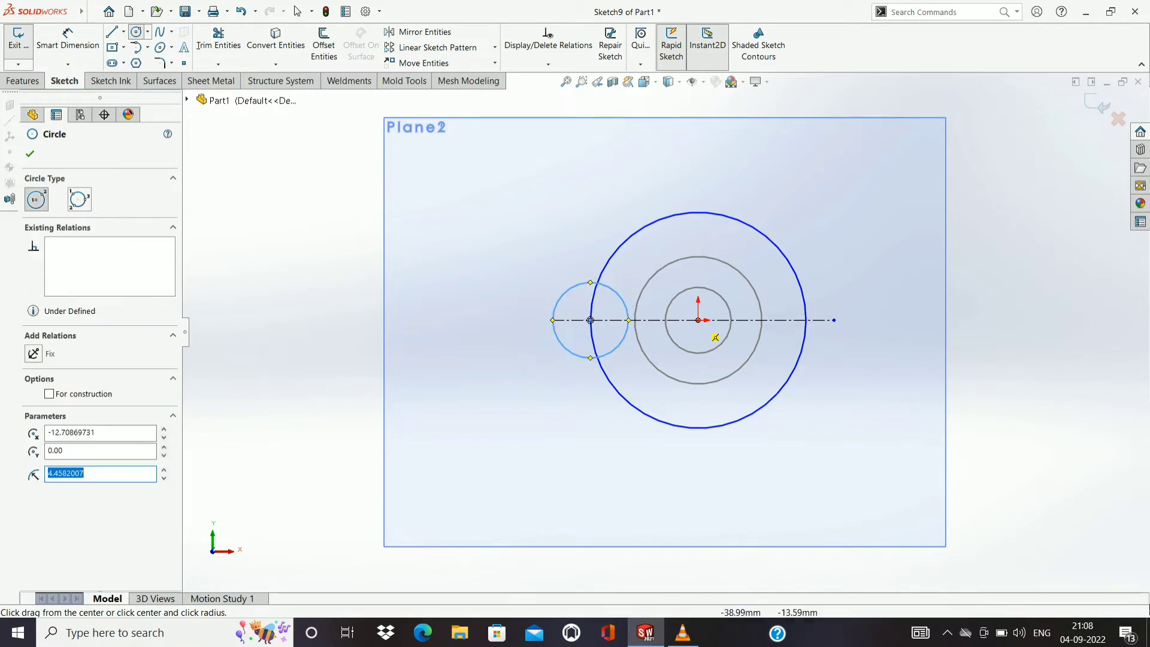
key(Escape)
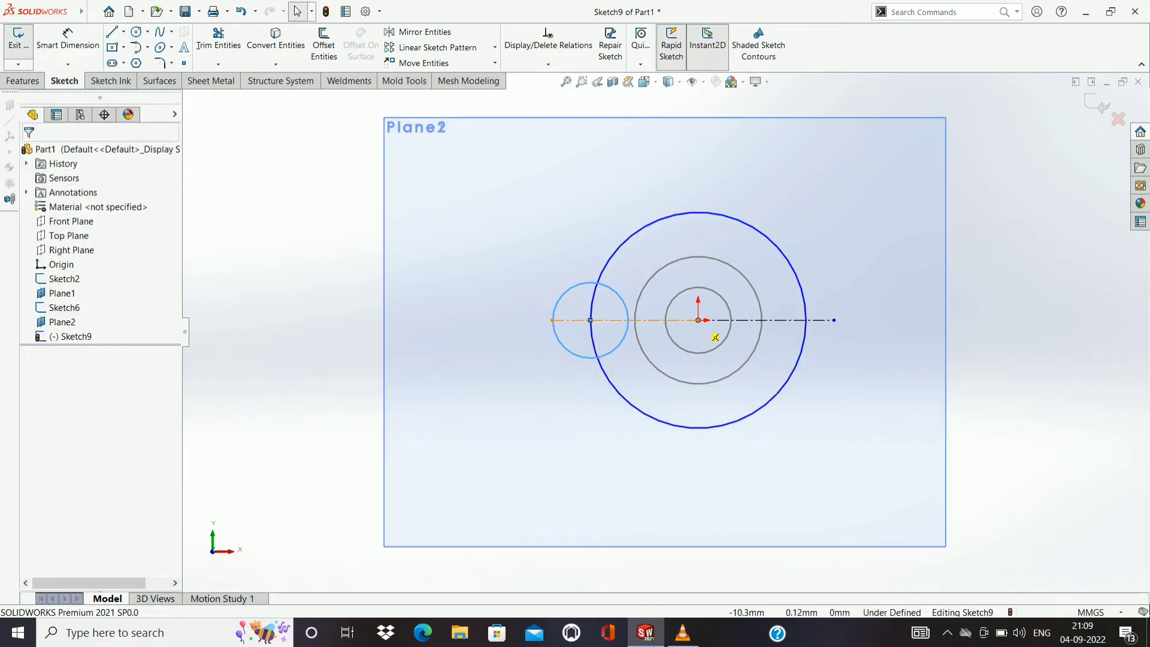
Delete both the left and the remaining construction centerlines.
click(625, 319)
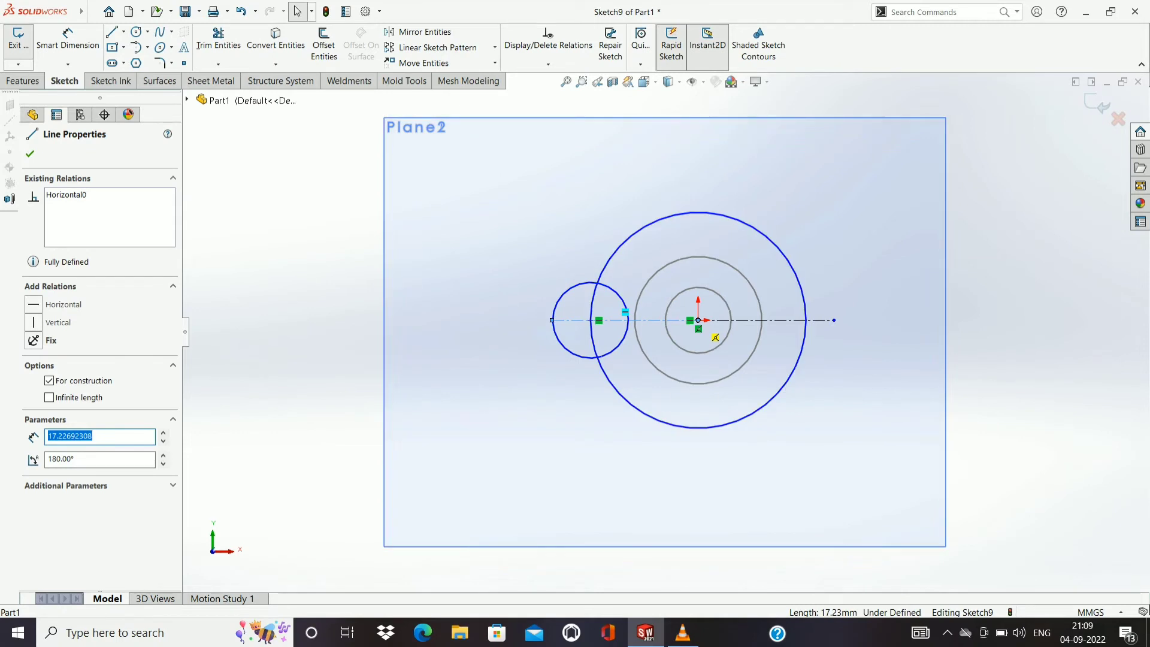
key(Delete)
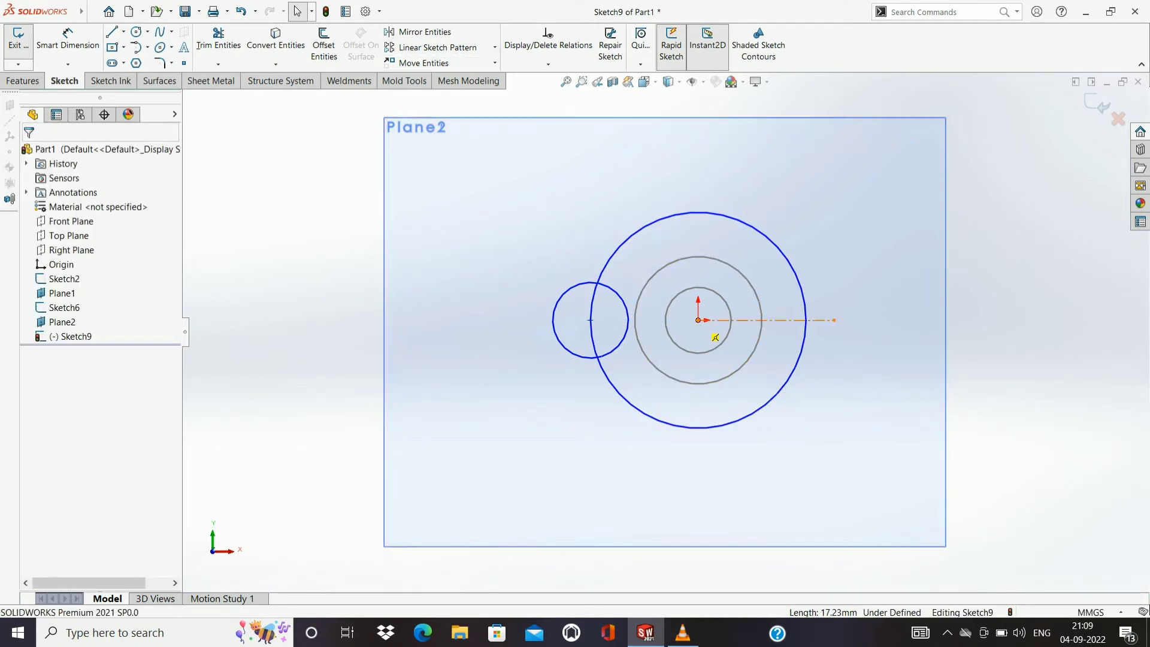
click(715, 338)
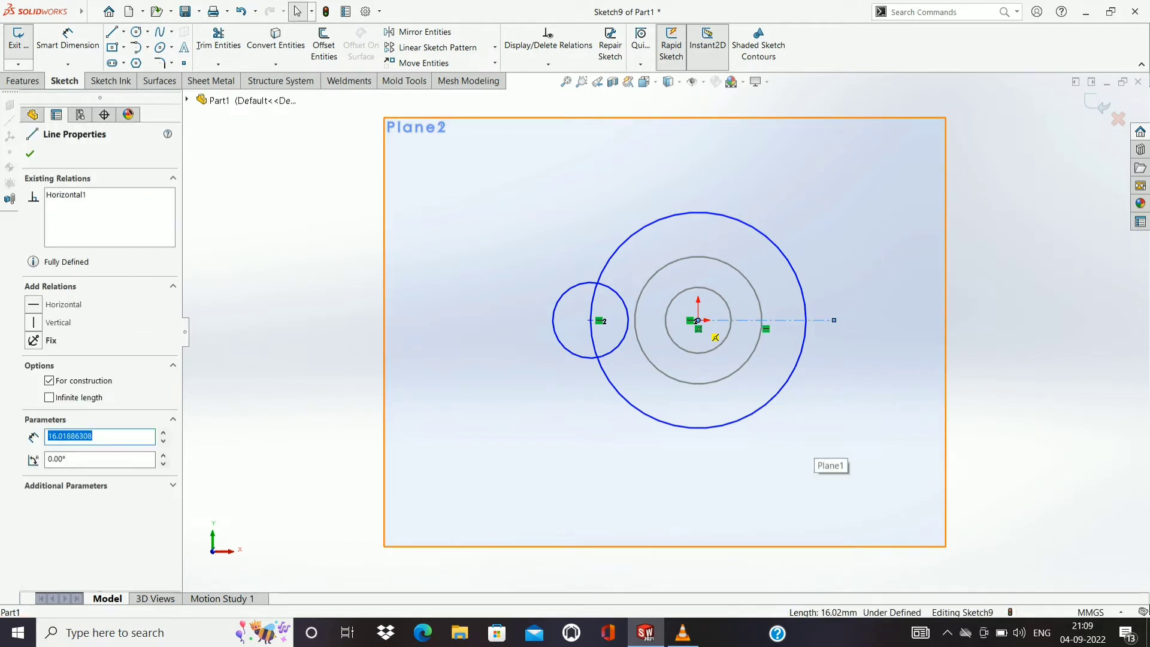
key(Delete)
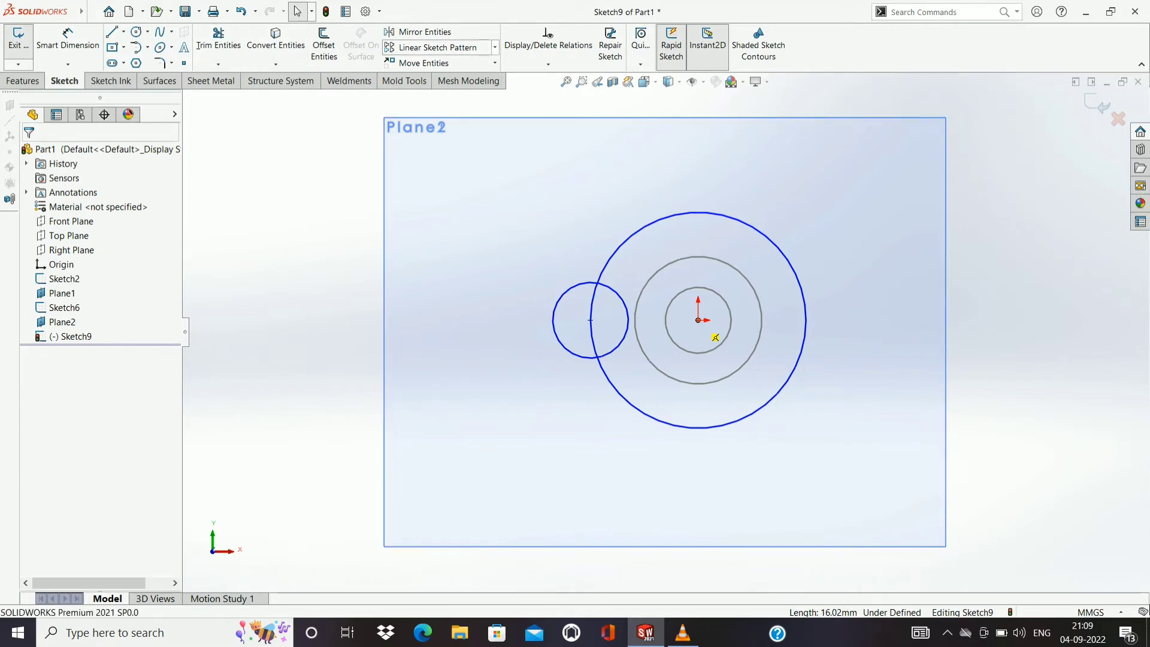
Circular-pattern the small circle into 4 equally spaced copies over 360° around the centre.
click(494, 48)
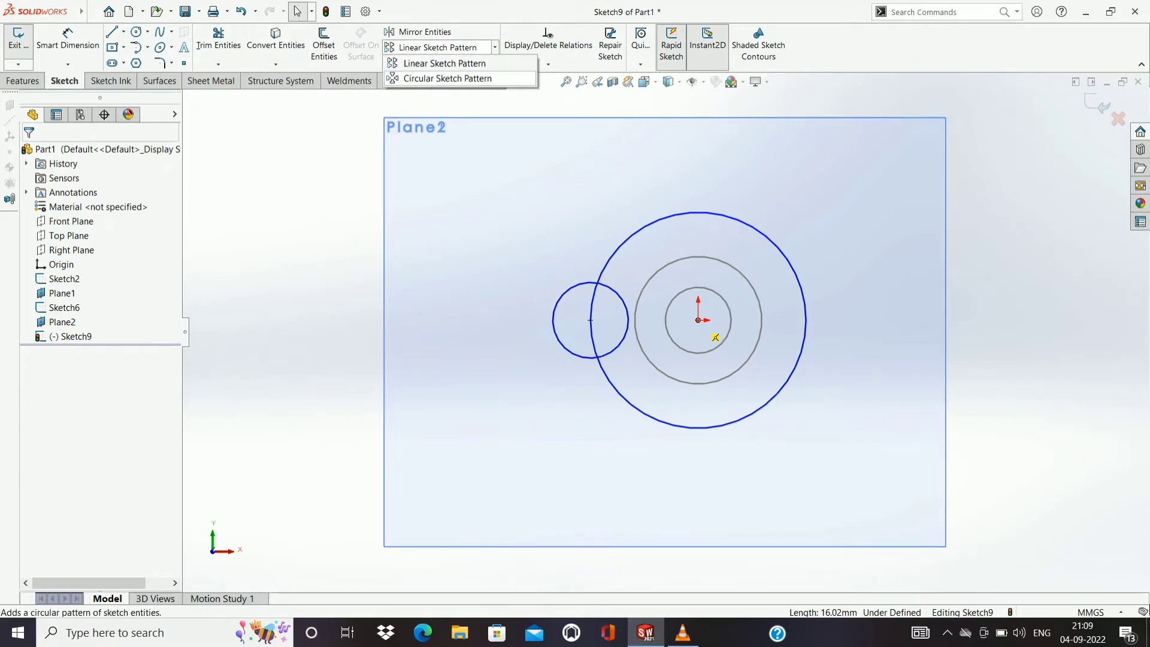
click(448, 78)
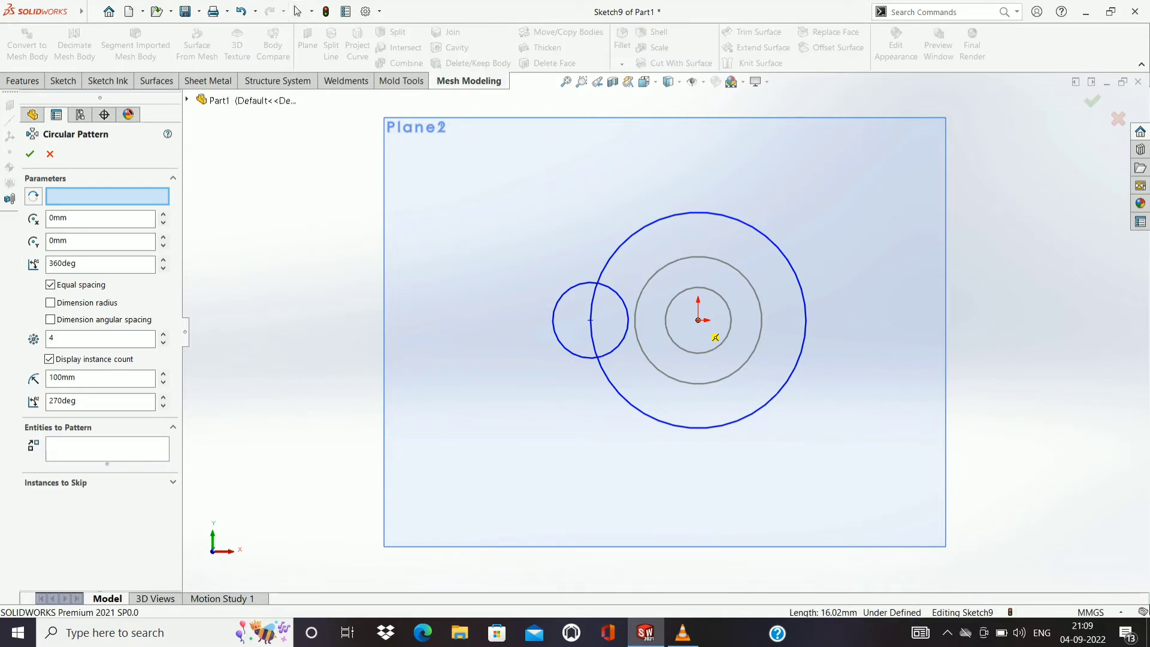
click(553, 320)
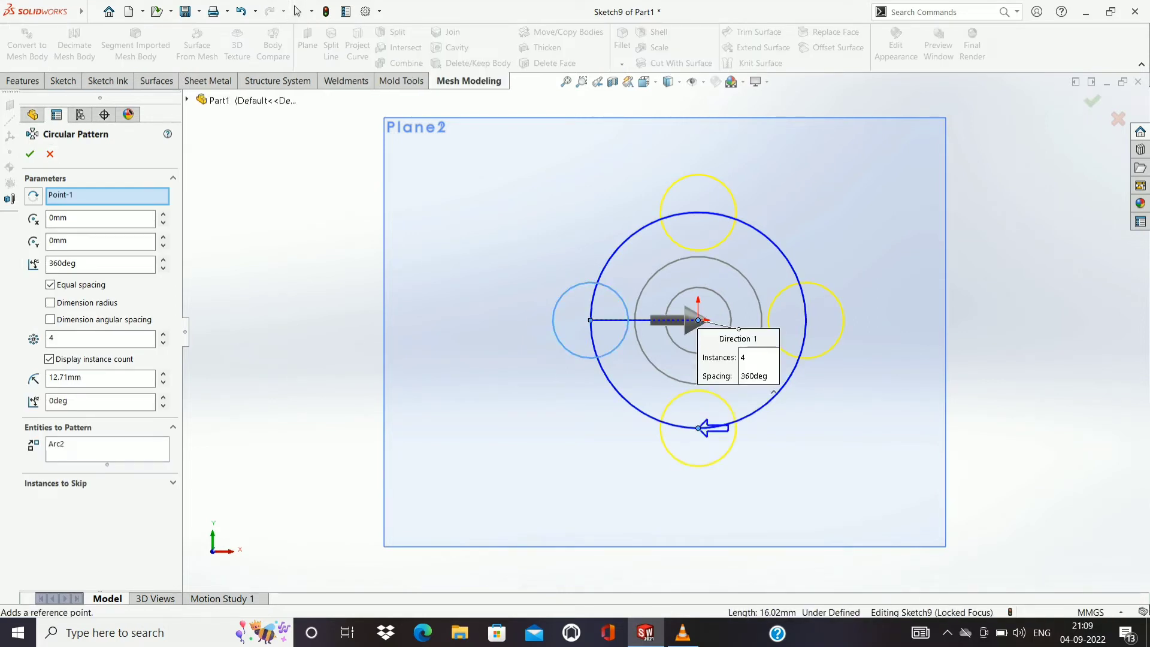
key(Return)
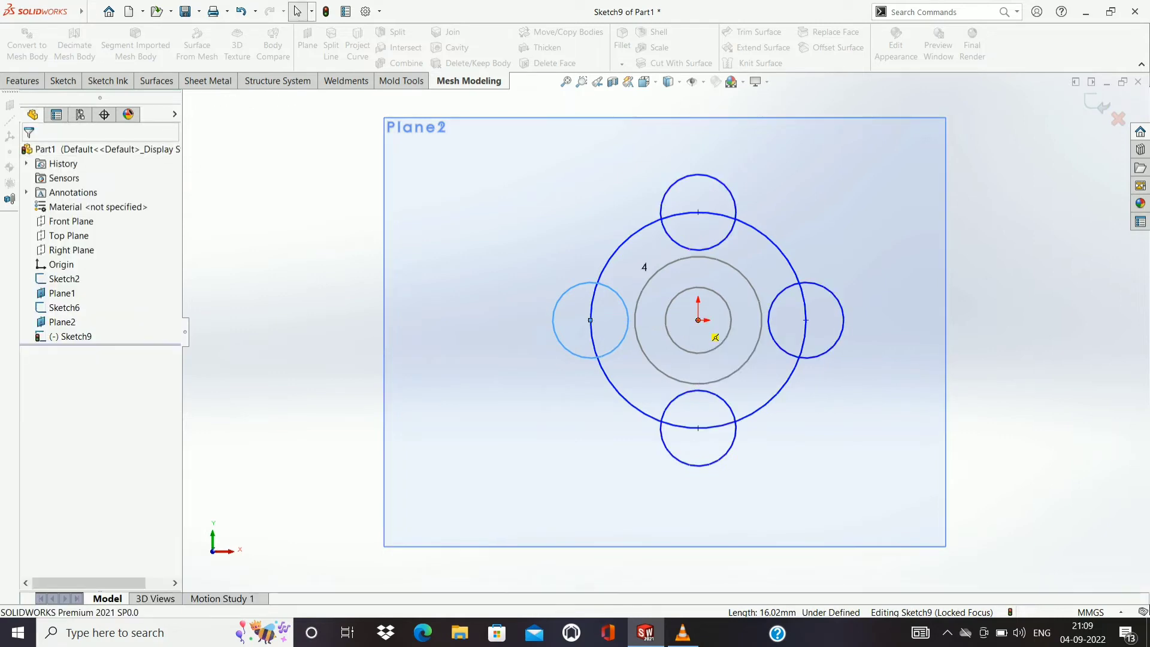
click(93, 12)
click(64, 81)
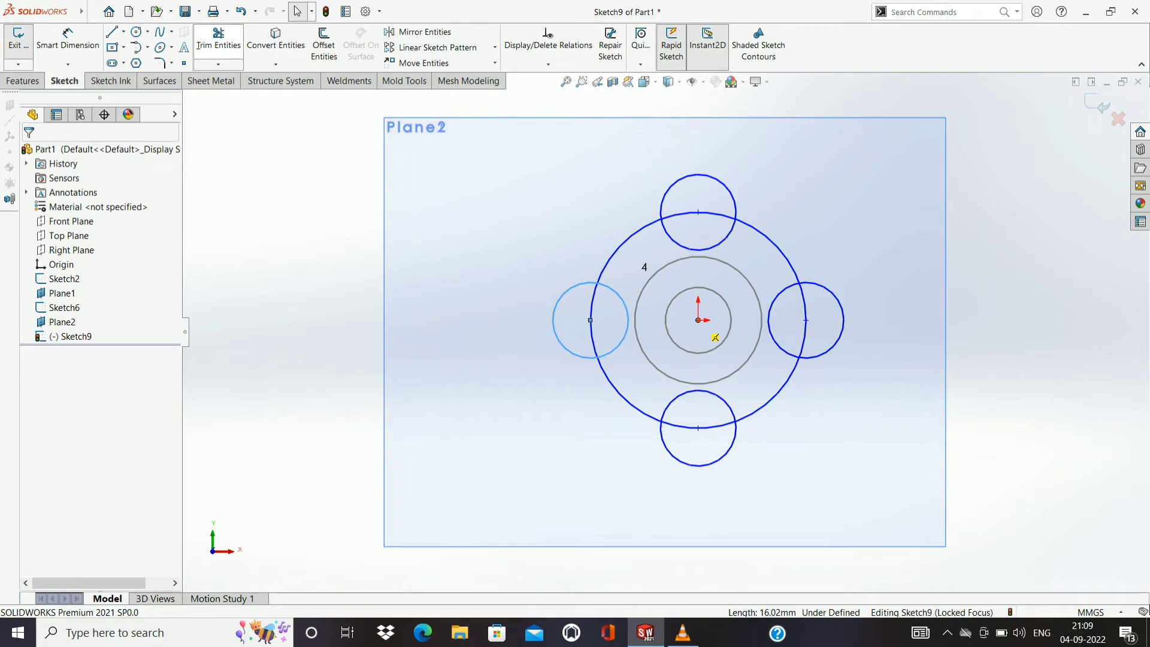
Trim the overlapping arcs of the four small circles and the large circle into four round lobes.
click(218, 37)
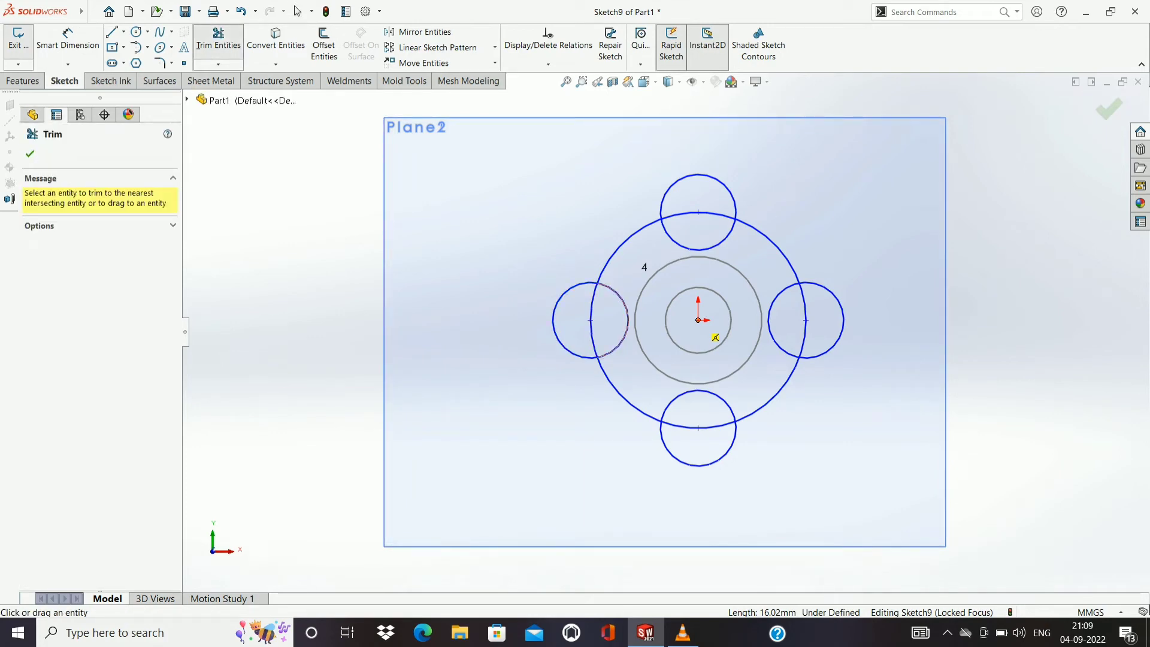
click(628, 320)
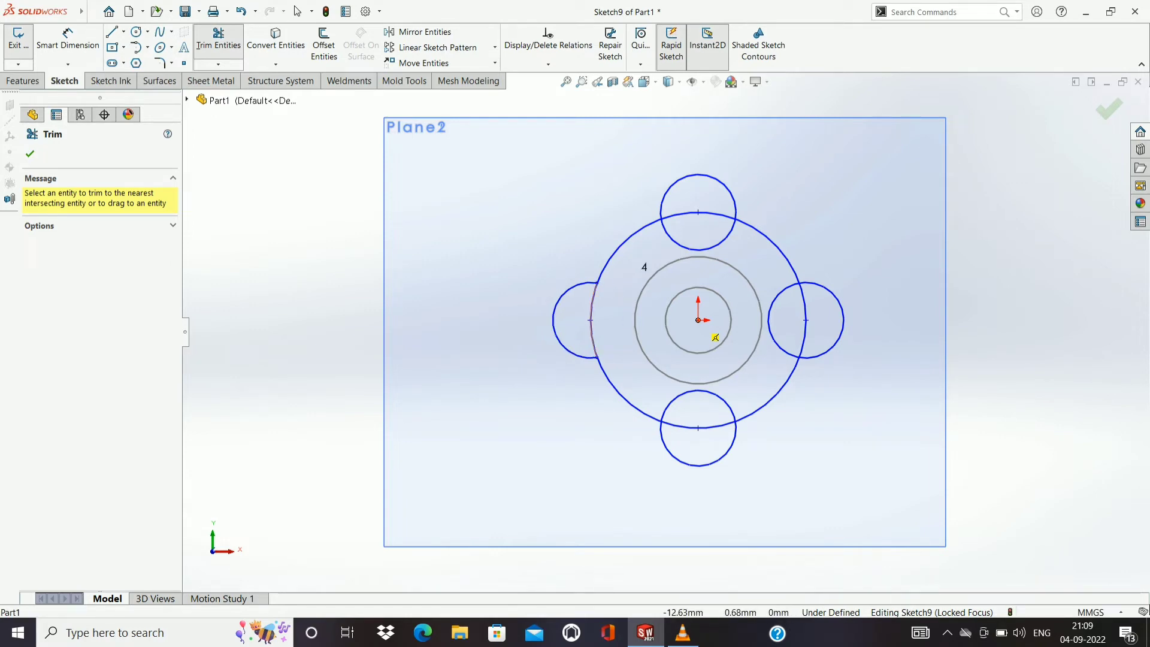
click(593, 321)
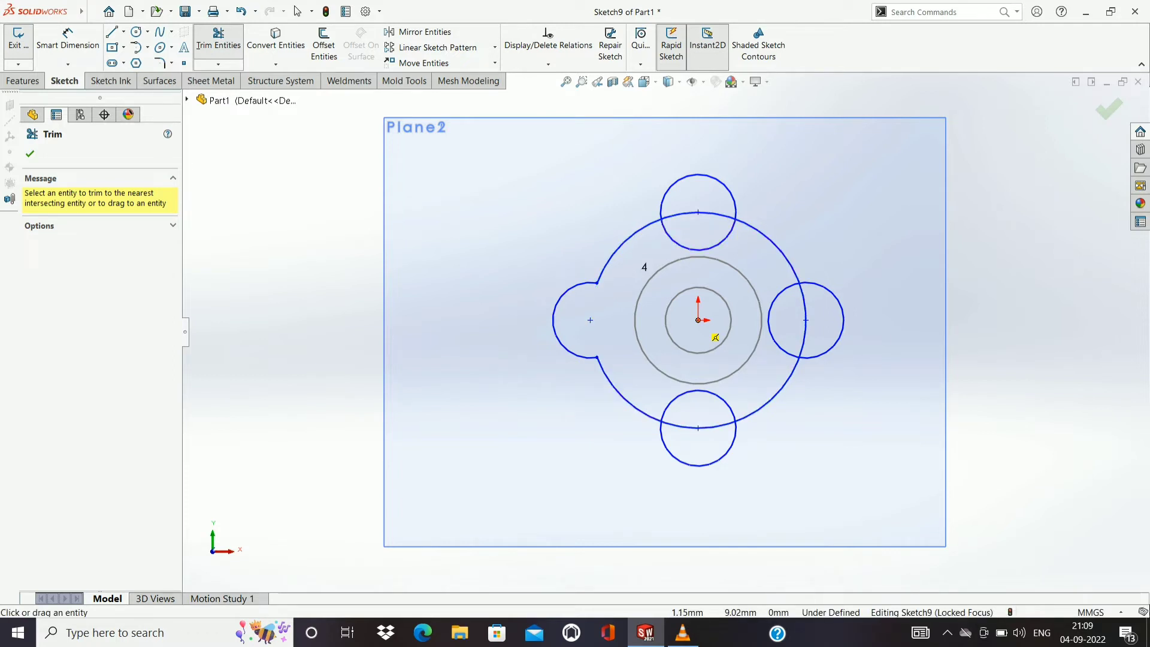
click(698, 250)
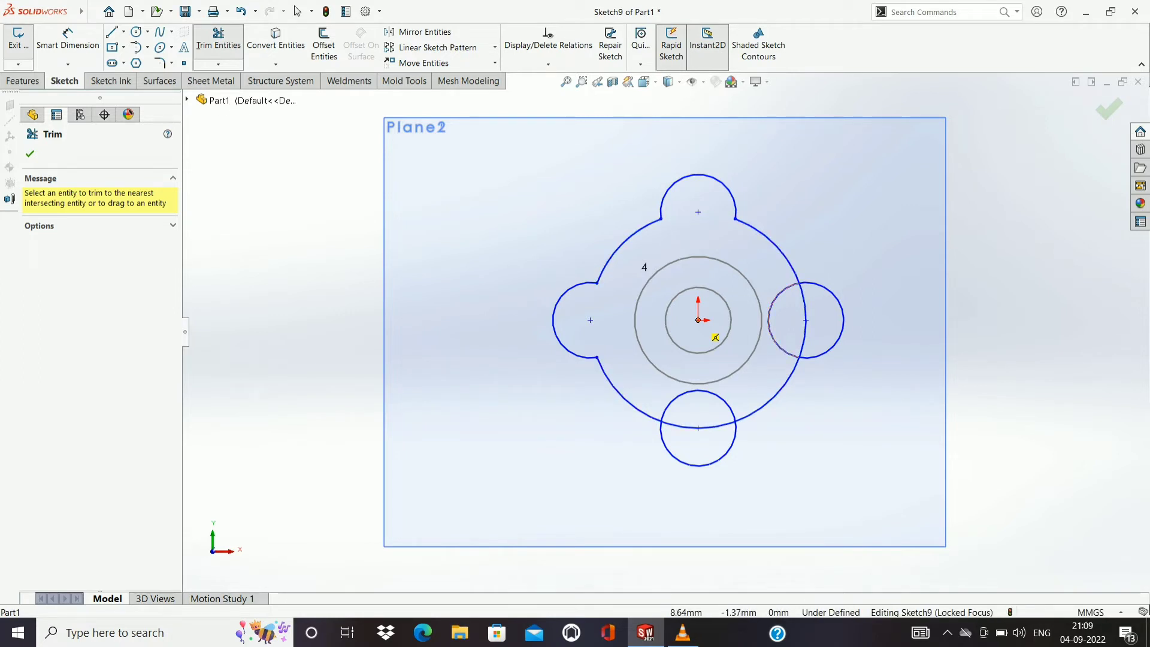
click(770, 324)
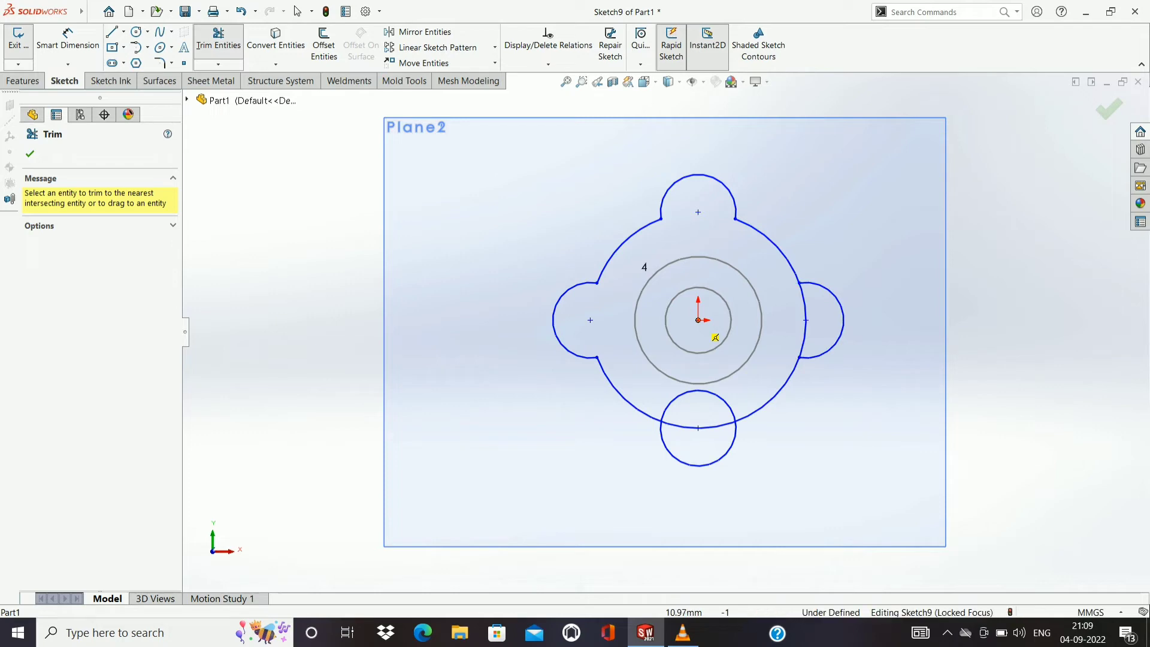
click(806, 320)
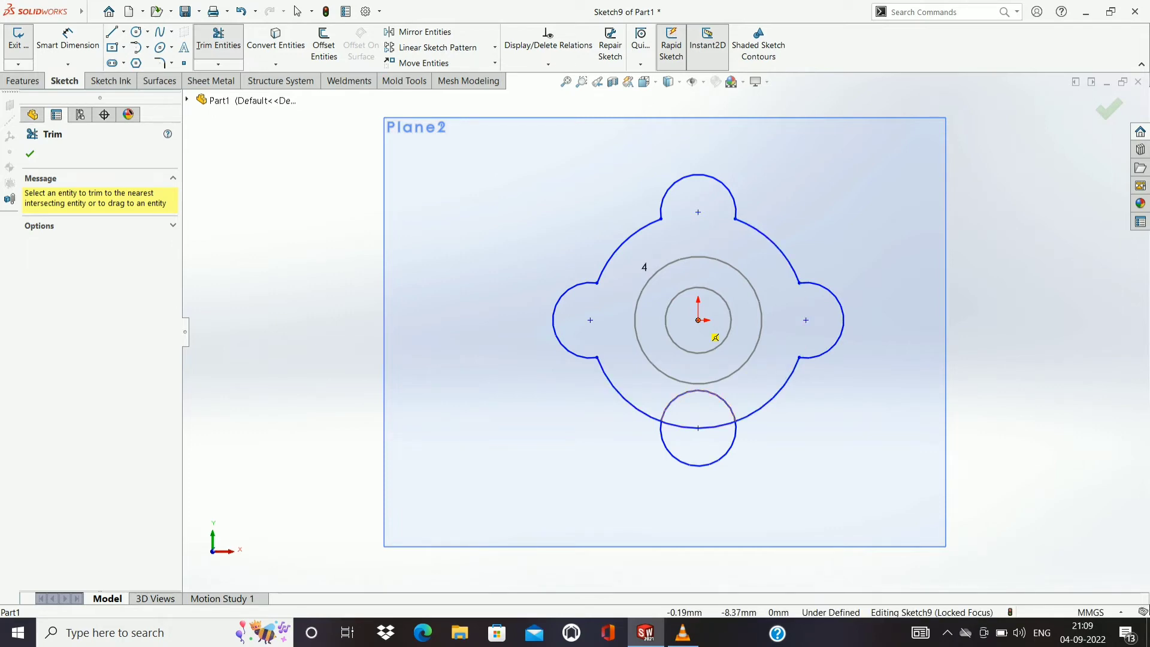
click(698, 393)
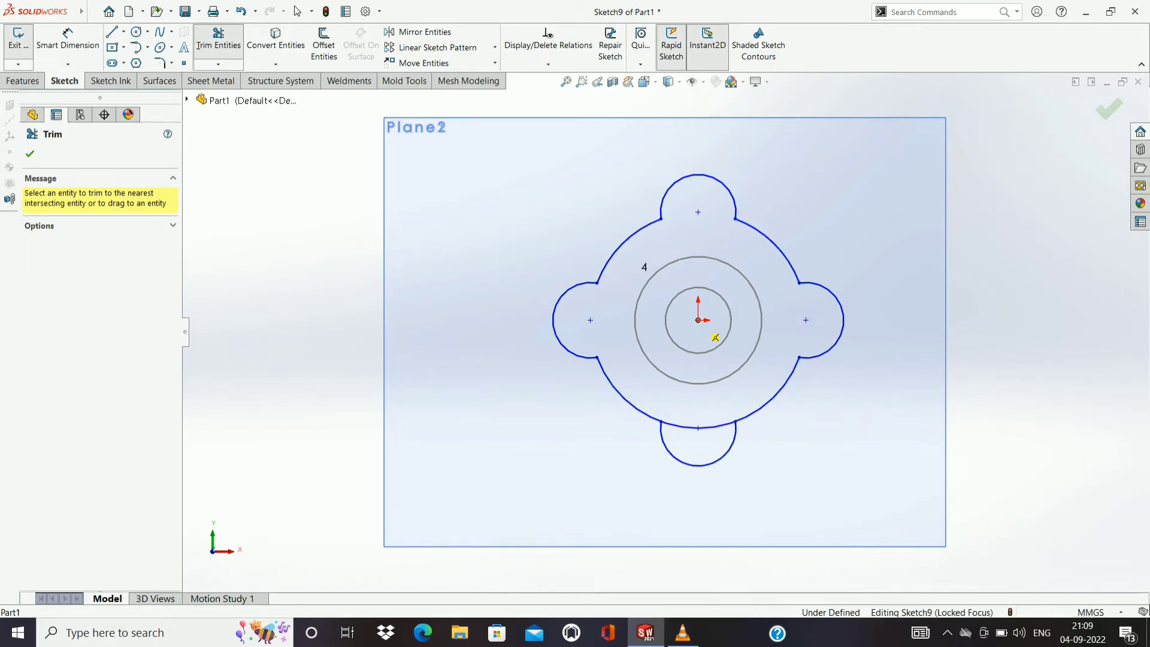
click(699, 426)
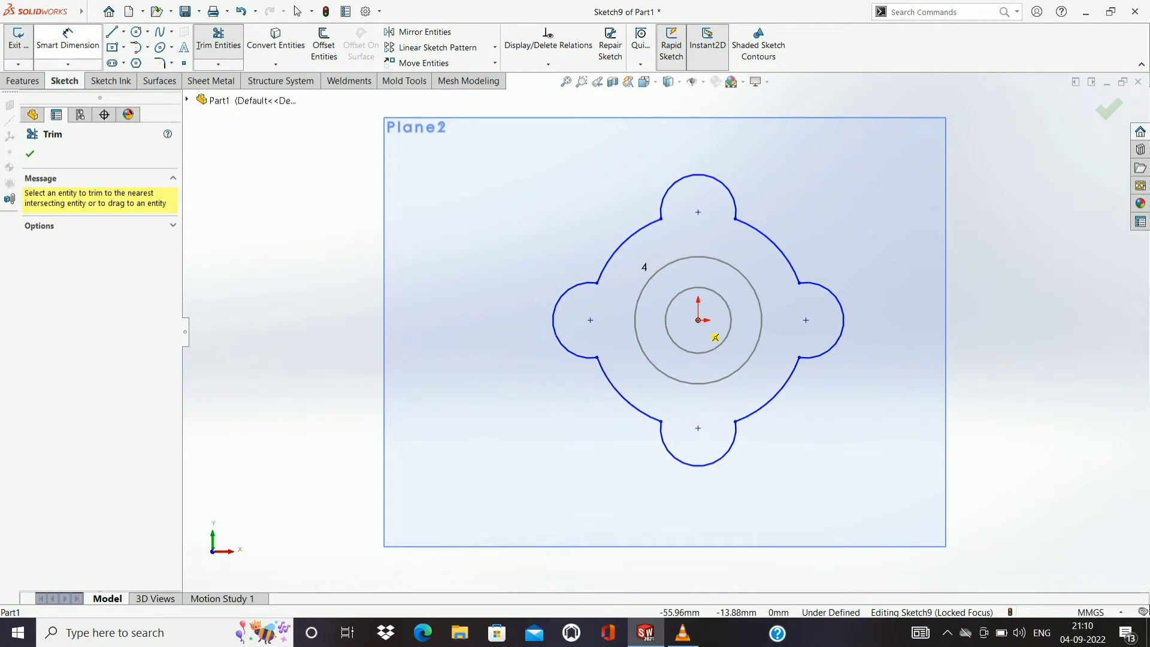
key(Escape)
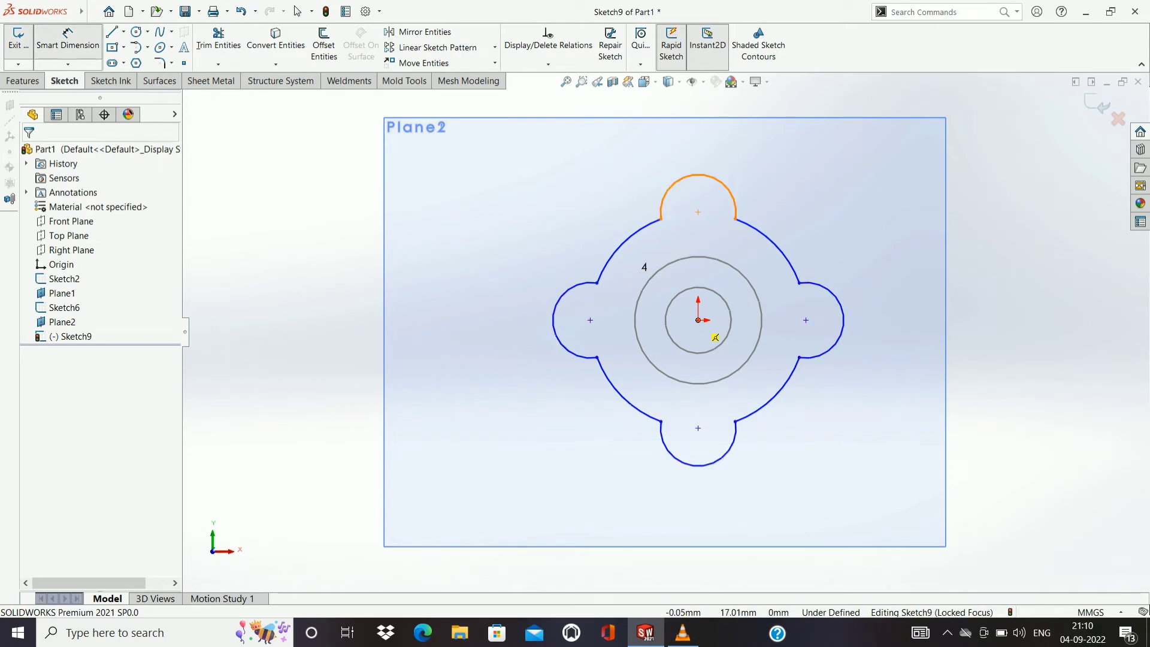
Give the top lobe arc an R4.46 radius, rejecting redundant radius dimensions on the left and bottom lobes.
click(731, 195)
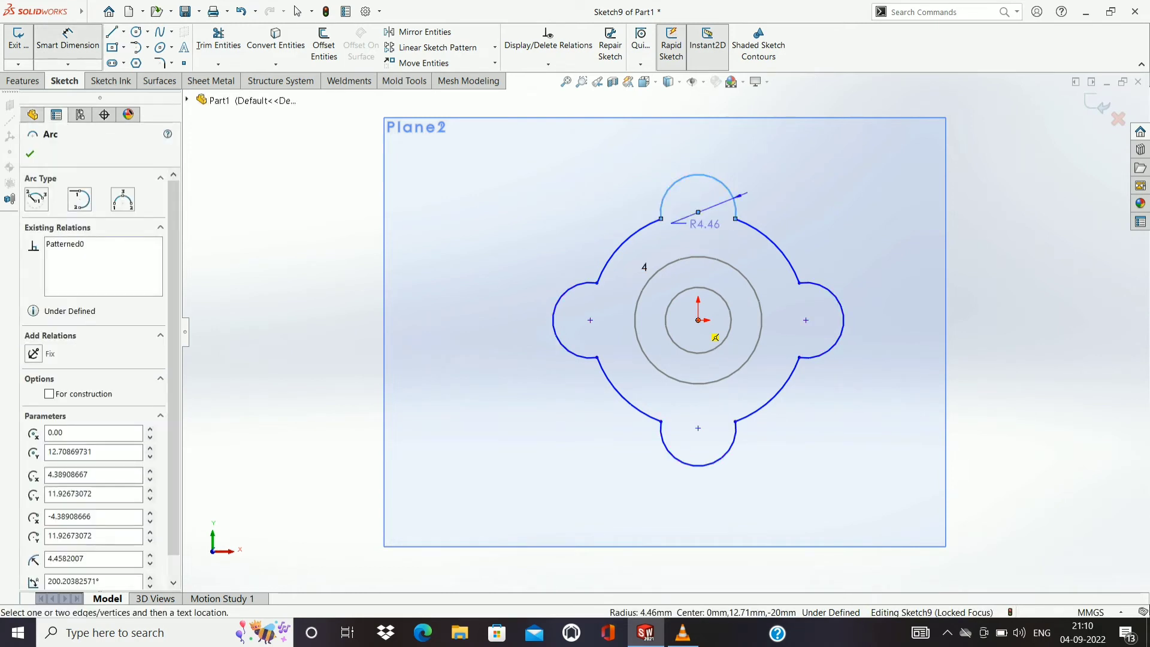
click(651, 241)
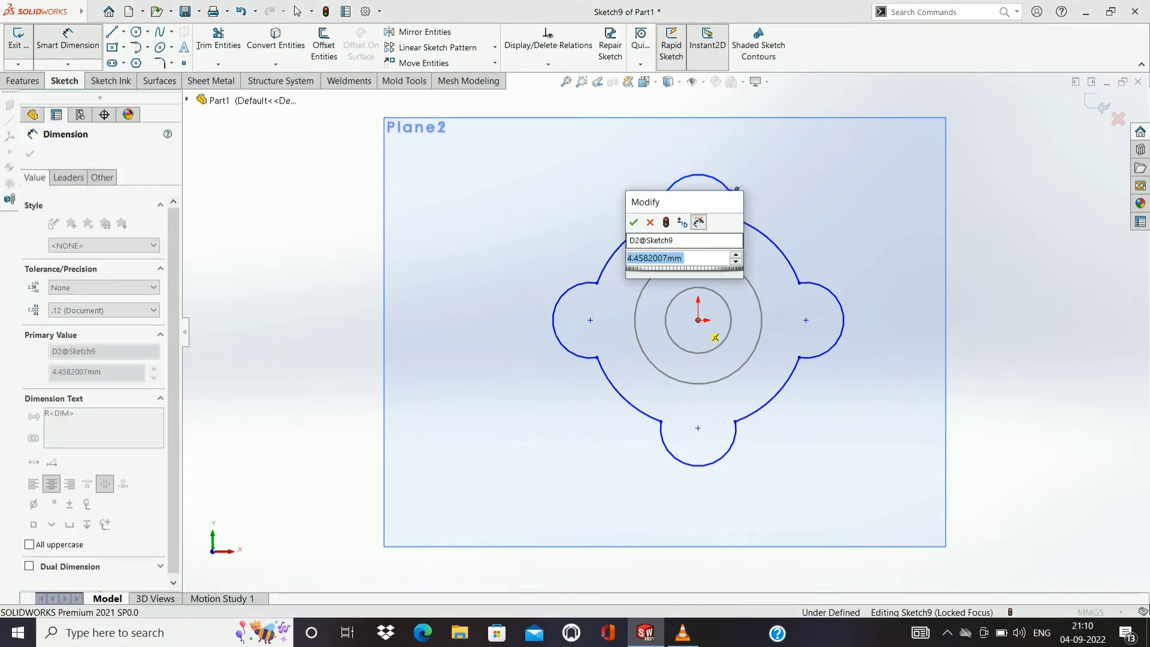
key(Return)
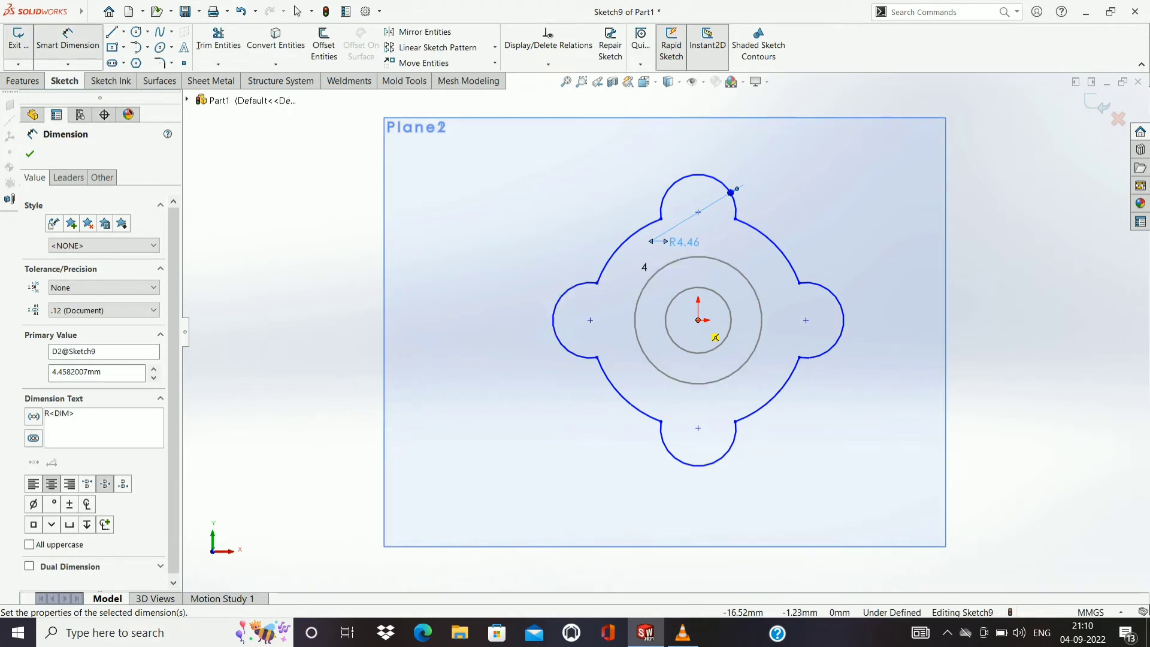
click(554, 320)
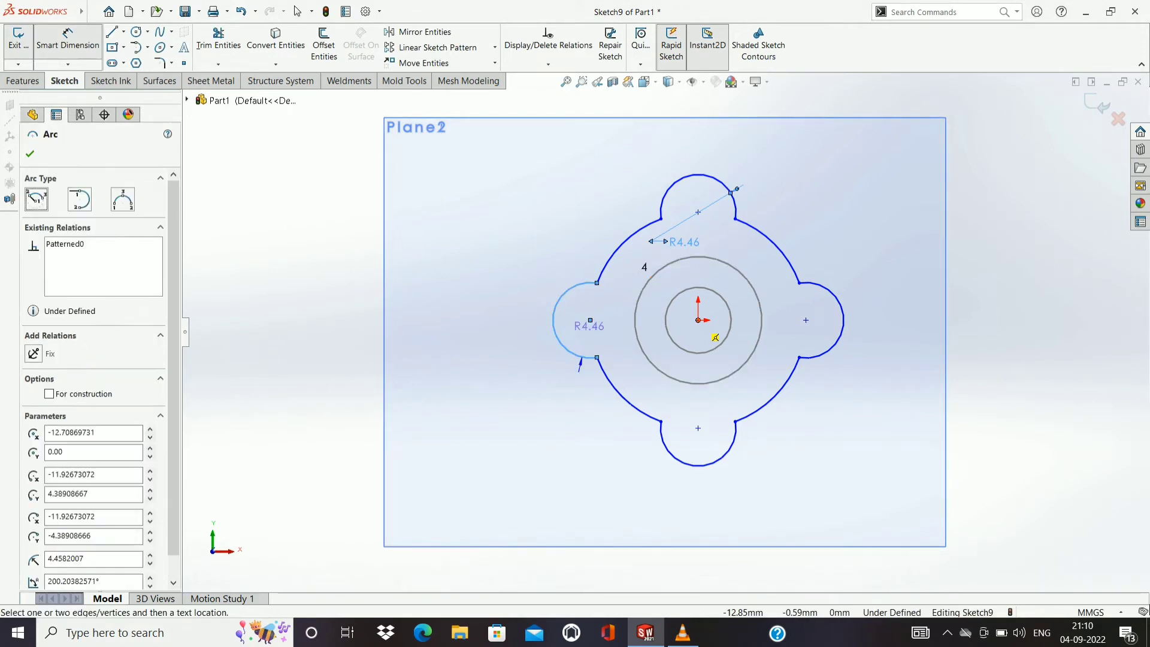
click(597, 359)
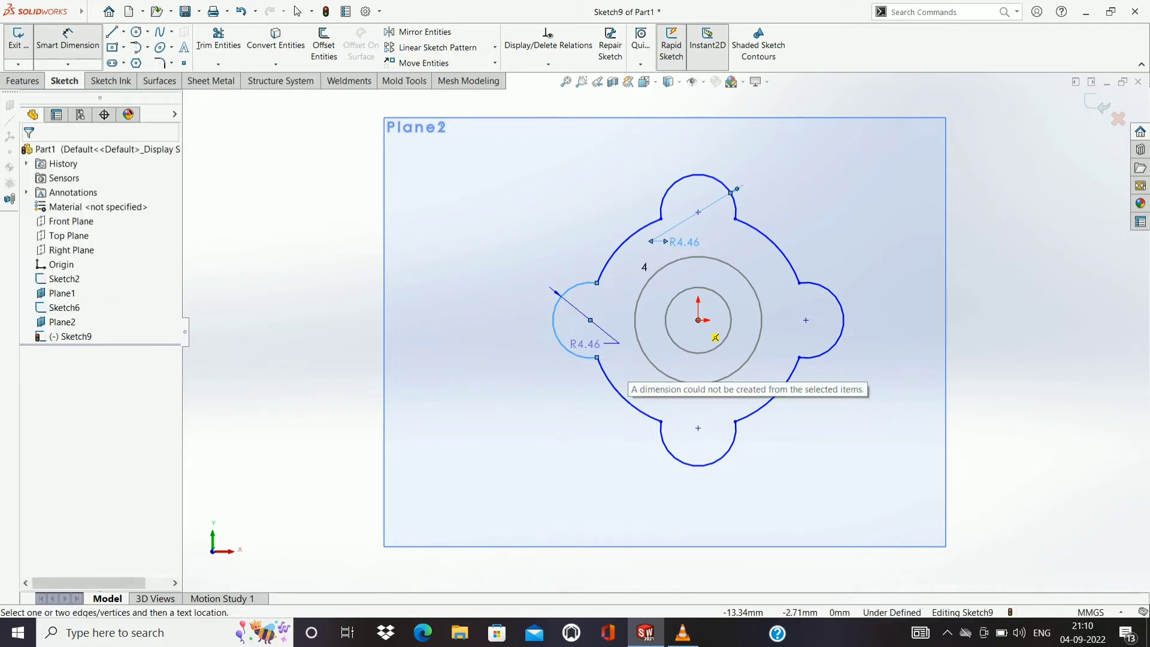
click(577, 344)
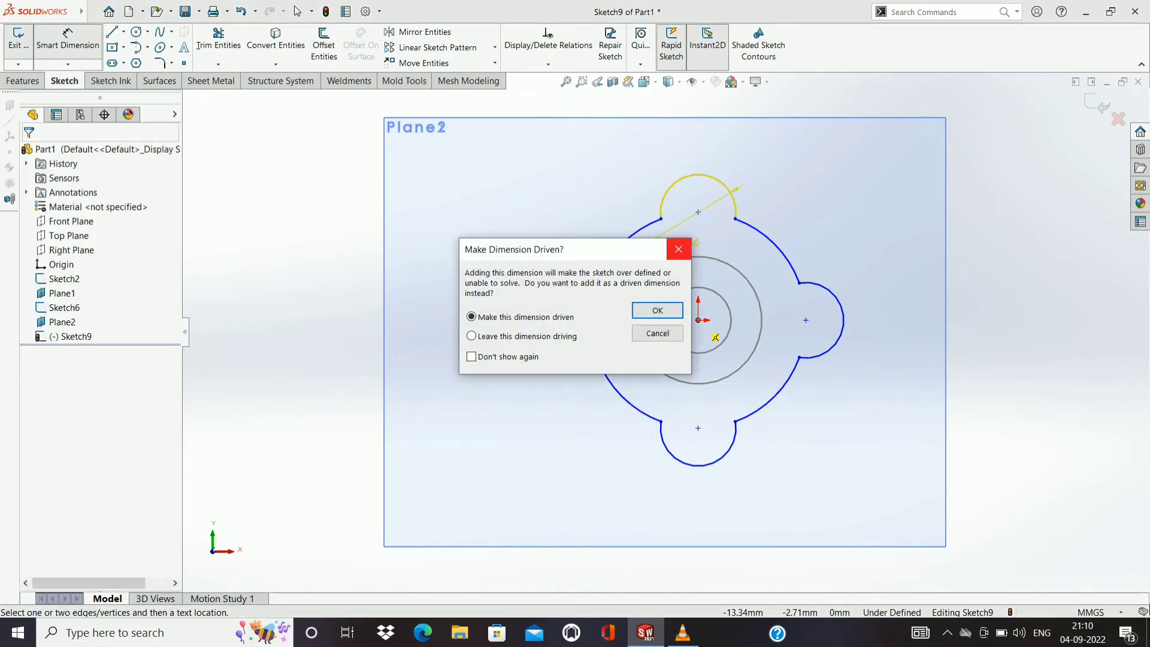
key(Return)
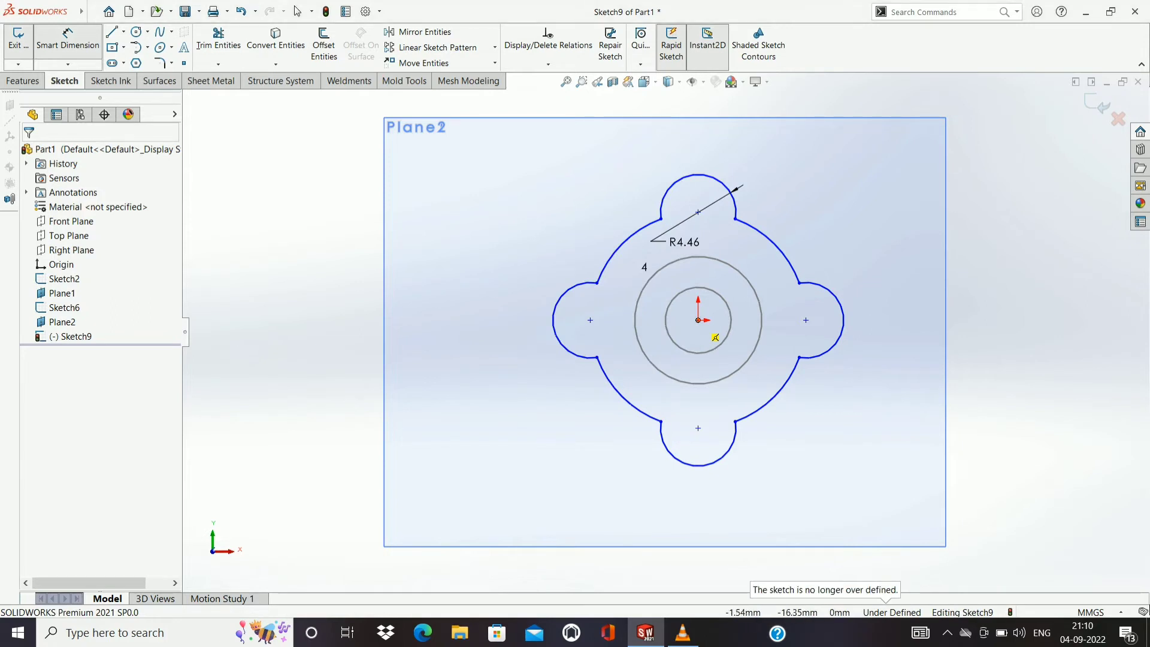
click(683, 464)
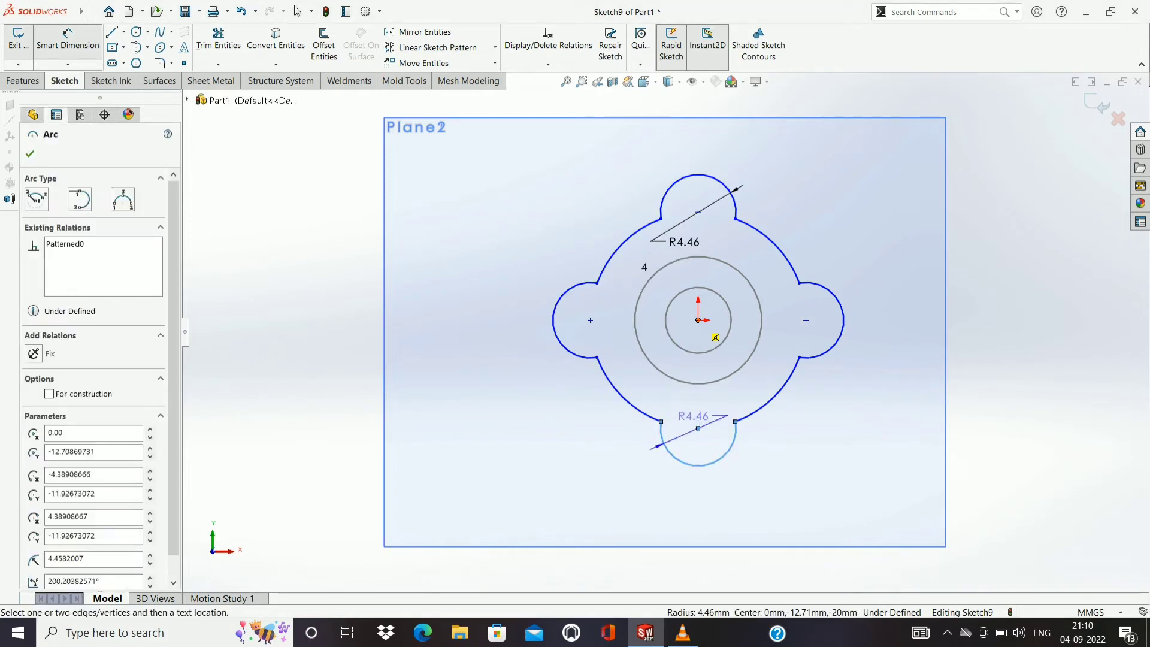
click(694, 418)
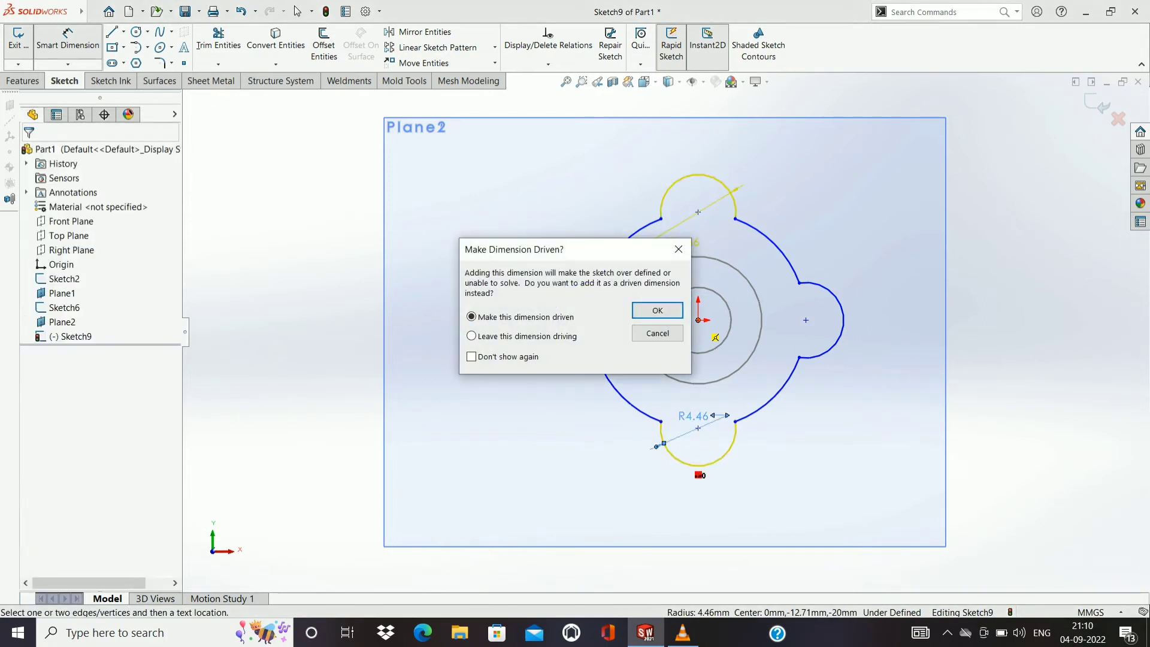
key(Return)
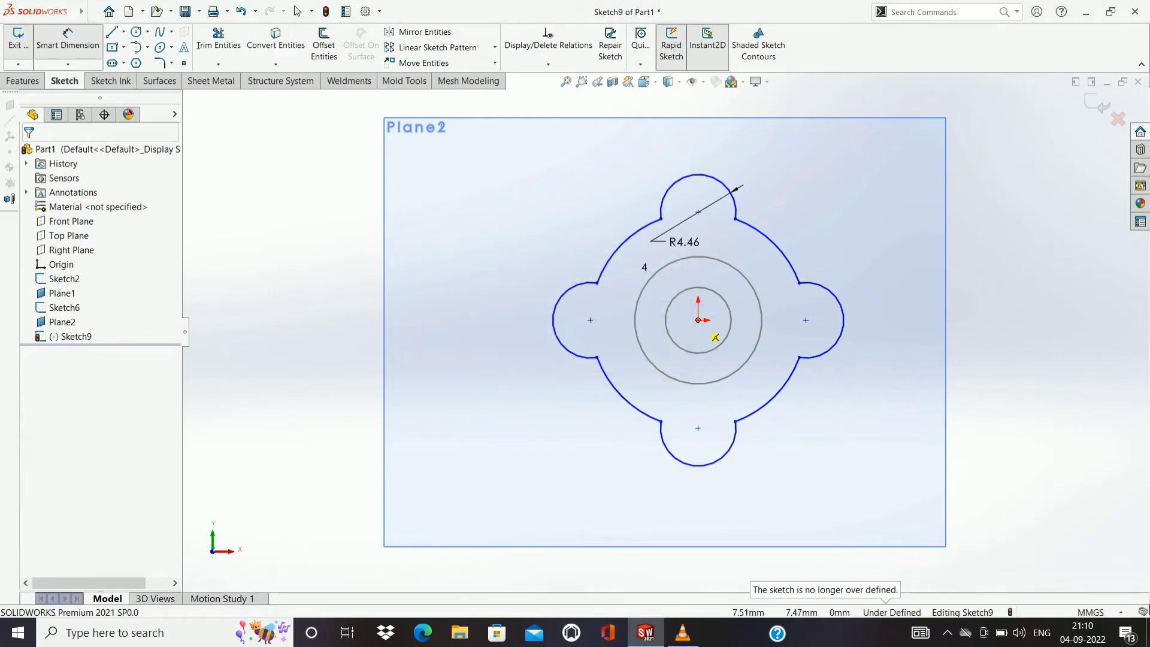
Dimension the outer arc at R12.71 and the top-to-bottom lobe centres 25.42 apart.
click(779, 249)
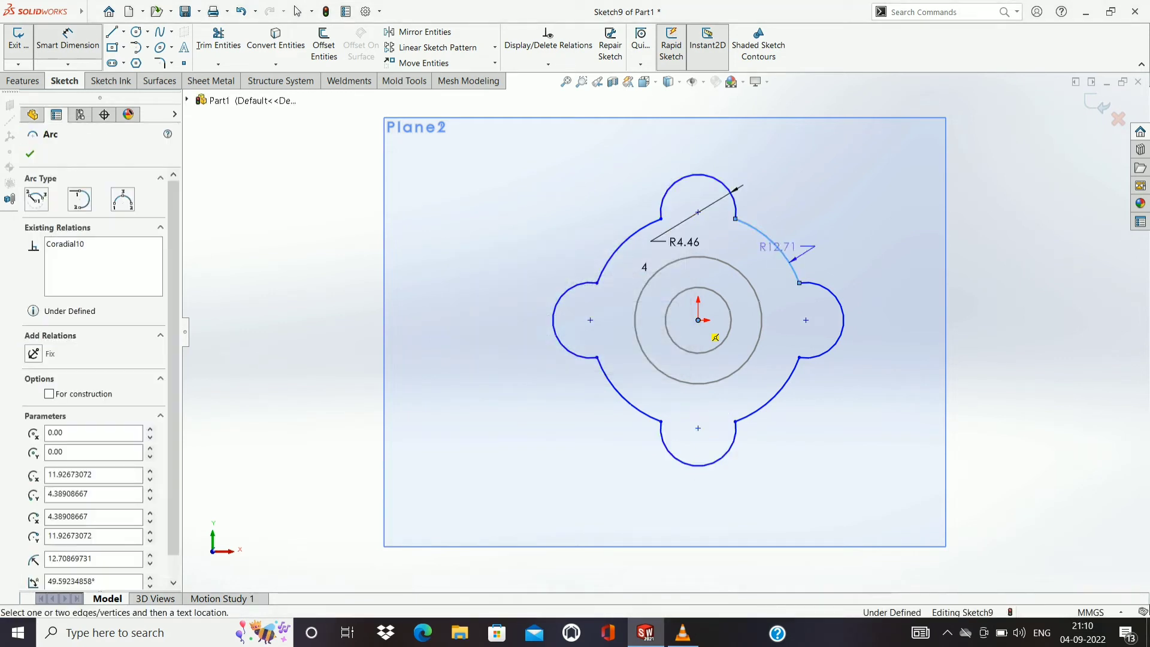
click(752, 270)
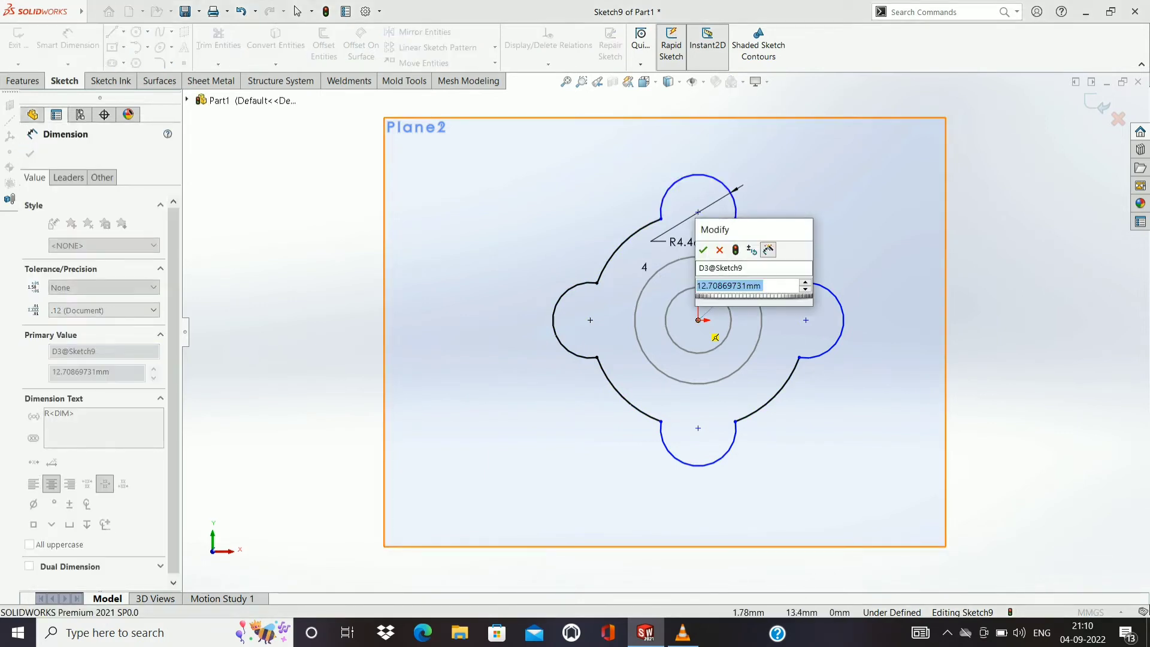
key(Return)
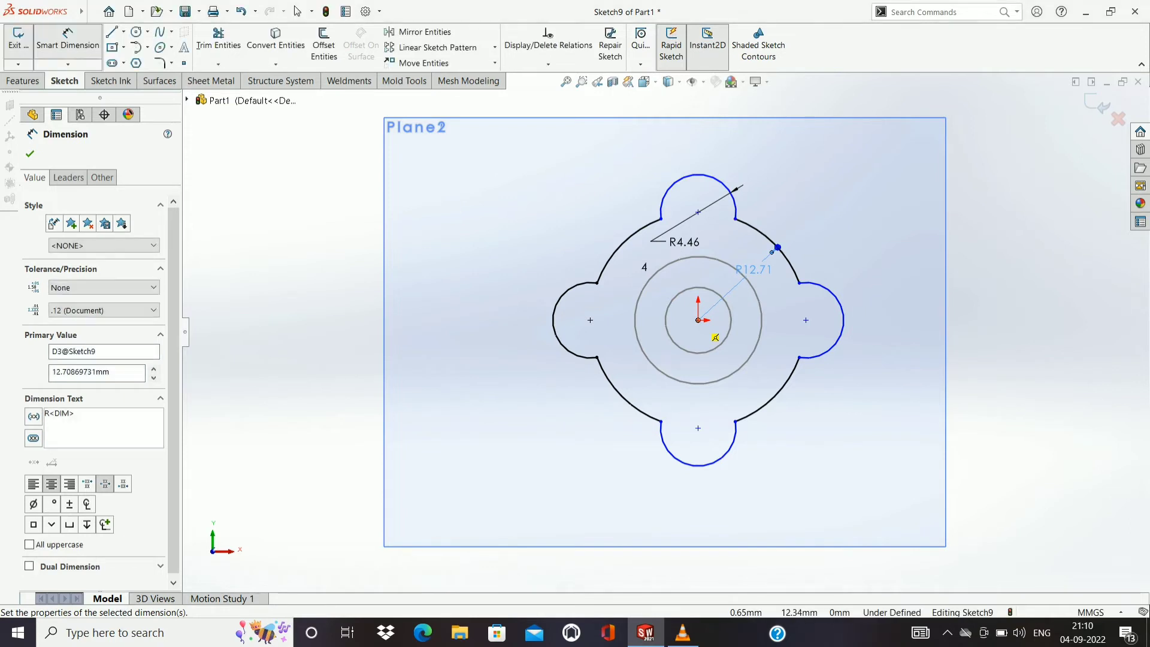
click(698, 212)
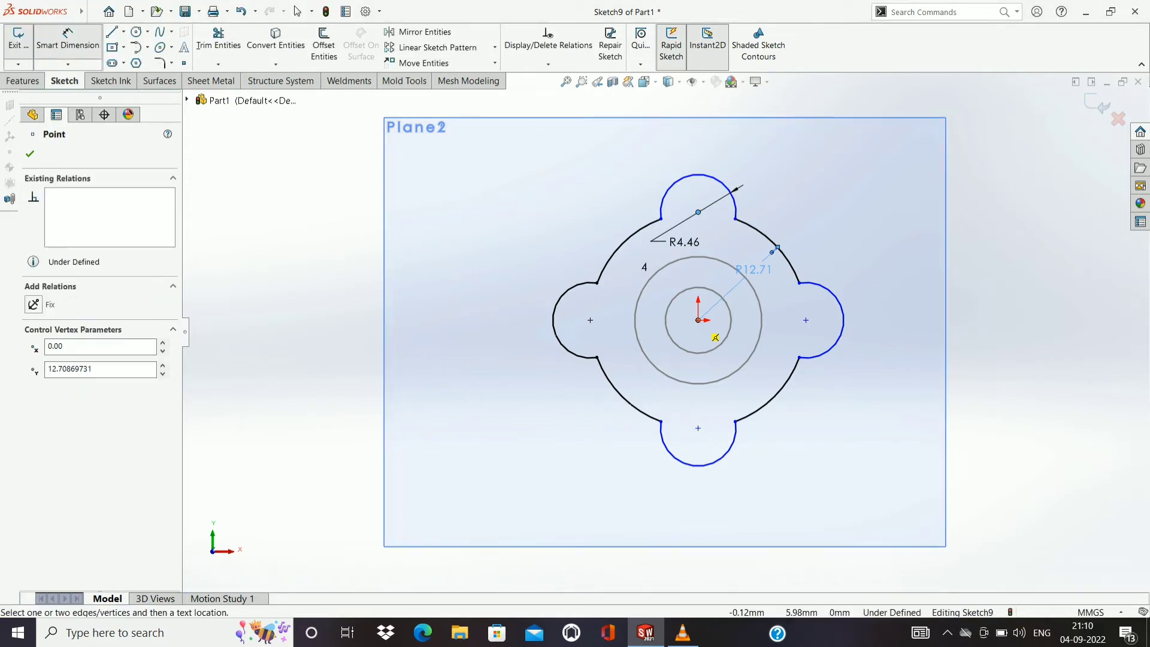
click(697, 428)
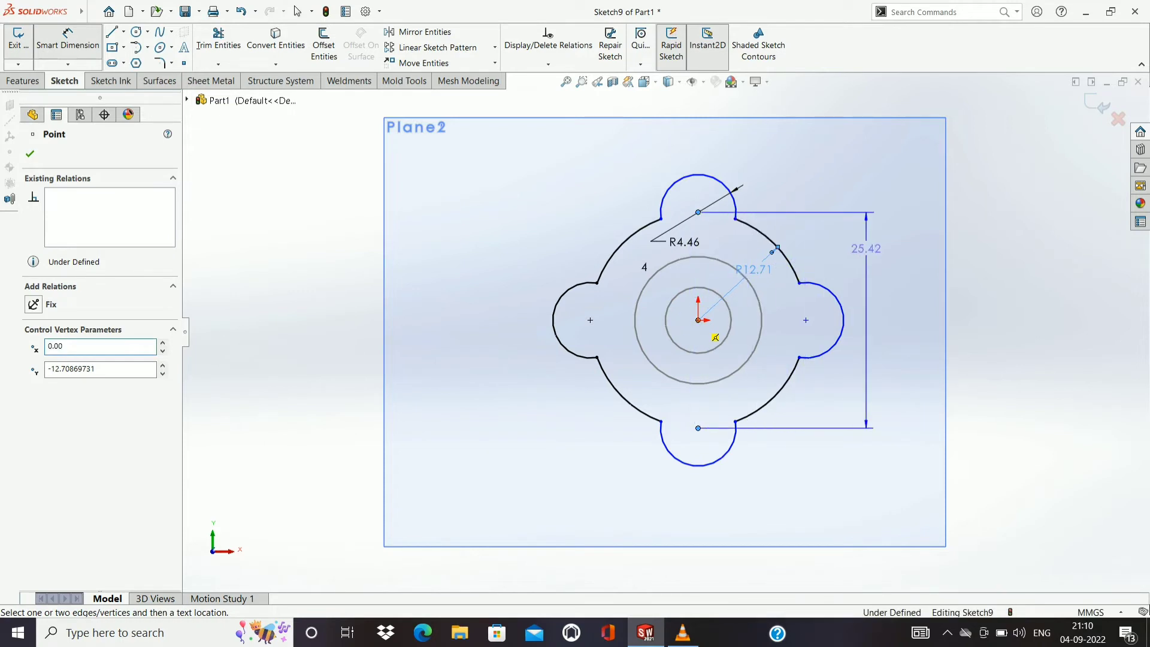
click(866, 248)
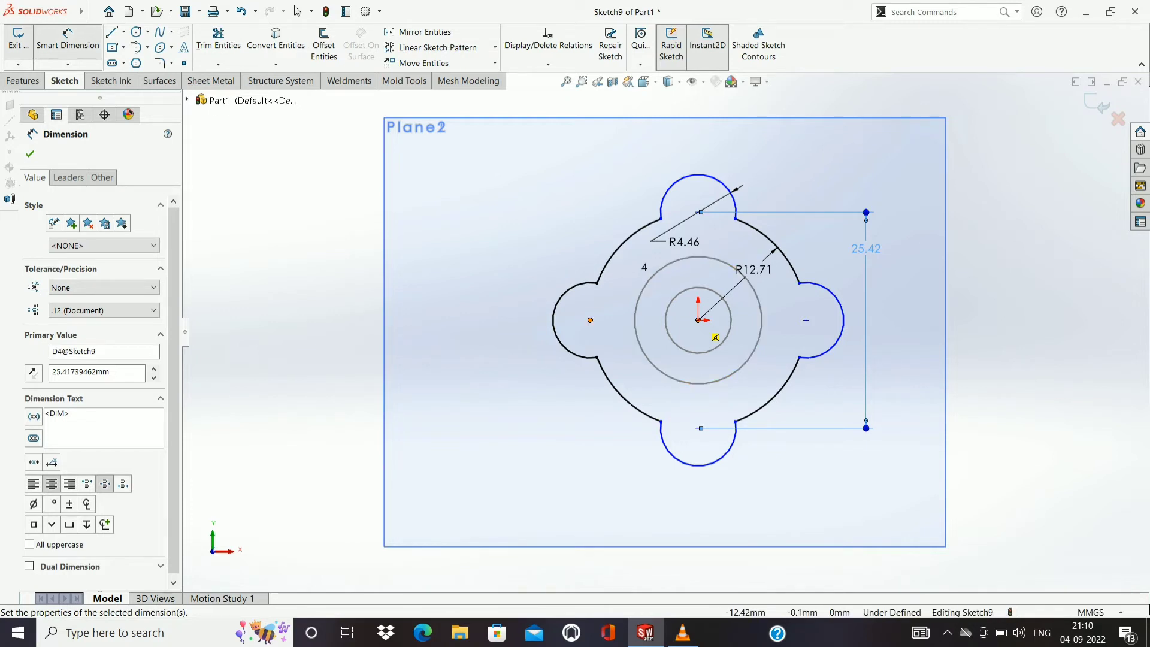
Cancel redundant dimensions between the side lobe centres and on the bottom lobe, then stop dimensioning.
click(590, 320)
click(805, 320)
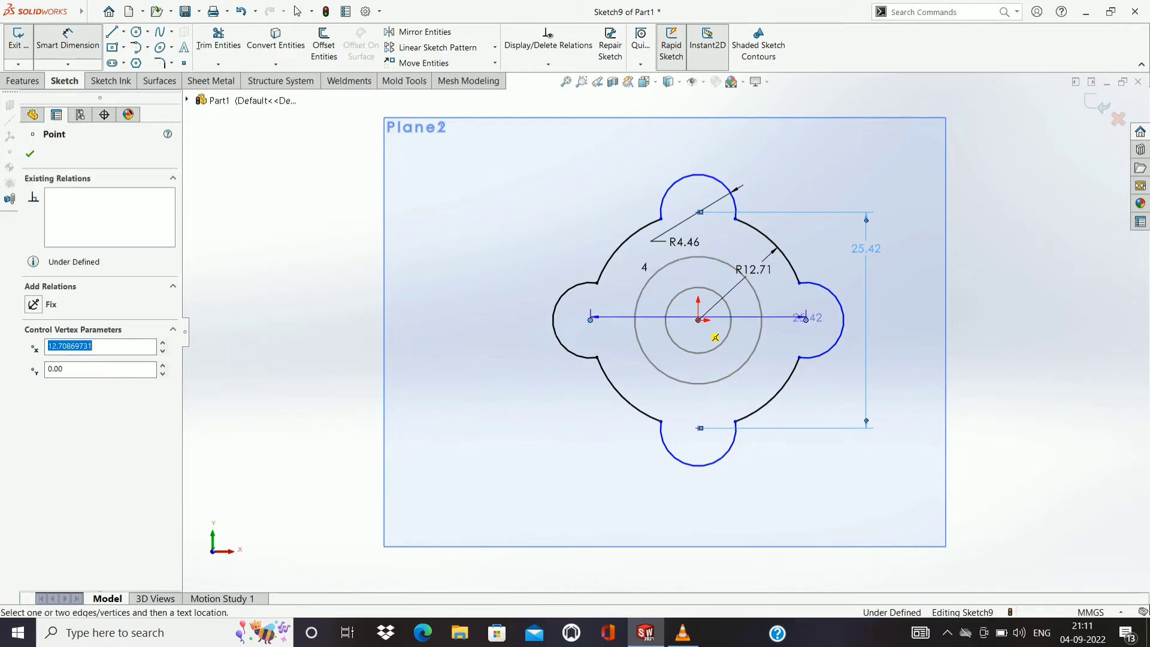
click(800, 129)
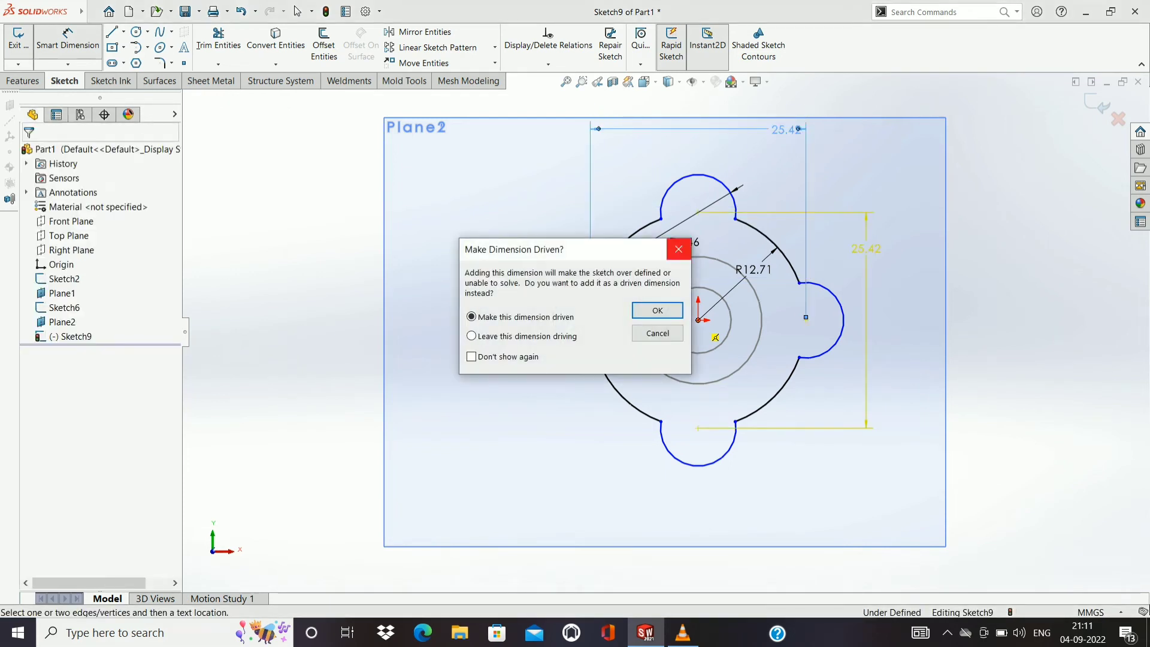
click(679, 248)
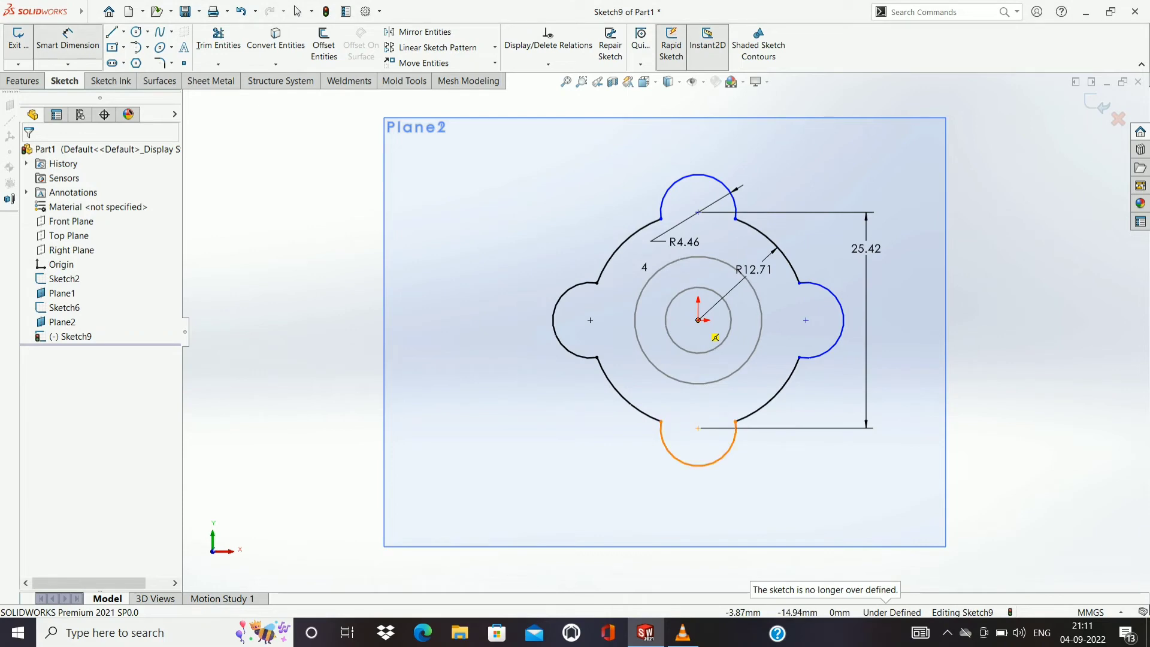
click(695, 465)
click(722, 406)
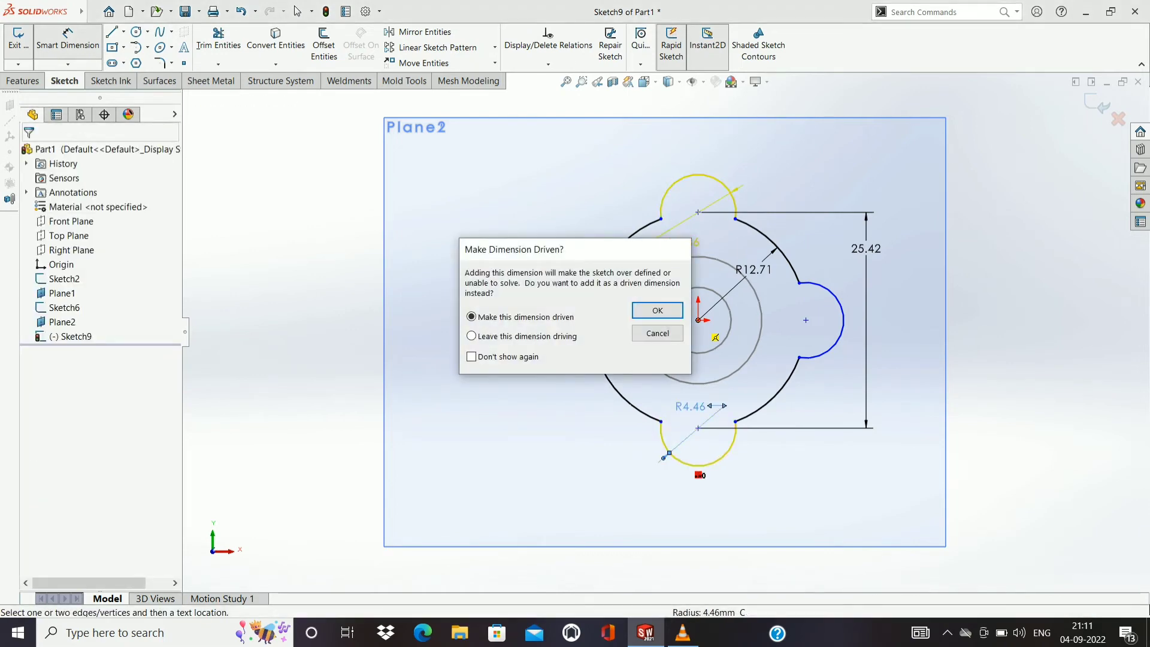
click(679, 248)
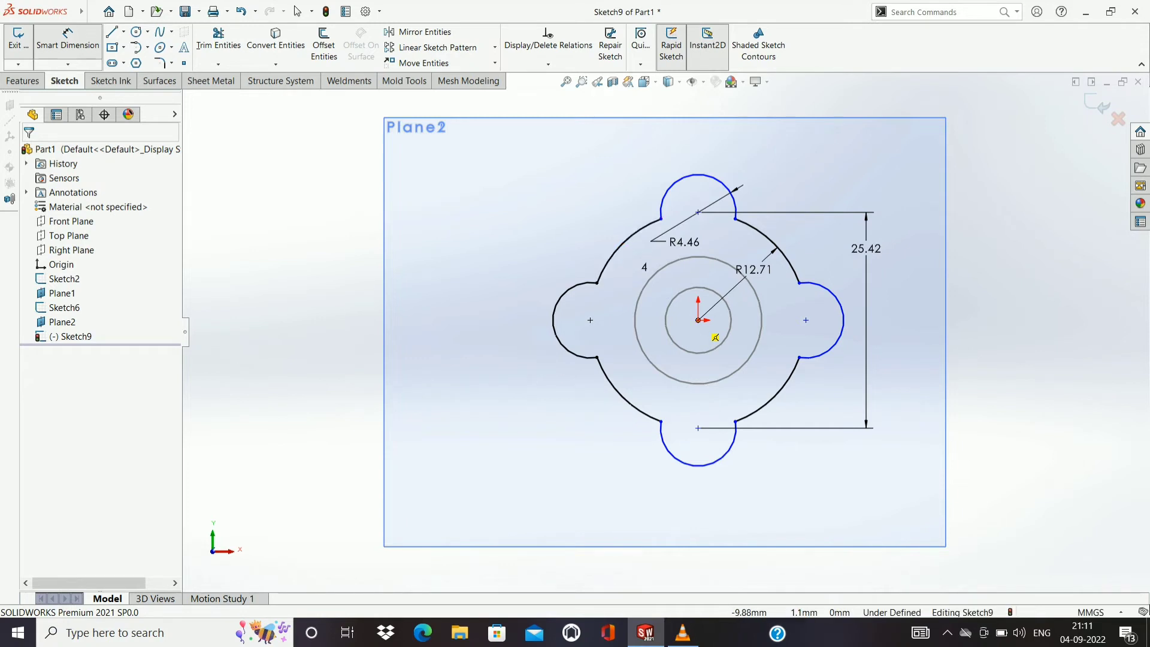
key(Escape)
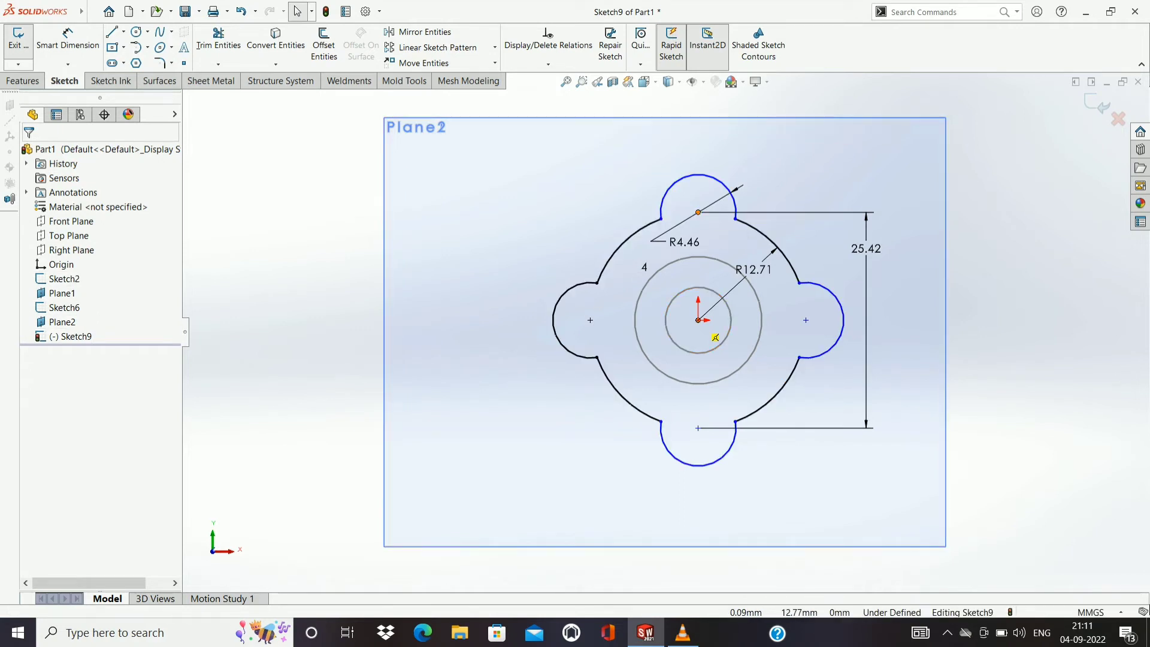
Try a vertical relation on the top lobe, sketch centre and bottom lobe points, then undo it.
click(698, 212)
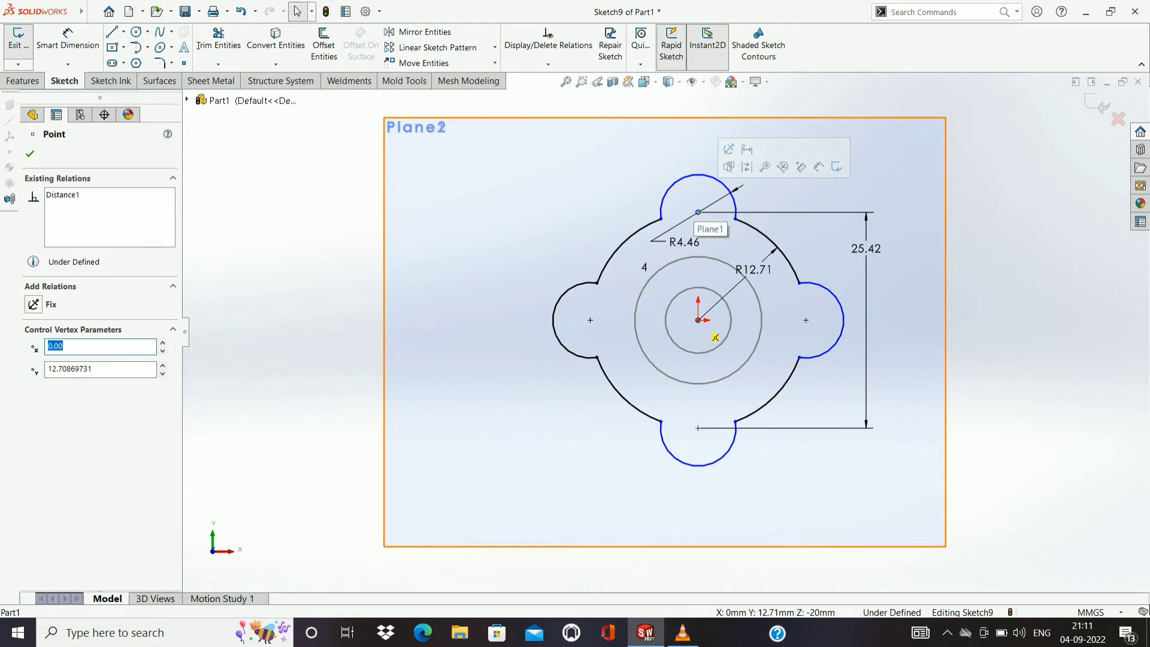
click(698, 320)
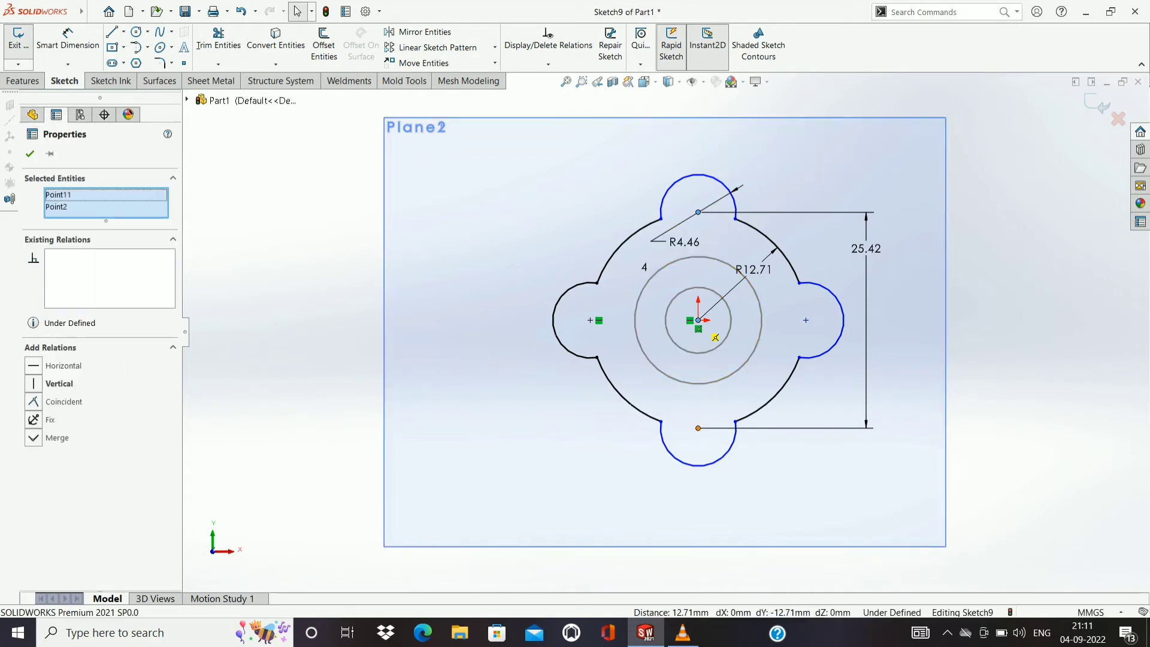
ctrl+click(697, 428)
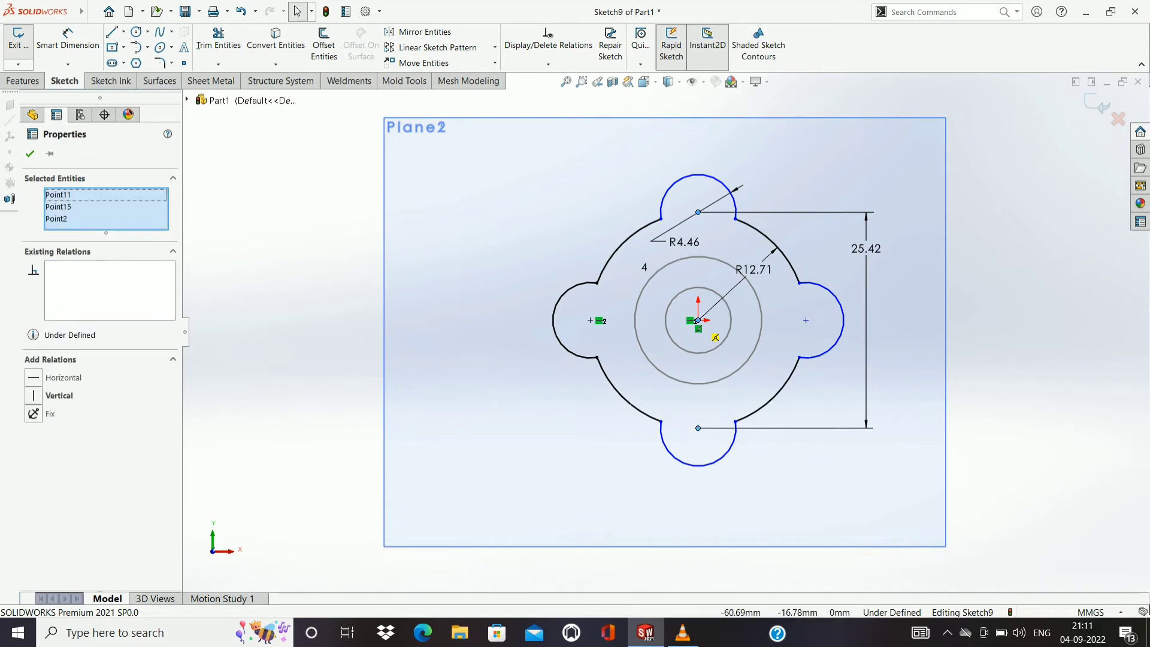
click(33, 395)
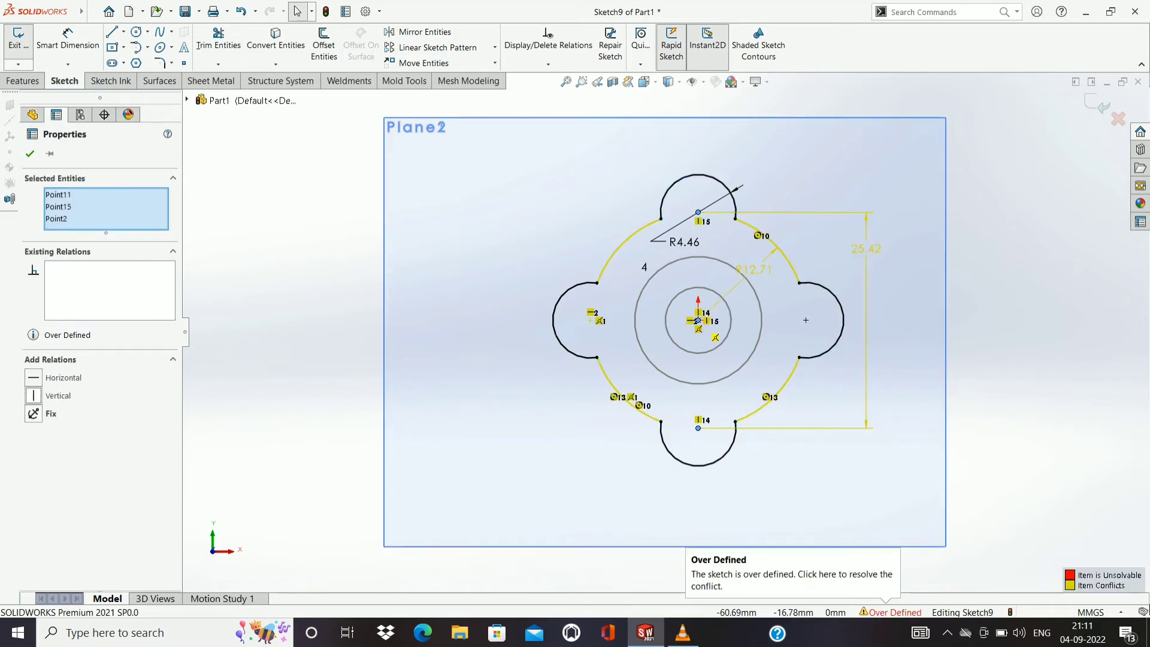
key(ctrl+z)
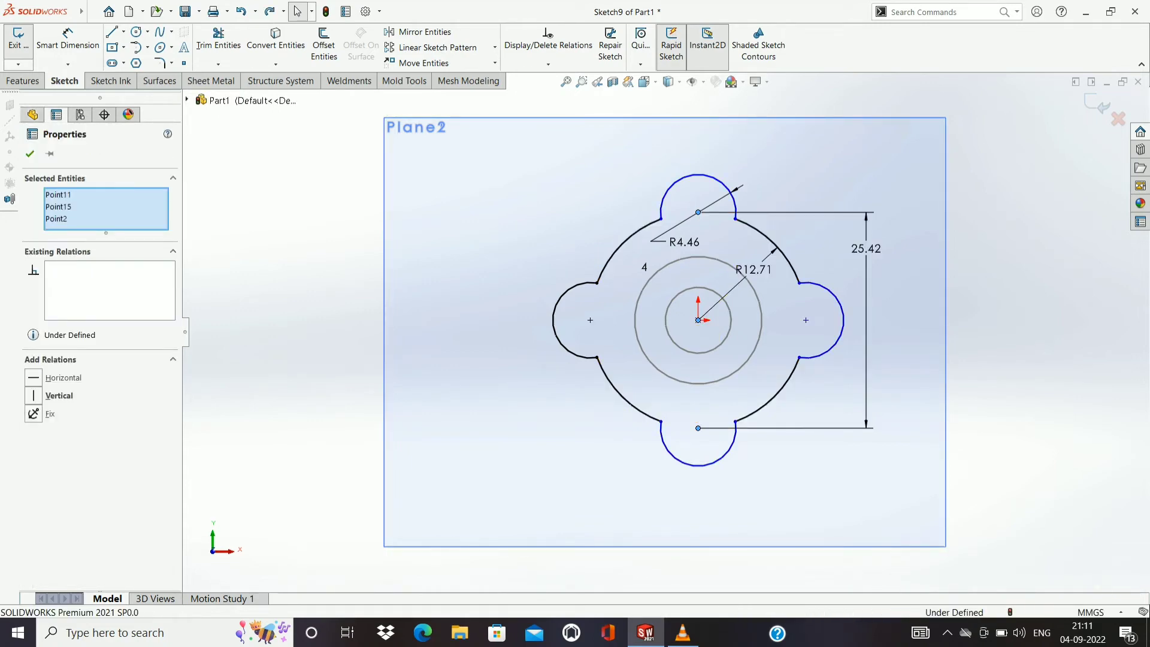
key(Escape)
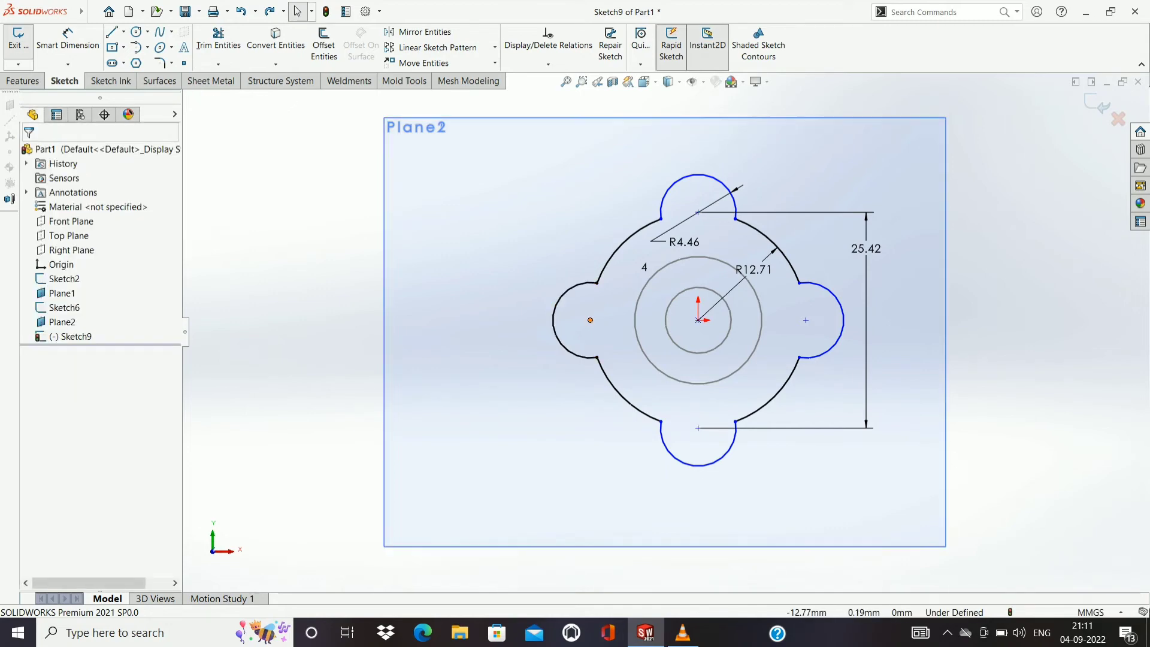
Make the left lobe, sketch centre and right lobe points horizontal, fully defining Sketch9.
click(590, 320)
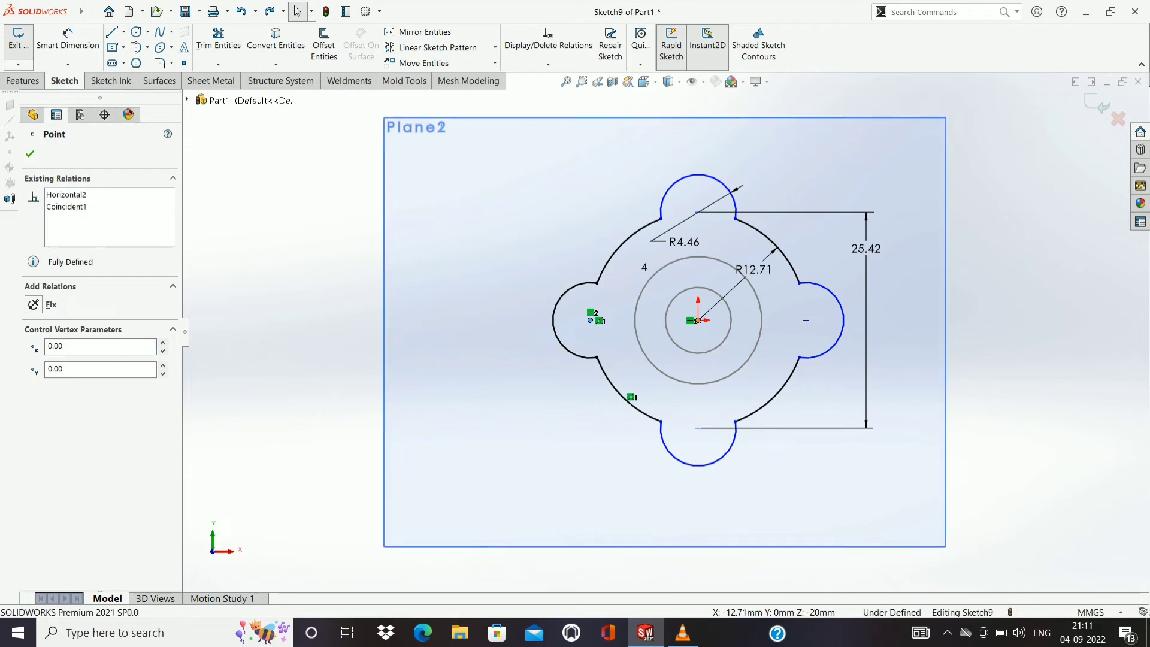
ctrl+click(698, 320)
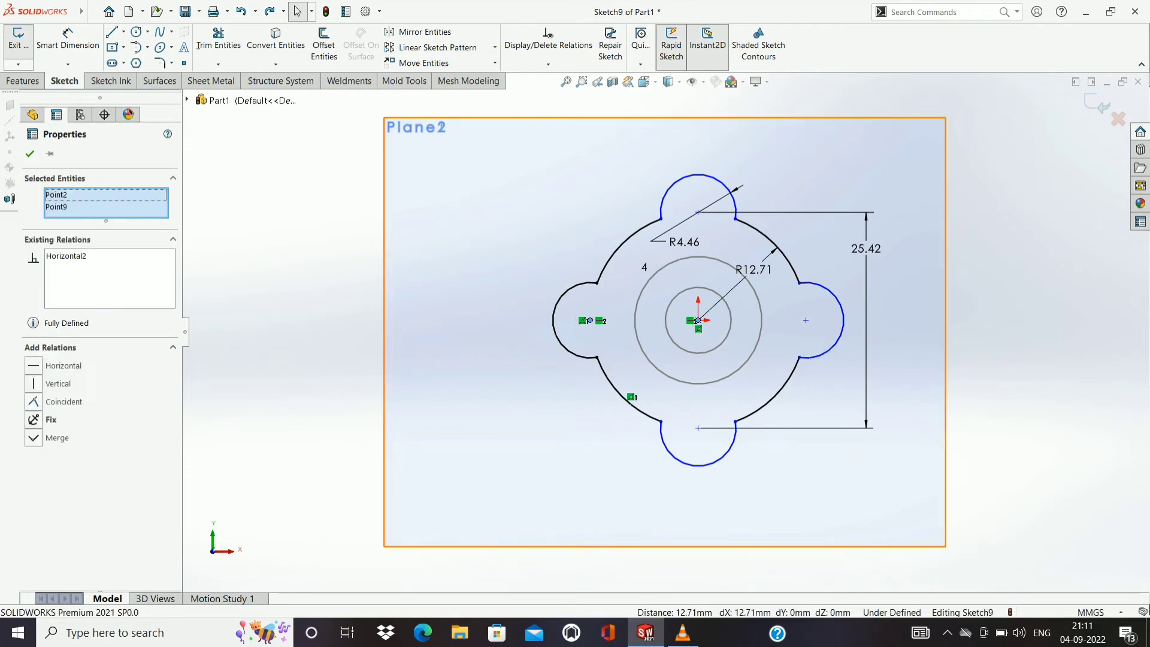
click(805, 319)
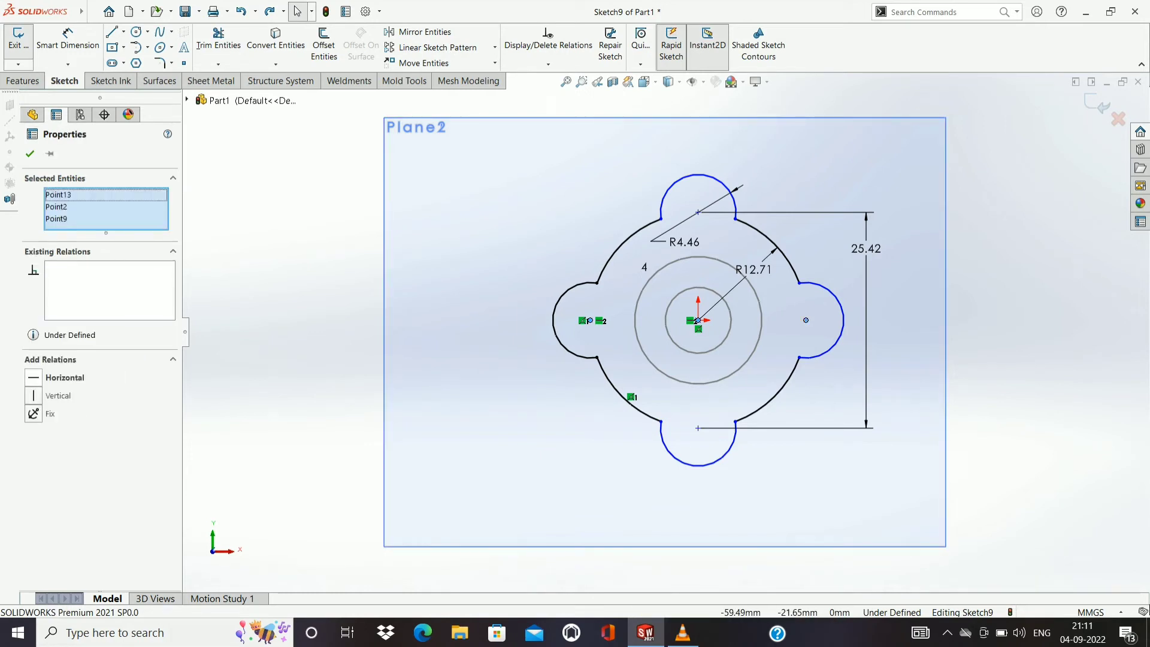
click(64, 378)
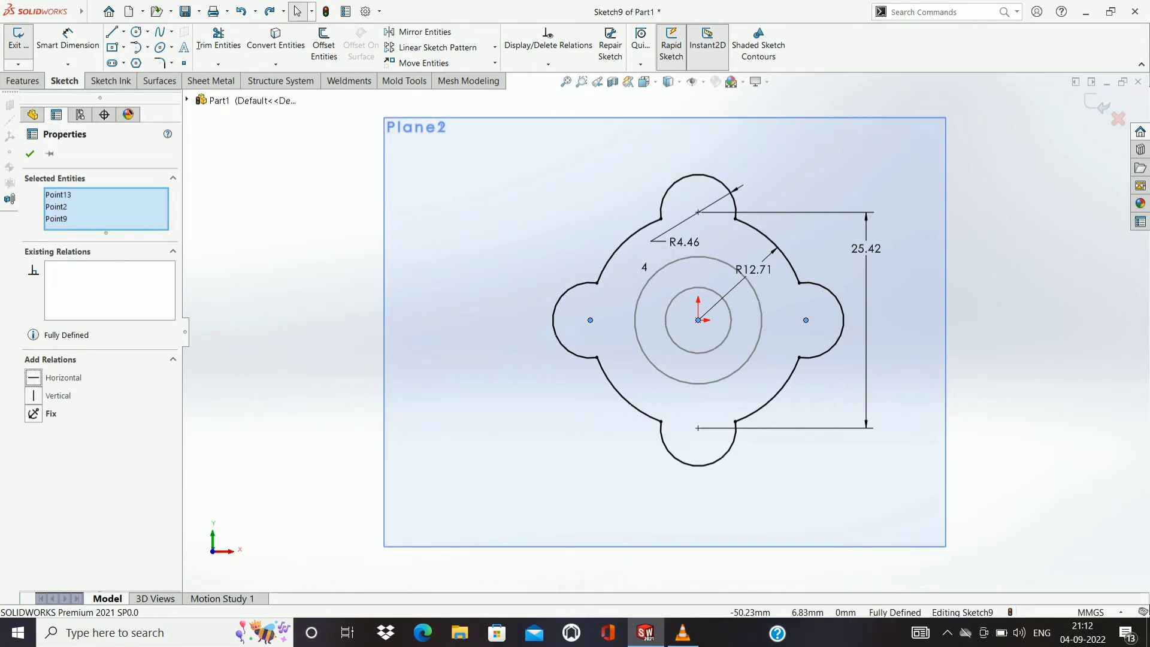
click(29, 153)
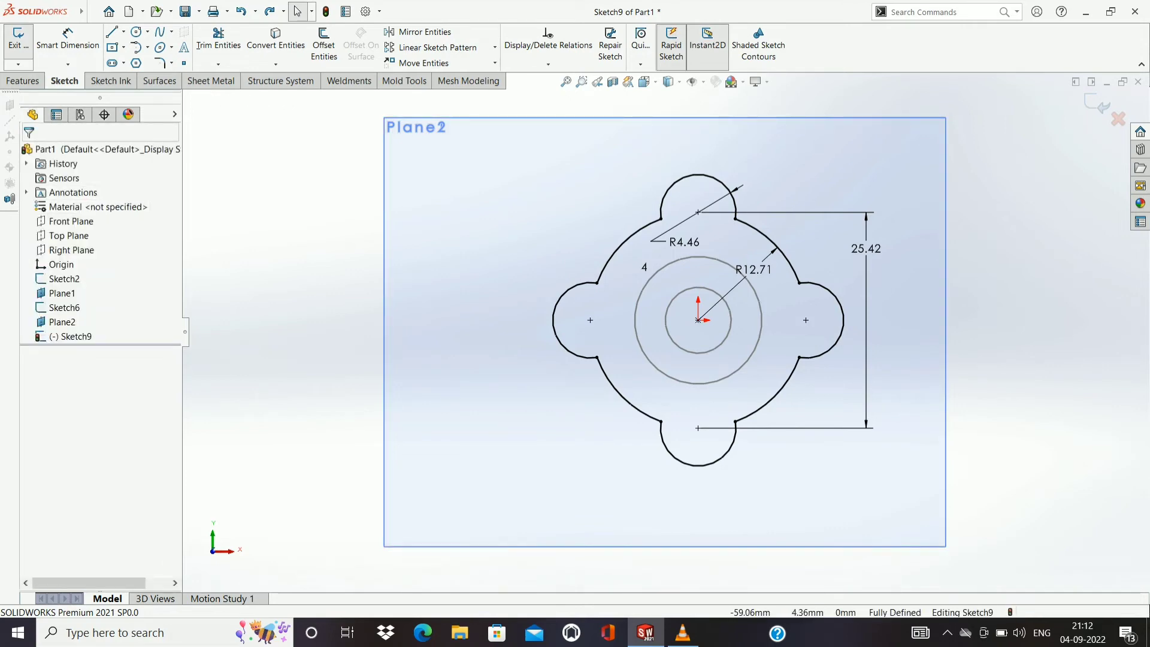
Zoom out to show Plane1 and Plane2, select Plane2, and exit Sketch9.
mouse_move(659, 360)
middle_down()
mouse_move(823, 367)
mouse_move(707, 357)
middle_up()
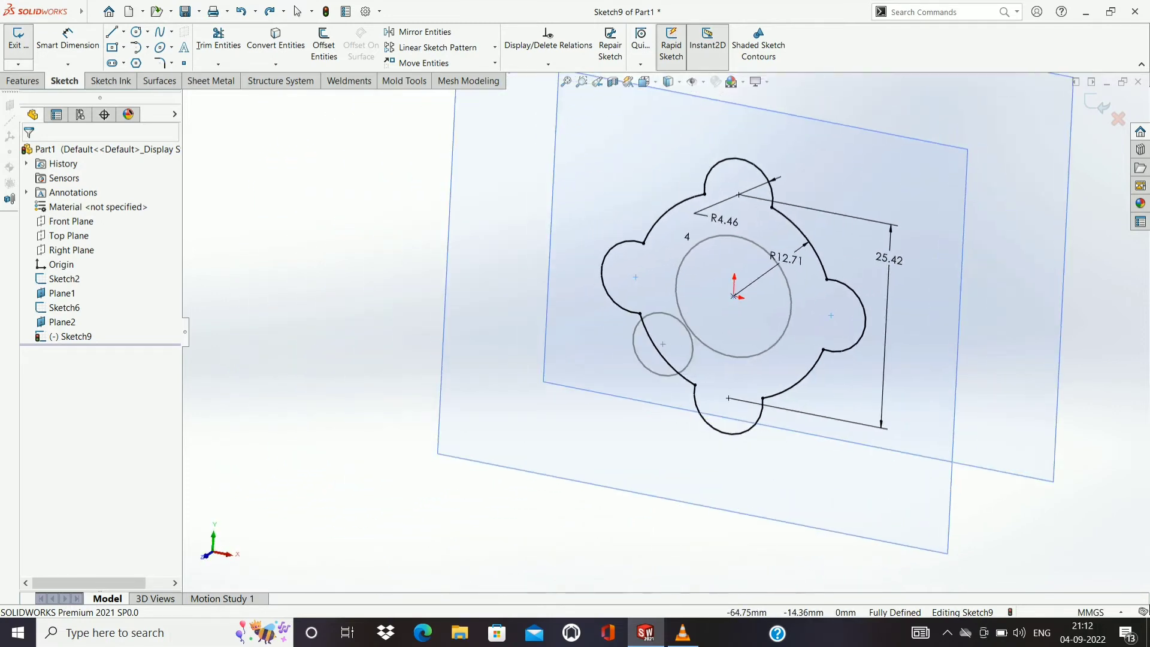
scroll(528, 429, up, 2)
scroll(528, 429, up, 2)
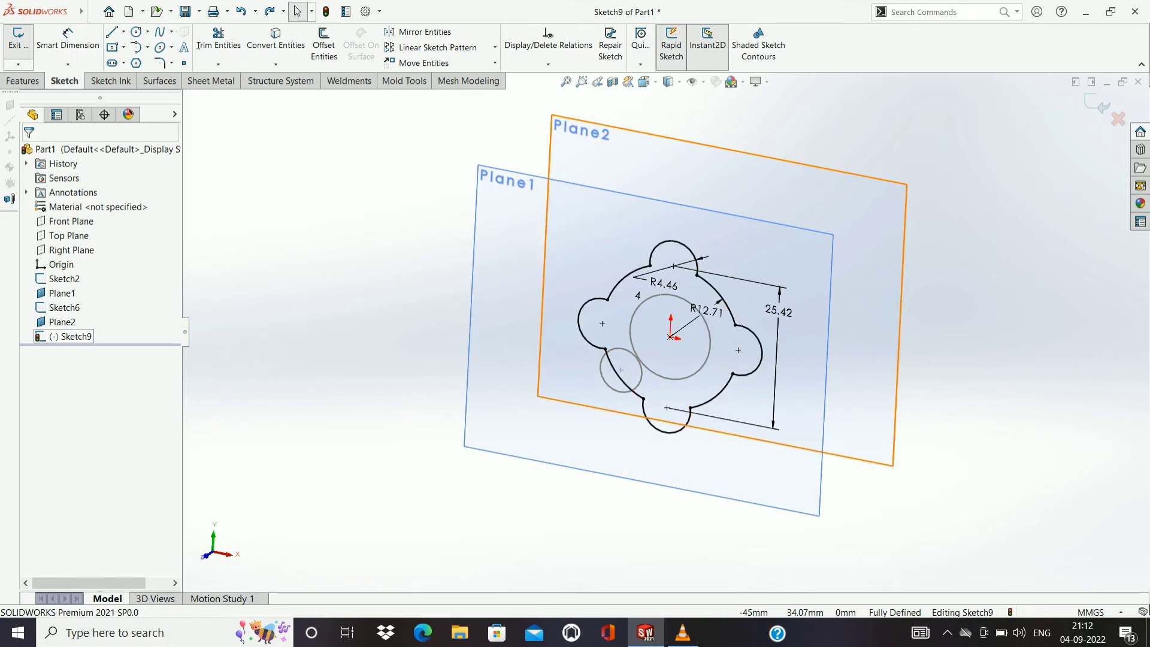
click(62, 321)
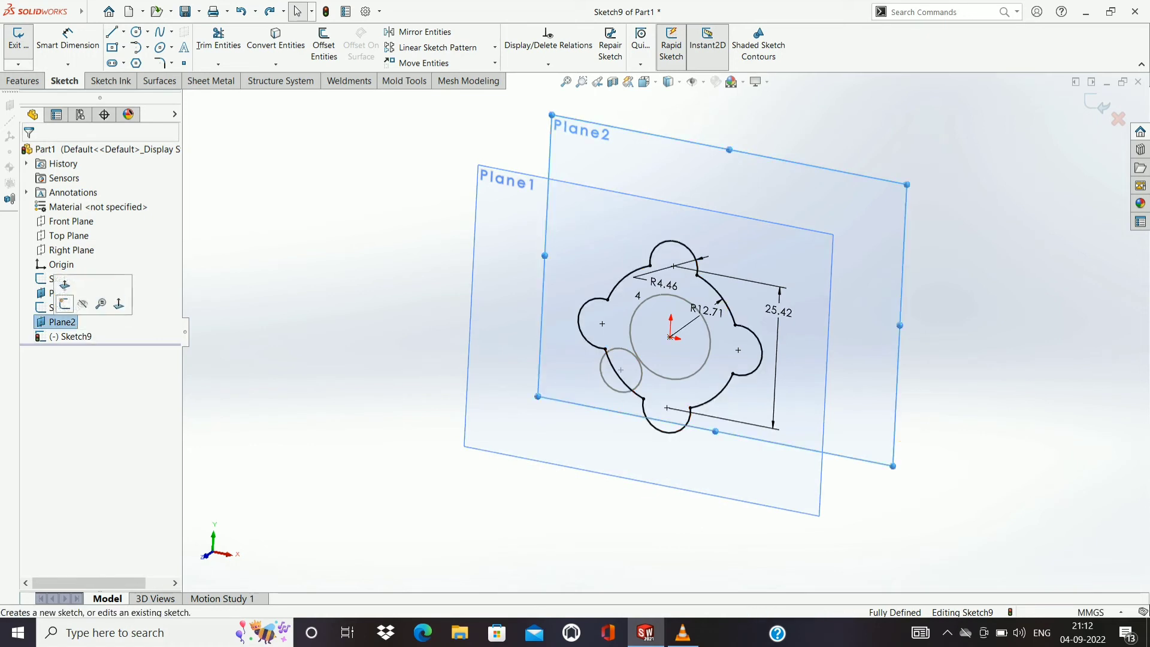
click(65, 304)
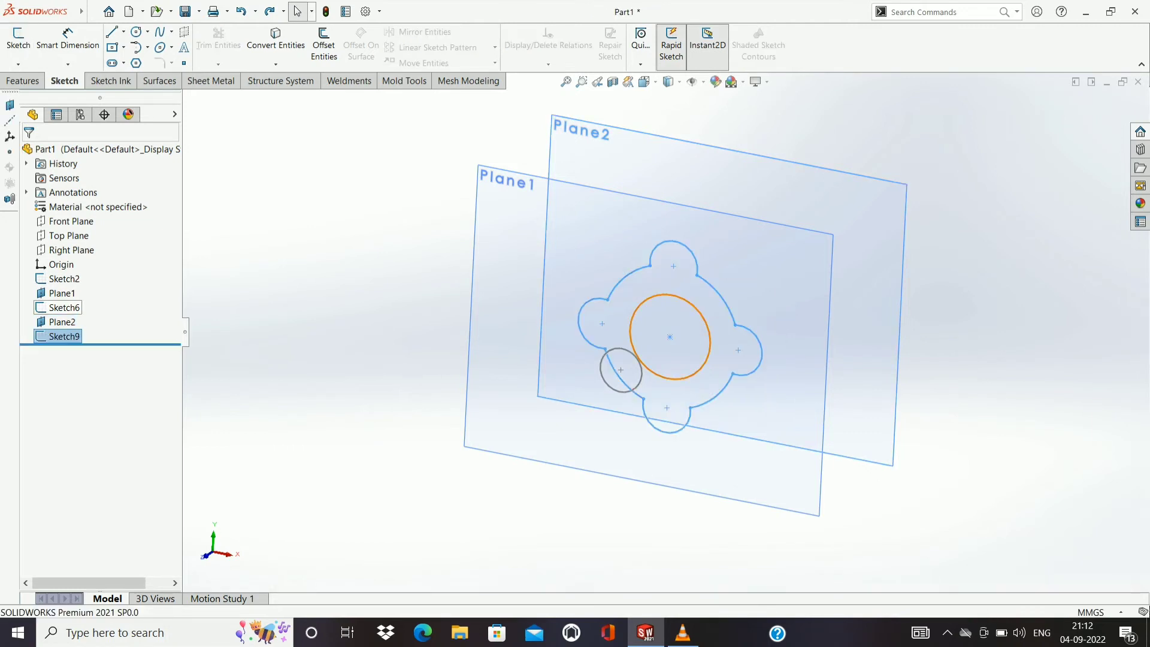
Discard the empty Sketch10 started on Plane2 and choose the Front Plane for a circle sketch.
click(62, 321)
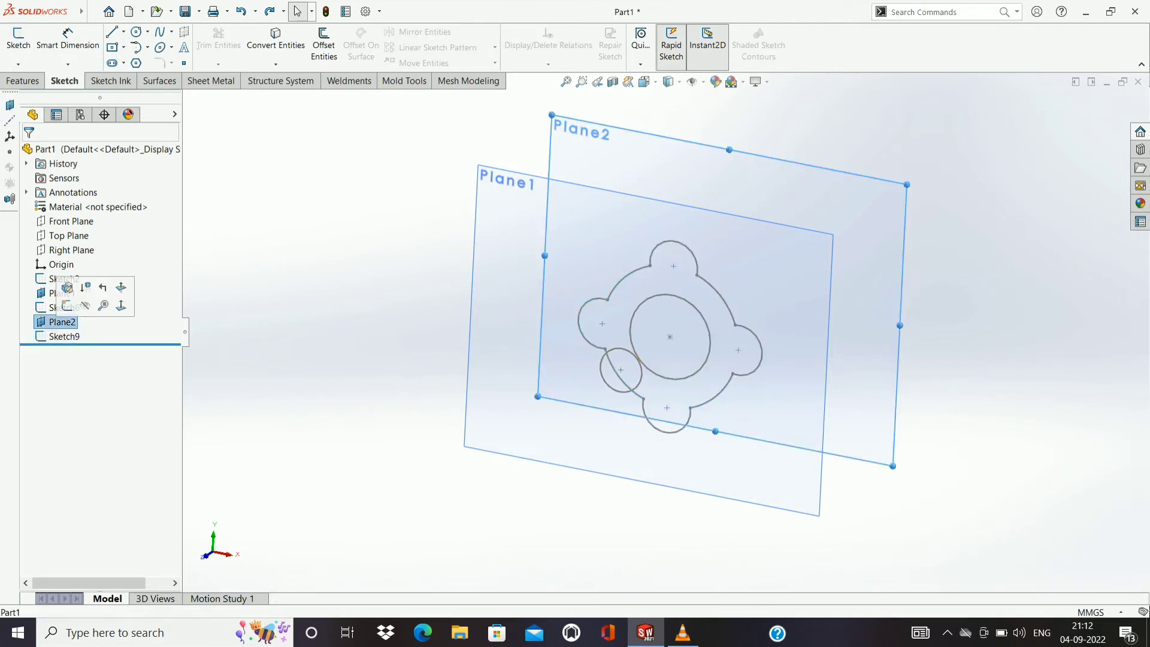
click(66, 290)
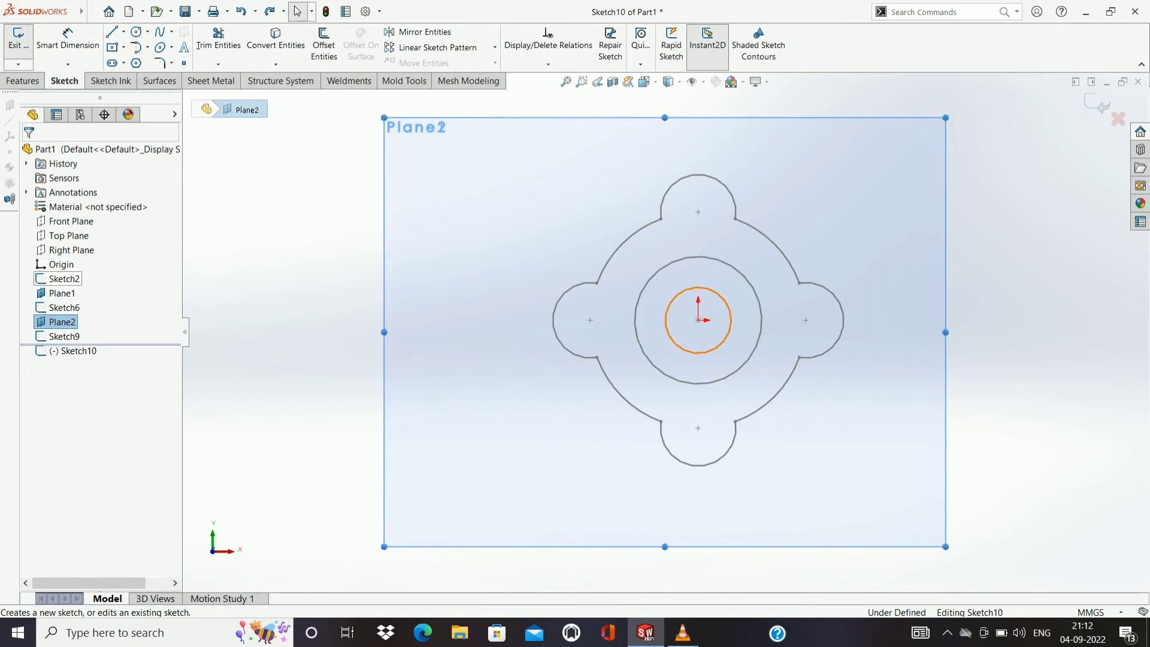
click(63, 293)
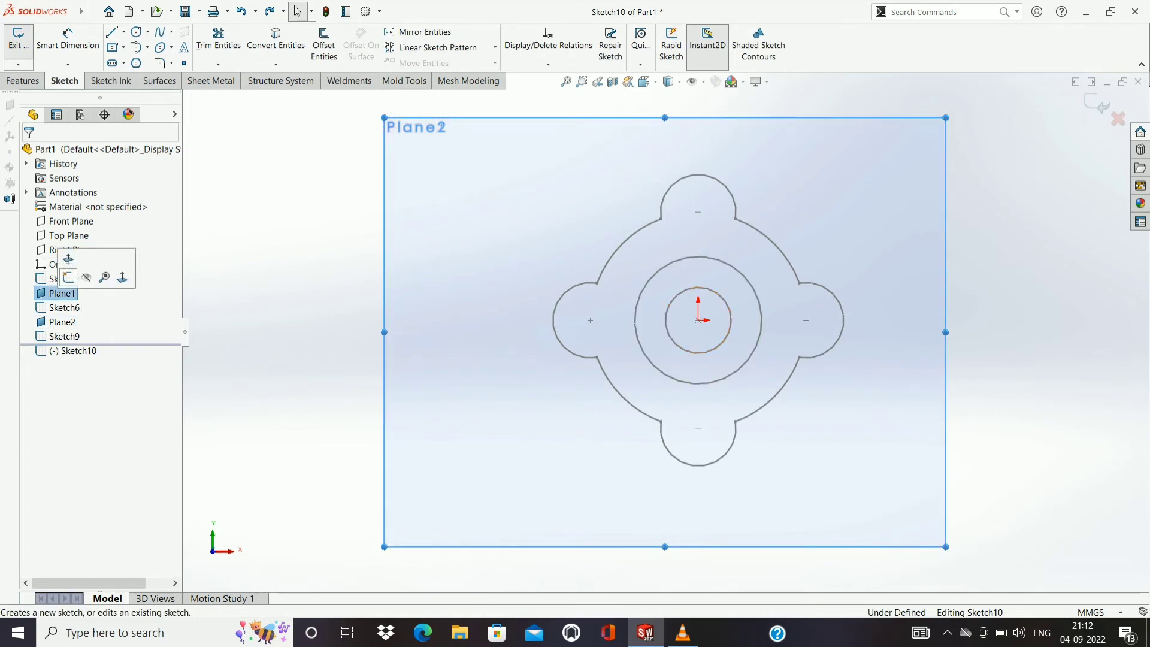
click(68, 277)
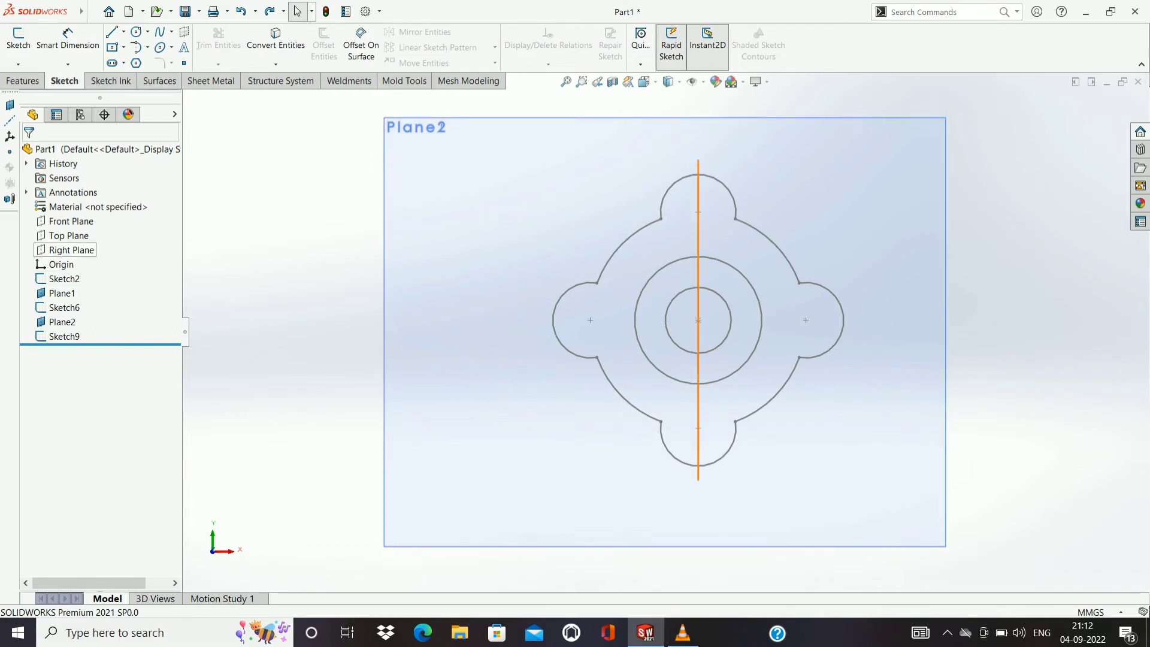
right_click(68, 221)
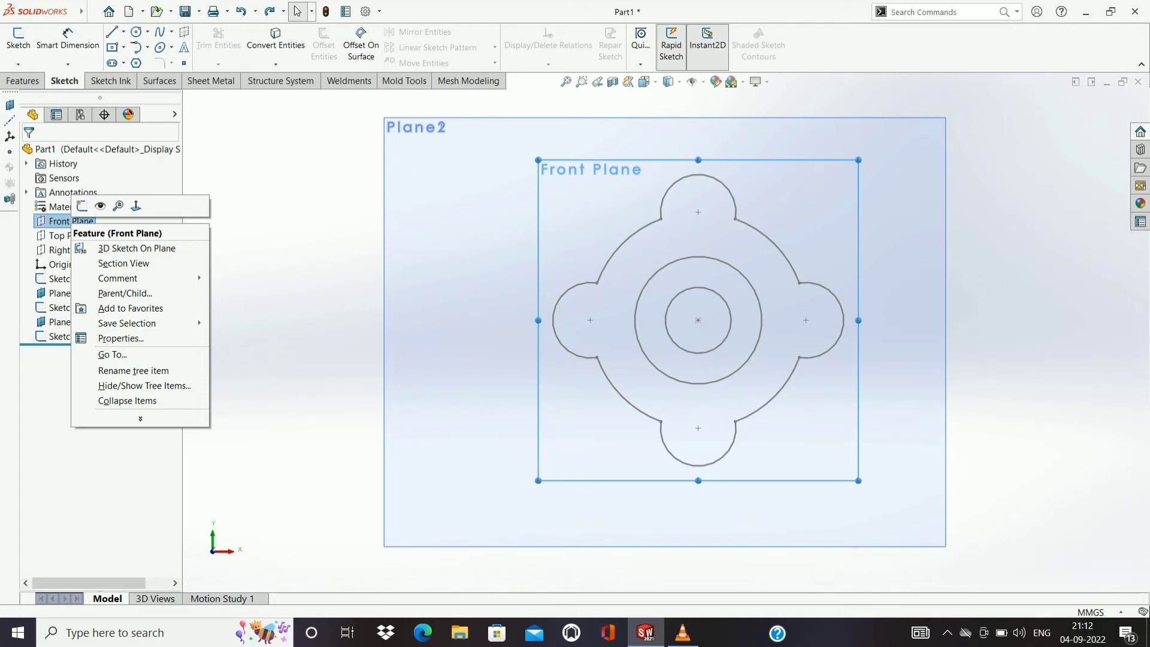
click(147, 31)
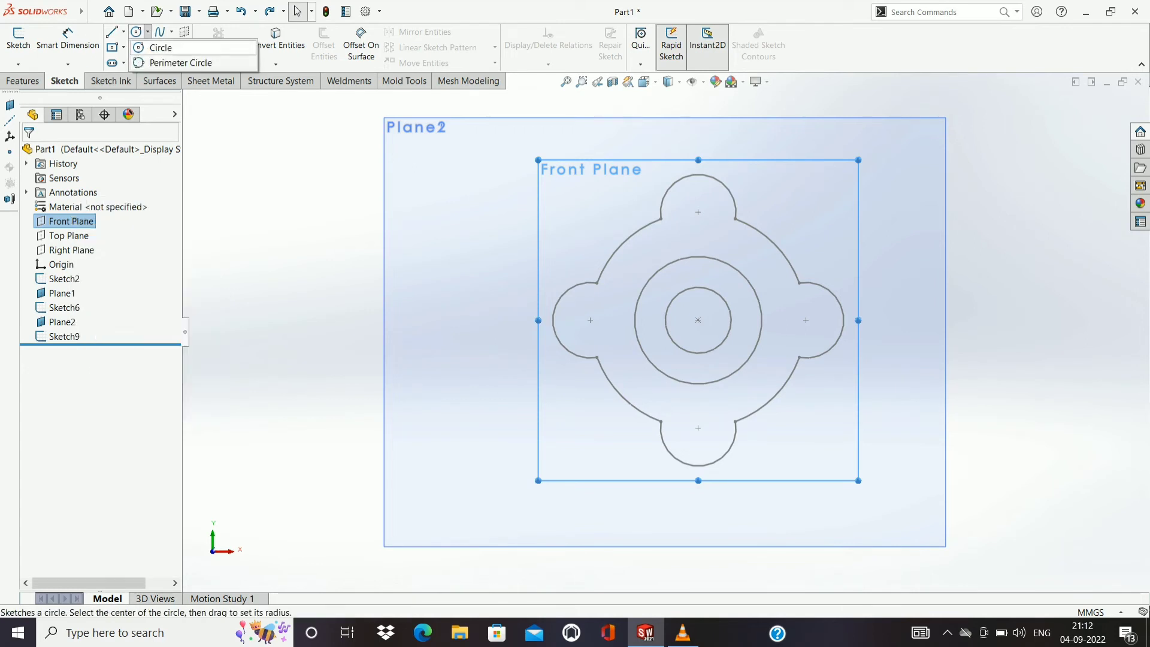
Draw a circle centred on the origin on the Front Plane with radius about 20.72.
click(150, 48)
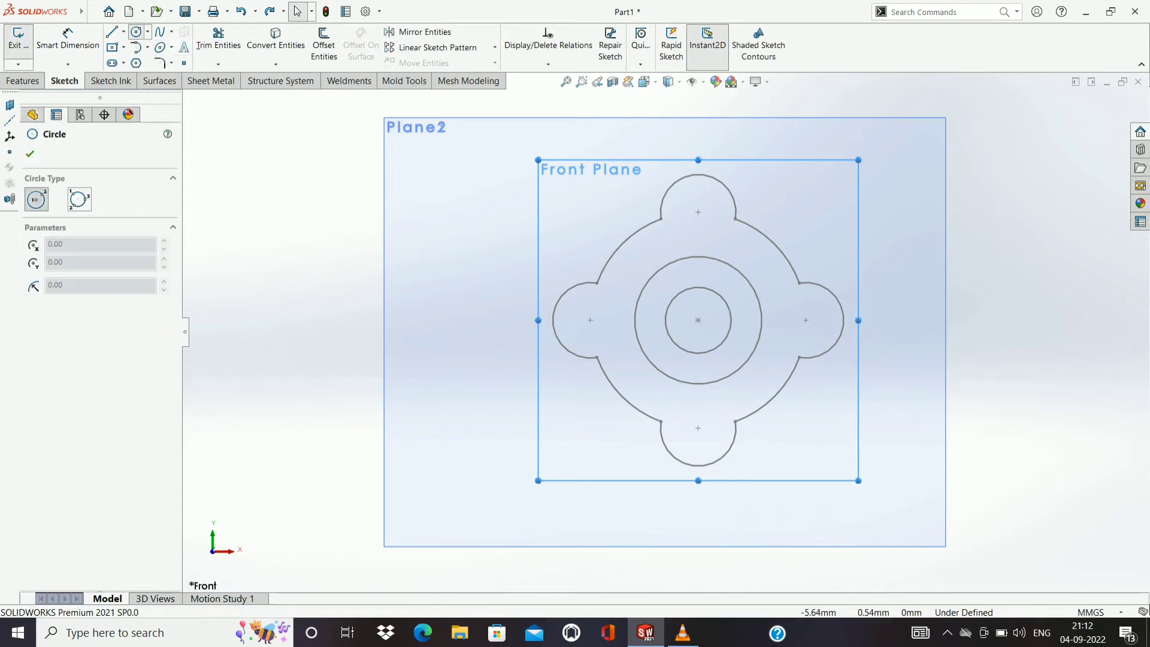
click(698, 320)
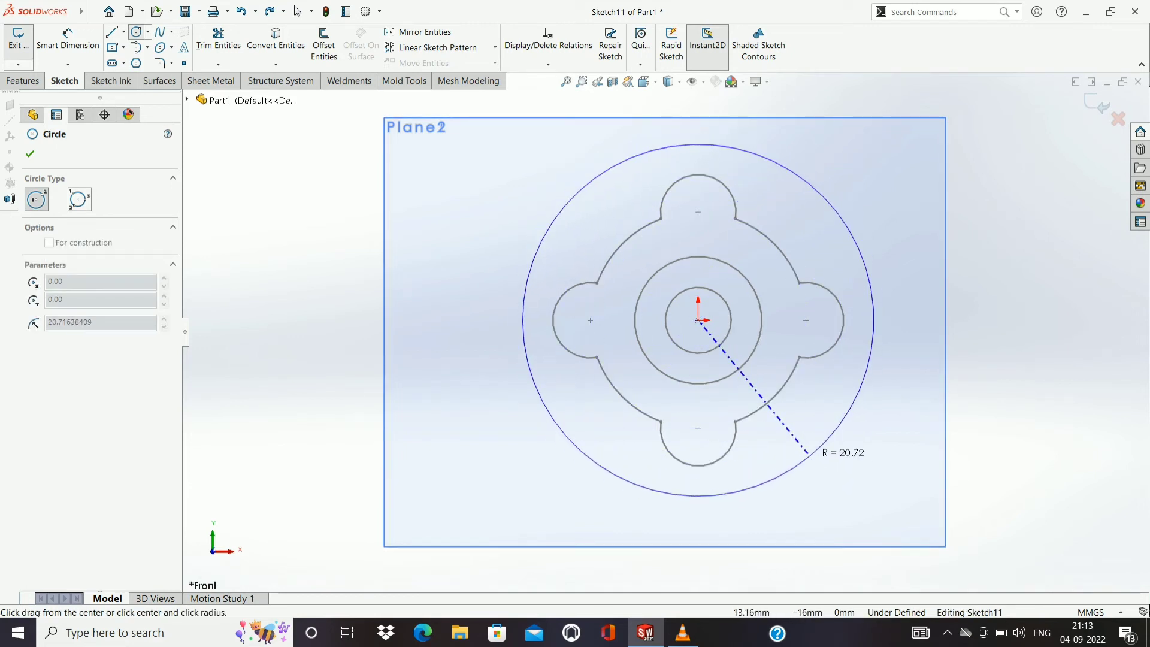
click(808, 453)
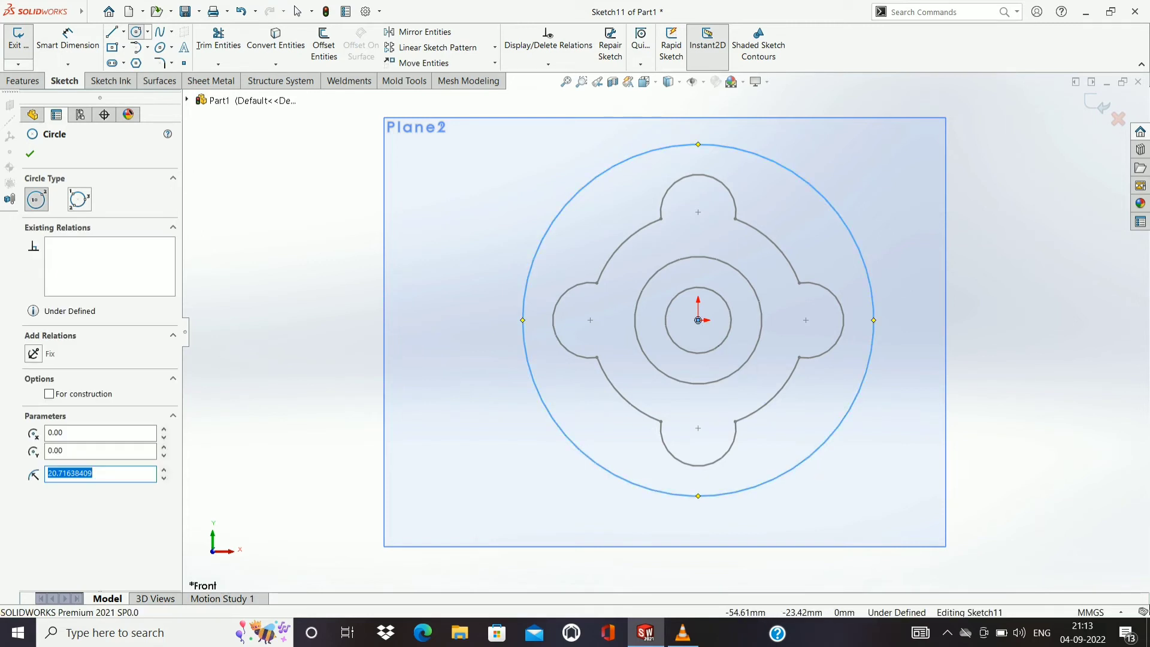
click(30, 154)
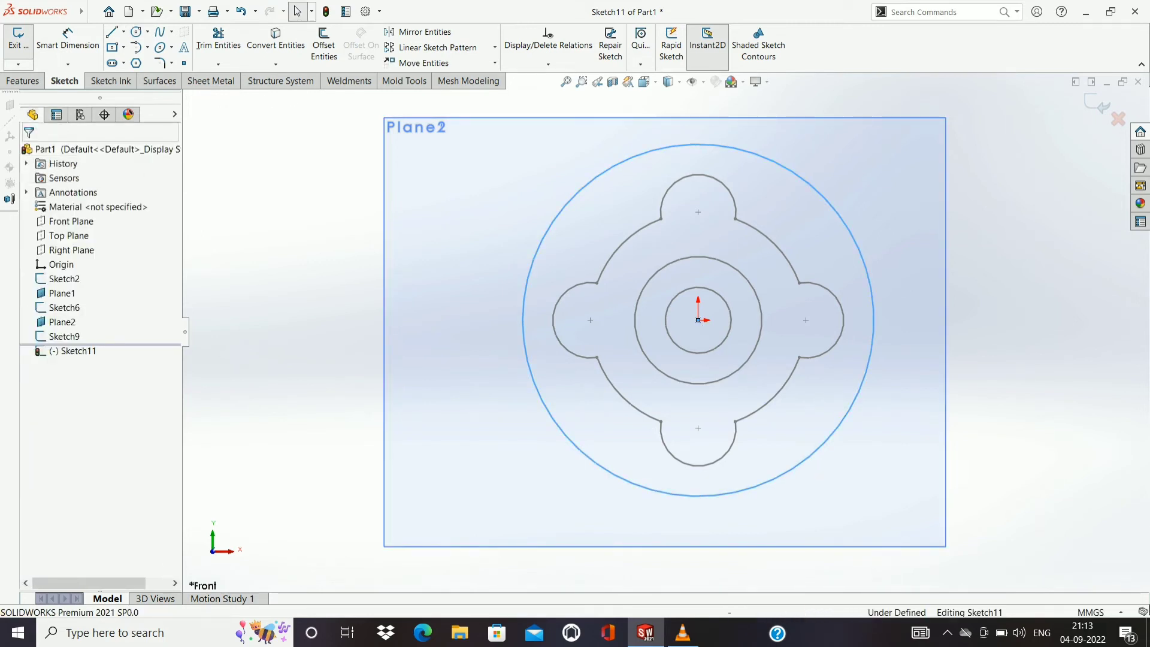
Orbit to view the planes side-on and discard Sketch11 with its 20.72 mm circle.
mouse_move(353, 375)
middle_down()
mouse_move(638, 396)
mouse_move(707, 389)
middle_up()
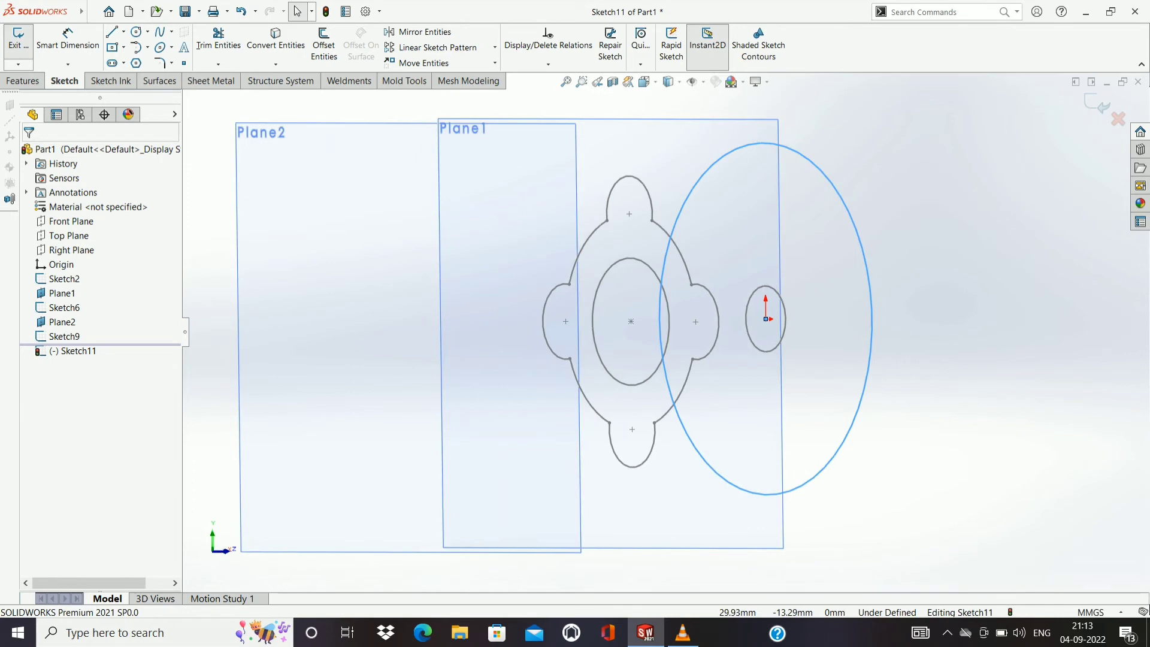
mouse_move(707, 390)
middle_down()
mouse_move(989, 389)
mouse_move(745, 486)
middle_up()
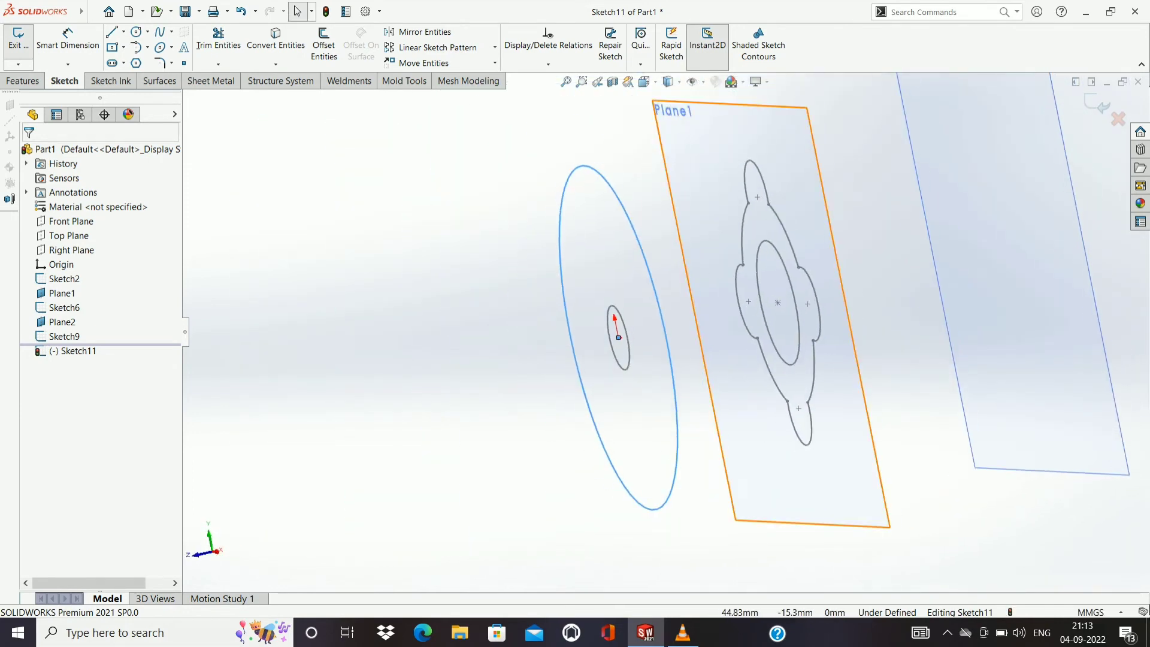
click(686, 455)
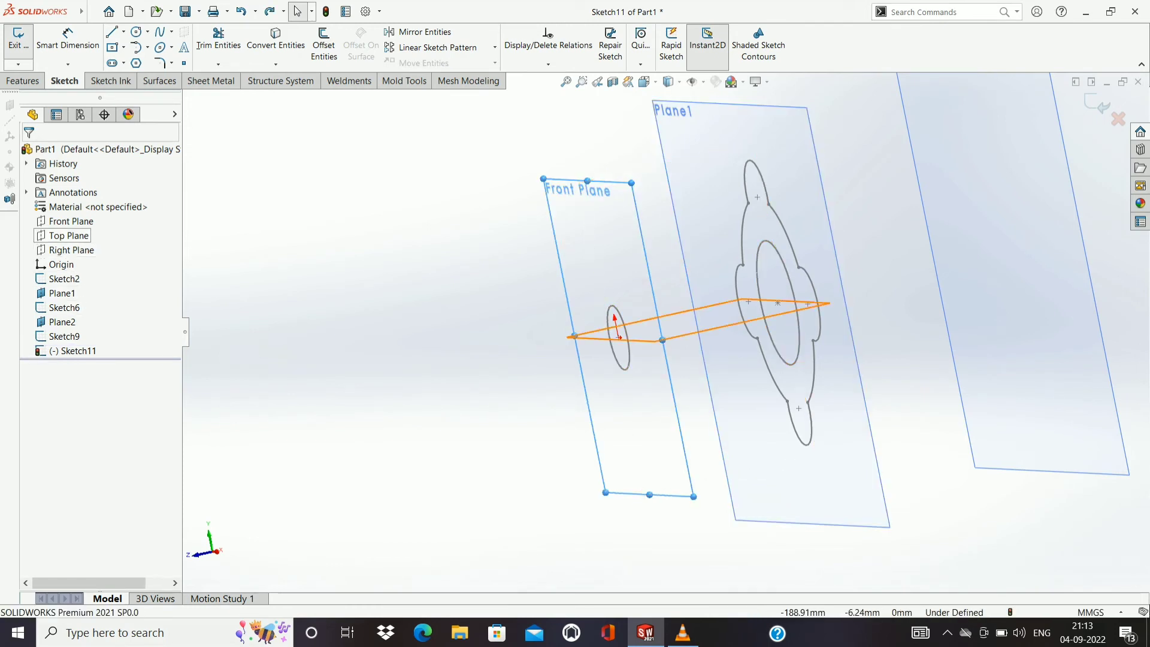
right_click(67, 221)
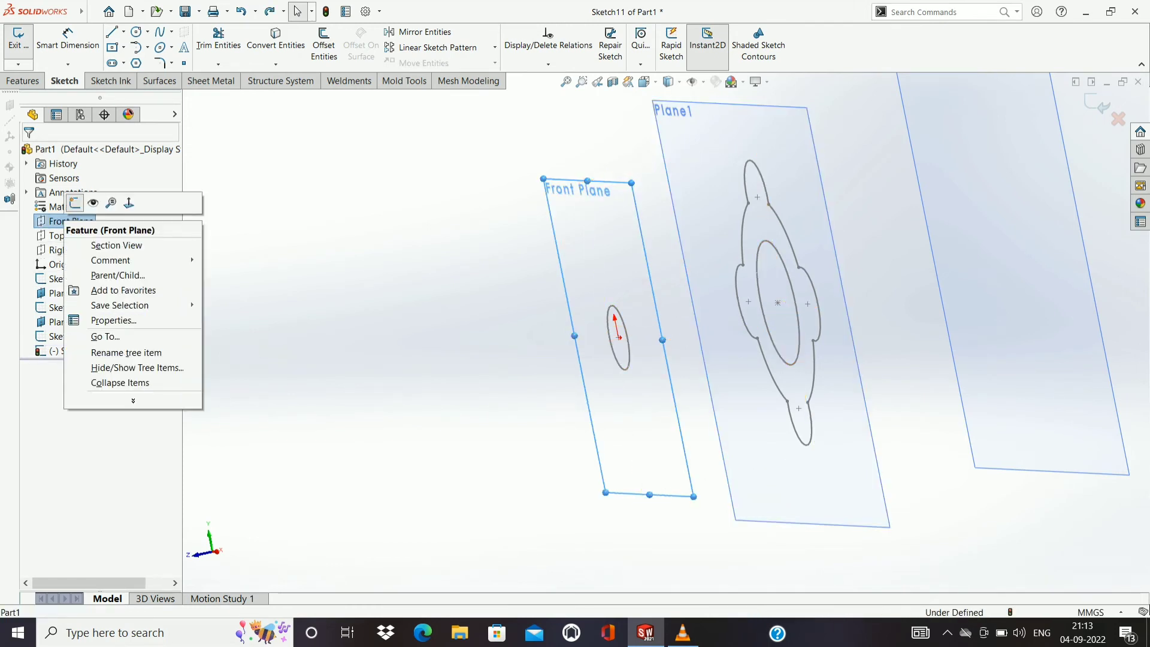
click(75, 203)
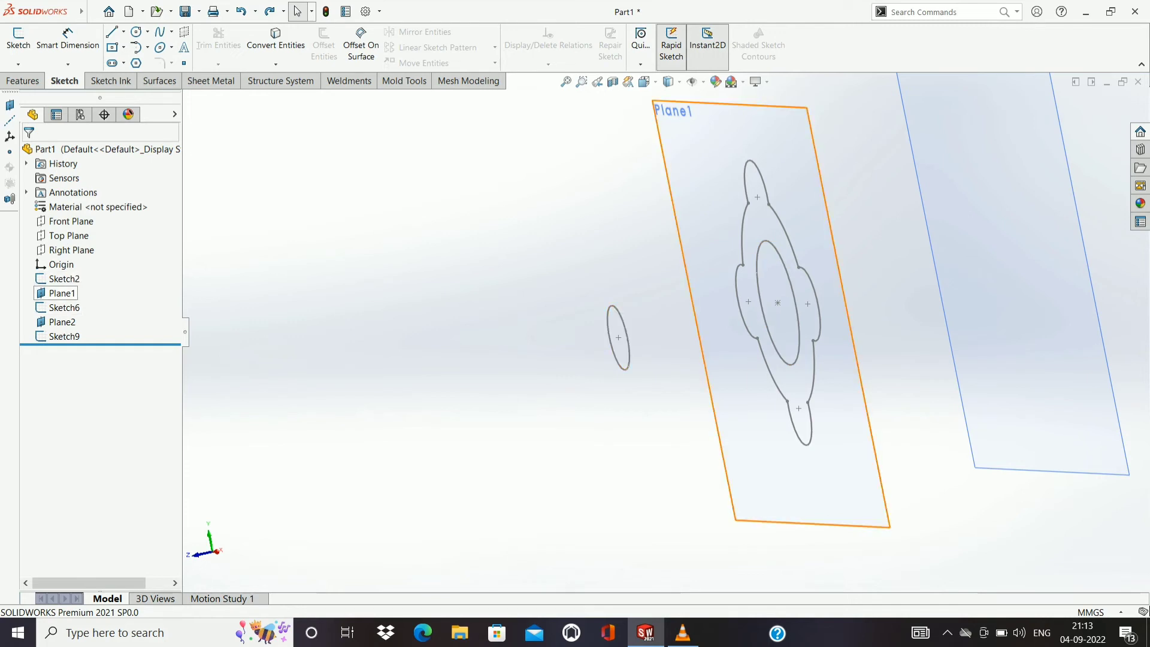
click(60, 293)
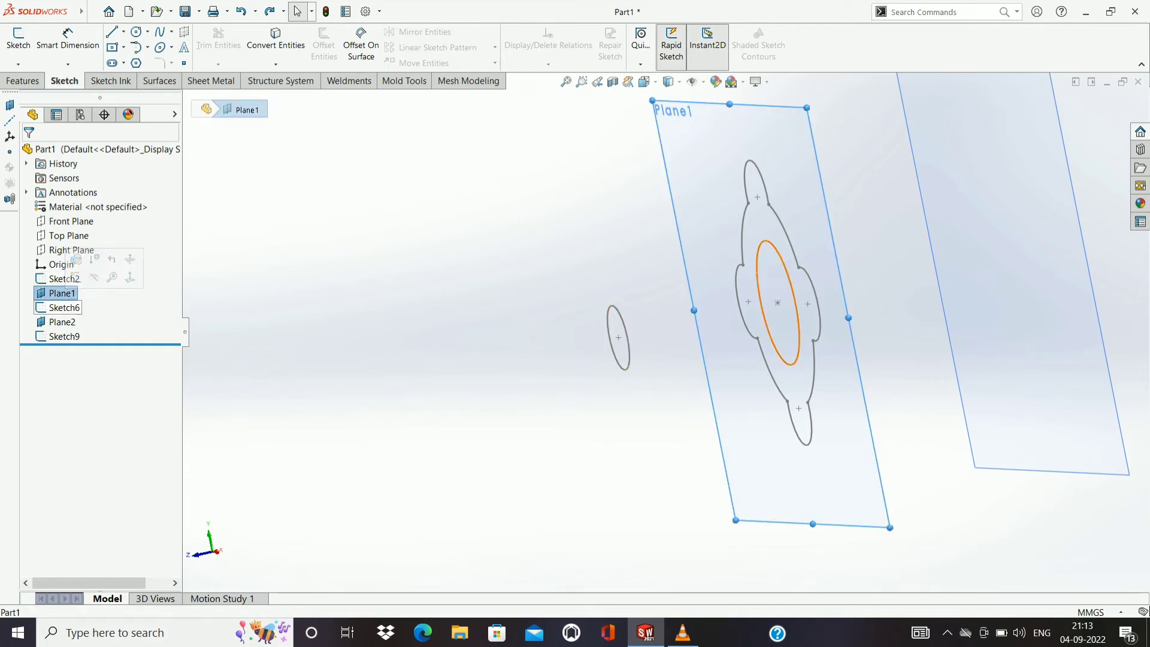
Start a sketch on Plane2 with a circle of about 18.74 radius centred on the origin.
click(63, 321)
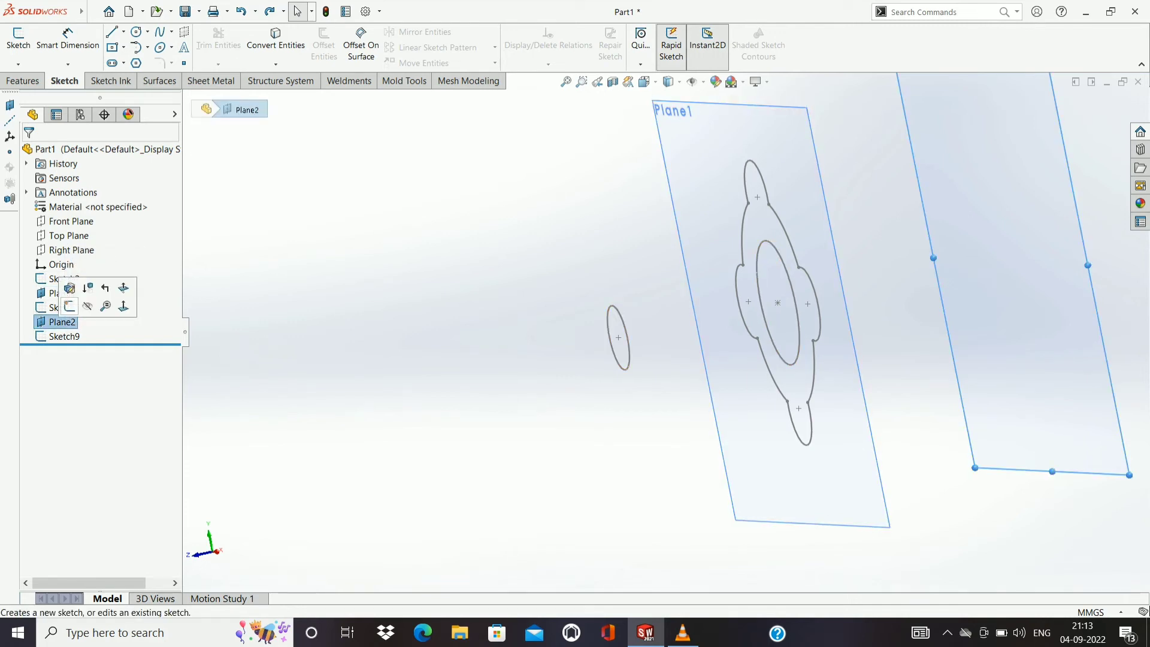
click(67, 292)
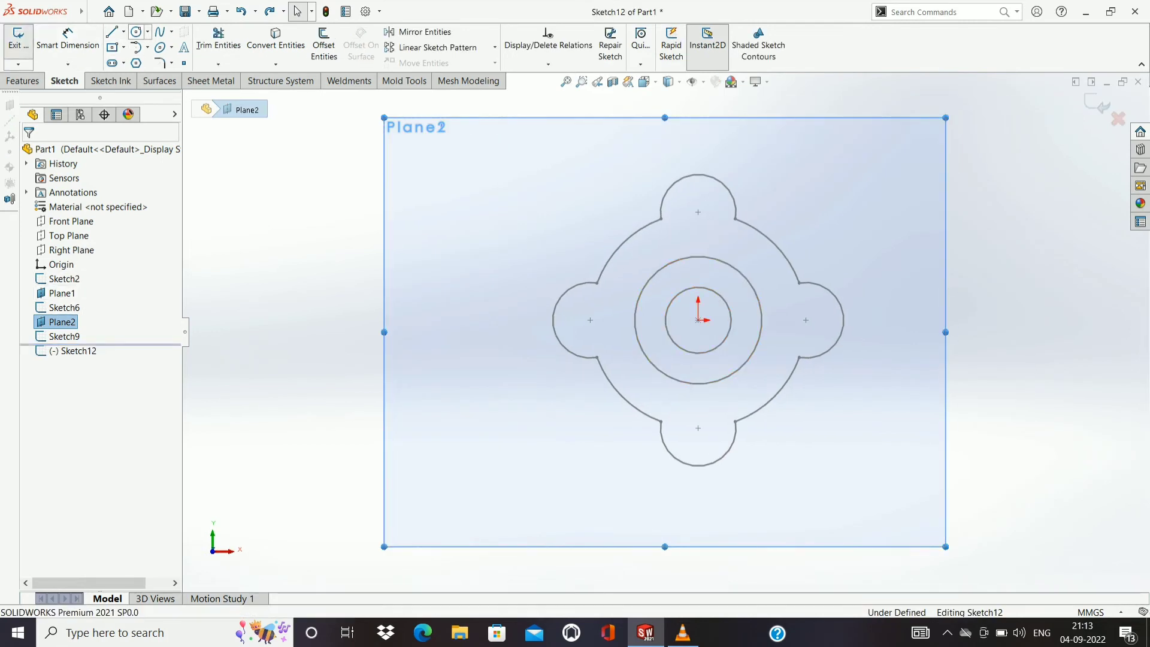
click(137, 32)
click(698, 320)
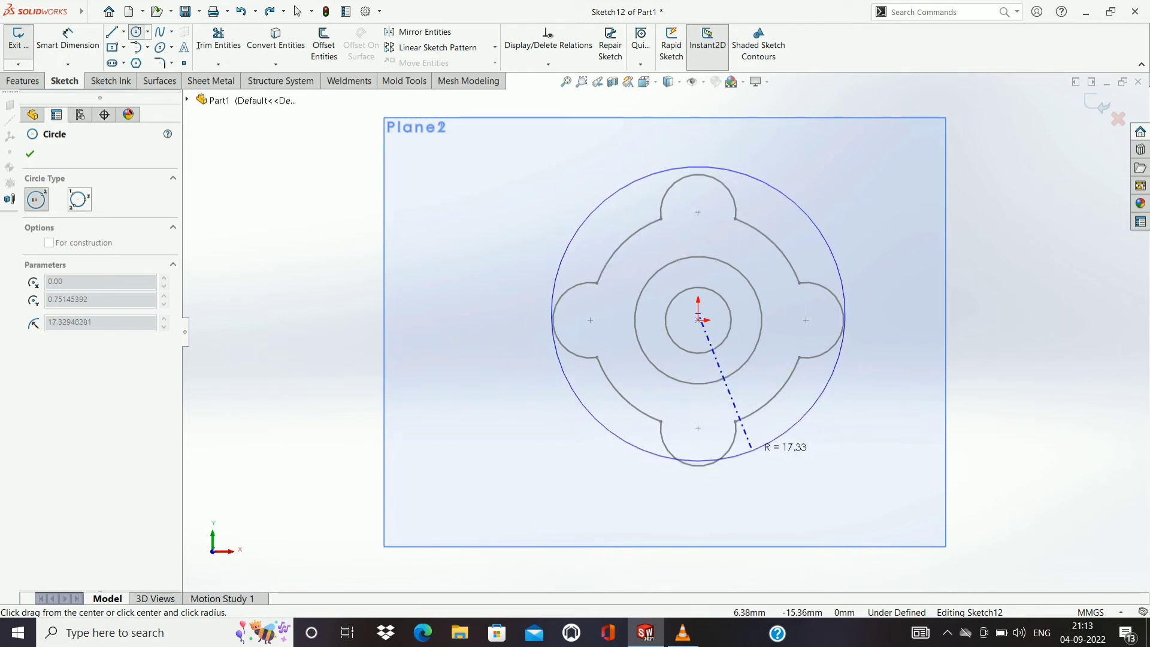
click(750, 461)
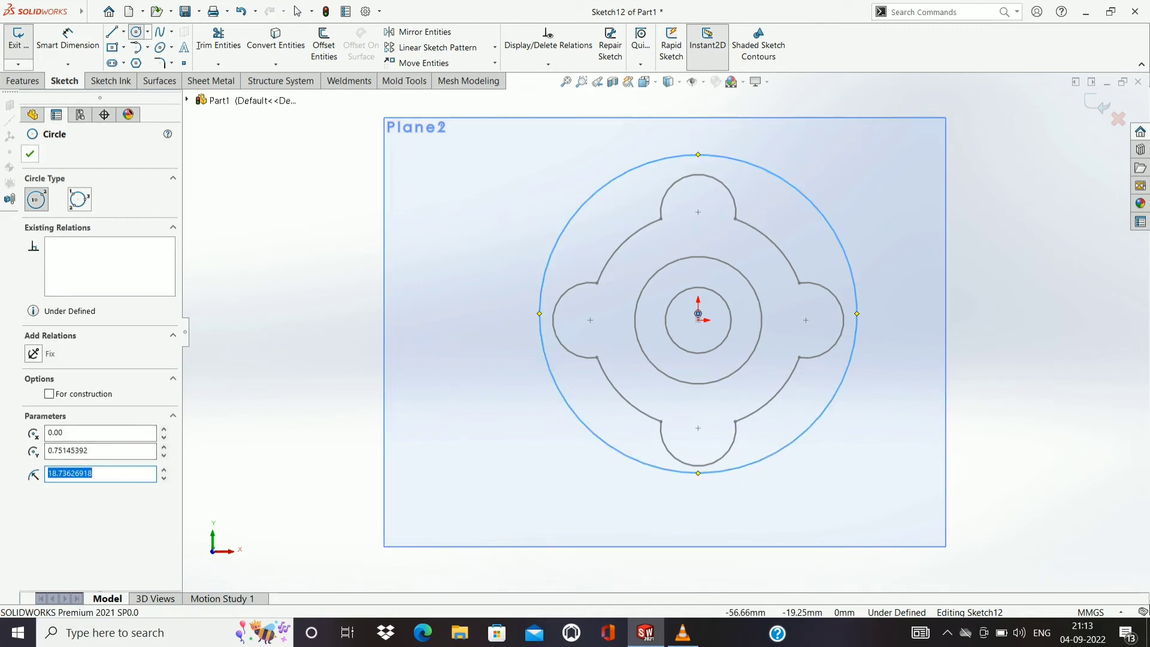
key(Escape)
Rotate the view to compare plane spacing, then view the Front Plane face-on and deselect it.
key(Right)
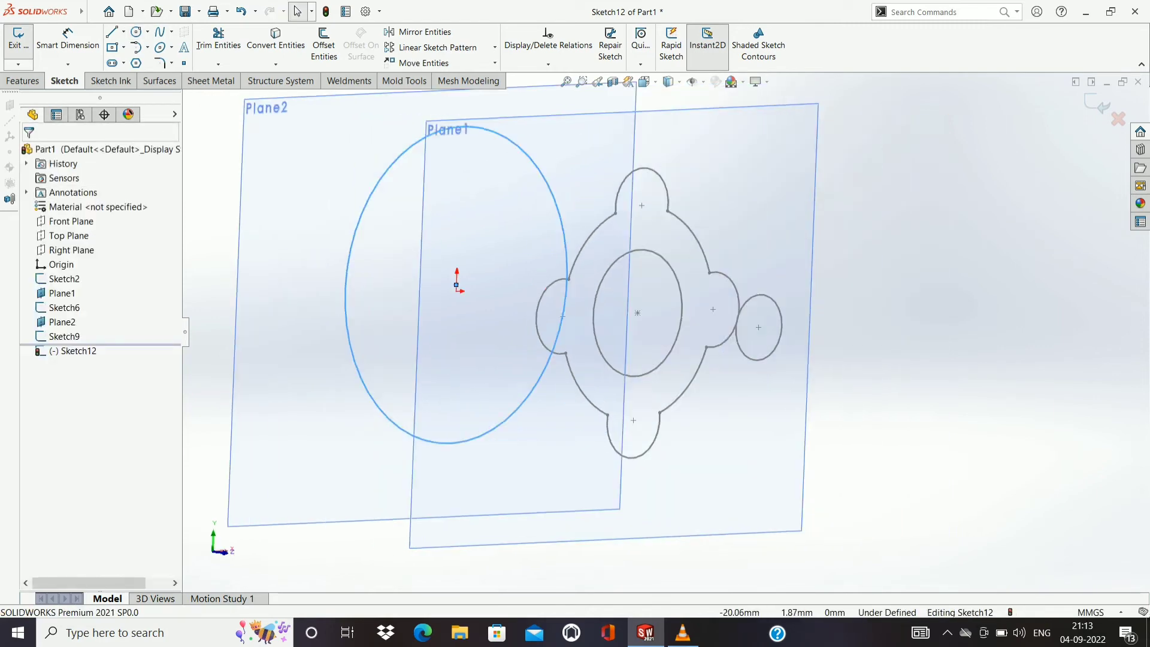
key(Right)
key(Right)
key(Right)
key(Right)
key(Left)
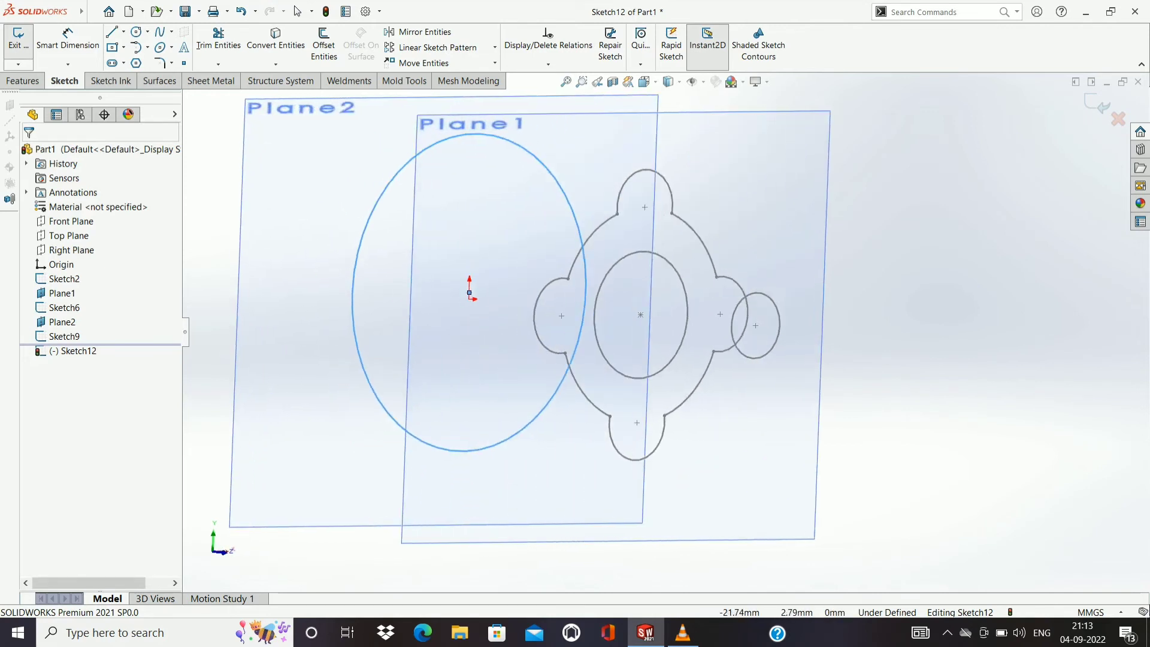
key(Left)
key(Right)
key(Right)
key(Right)
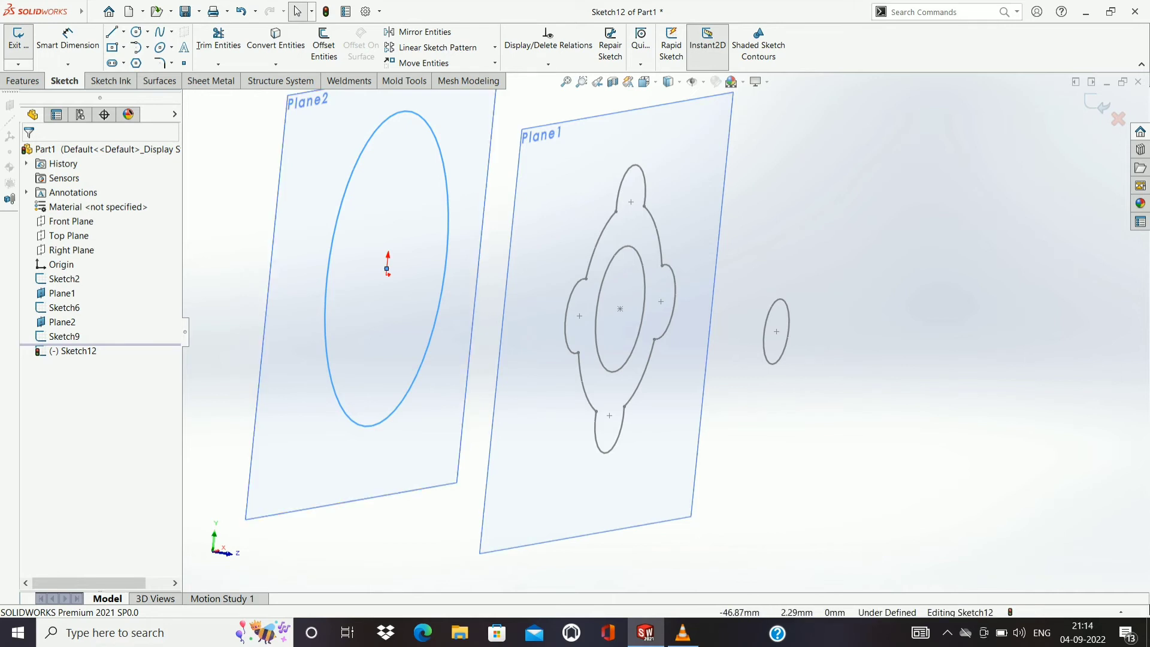
key(f)
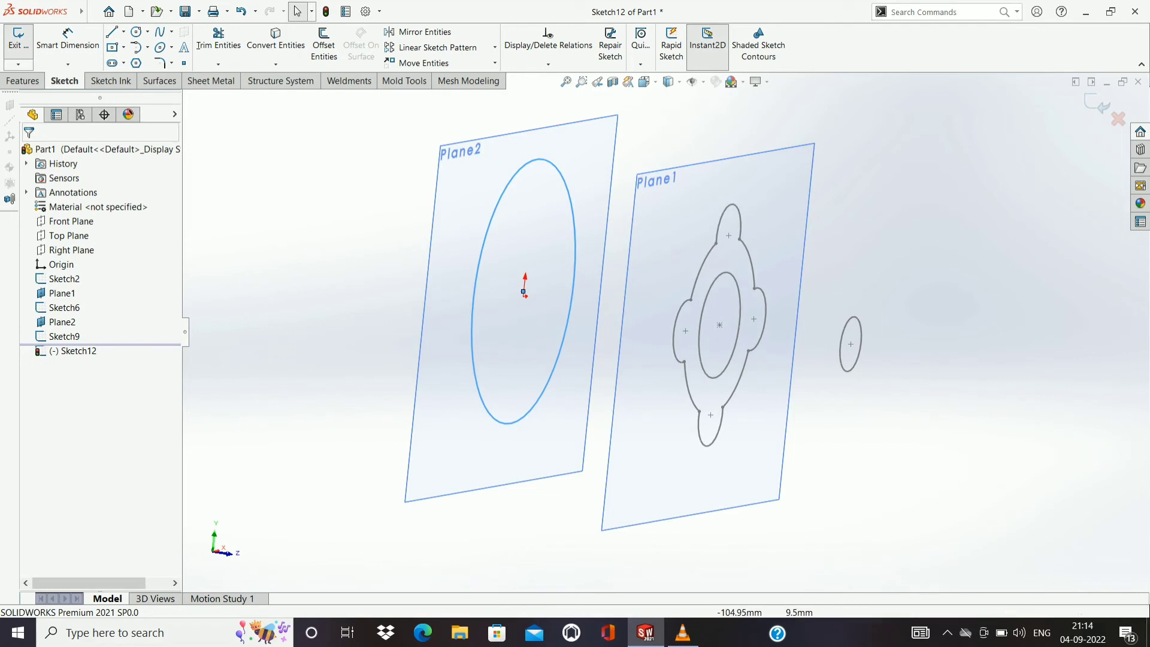
click(71, 221)
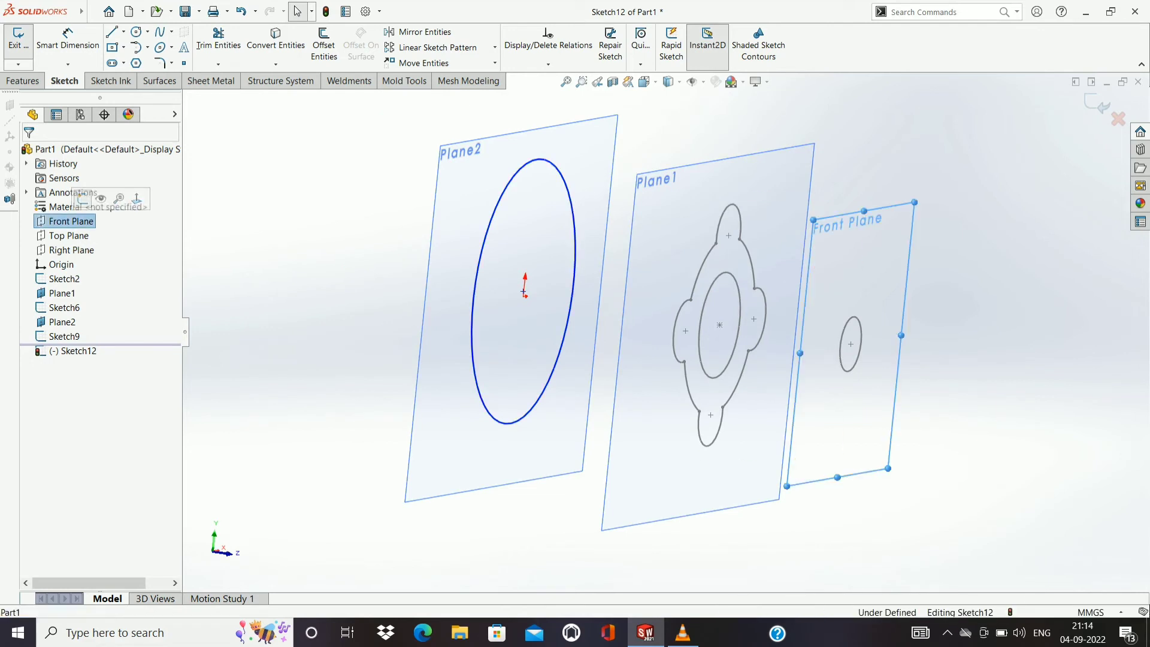
click(137, 200)
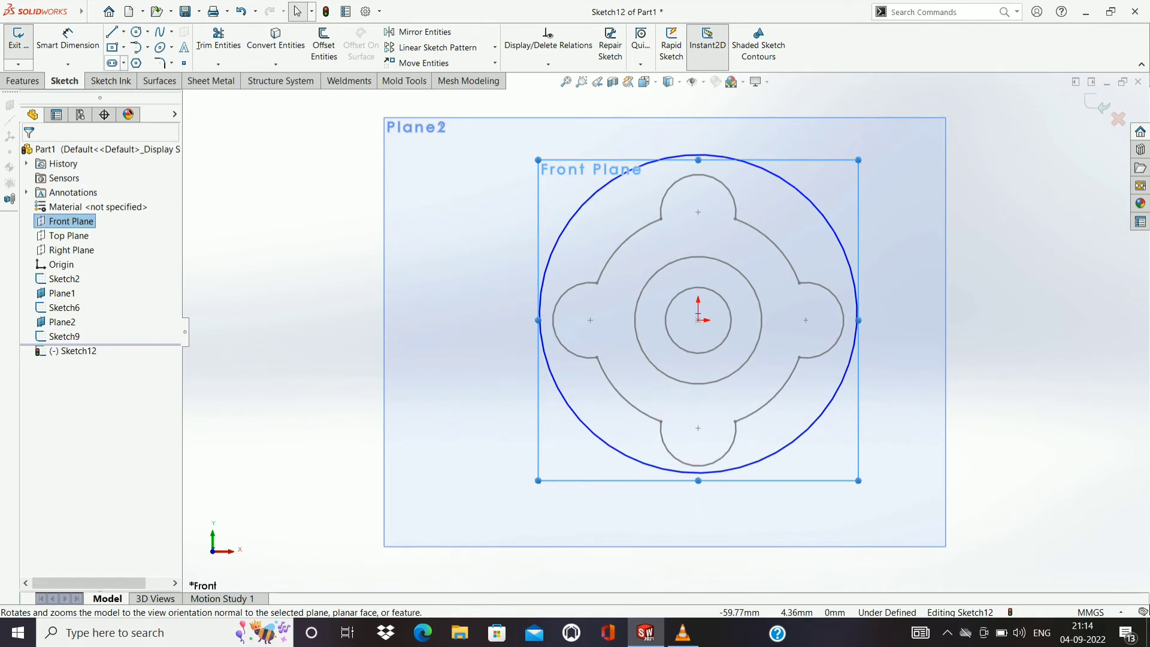
key(Escape)
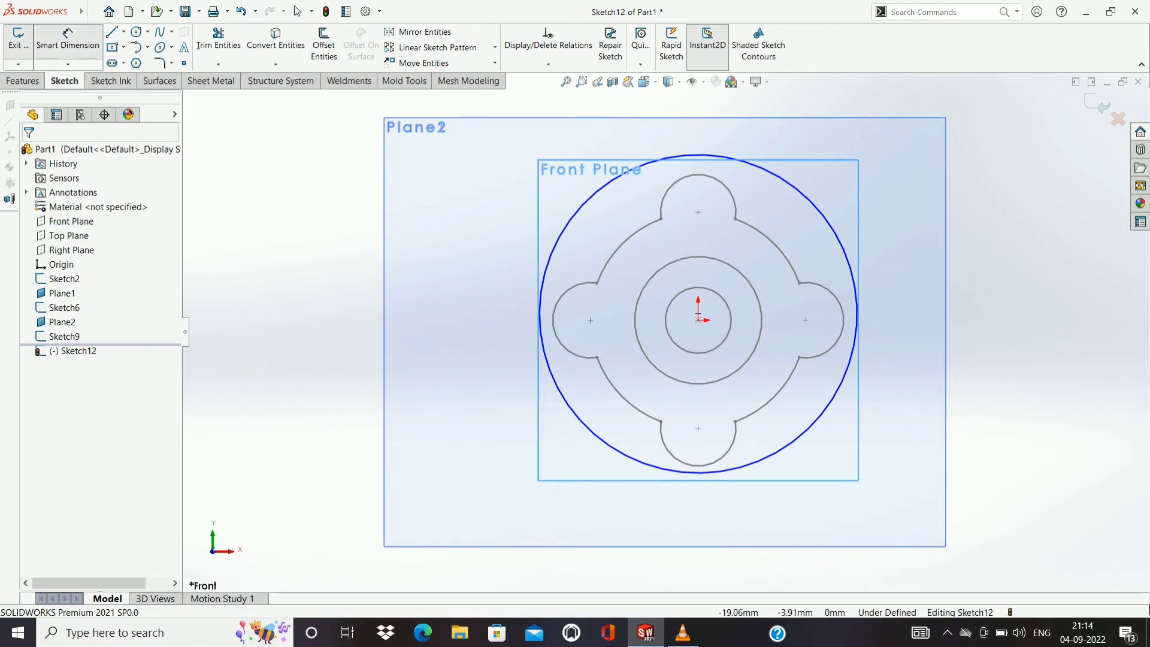
Add a Ø37.47 diameter dimension to the Sketch12 base circle, keeping its current value.
click(563, 392)
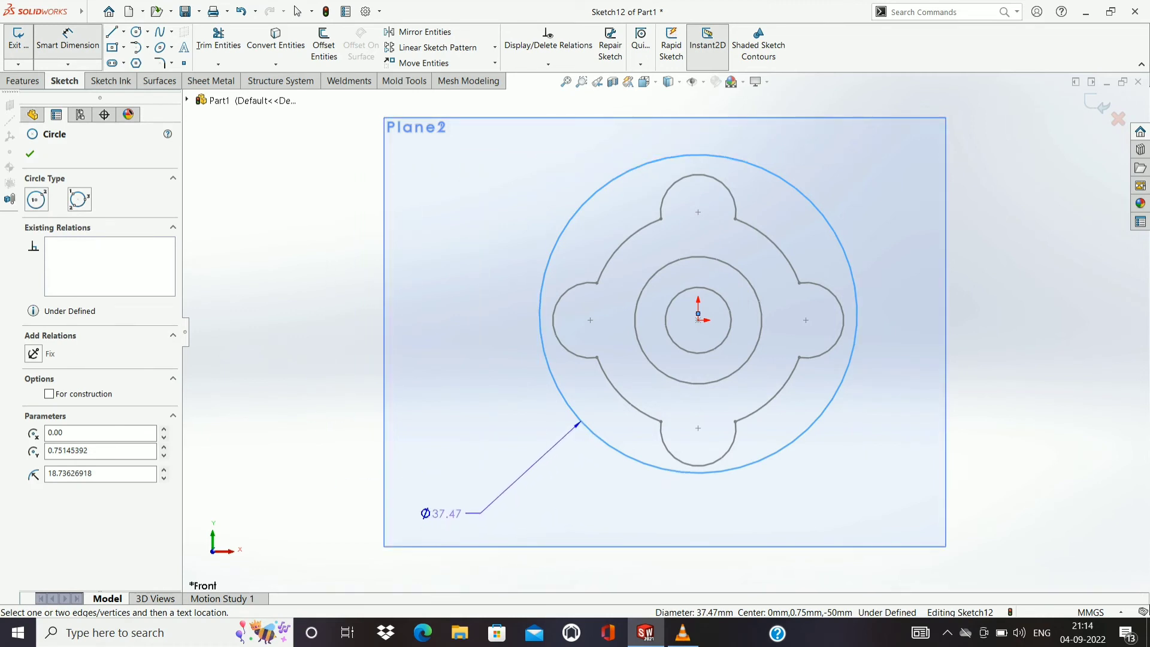
click(443, 513)
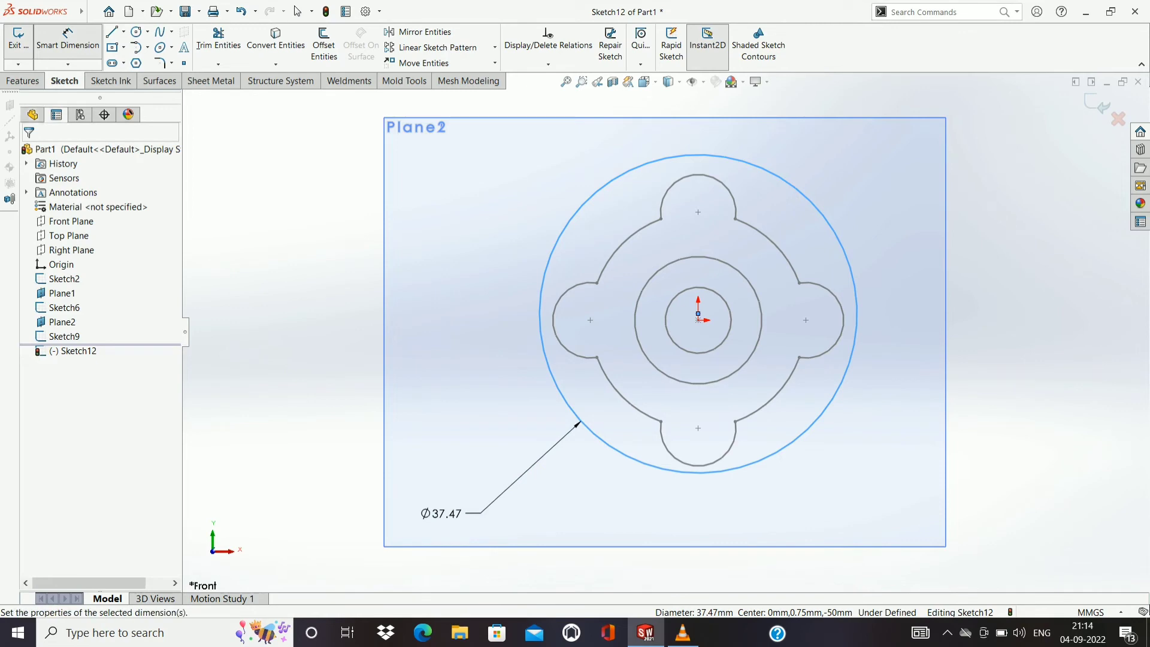
double_click(441, 513)
key(Return)
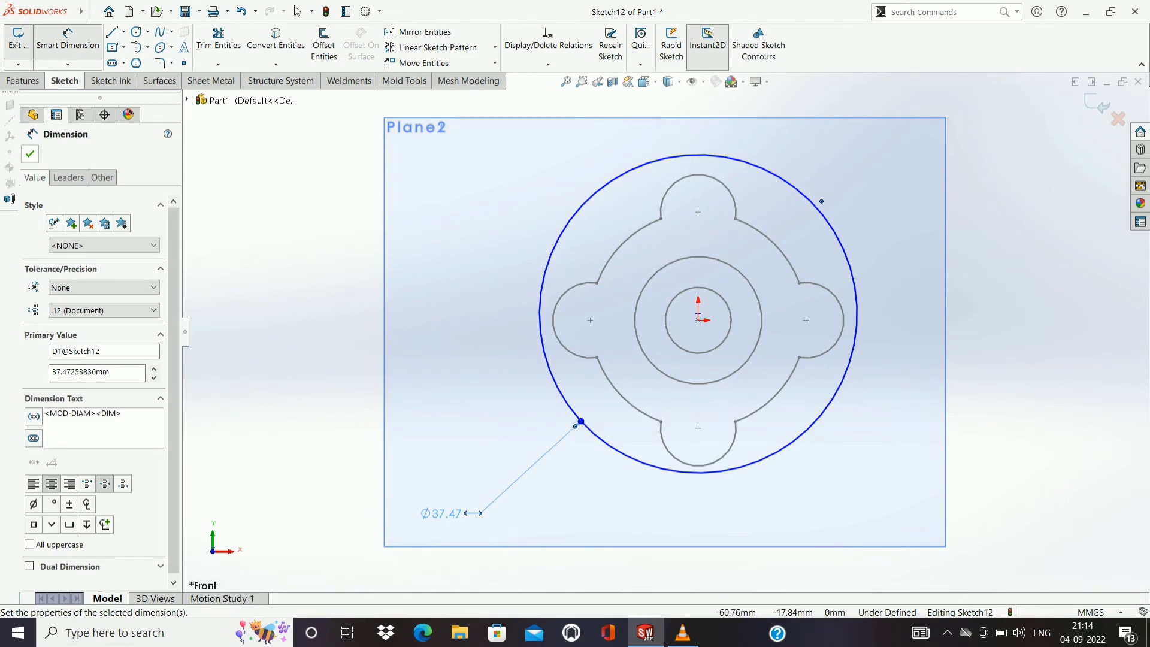
key(Escape)
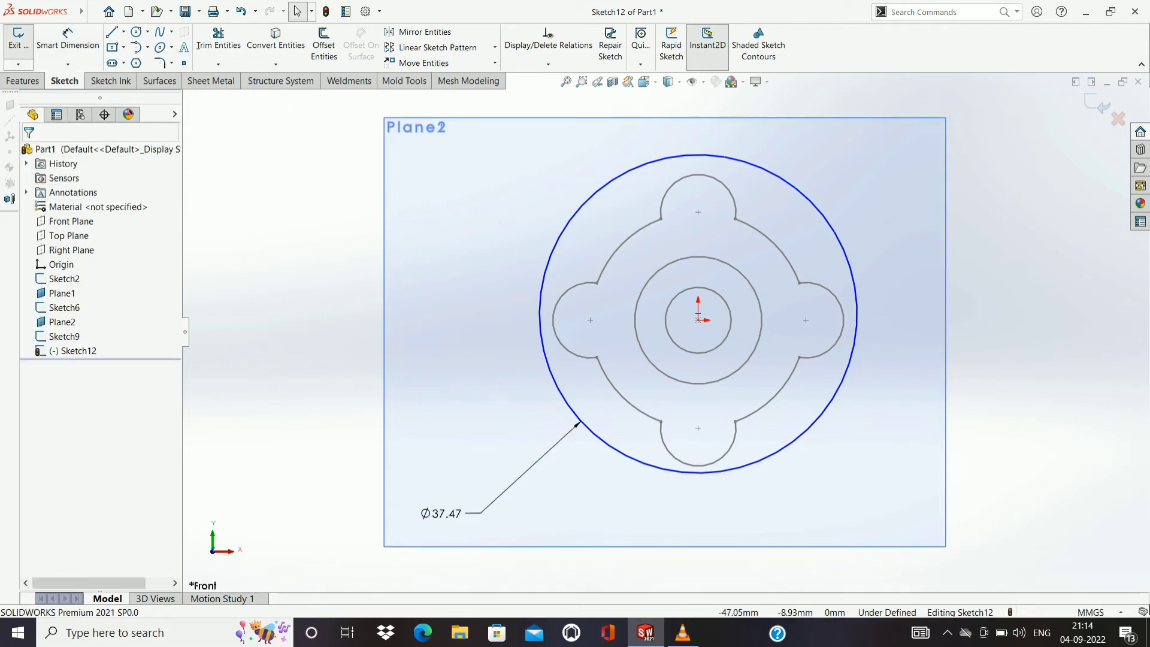
Orbit to see the planes in 3D and try dimensioning the base circle from its centre.
mouse_move(665, 330)
middle_down()
mouse_move(779, 335)
mouse_move(748, 336)
middle_up()
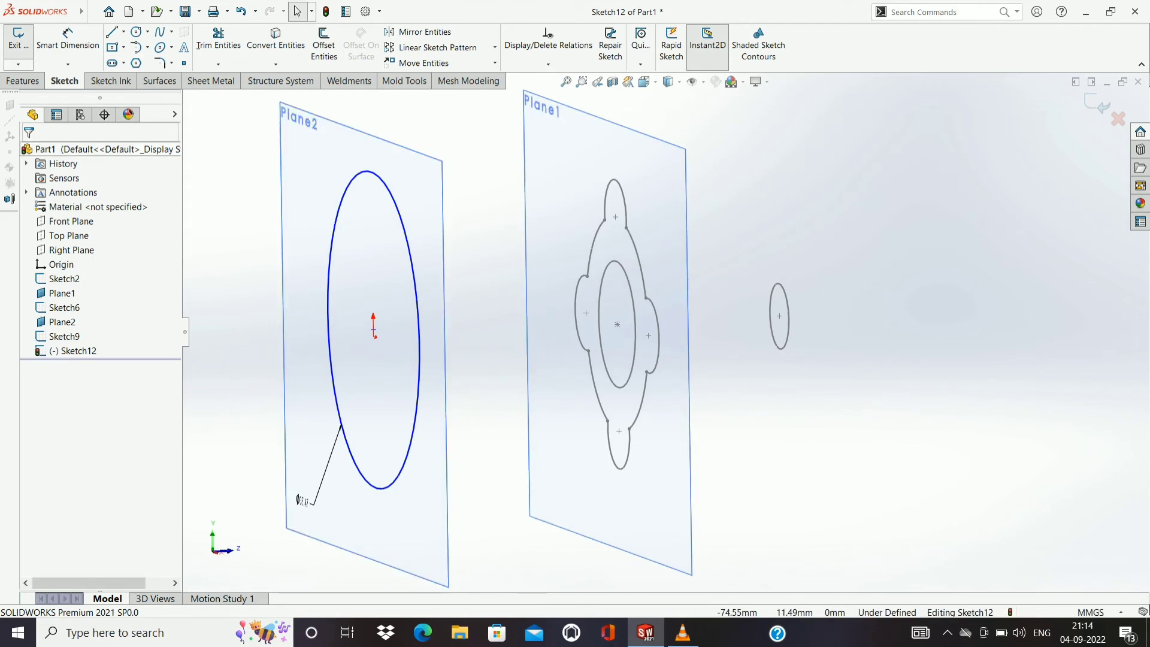
click(67, 39)
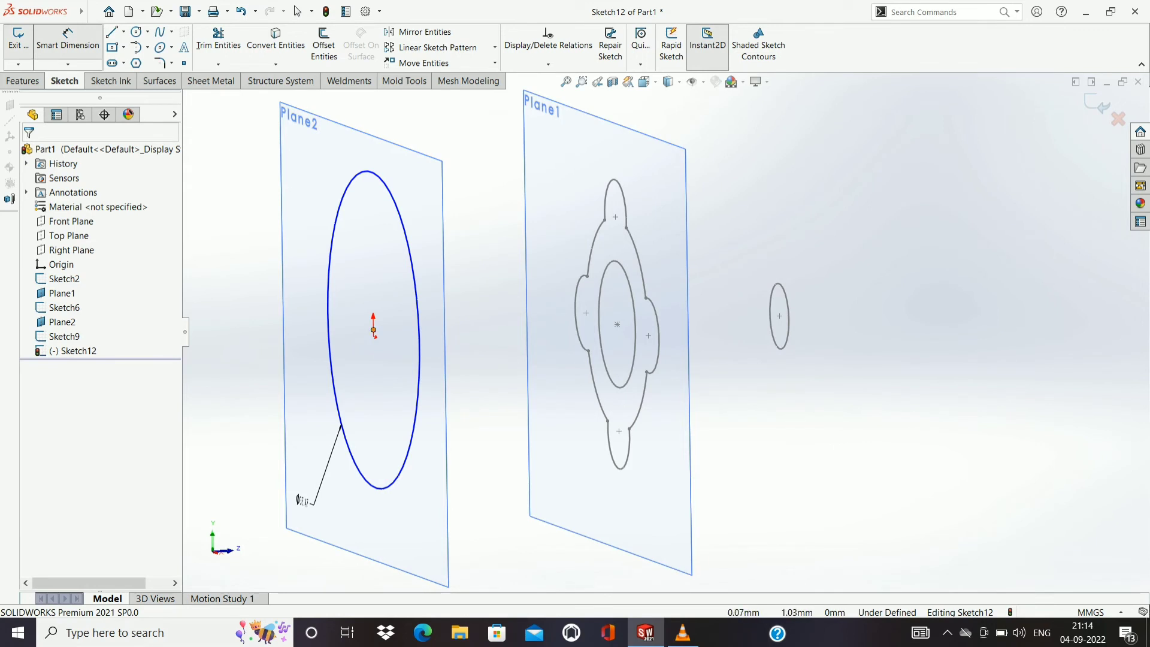
click(373, 329)
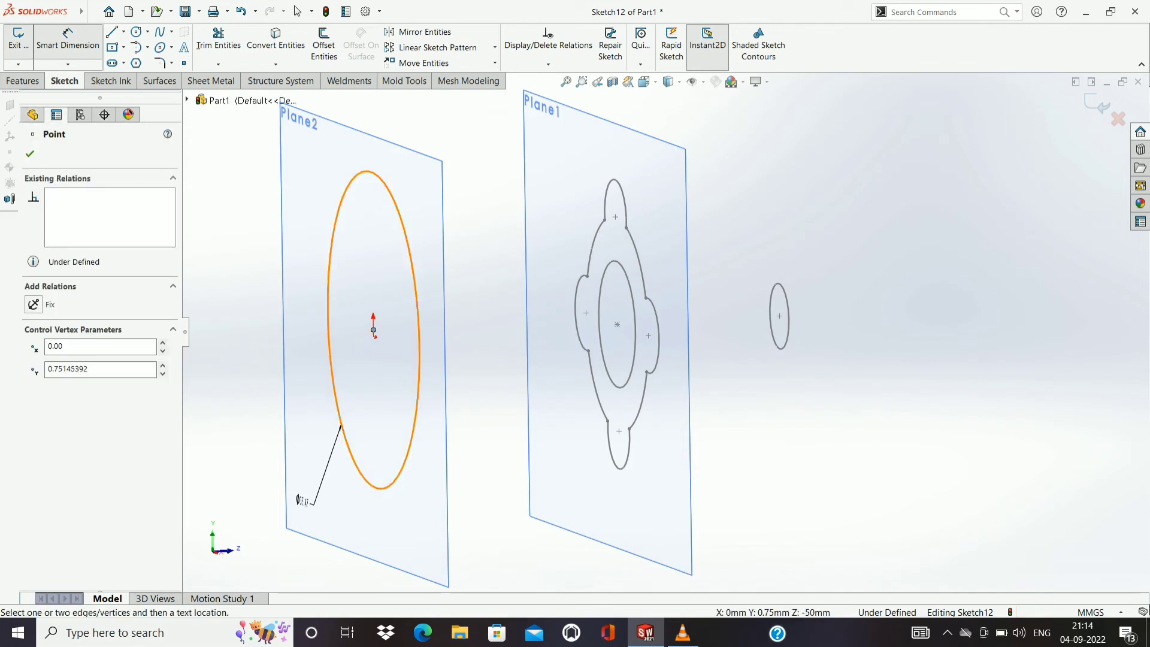
click(374, 487)
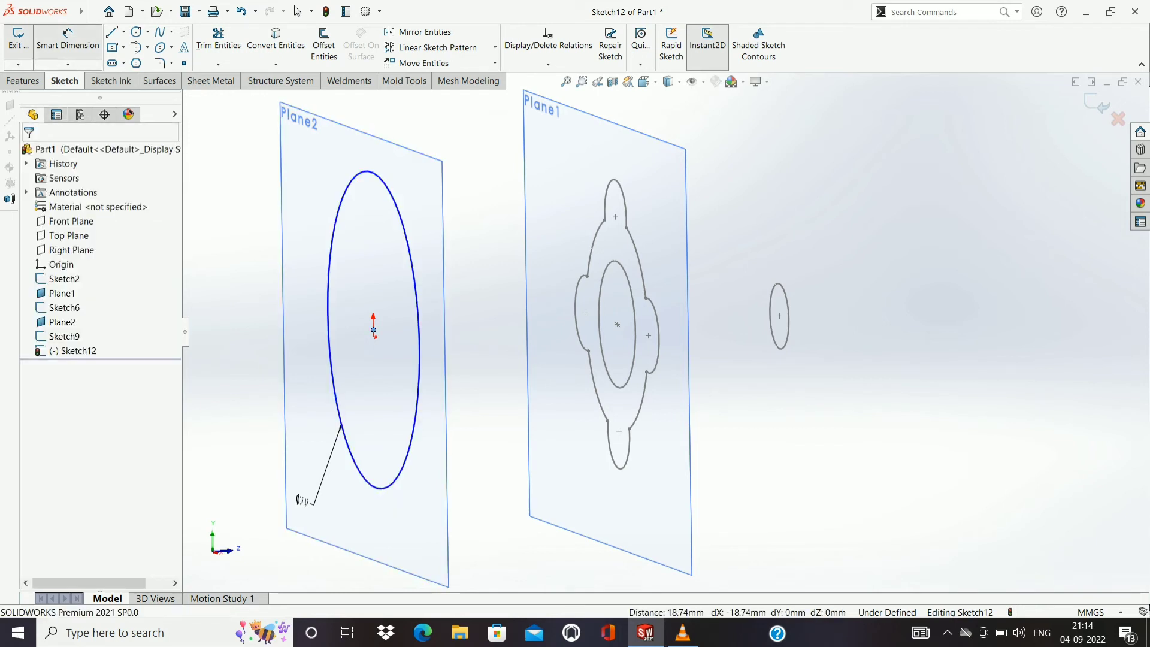
click(418, 300)
key(Escape)
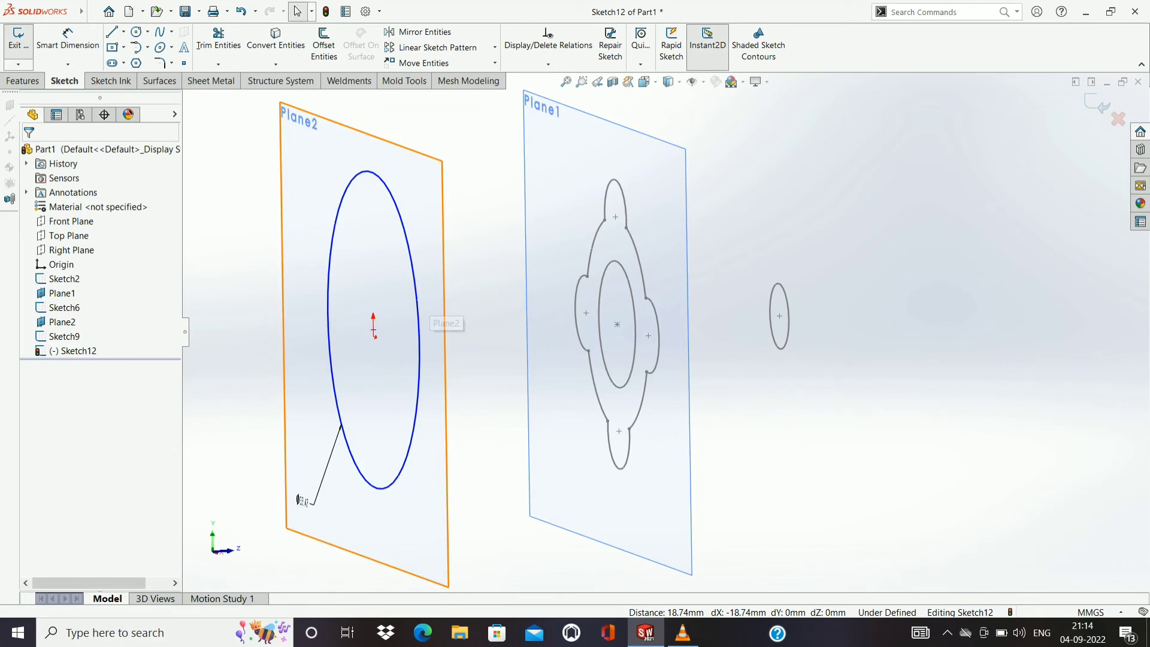
View Plane2 face-on, return to an angled view, and retry dimensioning the base circle.
key(ctrl+8)
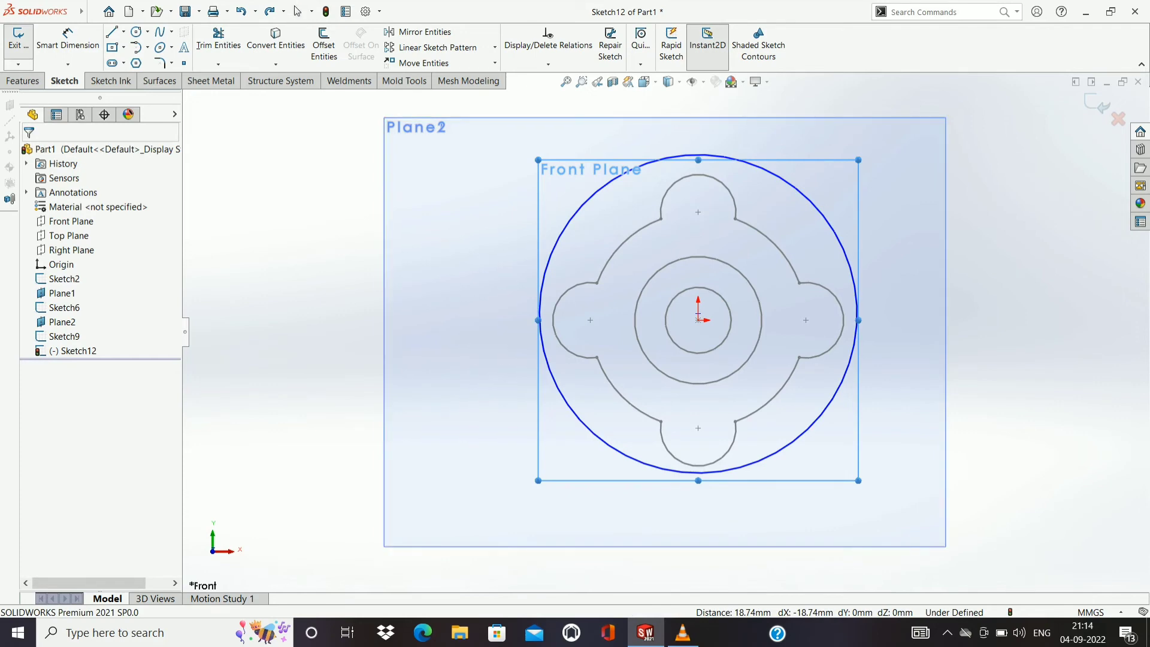
key(Left)
key(Left)
key(Left)
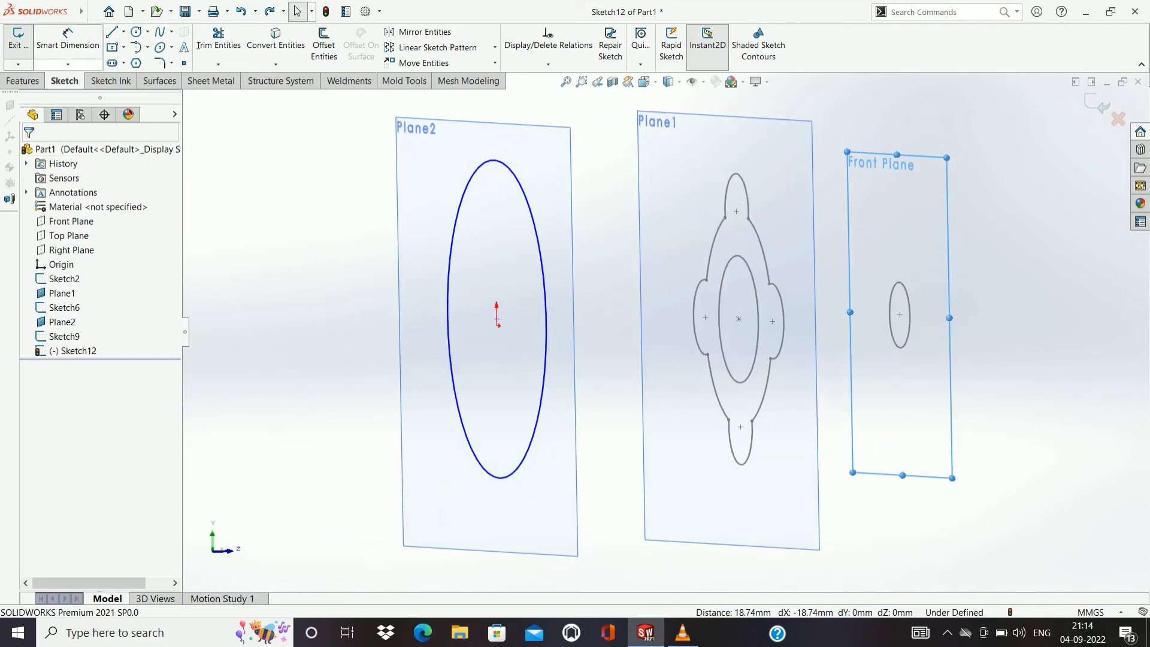
click(67, 39)
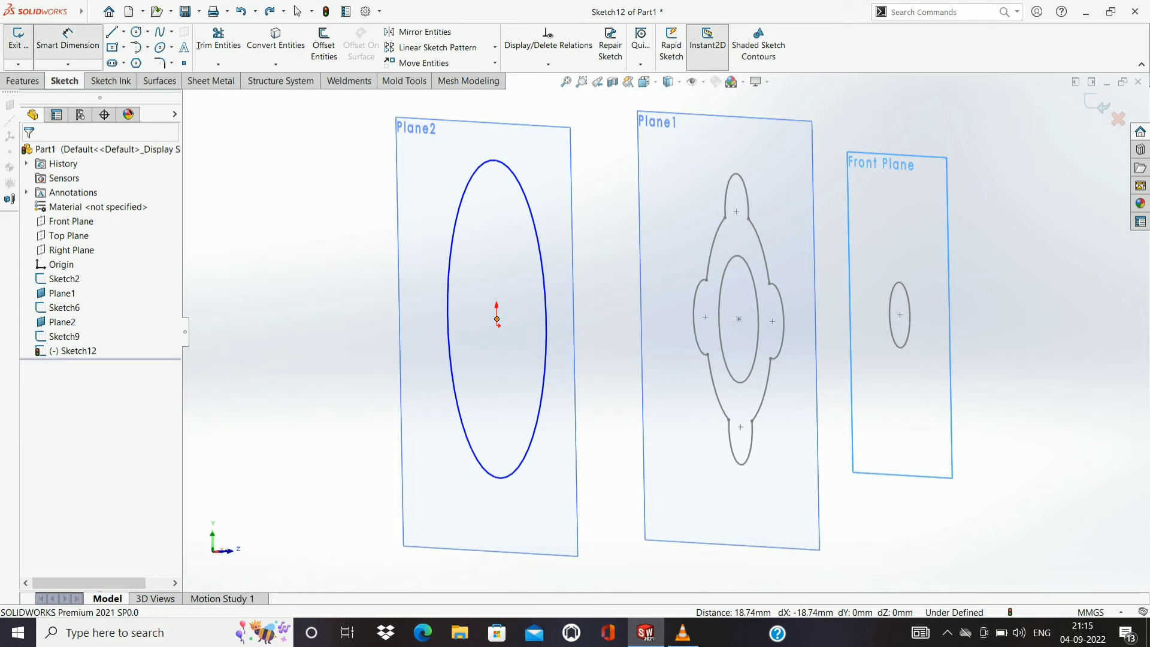
click(497, 320)
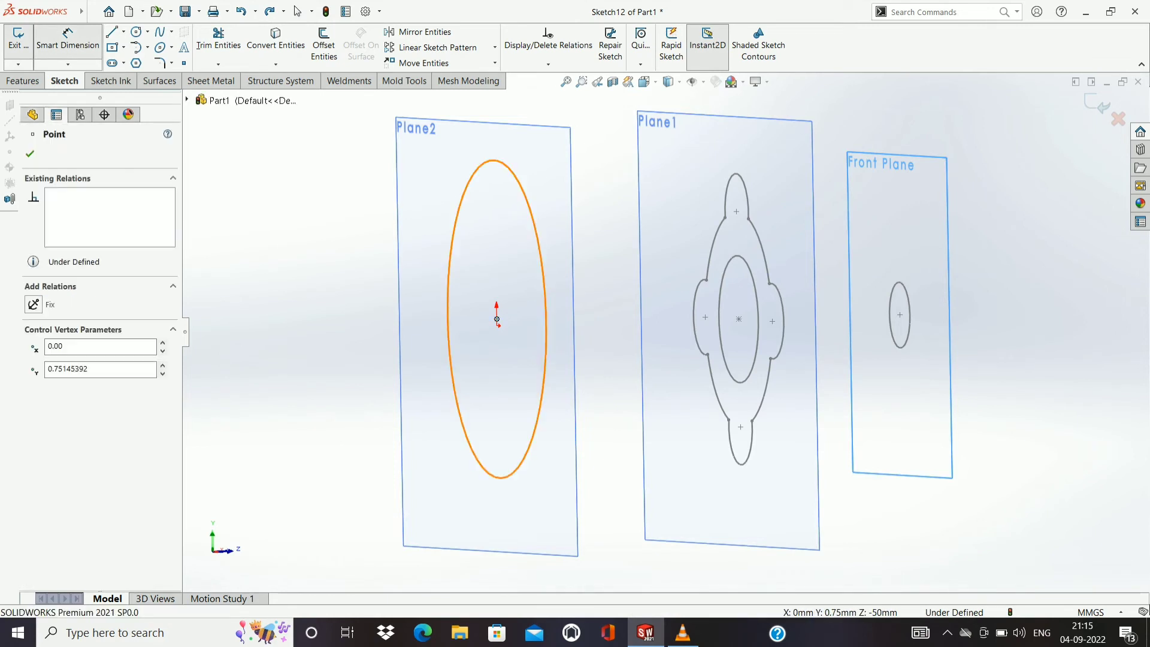
click(450, 368)
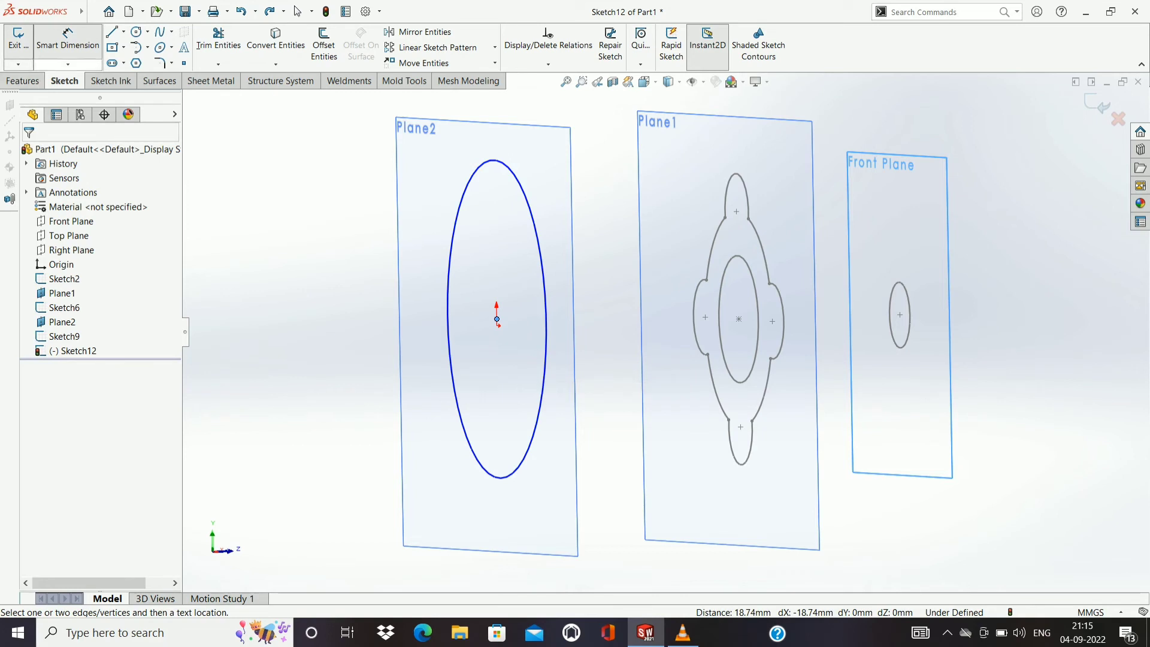
key(Escape)
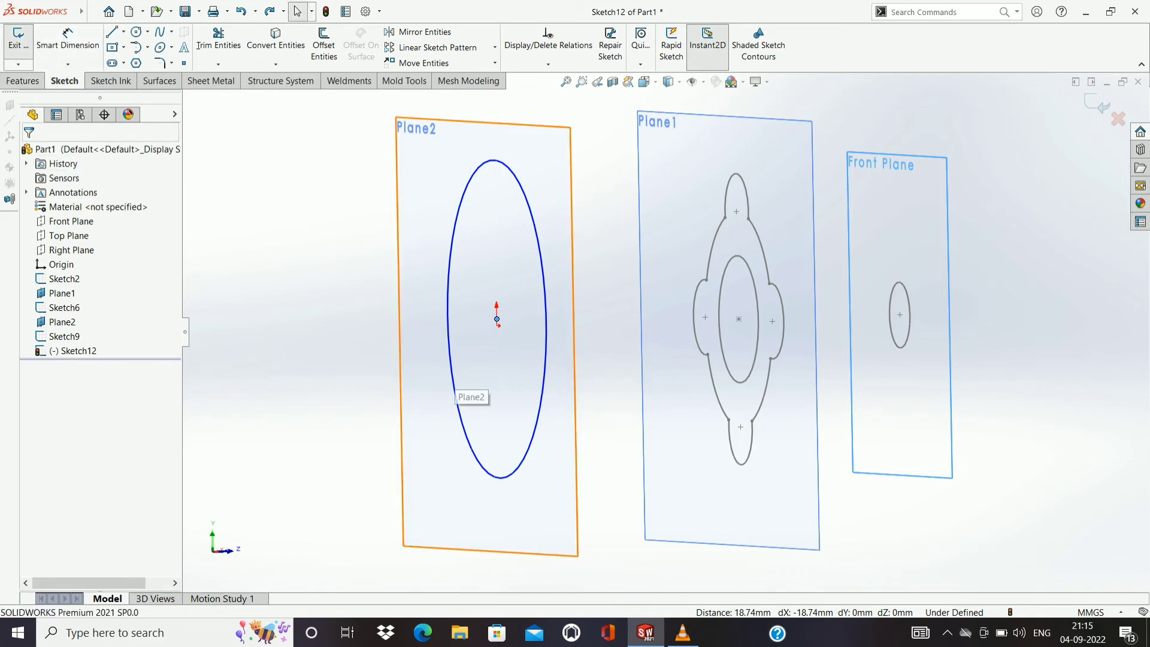
click(451, 384)
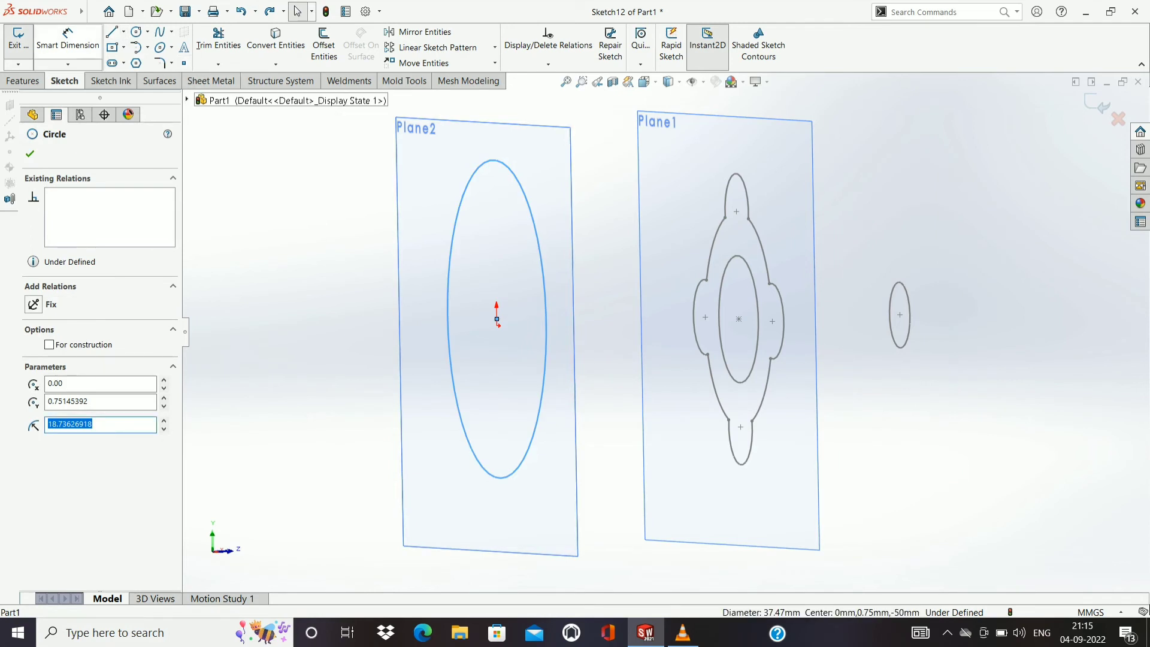
click(68, 37)
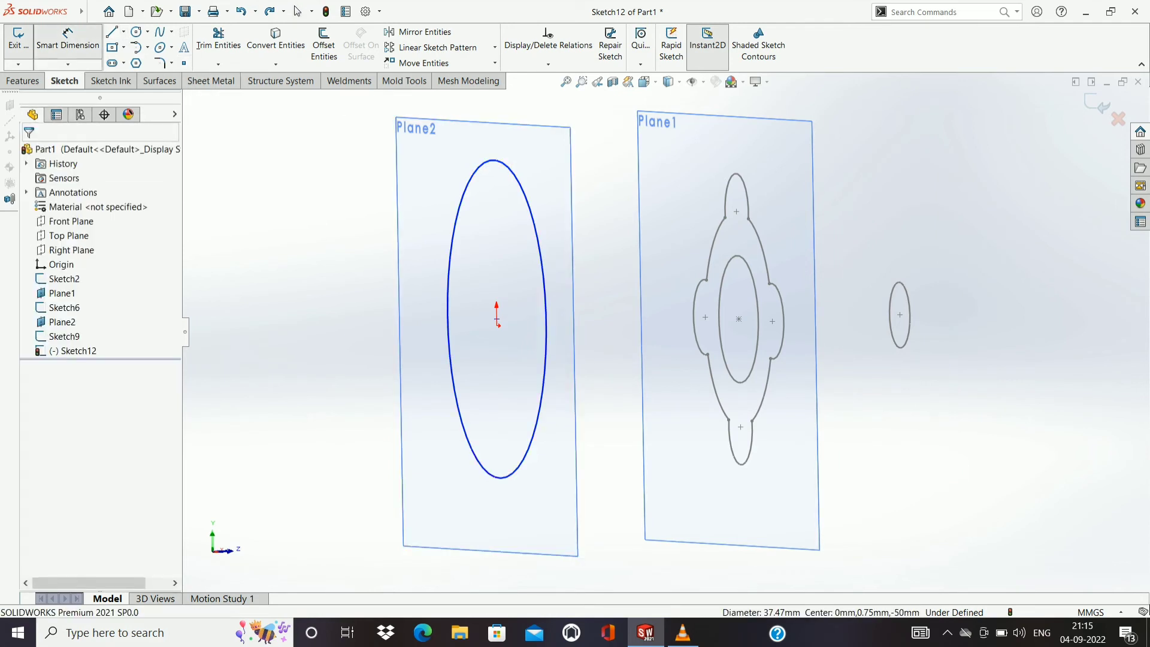
Dimension the Plane2 base circle at Ø37.47 mm, then orbit to check it against Plane1.
click(451, 377)
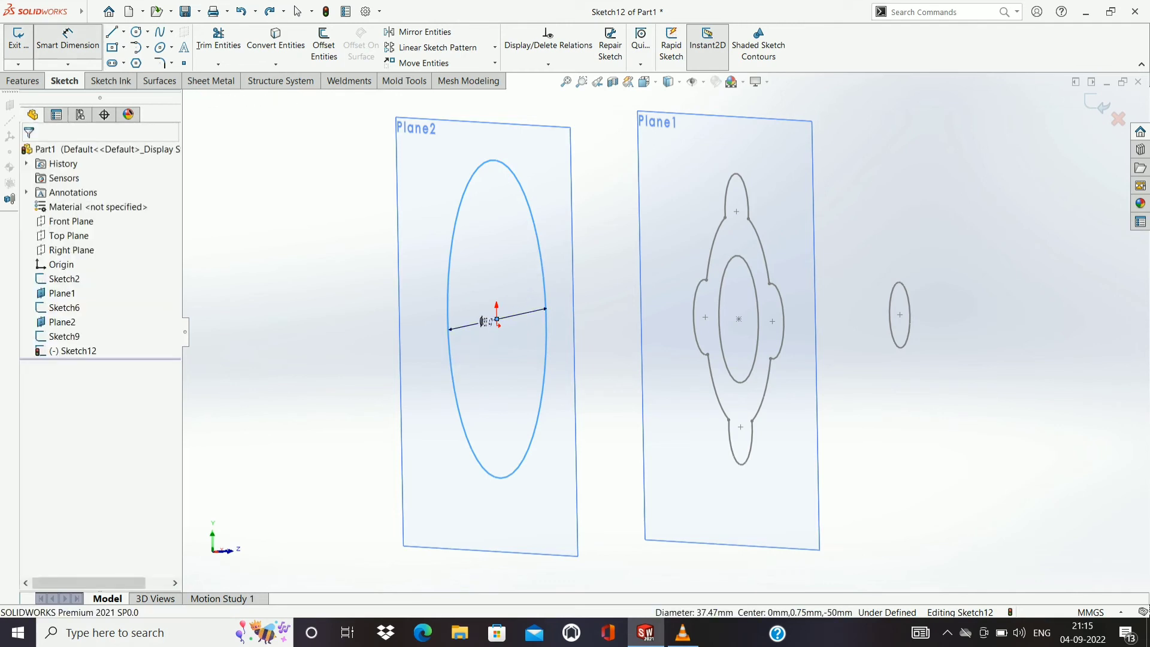
click(487, 322)
key(Return)
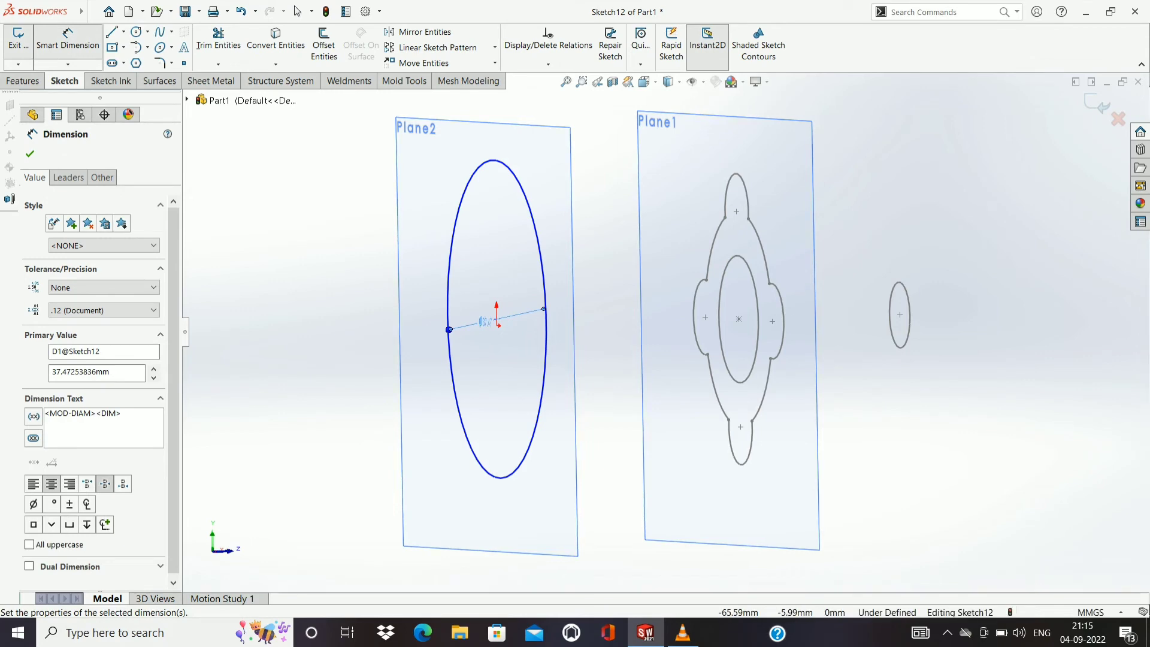
middle_drag(497, 323, 522, 299)
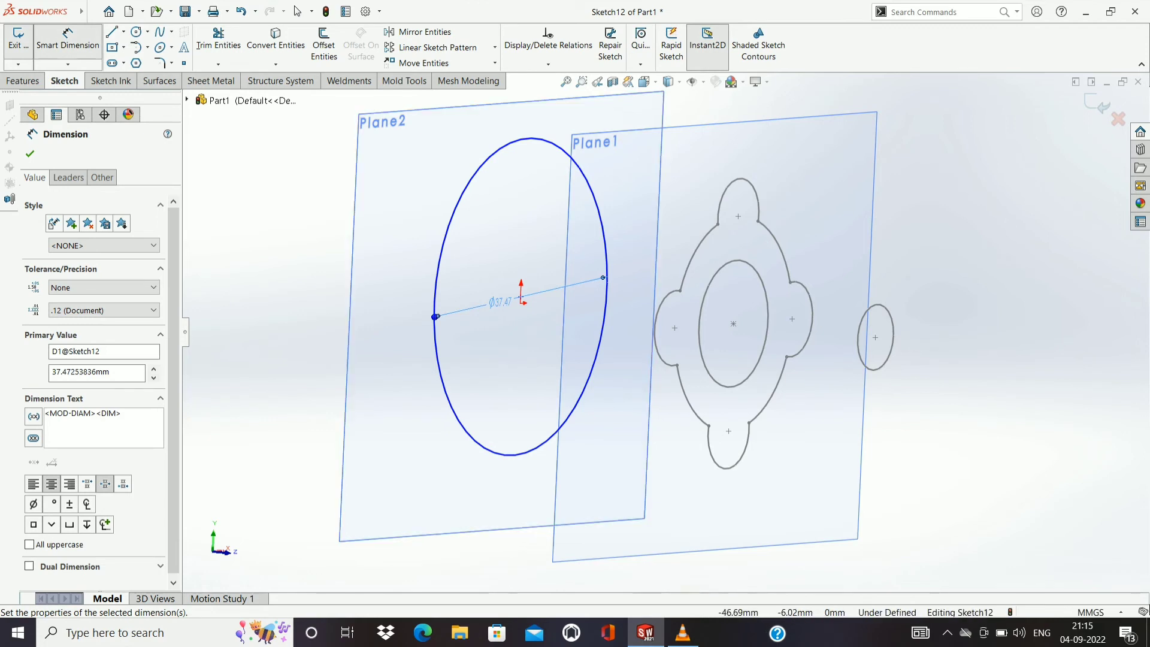
middle_drag(599, 324, 635, 359)
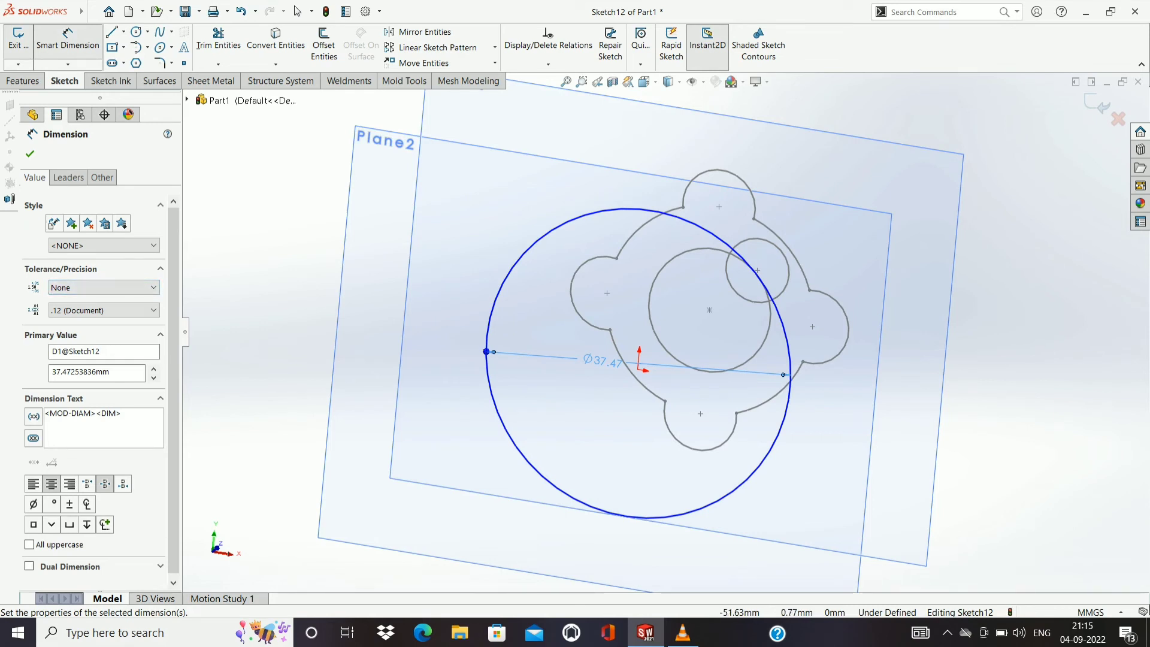
mouse_move(599, 324)
middle_down()
mouse_move(527, 330)
mouse_move(599, 327)
middle_up()
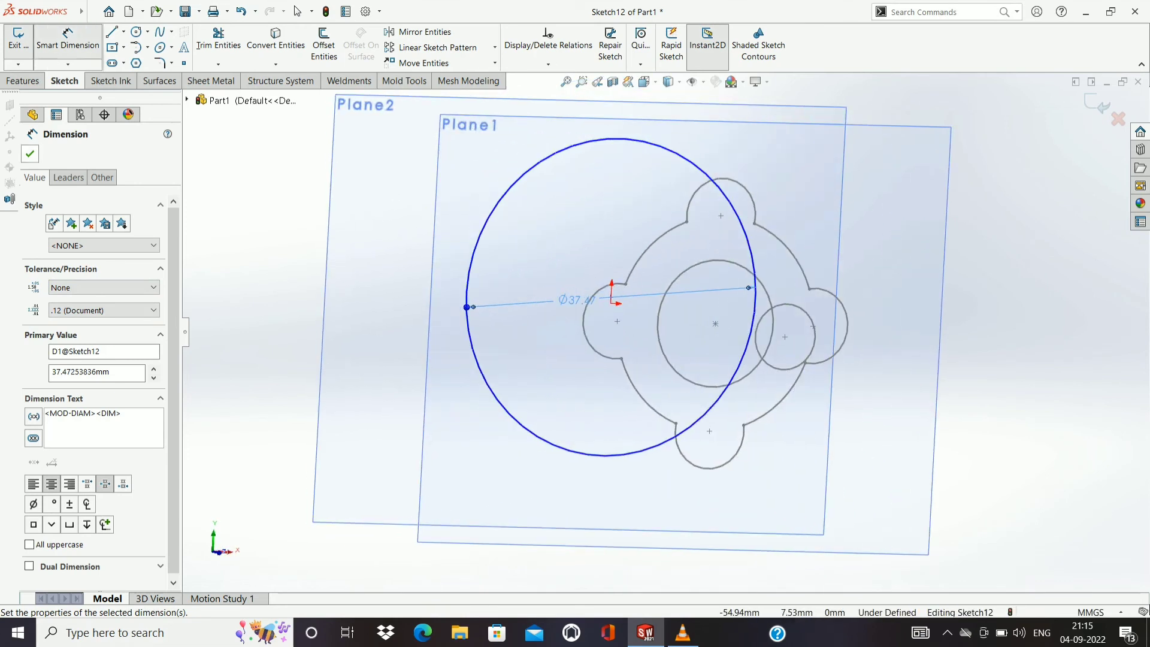
key(Escape)
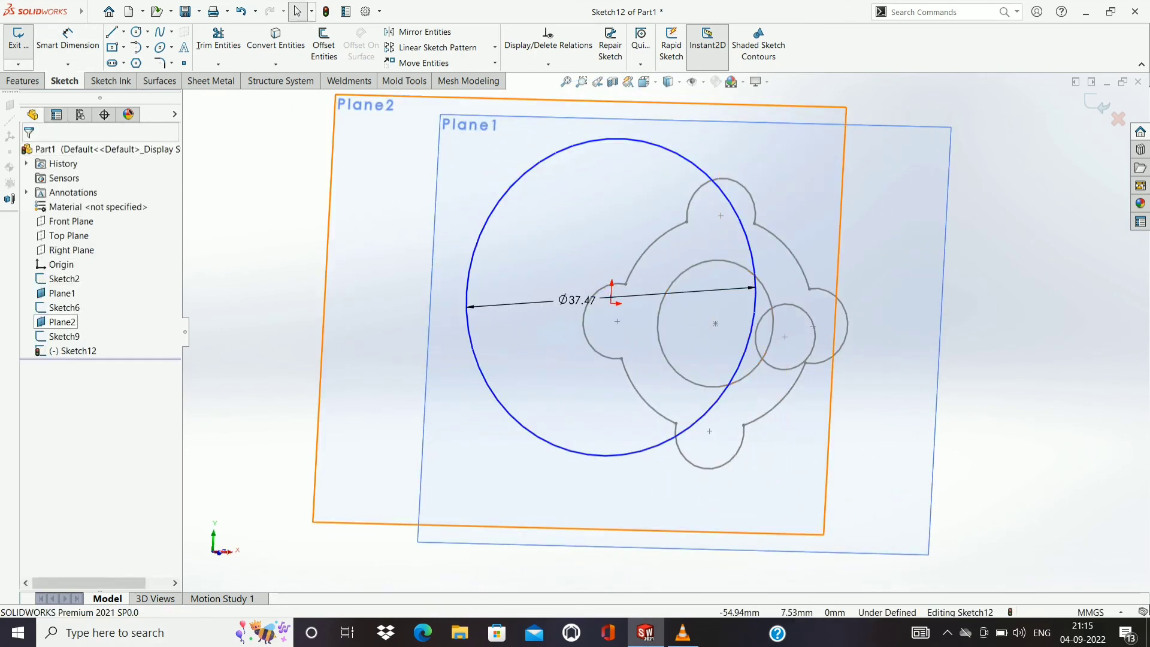
right_click(63, 321)
Exit the base circle sketch and start a loft through the small and centre circles.
click(70, 306)
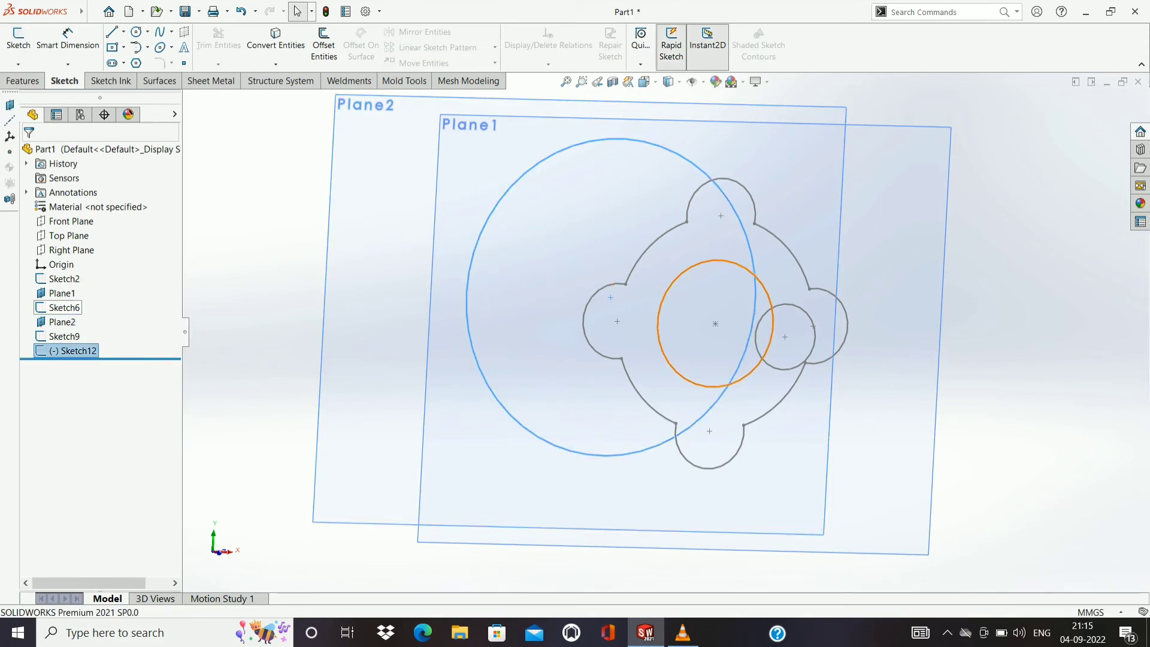
key(Escape)
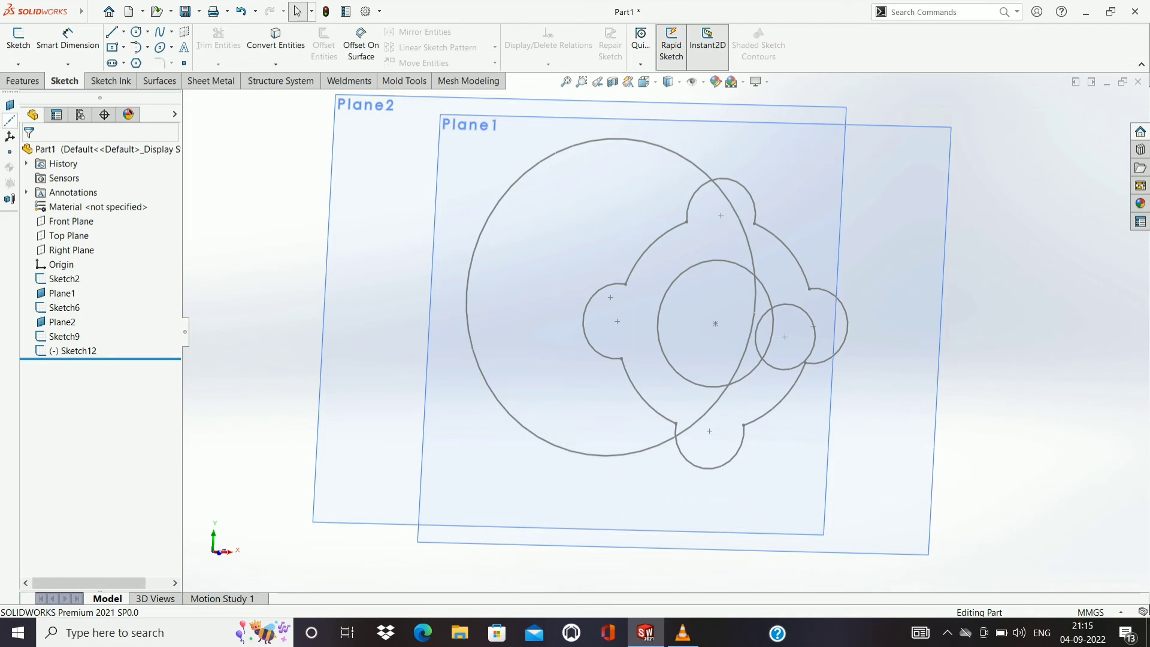
click(23, 80)
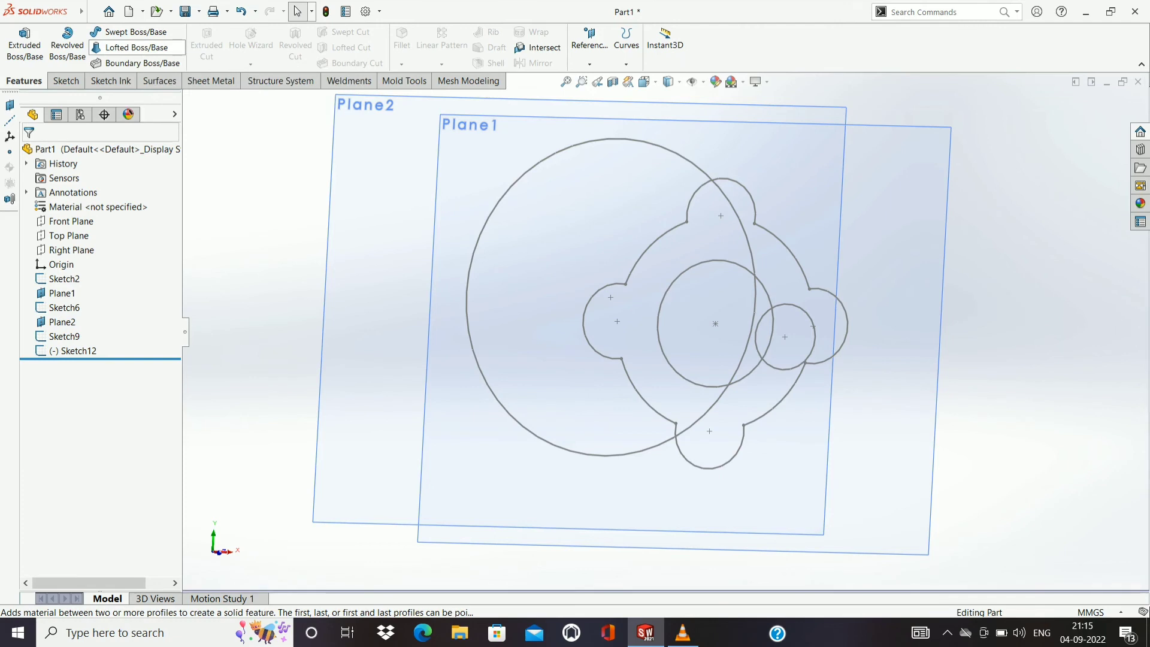
click(129, 47)
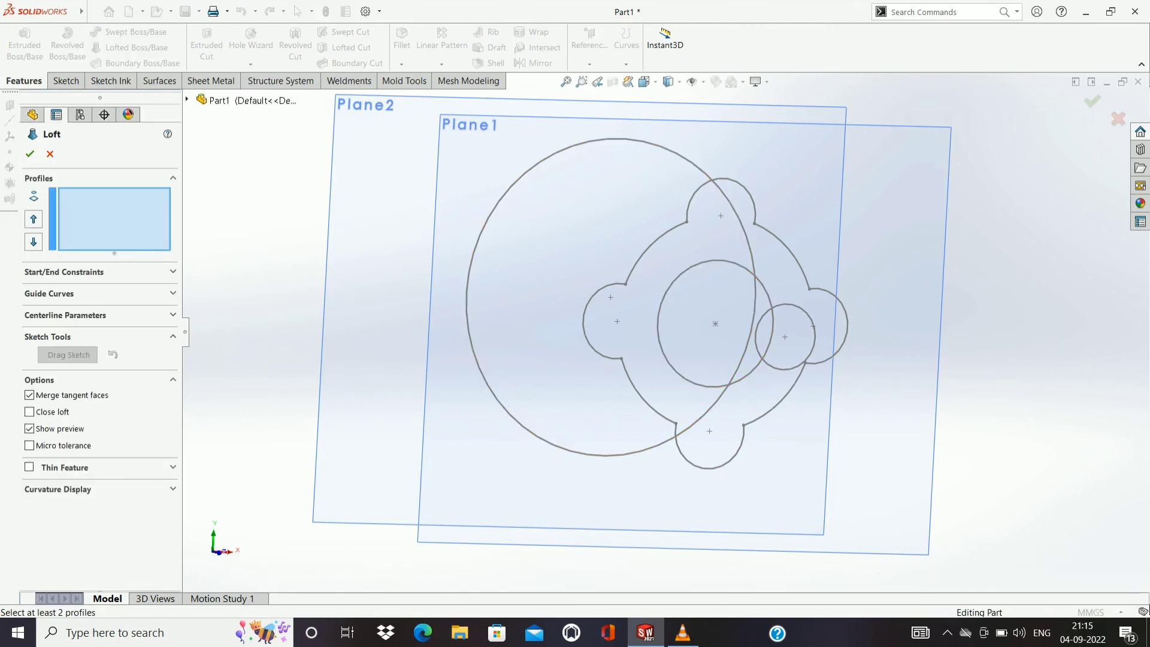
click(772, 367)
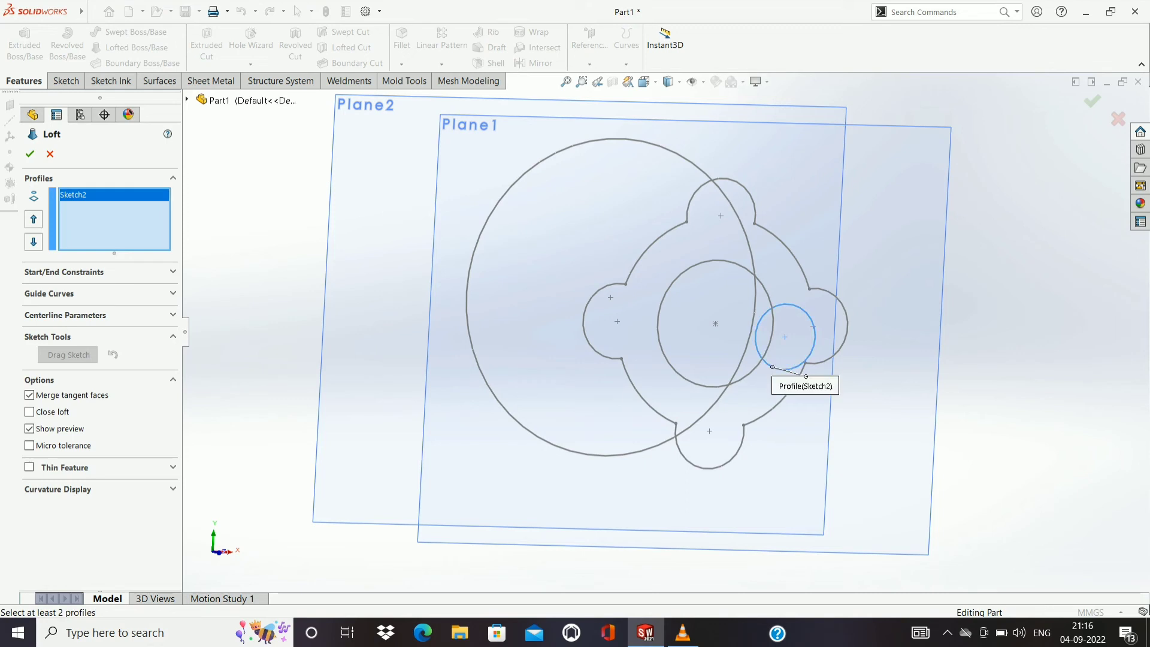
click(677, 373)
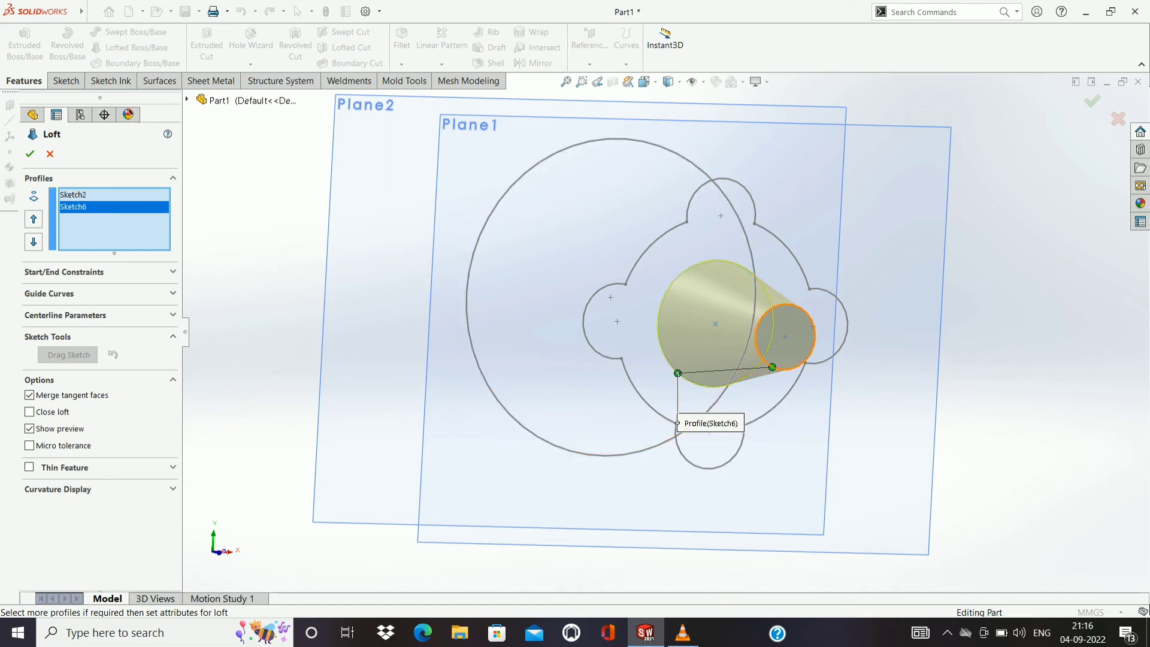
Swap the loft profiles to the small circle and flower-shaped sketch, then cancel the loft.
click(812, 327)
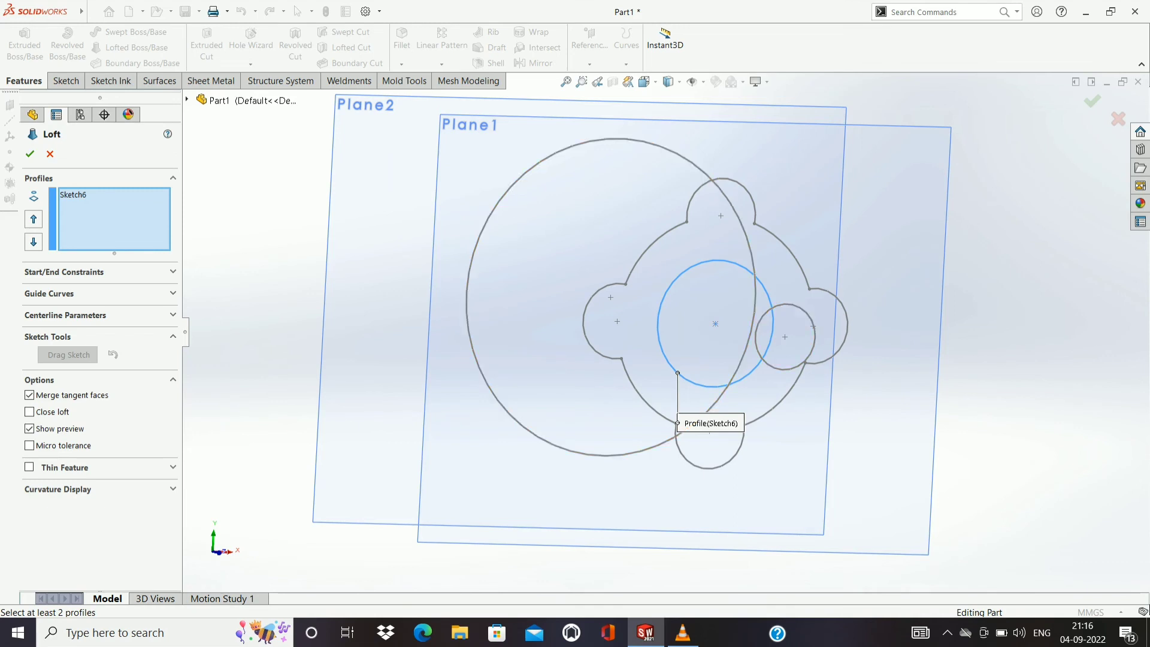
click(769, 364)
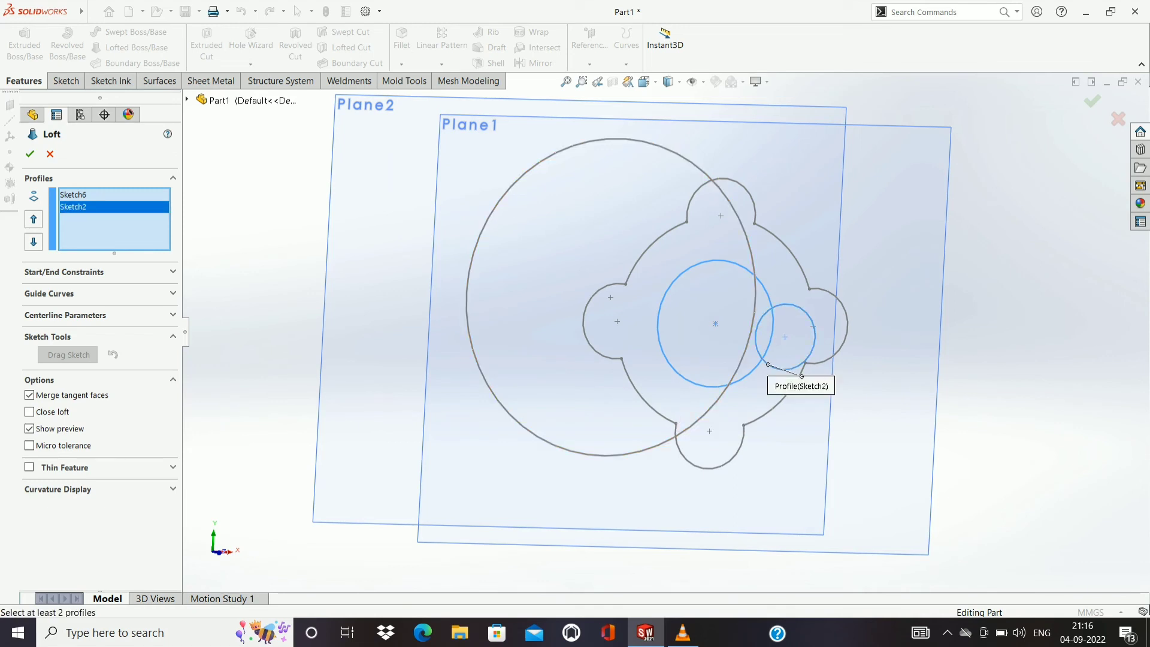
click(621, 359)
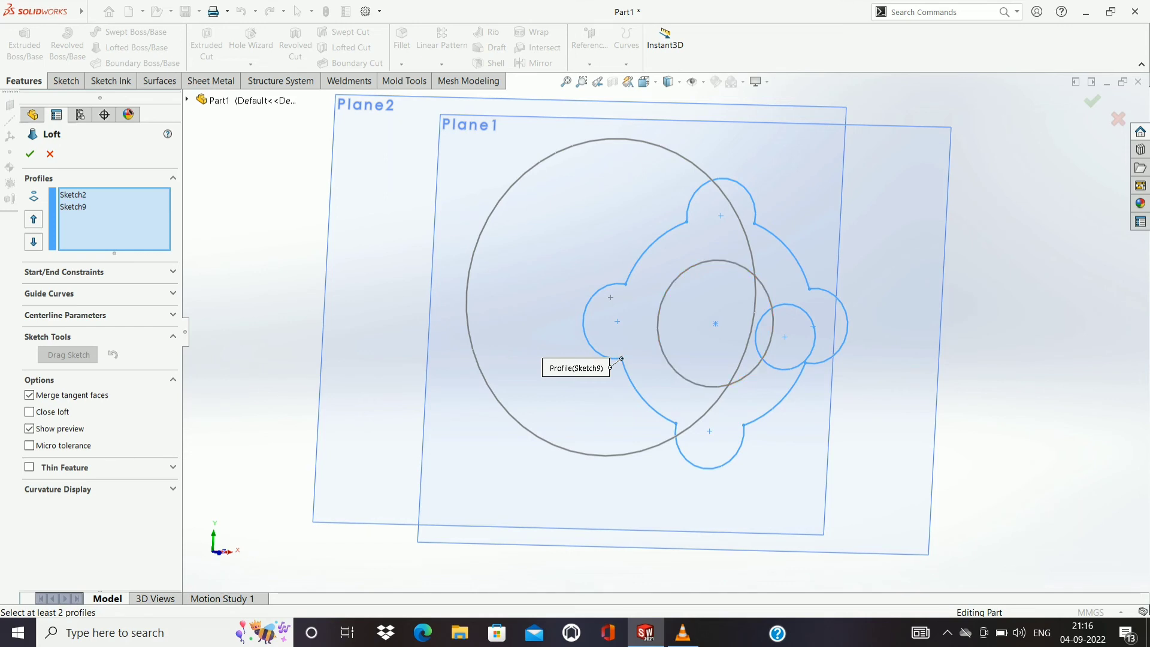
key(Escape)
key(Escape)
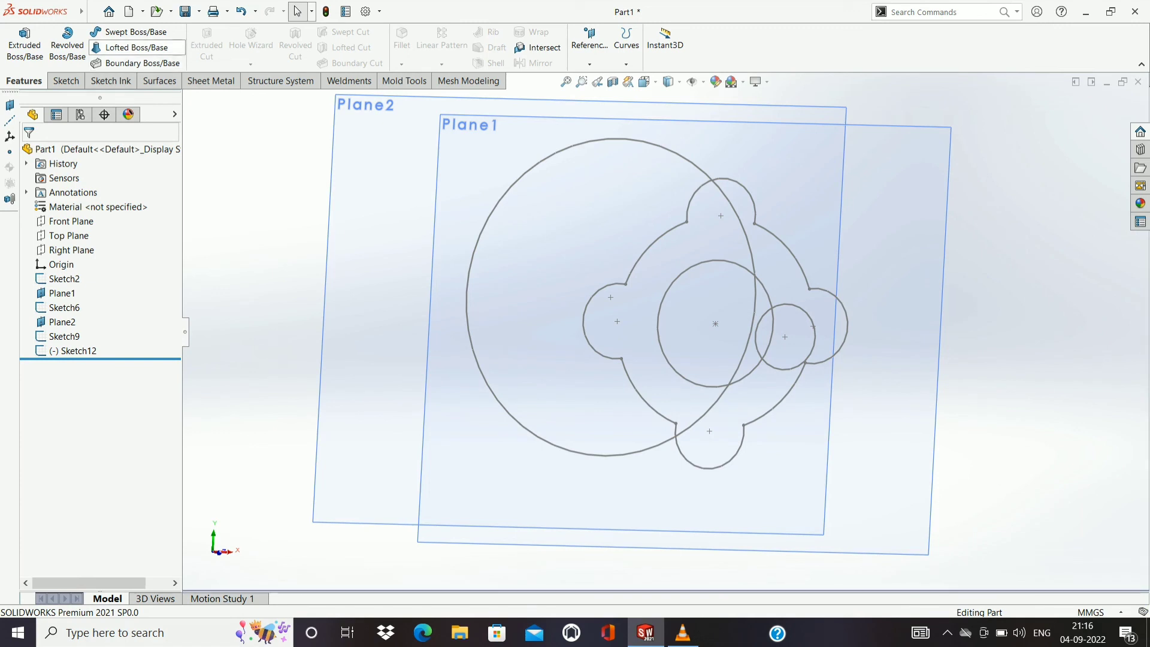
Try a loft from the flower-shaped sketch to the small circle, then cancel it.
click(136, 48)
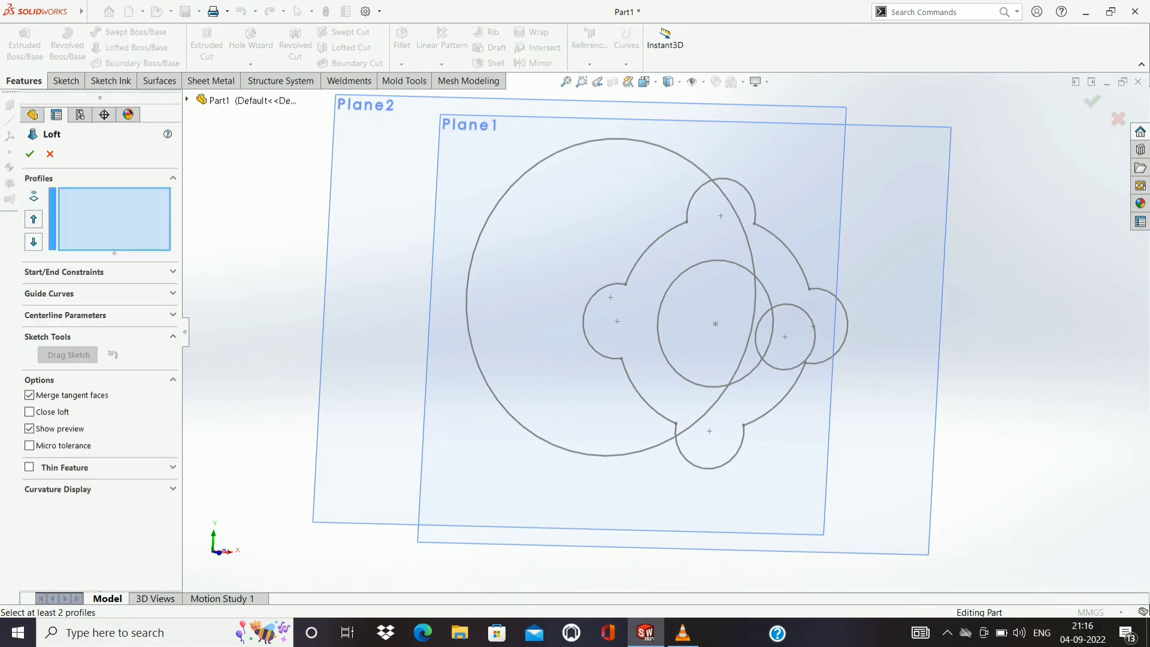
click(621, 358)
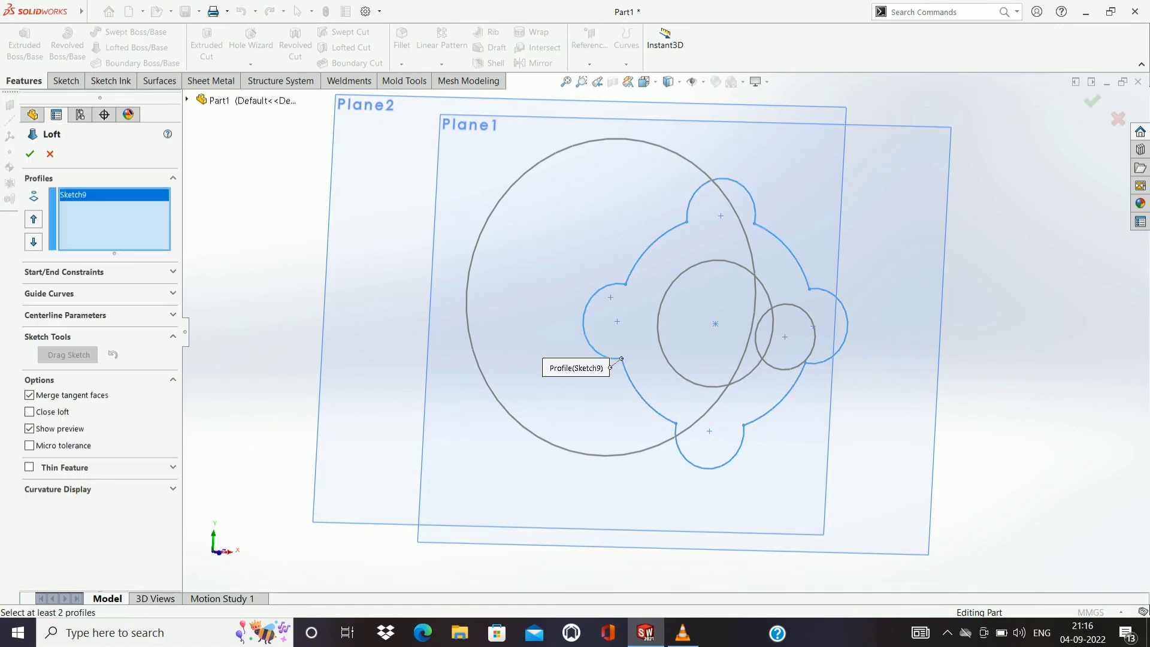
click(763, 361)
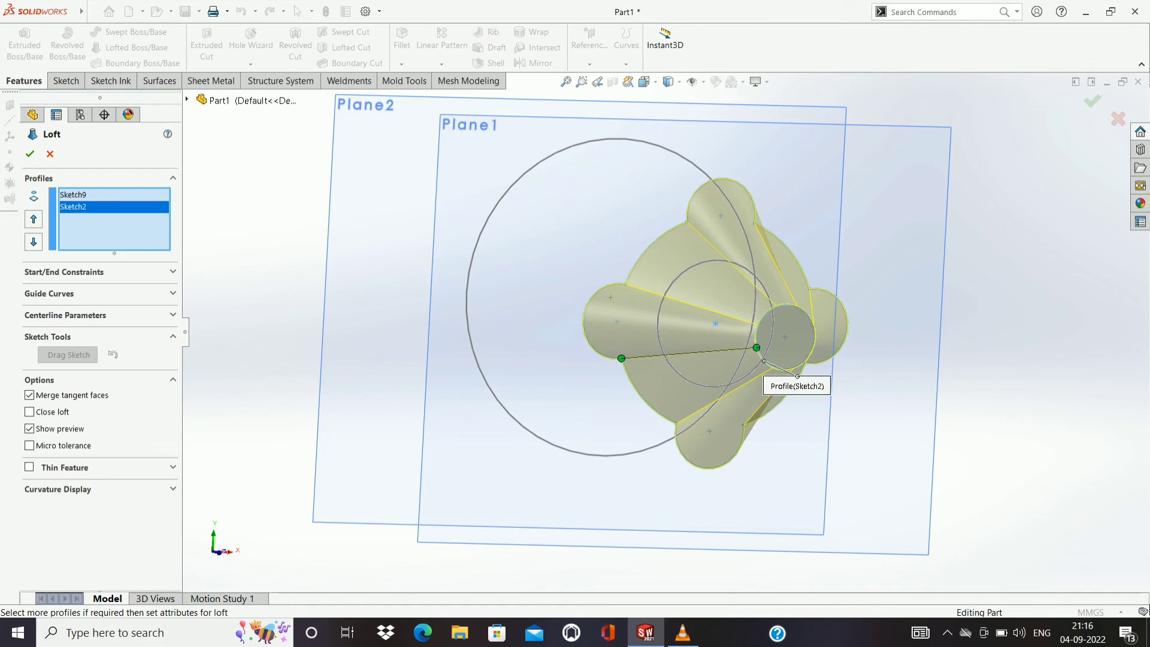
click(585, 326)
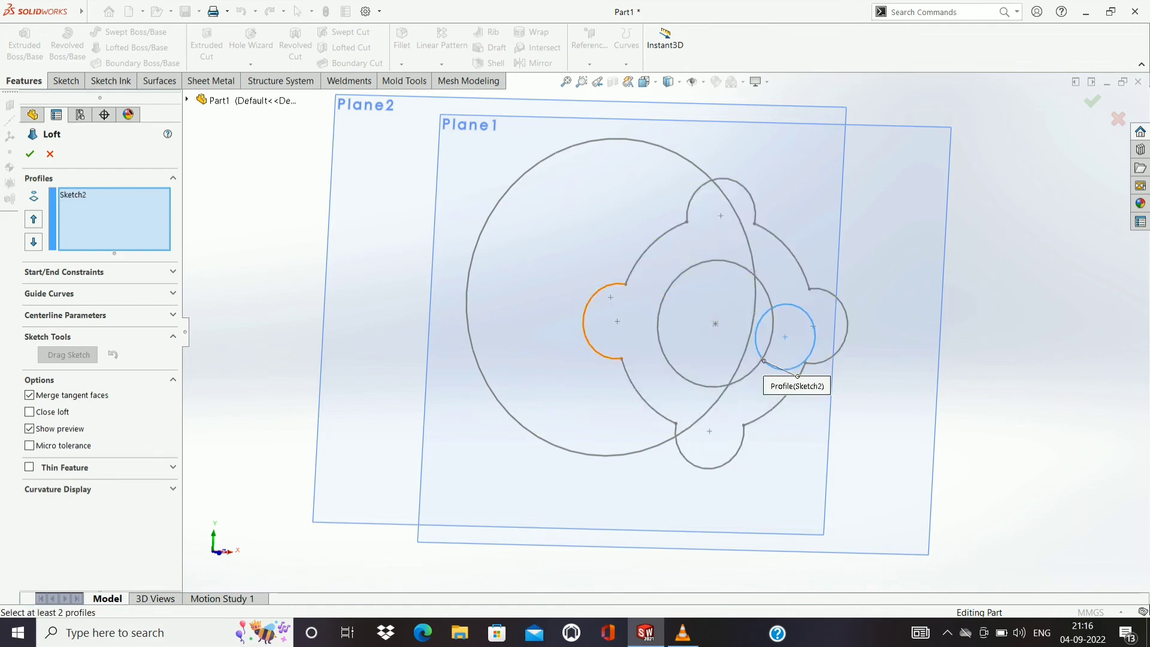
click(622, 359)
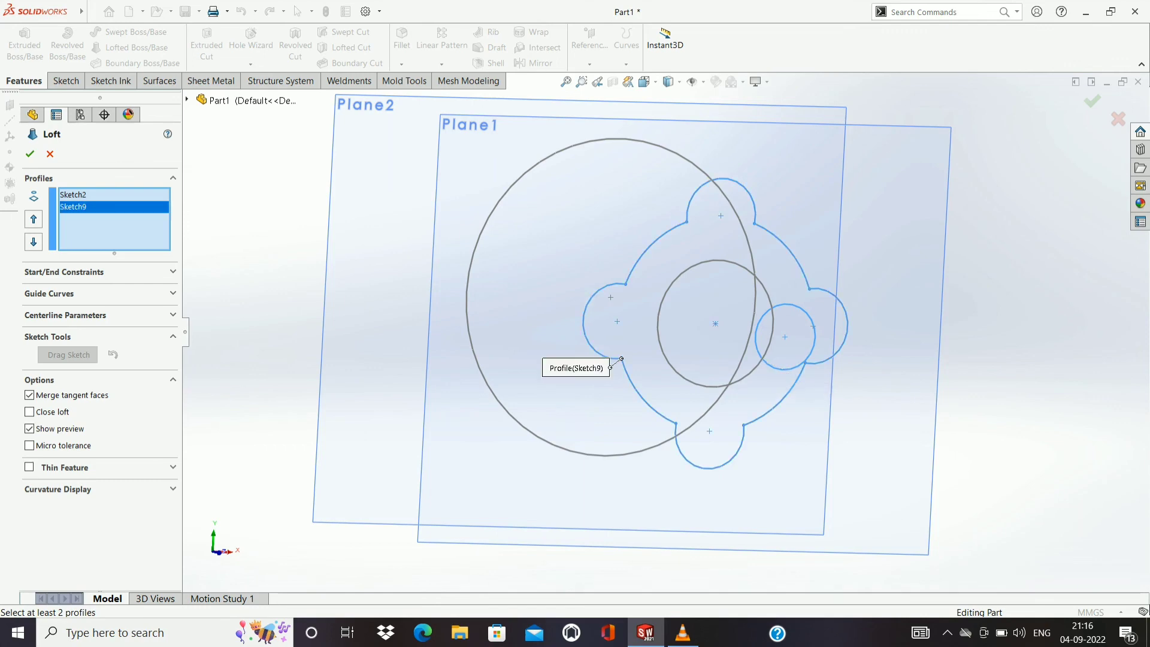
click(50, 154)
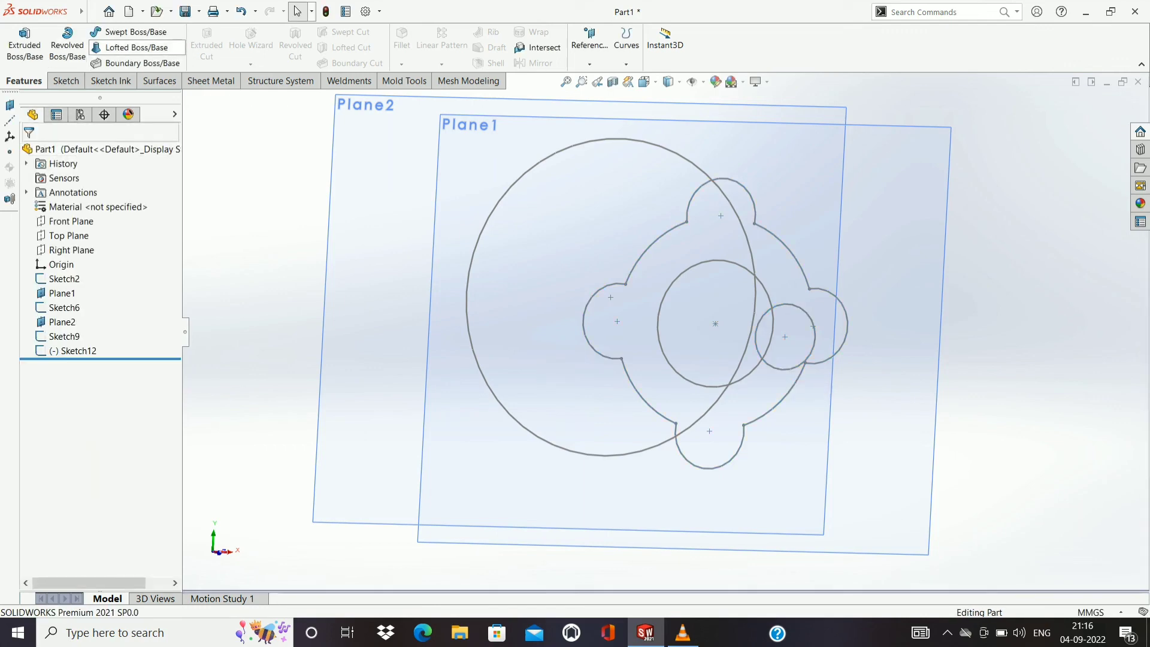
Create Loft1 from the four-lobed Sketch9 profile to Sketch2's small circle.
click(136, 47)
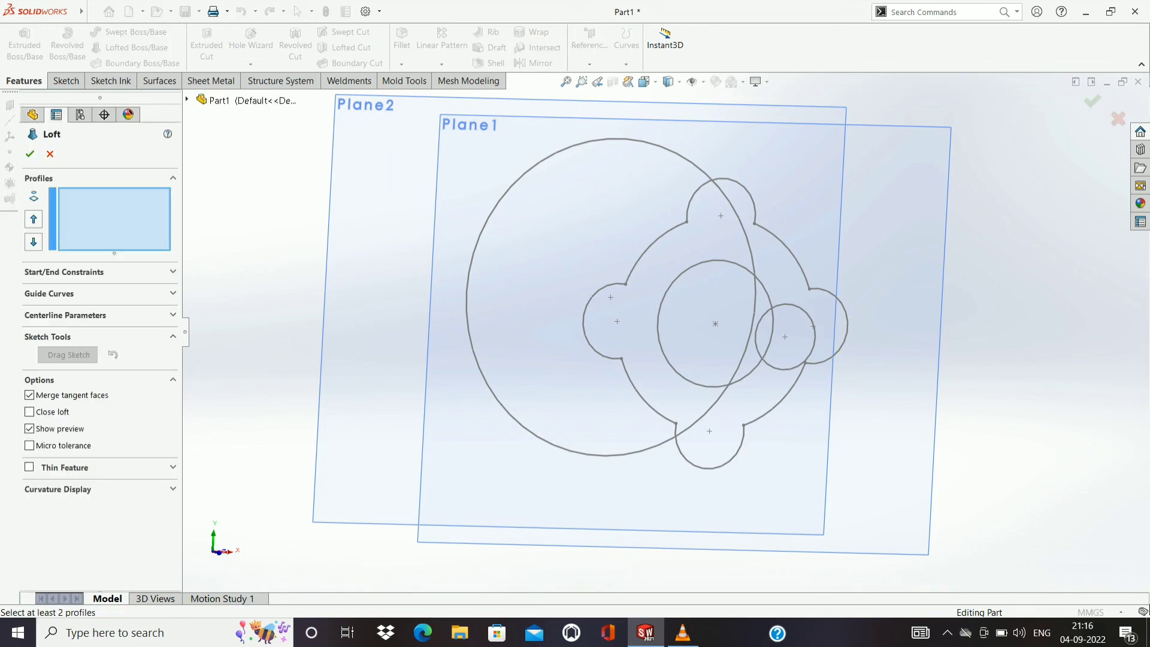
click(641, 395)
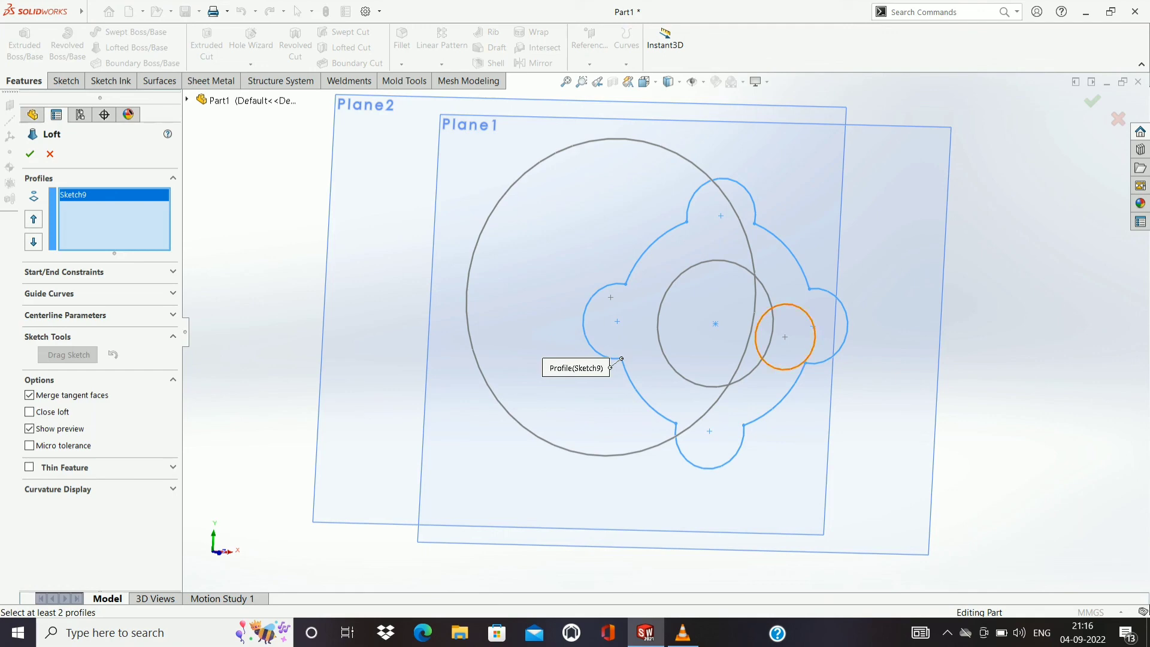
click(769, 364)
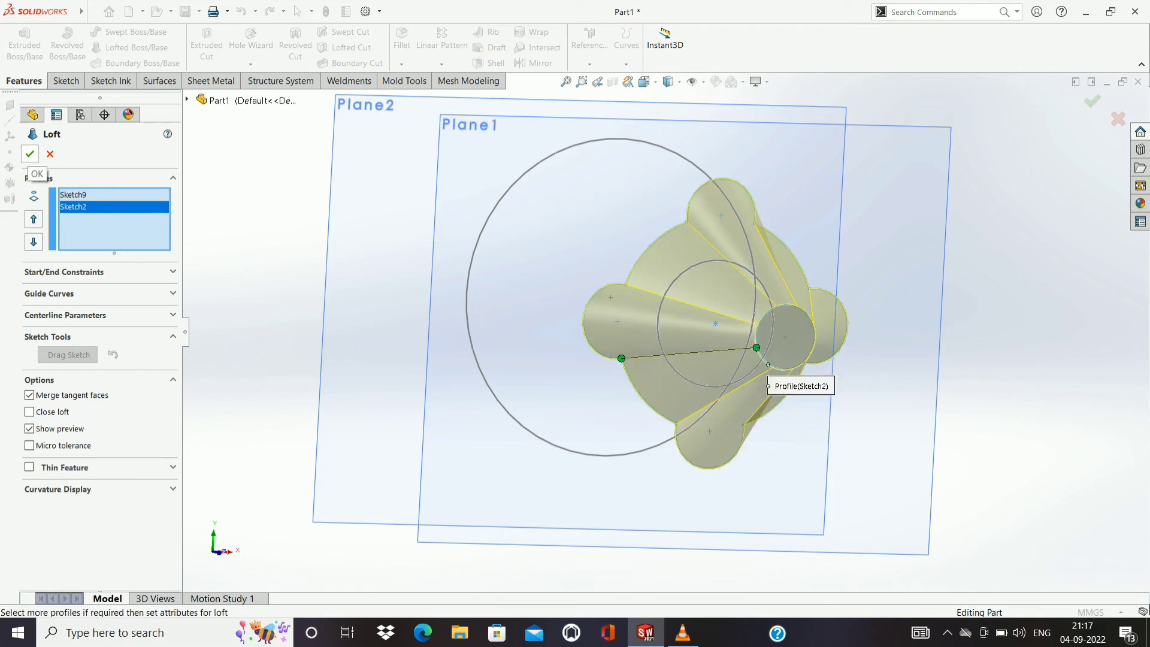
click(29, 154)
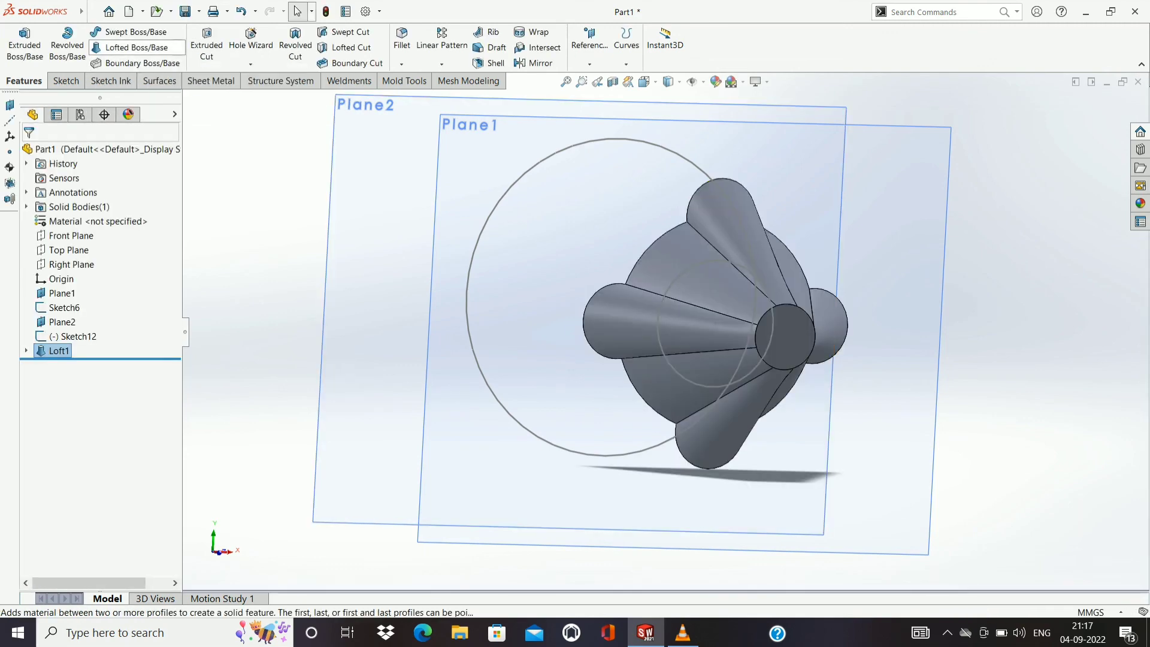
Attempt a loft from a lobe edge to the large Sketch12 circle, then undo after the rebuild error.
click(129, 47)
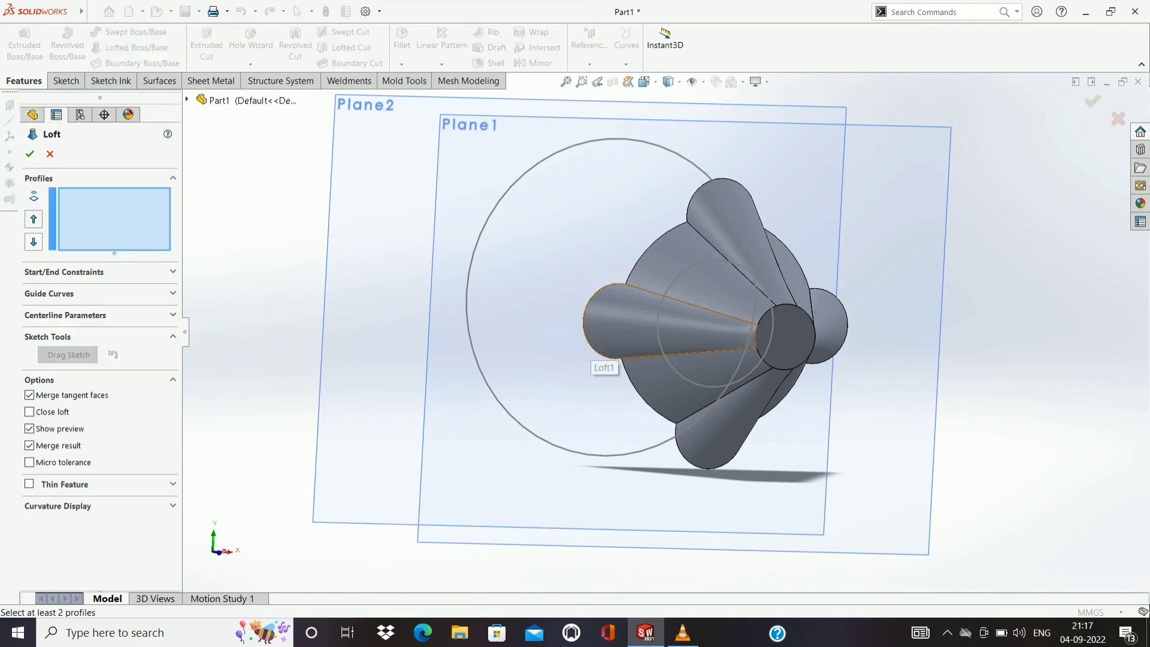
click(599, 356)
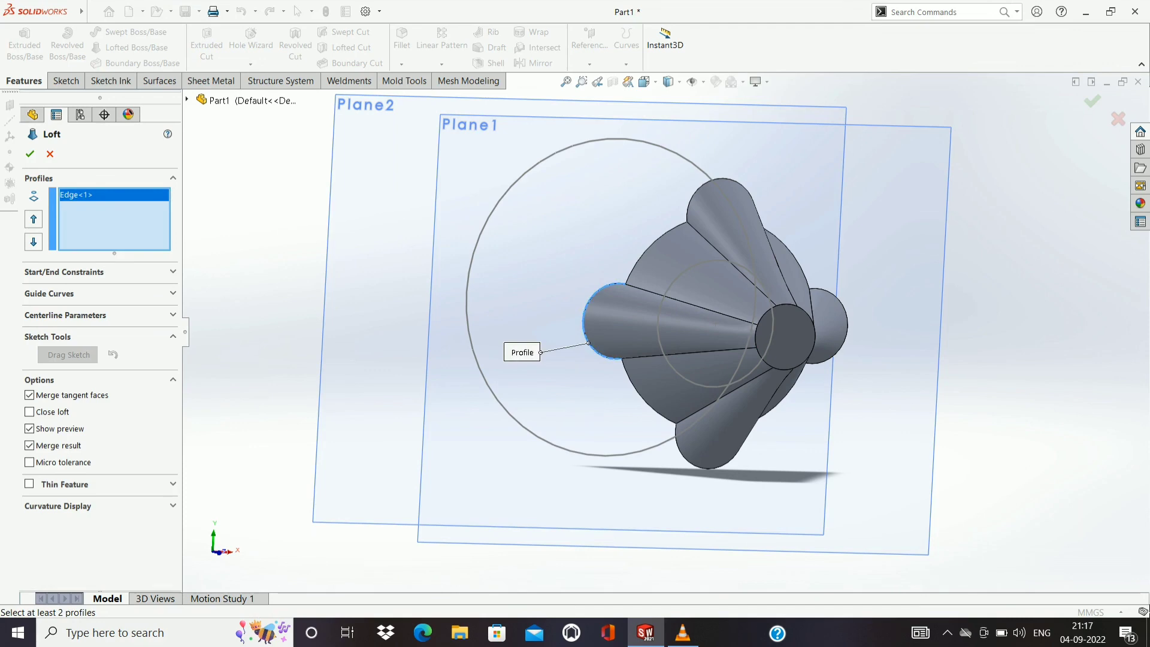
click(471, 346)
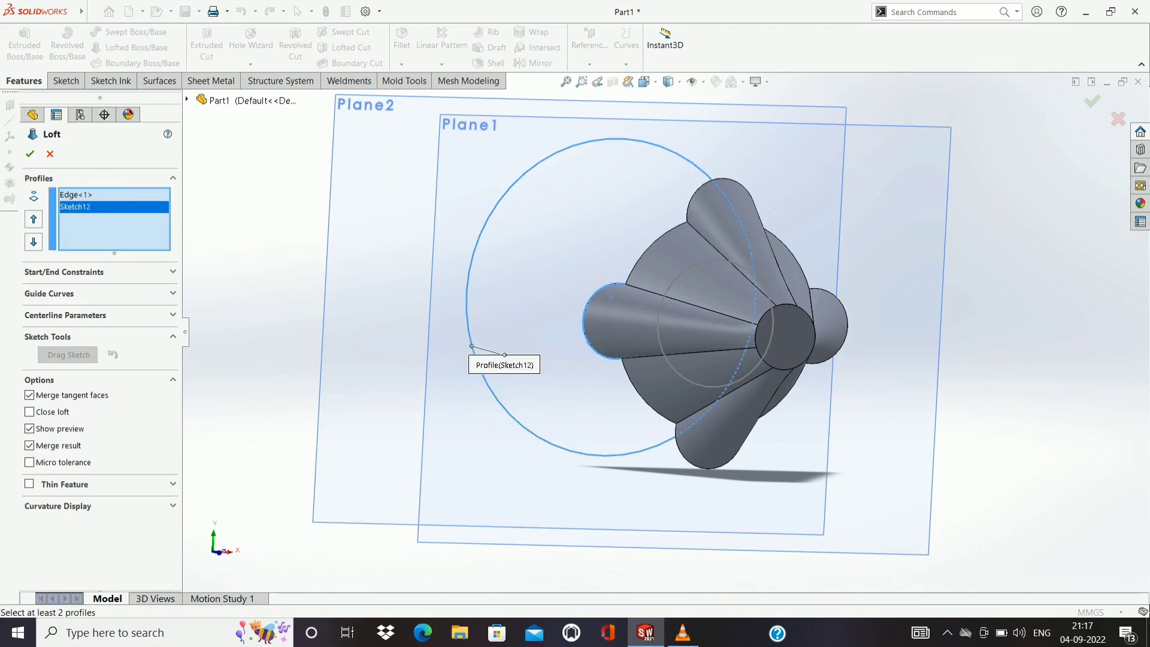
click(30, 154)
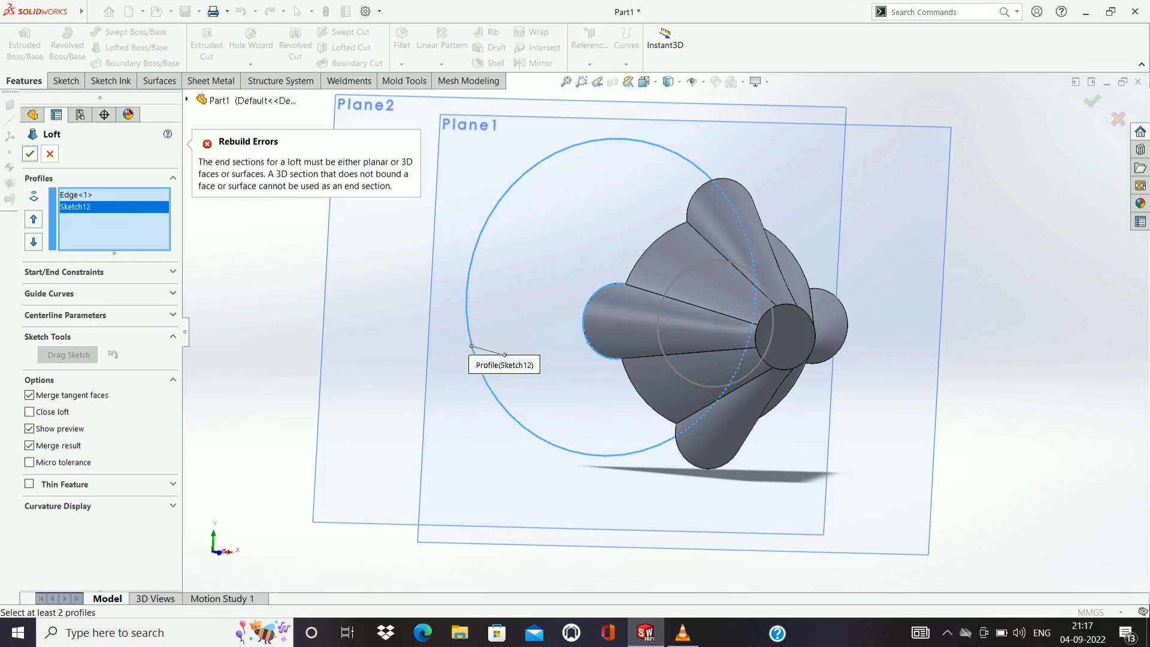
click(29, 154)
key(ctrl+z)
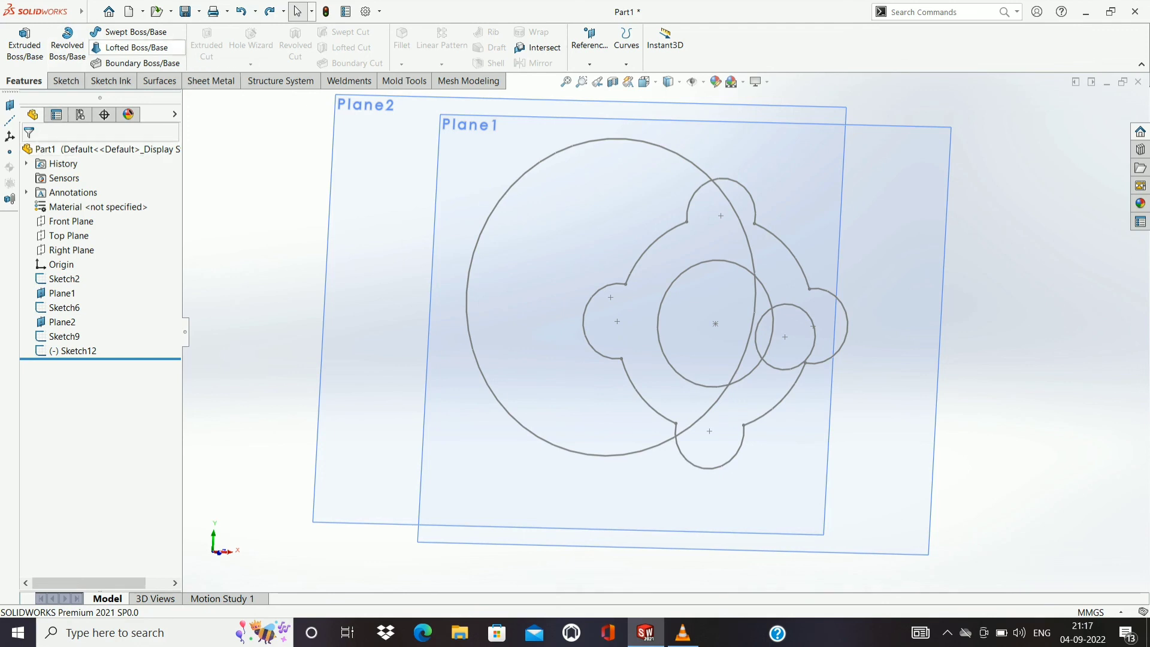
Create Loft2, a cone from Sketch2's small circle to Sketch6's 15 mm circle.
click(128, 48)
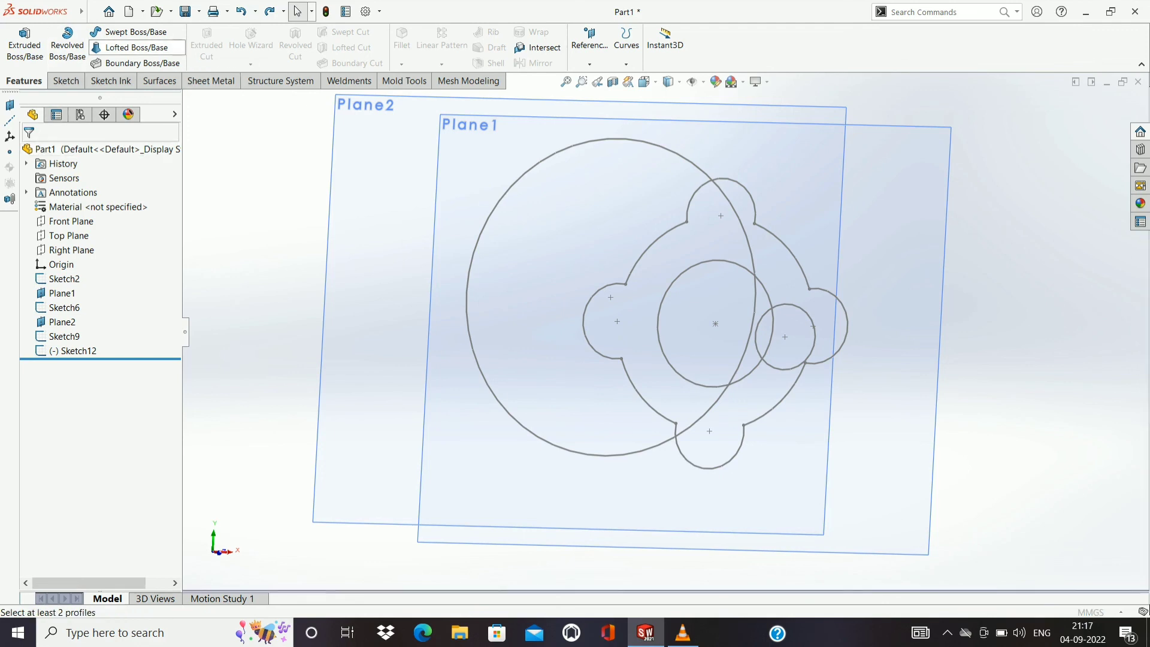
click(773, 367)
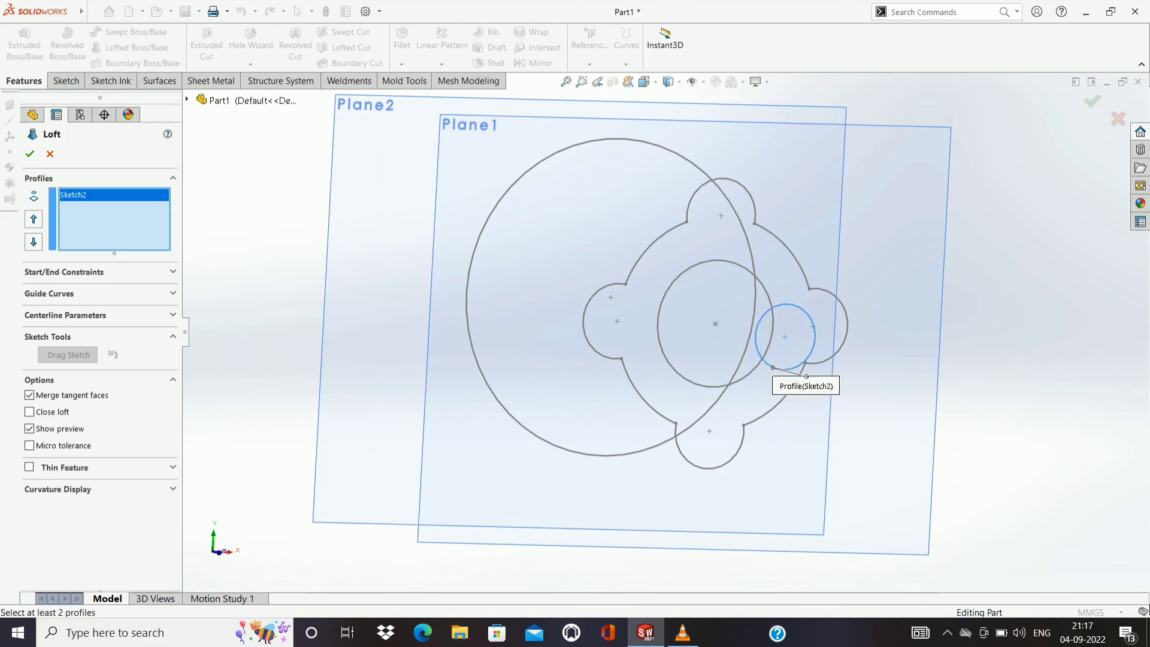
click(677, 372)
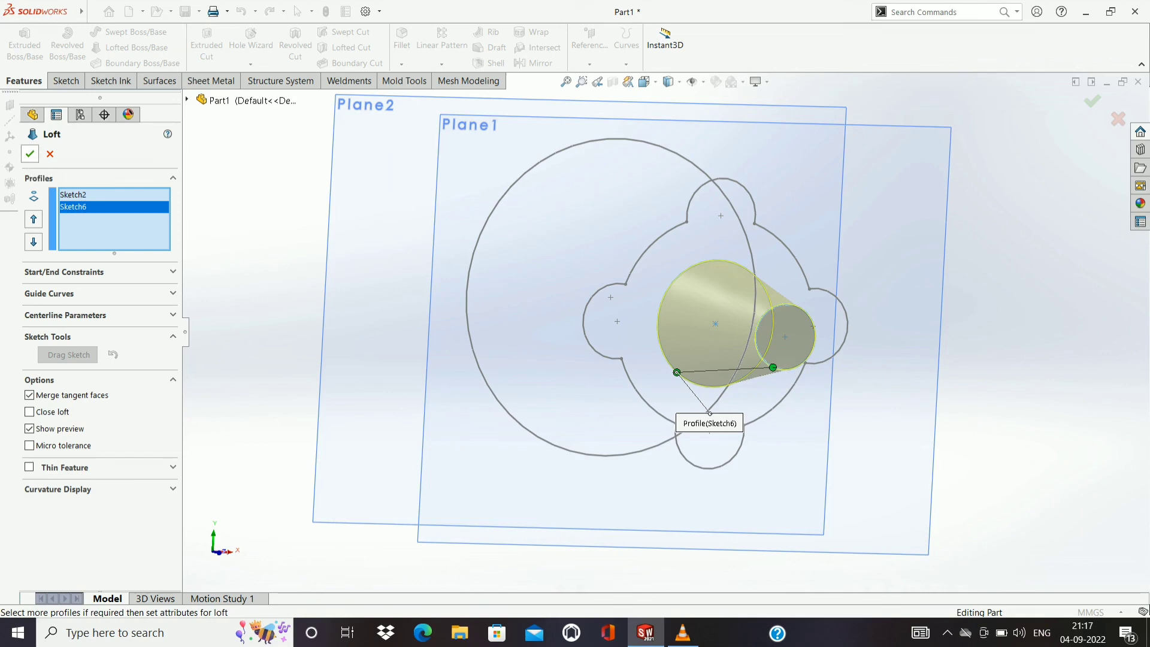
click(29, 154)
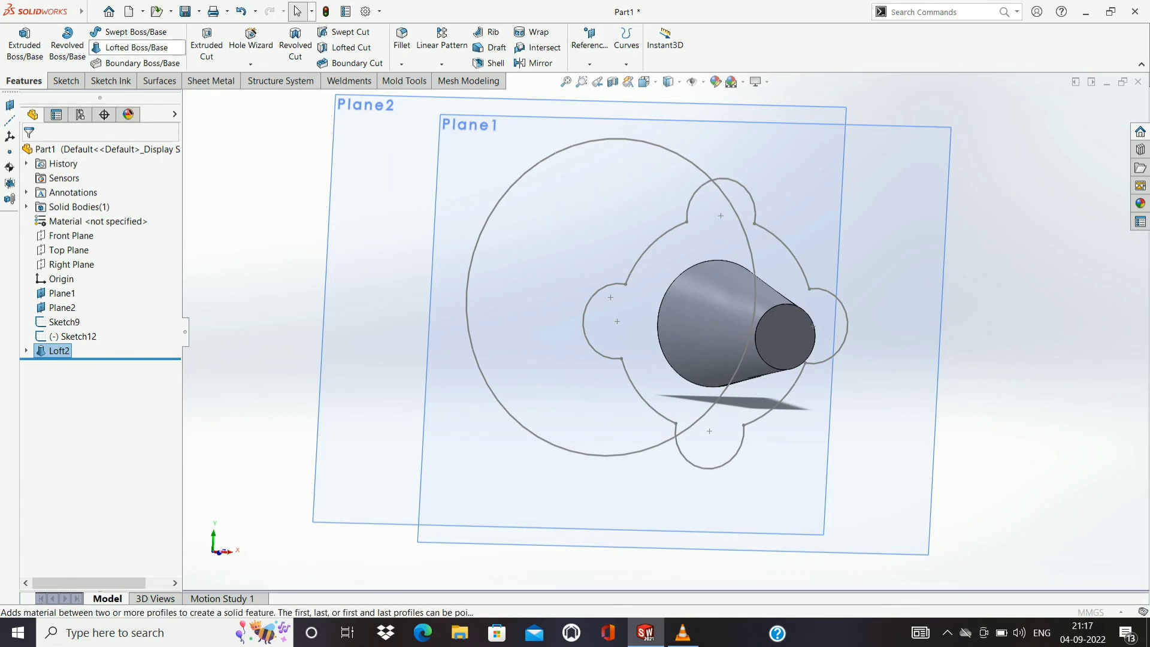
click(137, 48)
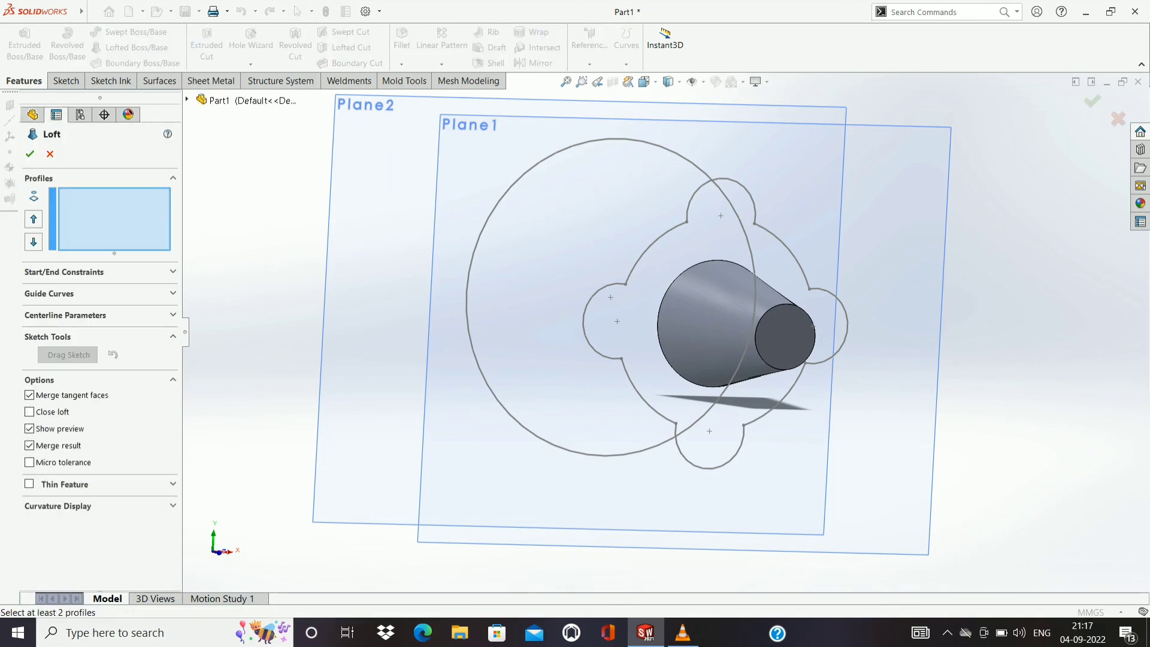
Create Loft3 from the flower-shaped Sketch9 to the large Sketch12 circle, then orbit to inspect.
click(621, 359)
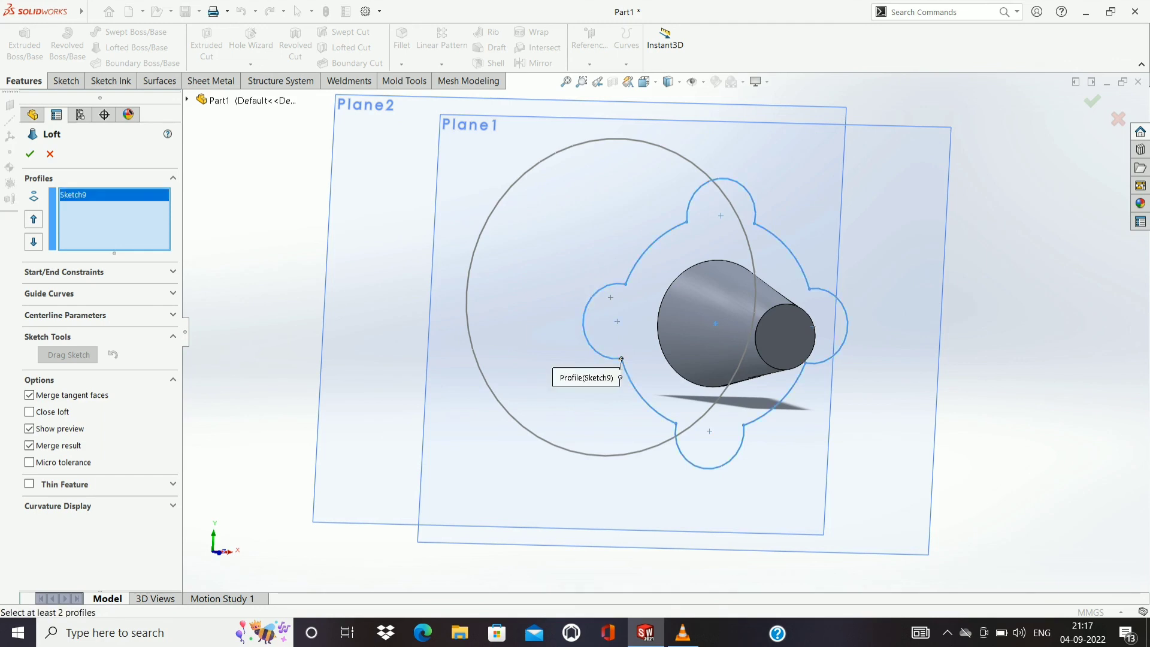
click(473, 348)
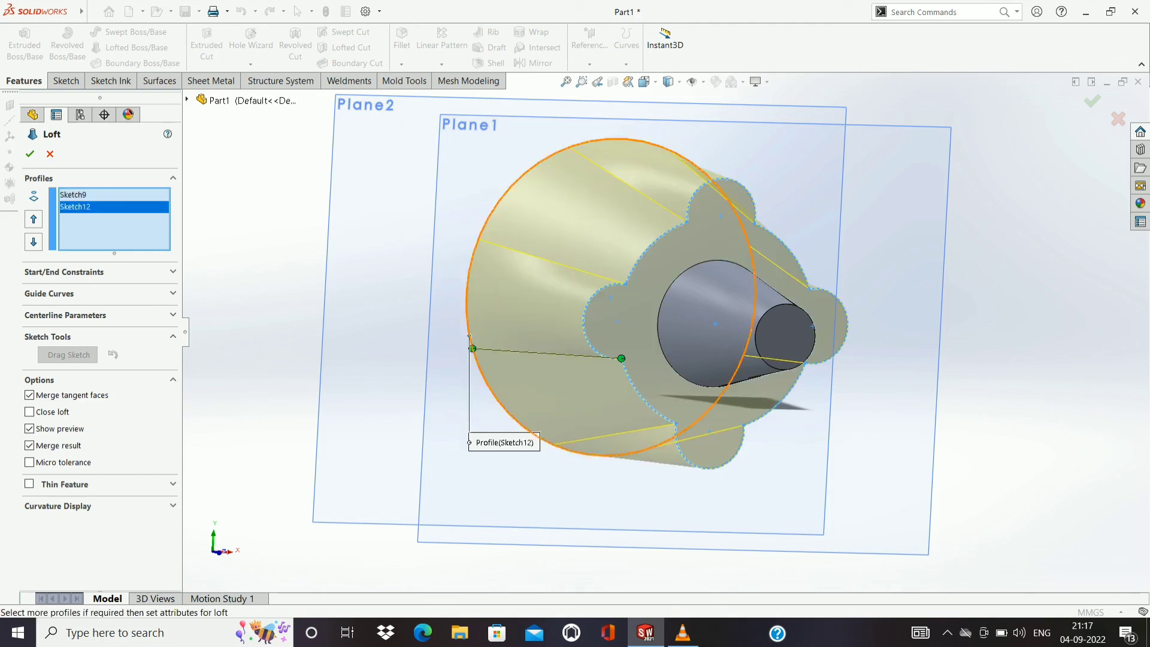
click(29, 154)
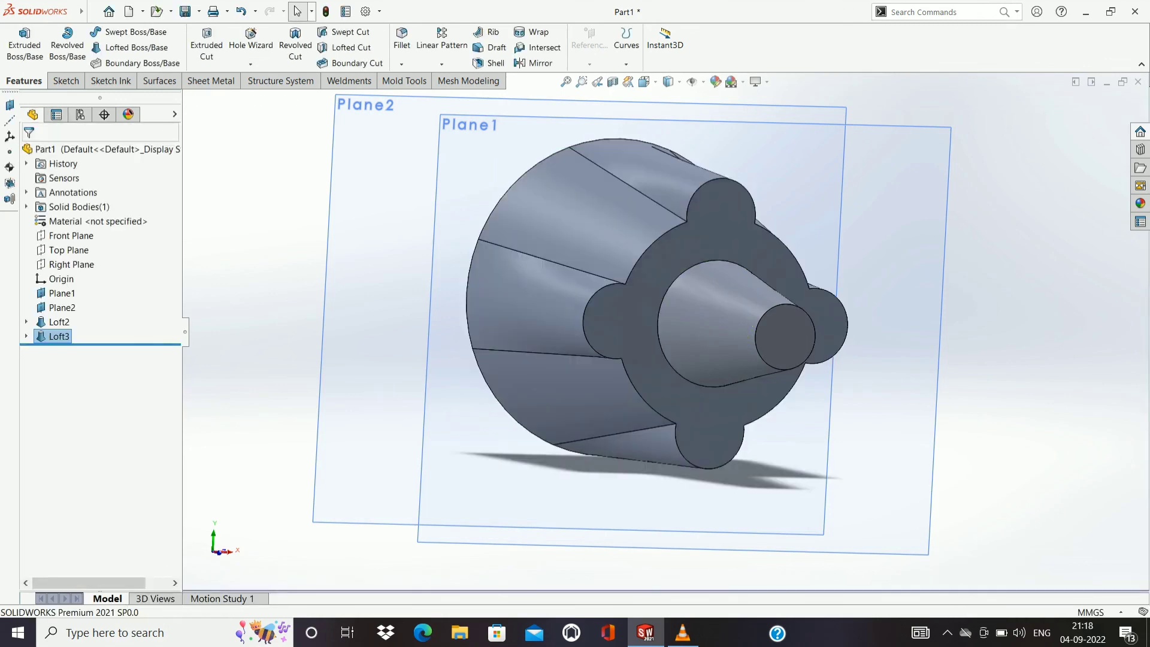
middle_drag(659, 330, 808, 299)
middle_drag(599, 330, 808, 317)
mouse_move(659, 323)
middle_down()
mouse_move(689, 300)
mouse_move(658, 323)
mouse_move(659, 276)
mouse_move(599, 335)
mouse_move(689, 311)
mouse_move(635, 348)
mouse_move(665, 318)
mouse_move(605, 350)
mouse_move(635, 324)
mouse_move(640, 335)
mouse_move(599, 366)
mouse_move(641, 335)
middle_up()
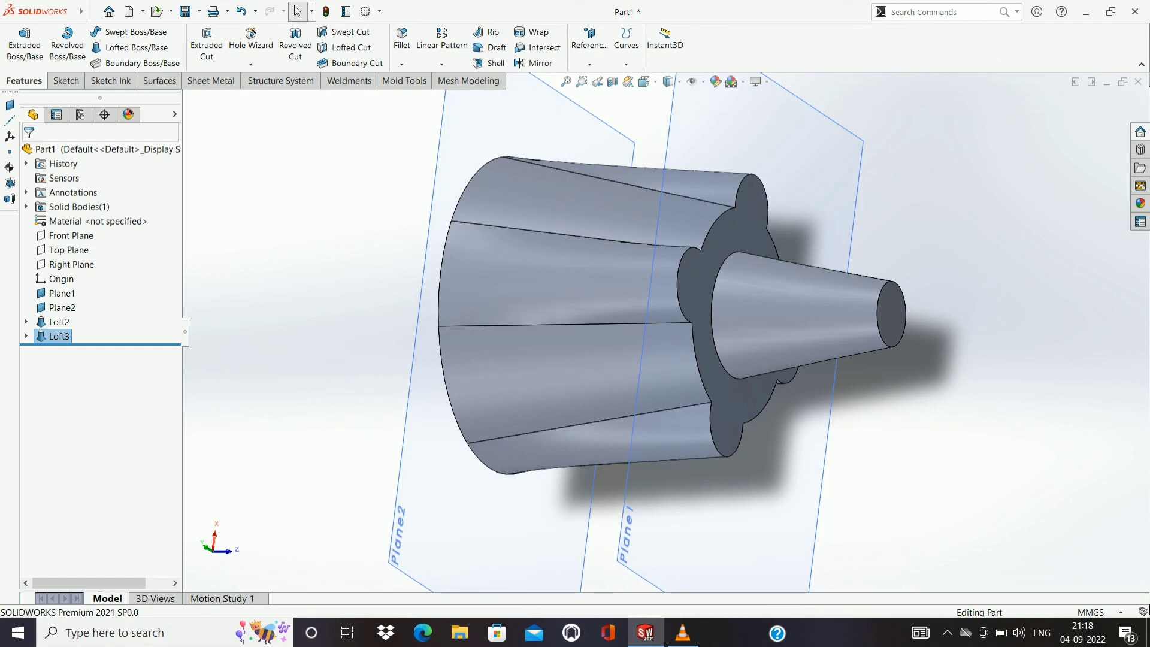